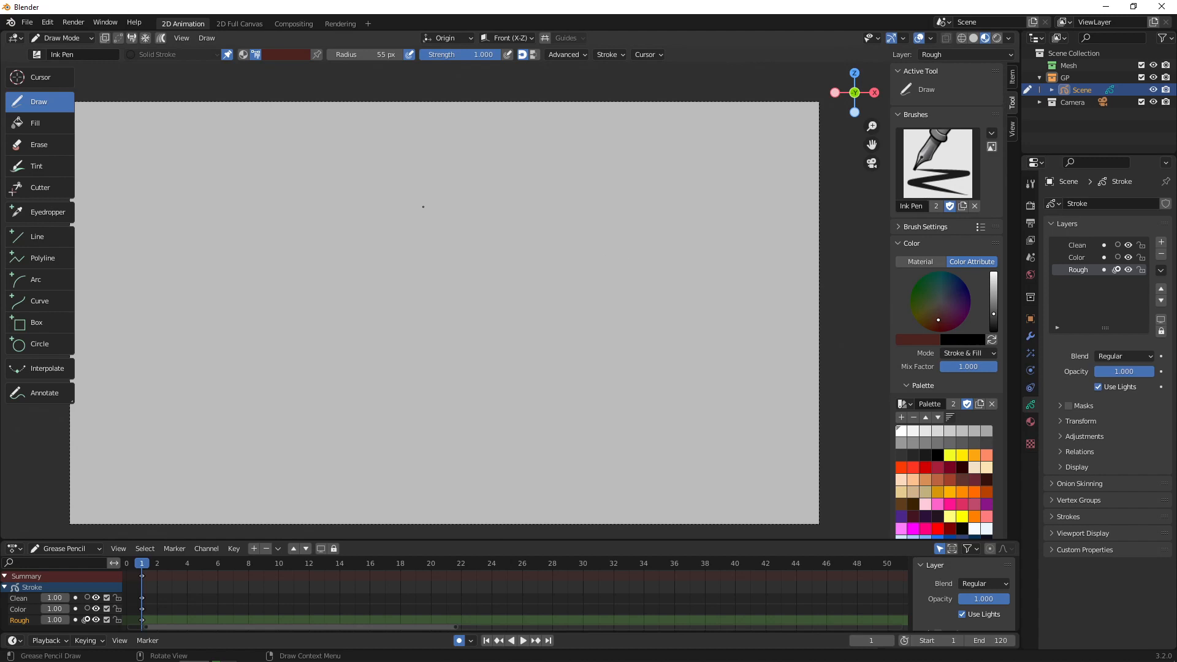
- Load the factory settings for the 2D Animation template
left_click(27, 22)
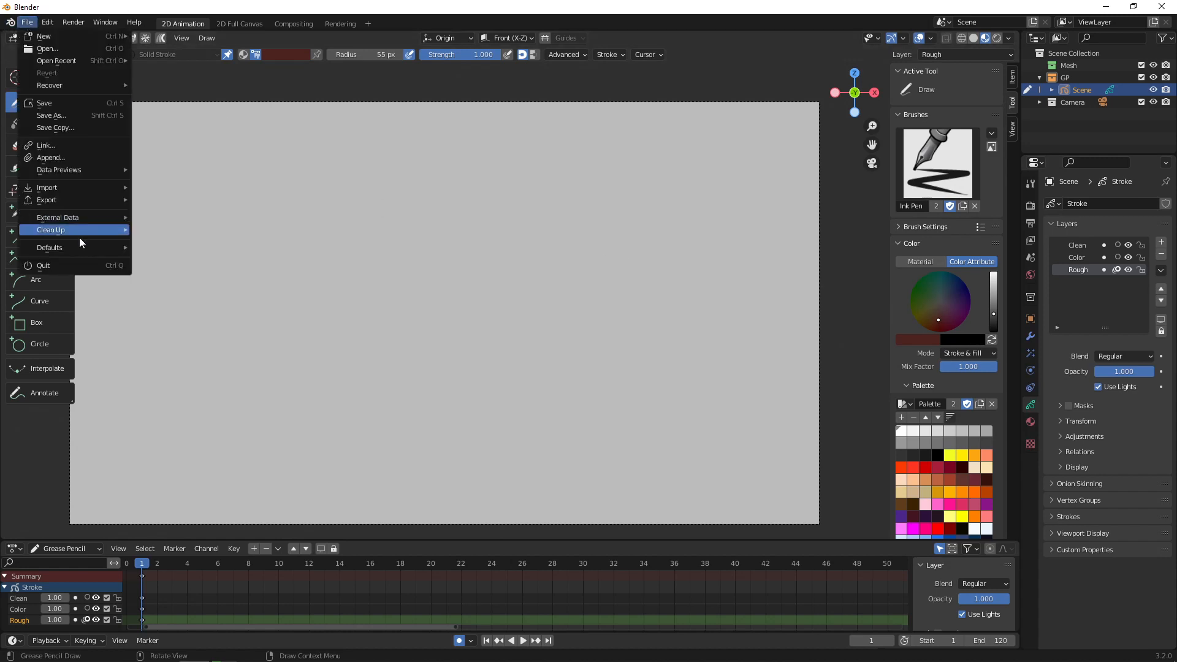
mouse_move(73, 245)
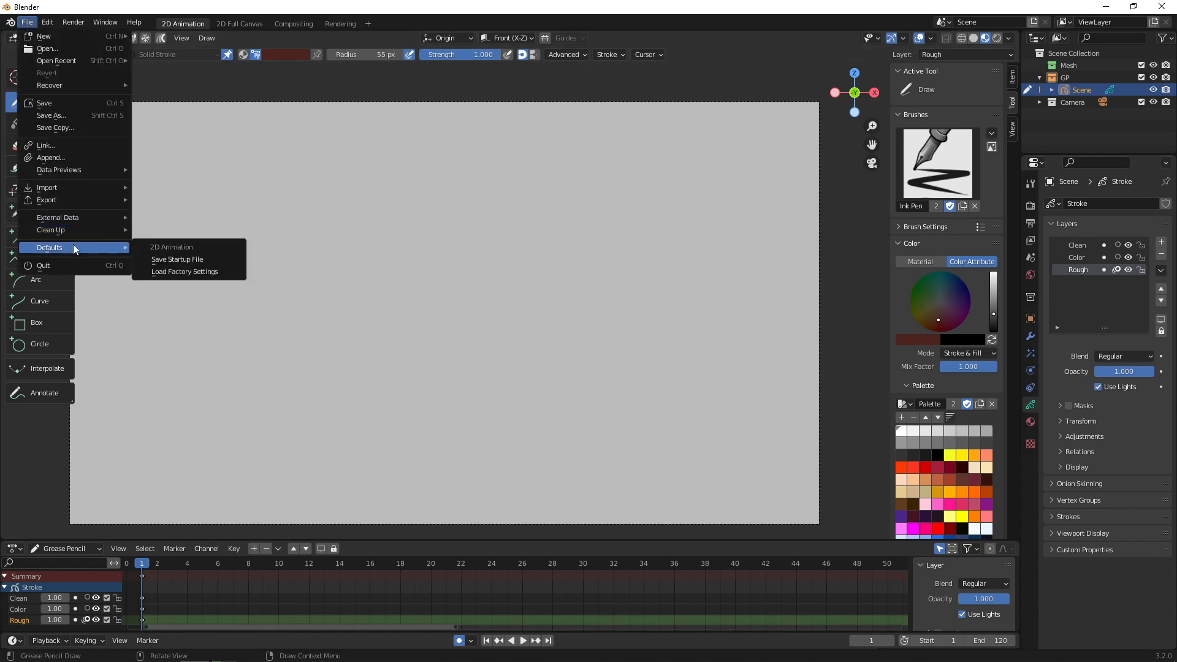
left_click(175, 273)
left_click(184, 270)
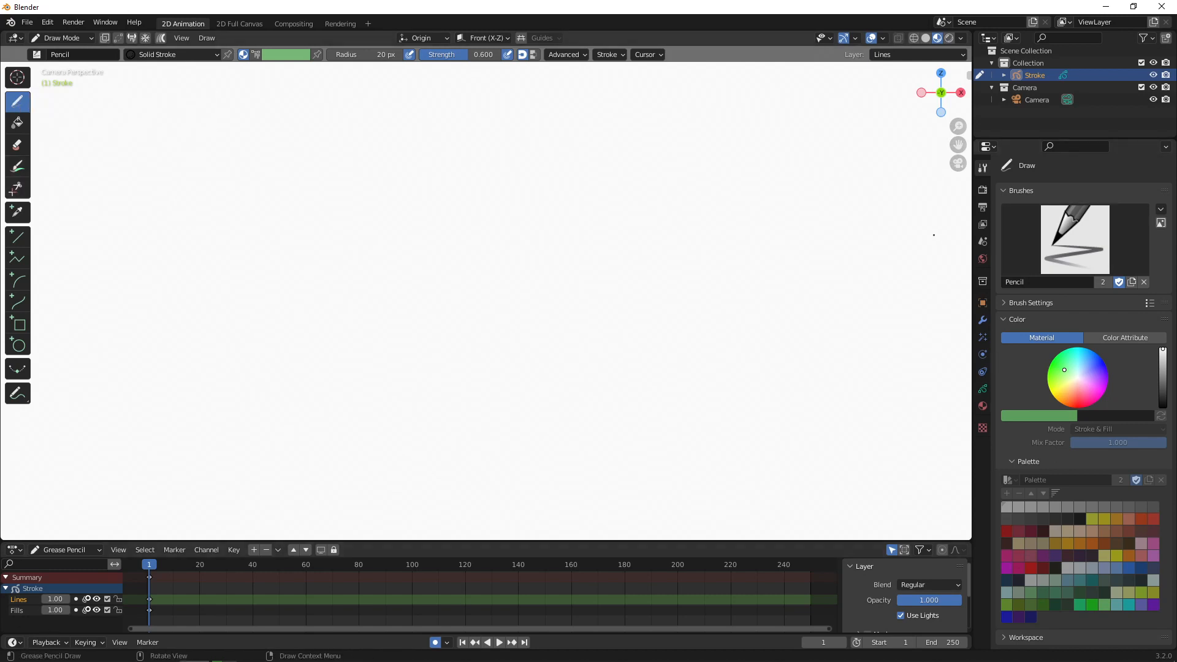
- Show the Stroke object's data properties with its layers, and choose Draw Mode
left_click(982, 389)
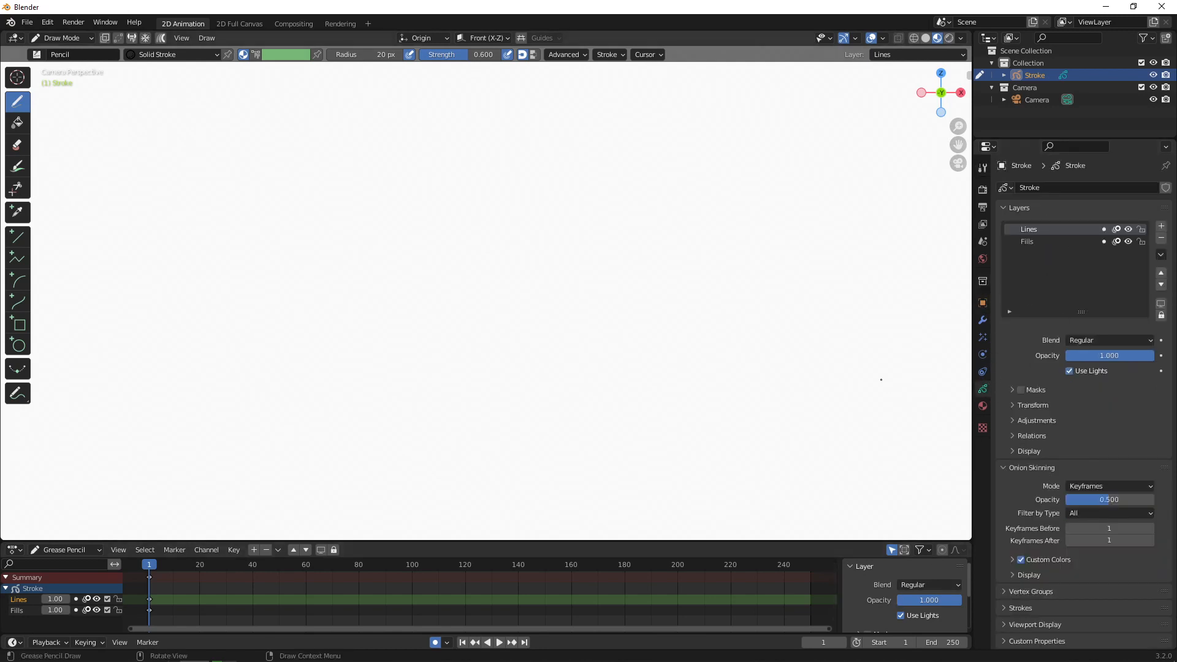
scroll(1044, 81, "up", 1)
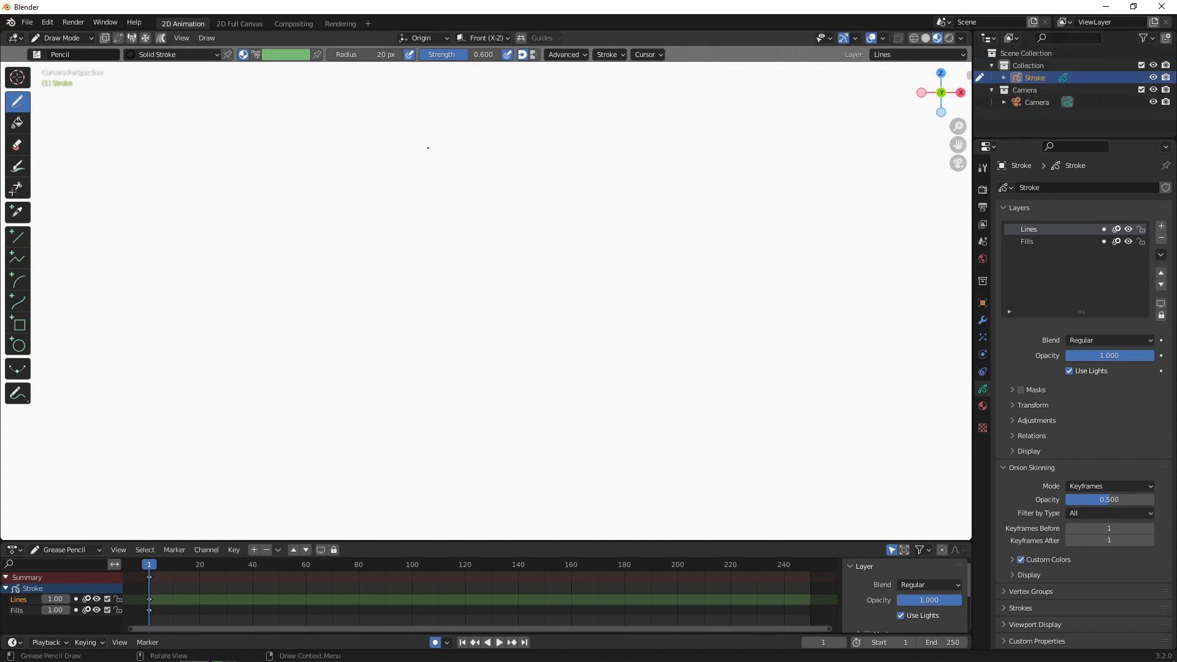
left_click(49, 39)
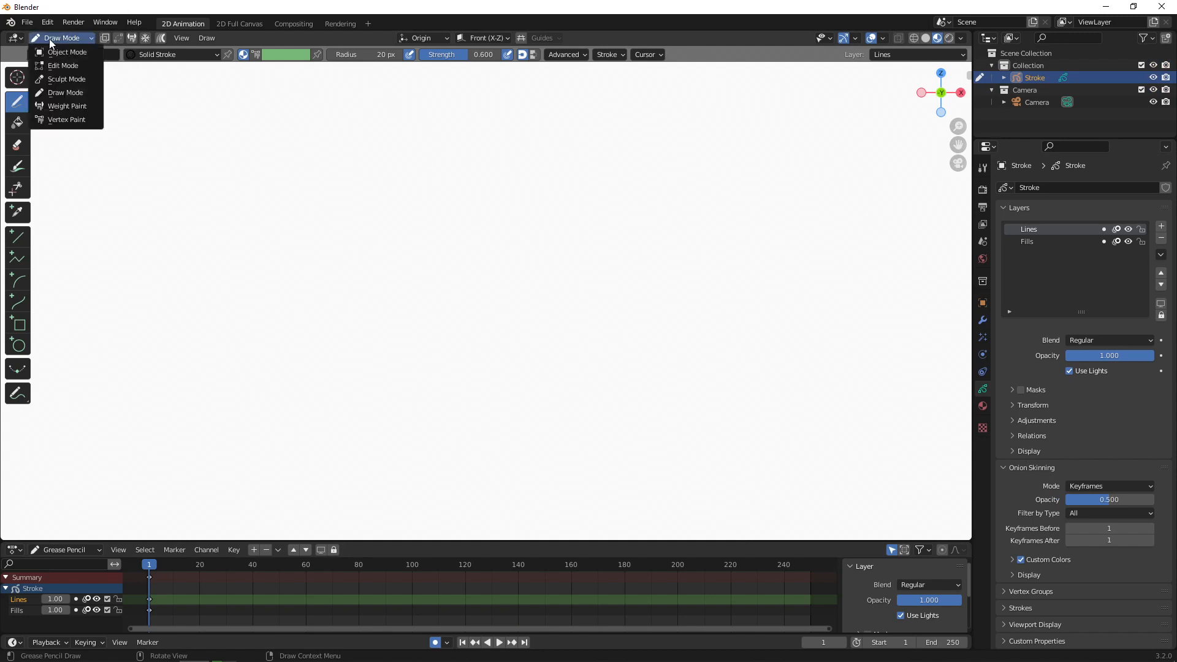
left_click(72, 93)
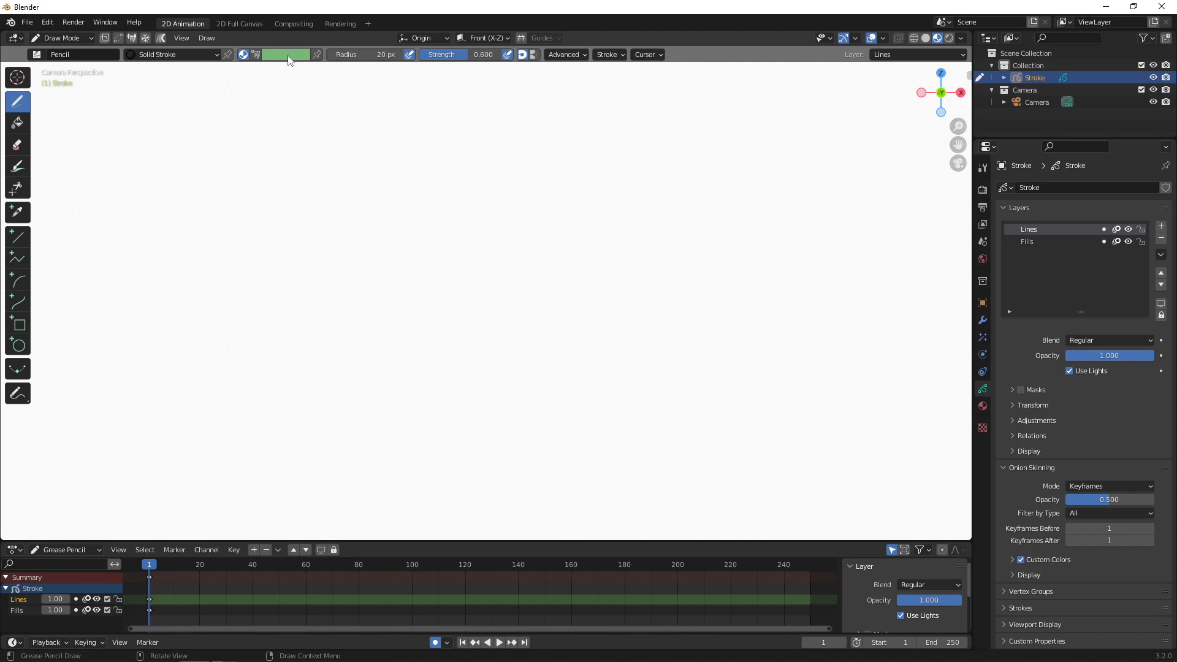
- Set the Pencil brush's strength to 1.000, adjusting it interactively over the canvas as well
left_click(462, 55)
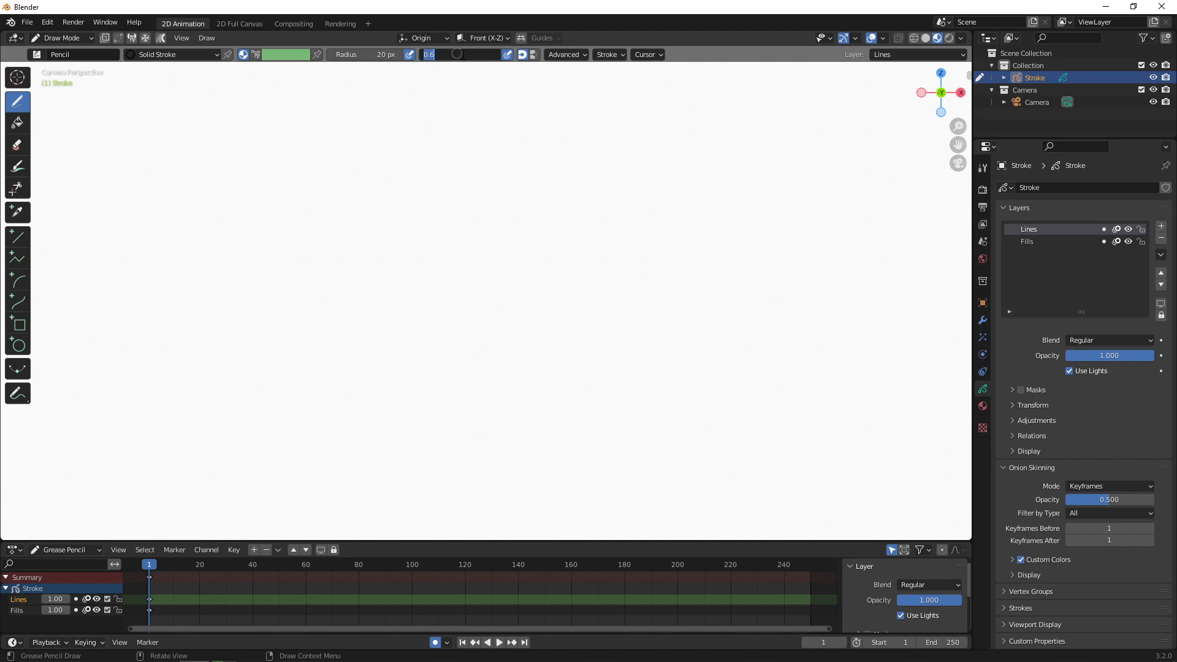
type("1")
key("Return")
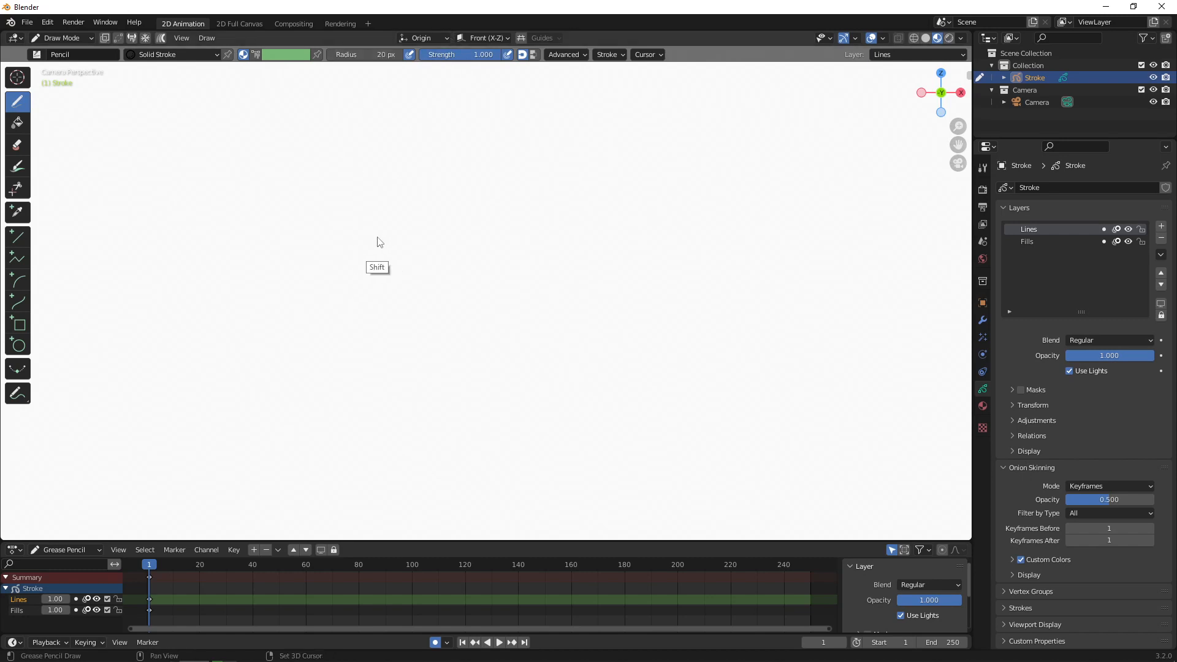
key("shift+f")
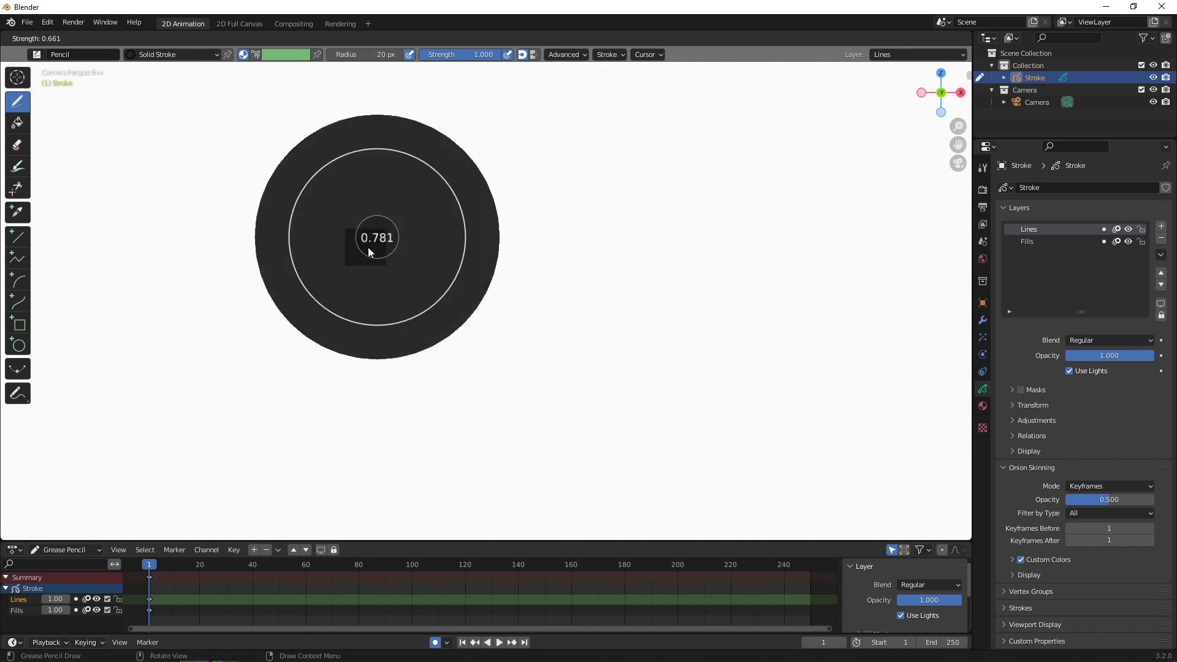
left_click(472, 258)
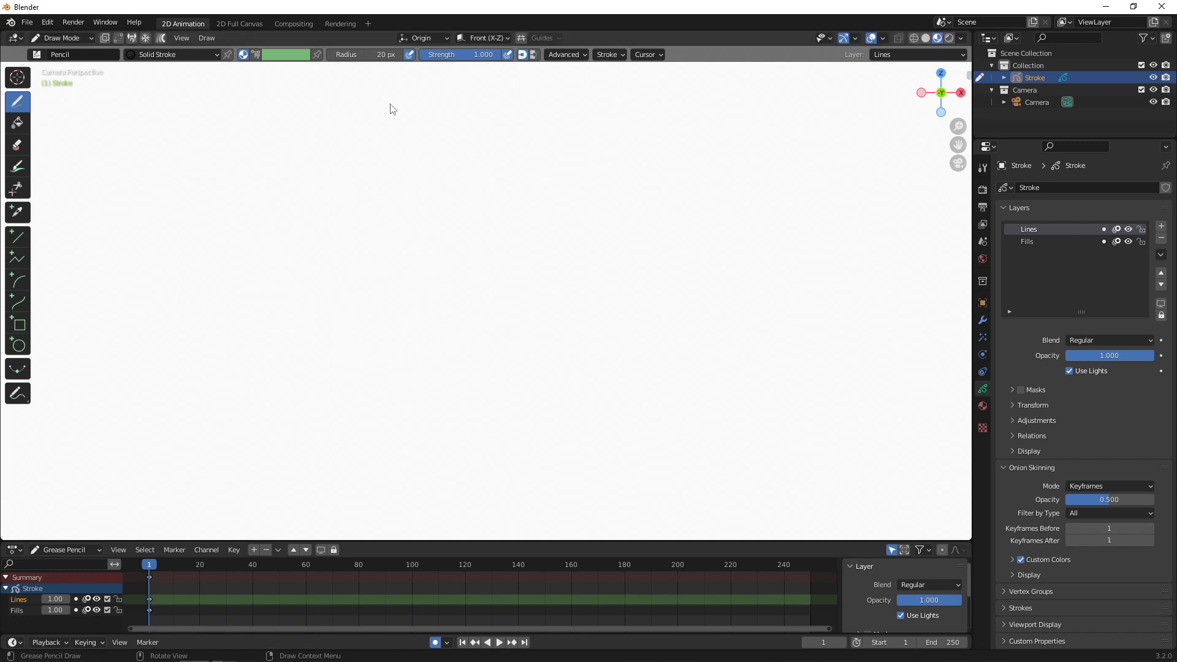
- Try resizing the Pencil brush's radius interactively over the canvas
key("f")
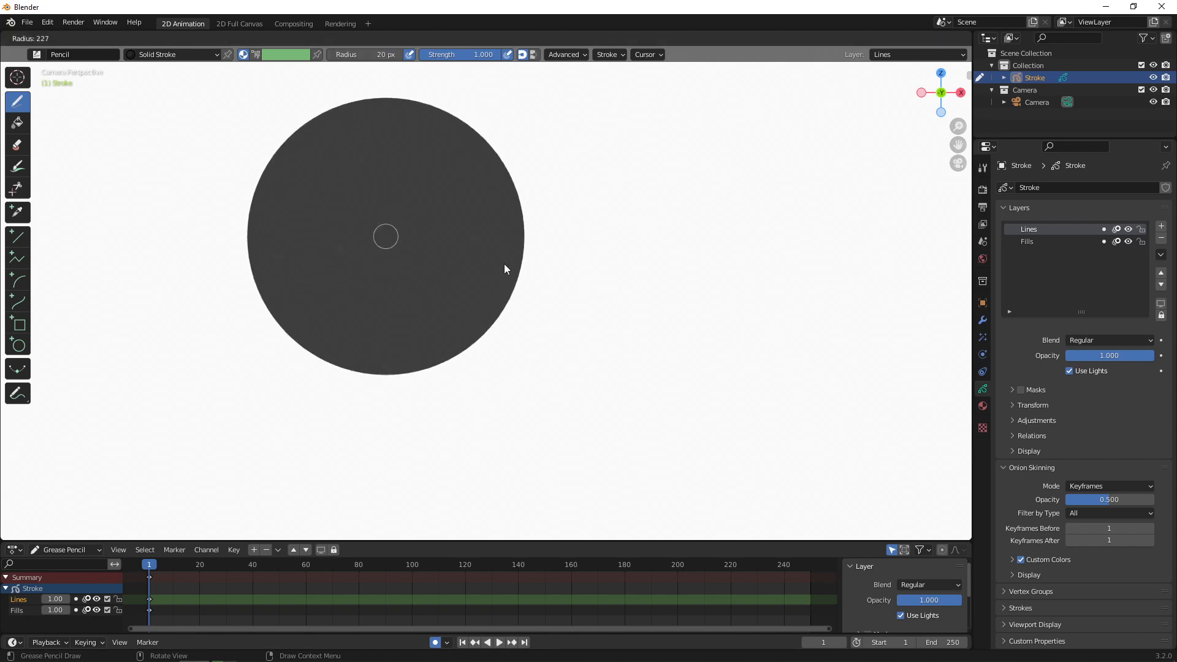
left_click(491, 272)
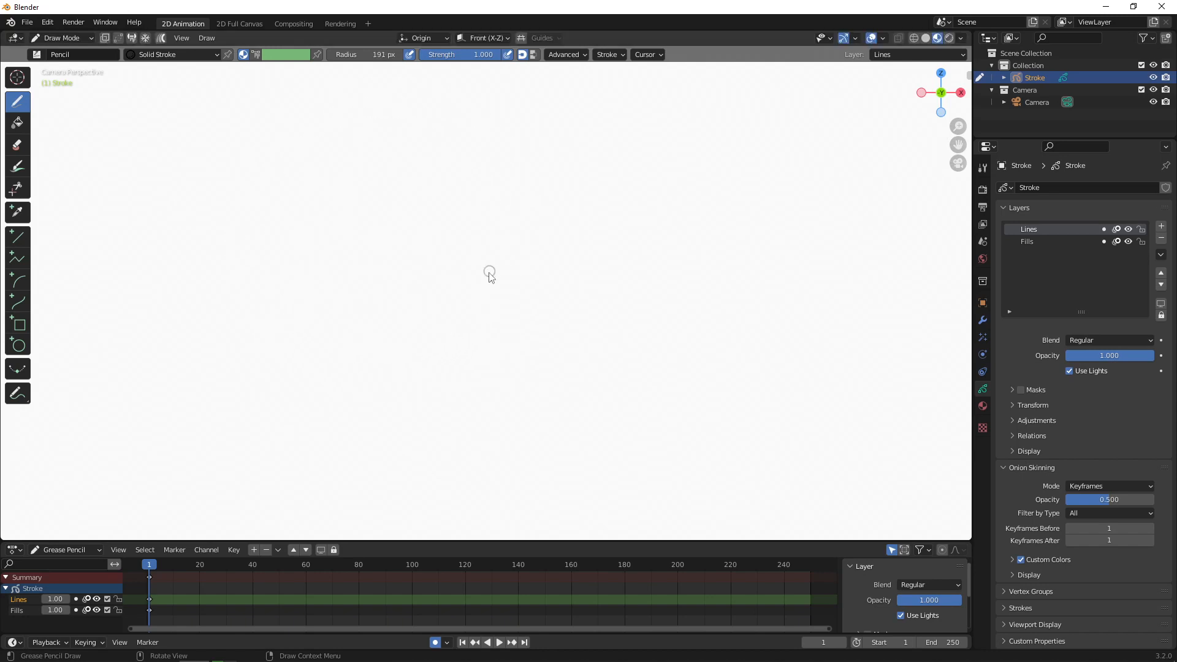
key("f")
left_click(434, 296)
- Set the Pencil brush's radius to 50 px
left_click(394, 54)
type("50")
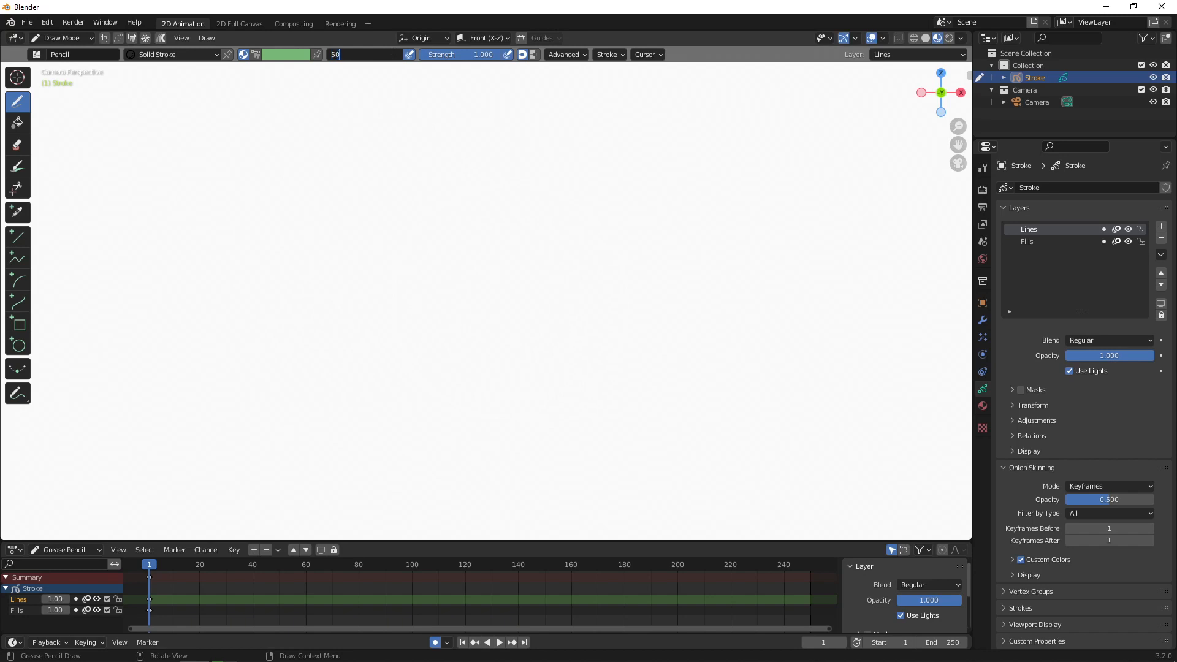
key("Return")
- Draw three trial pencil strokes down the canvas, undoing each one
left_click_drag(432, 132, 429, 350)
key("ctrl+z")
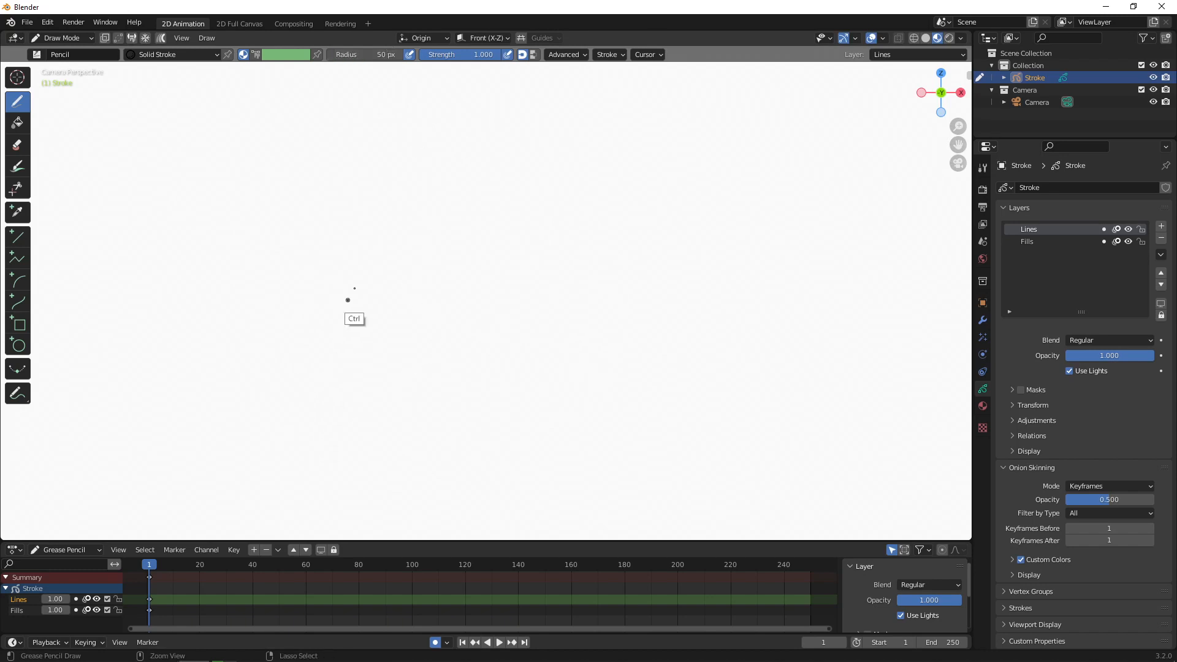
mouse_move(407, 197)
left_mouse_down()
mouse_move(312, 323)
mouse_move(407, 385)
left_mouse_up()
key("ctrl+z")
mouse_move(483, 118)
left_mouse_down()
mouse_move(431, 226)
mouse_move(455, 471)
left_mouse_up()
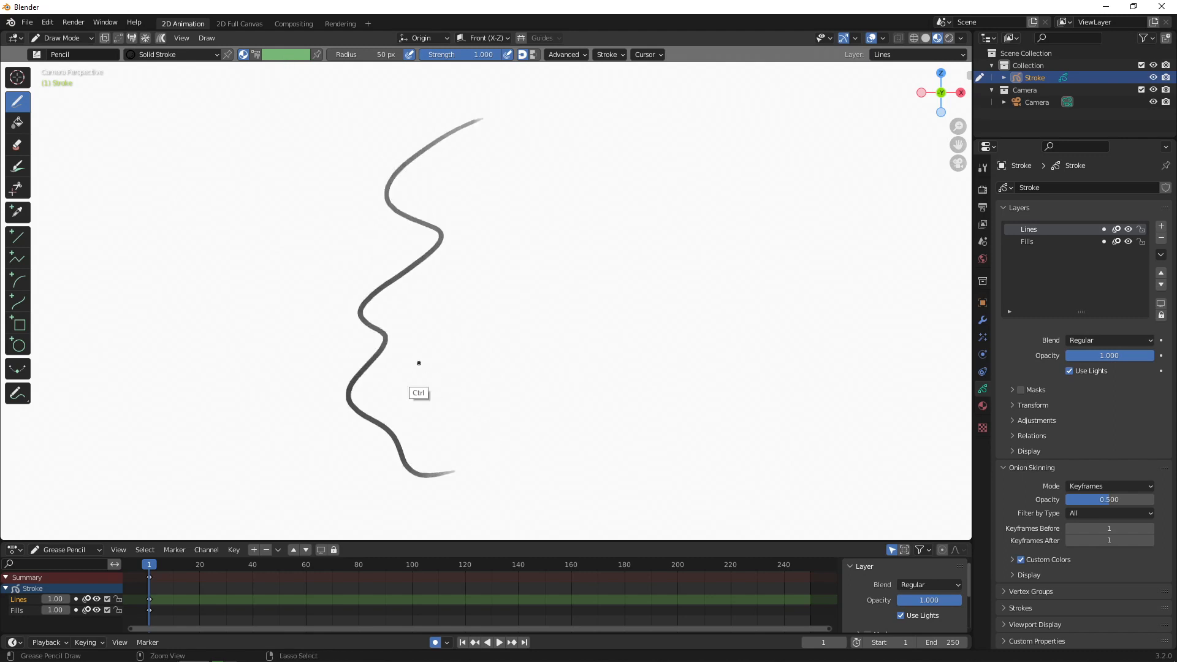
key("ctrl+z")
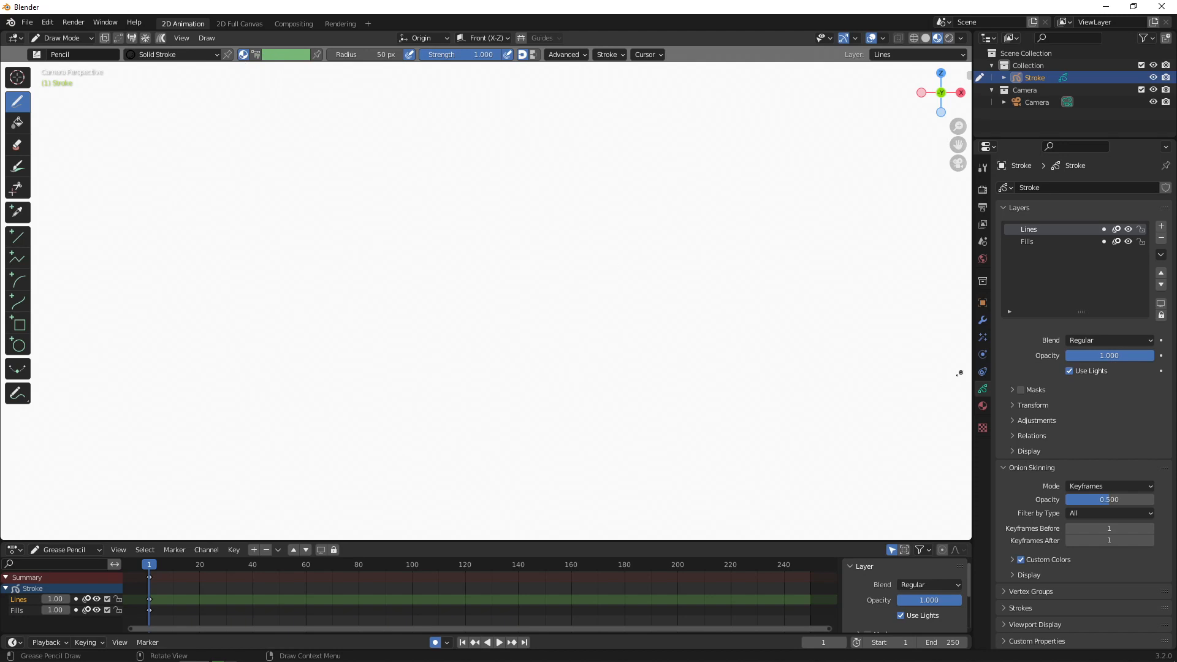
- Draw a wavy stroke with the Solid Stroke material and change the material's stroke base color to dark blue
left_click(982, 406)
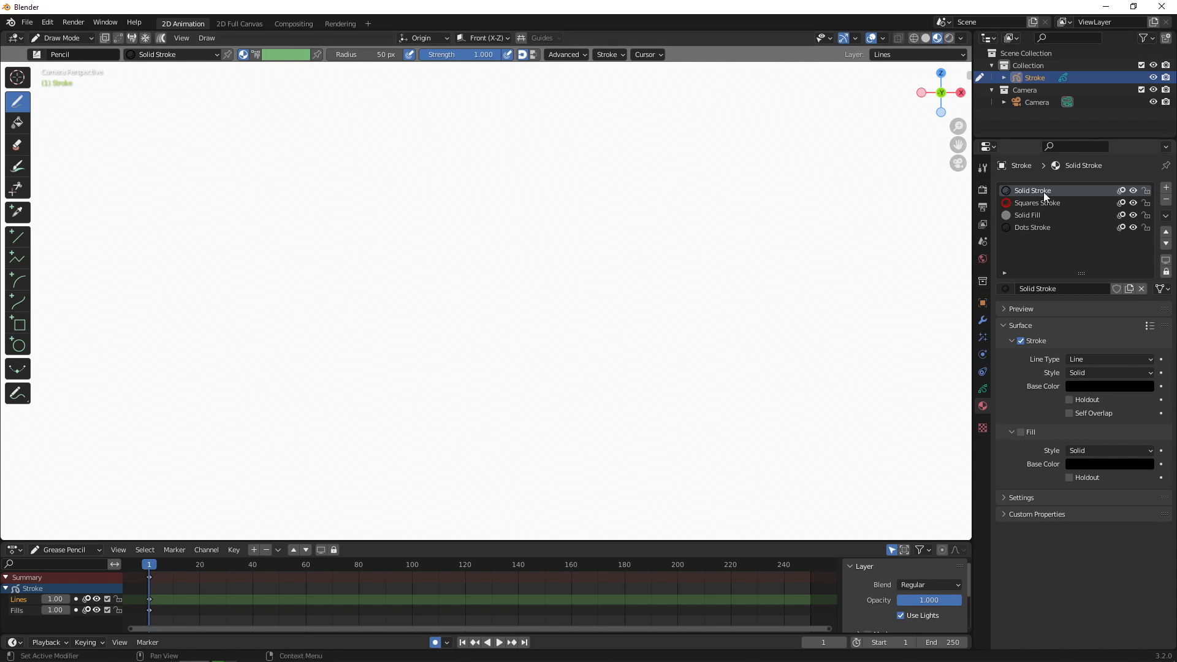
mouse_move(417, 130)
left_mouse_down()
mouse_move(337, 387)
mouse_move(386, 404)
left_mouse_up()
left_click(1091, 386)
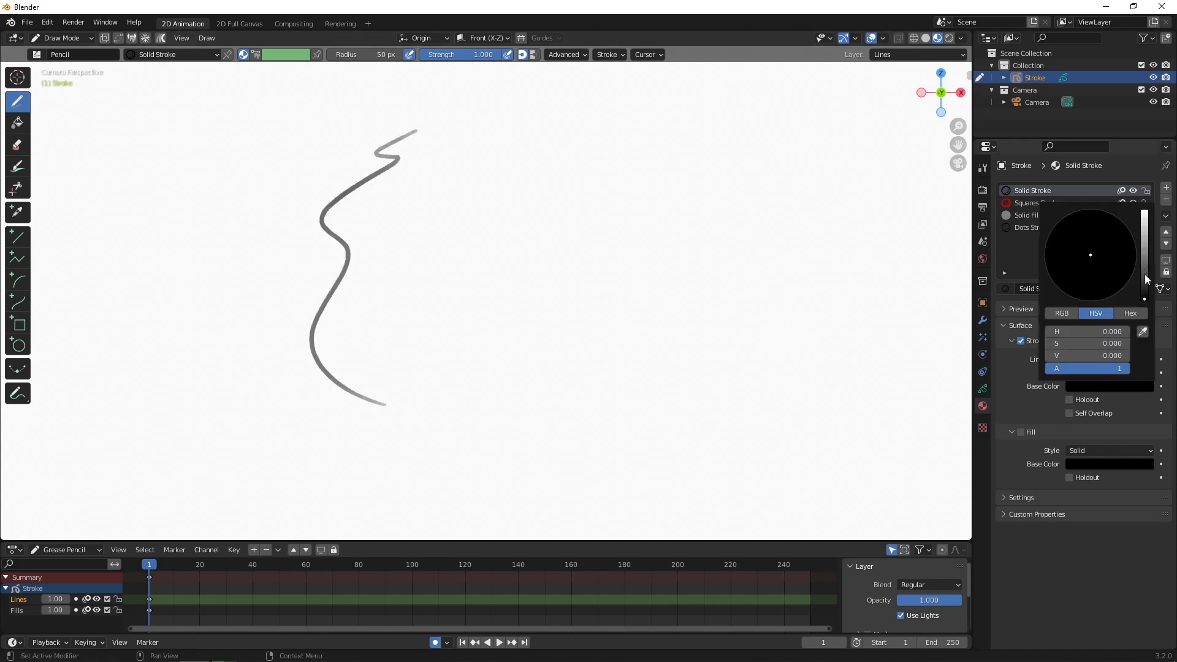
left_click_drag(1145, 274, 1145, 251)
left_click(1129, 237)
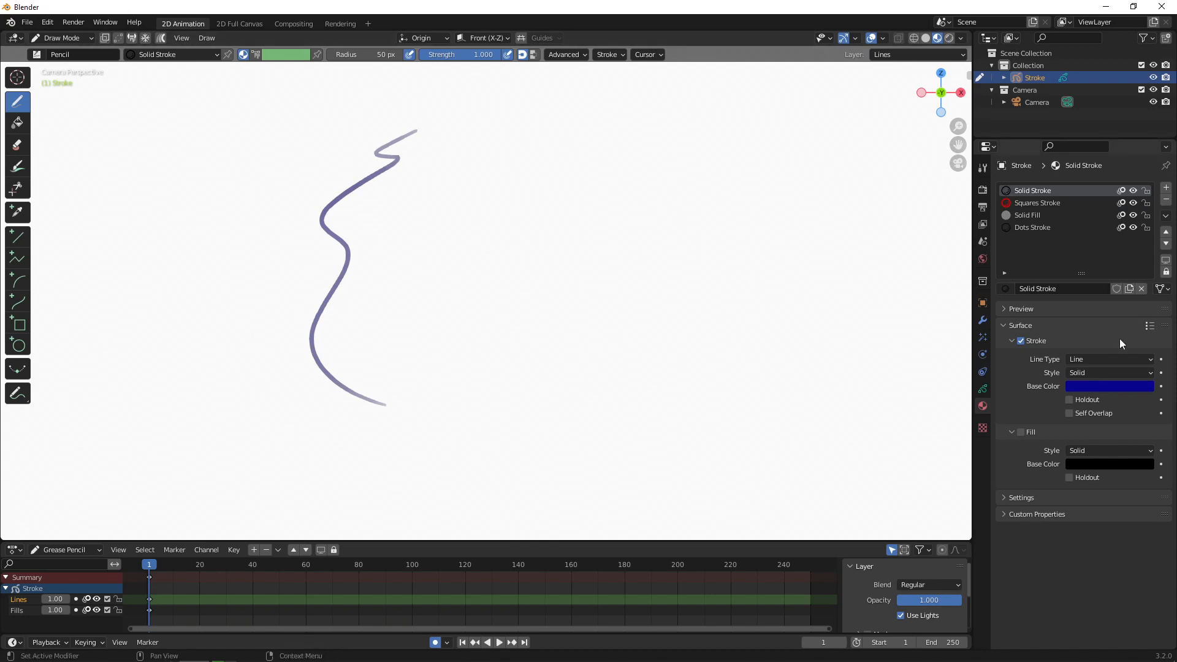
- Change the Solid Stroke material's base color to green and draw a second wavy stroke beside the first
left_click(1103, 387)
left_click(1080, 216)
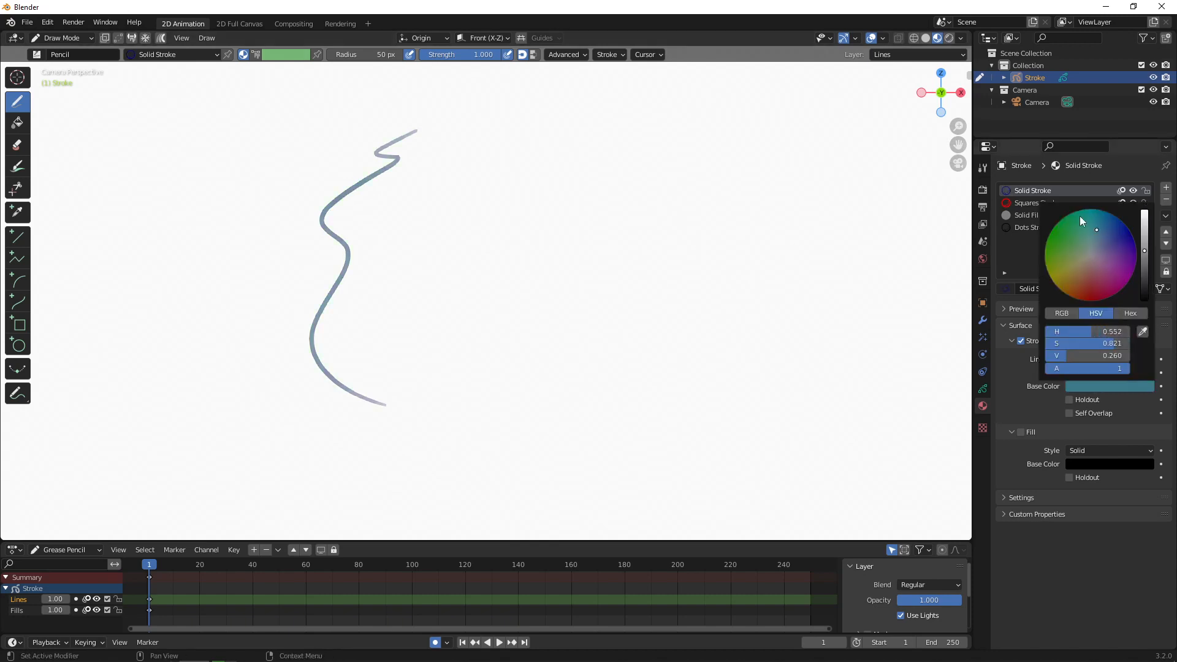
mouse_move(513, 148)
left_mouse_down()
mouse_move(408, 334)
mouse_move(454, 368)
left_mouse_up()
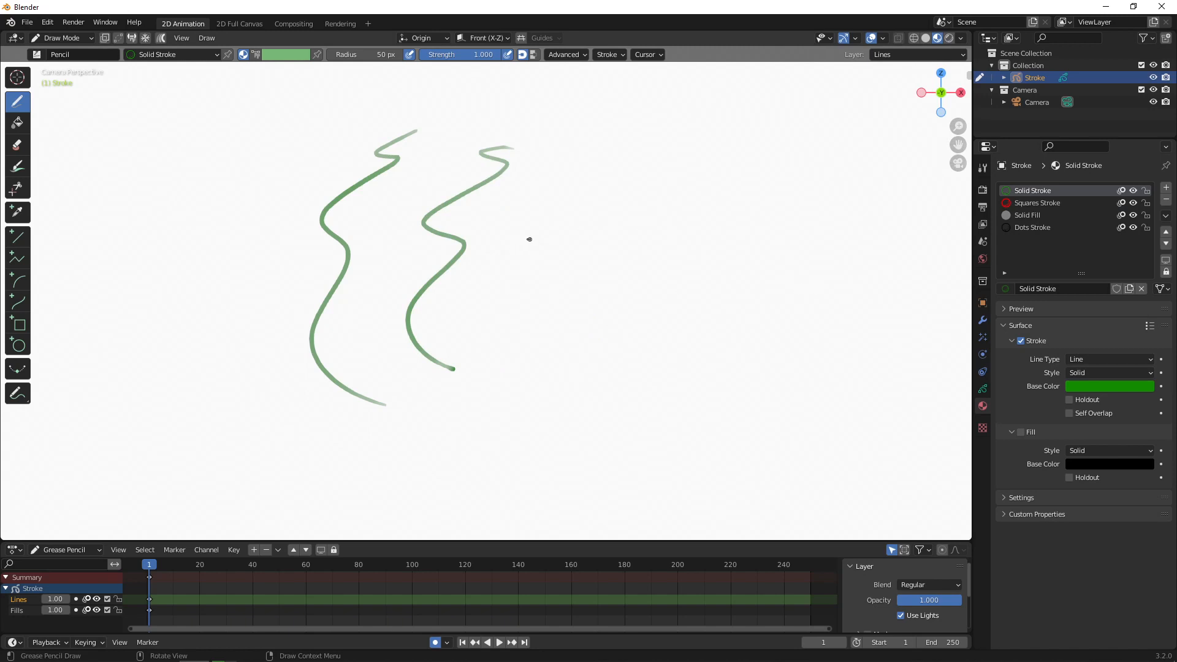
- Try dark red and olive as the Solid Stroke material's base color, and return it to black
left_click(1112, 386)
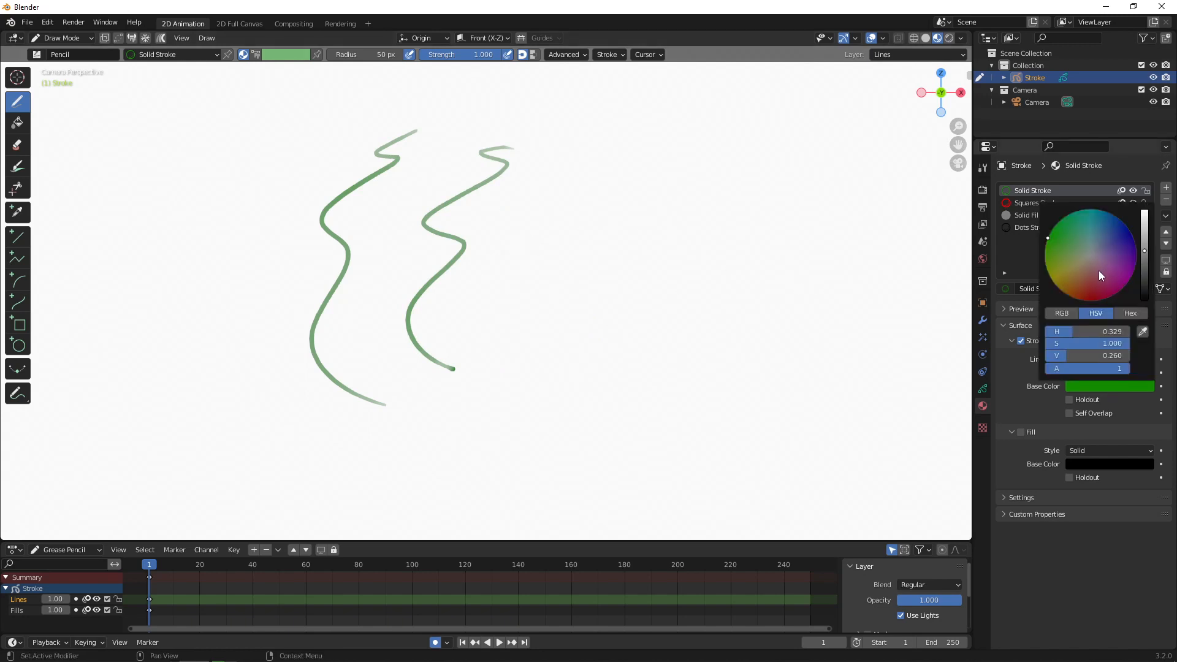
left_click(1089, 286)
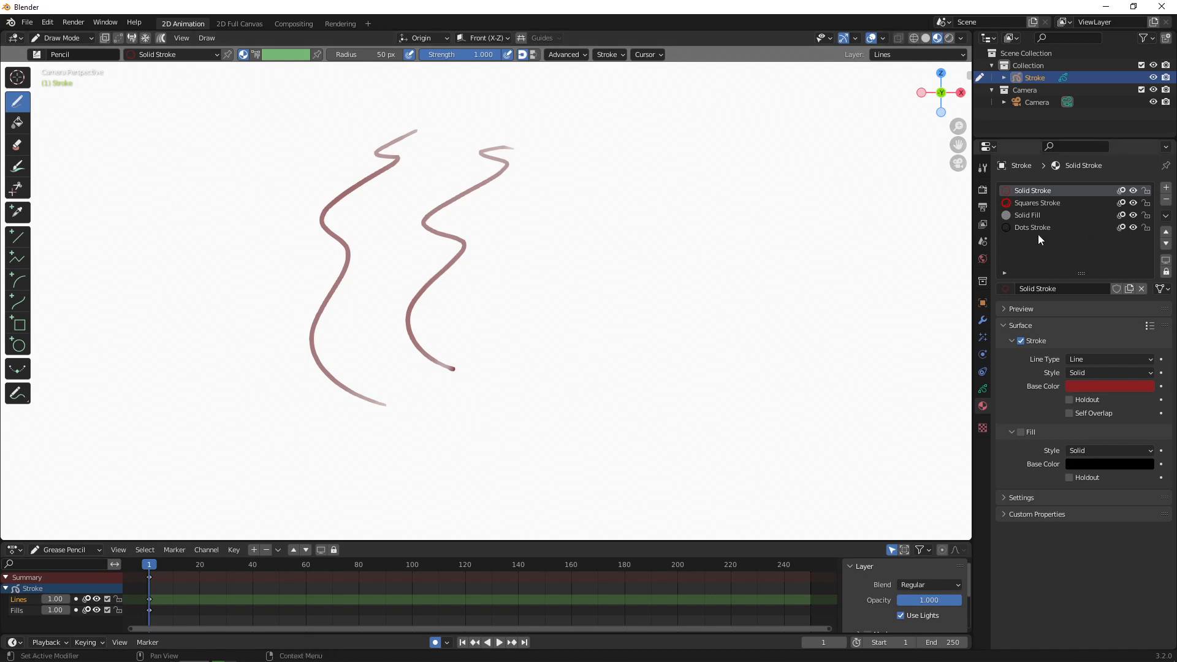
left_click(1103, 389)
left_click(1069, 266)
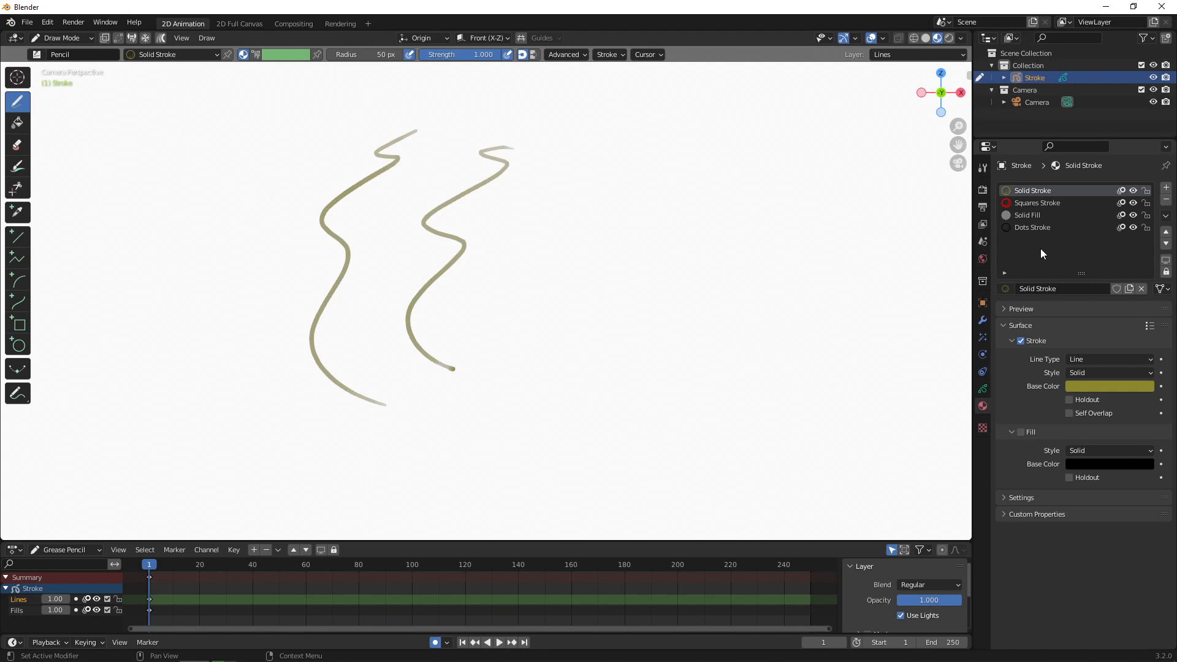
left_click(1110, 386)
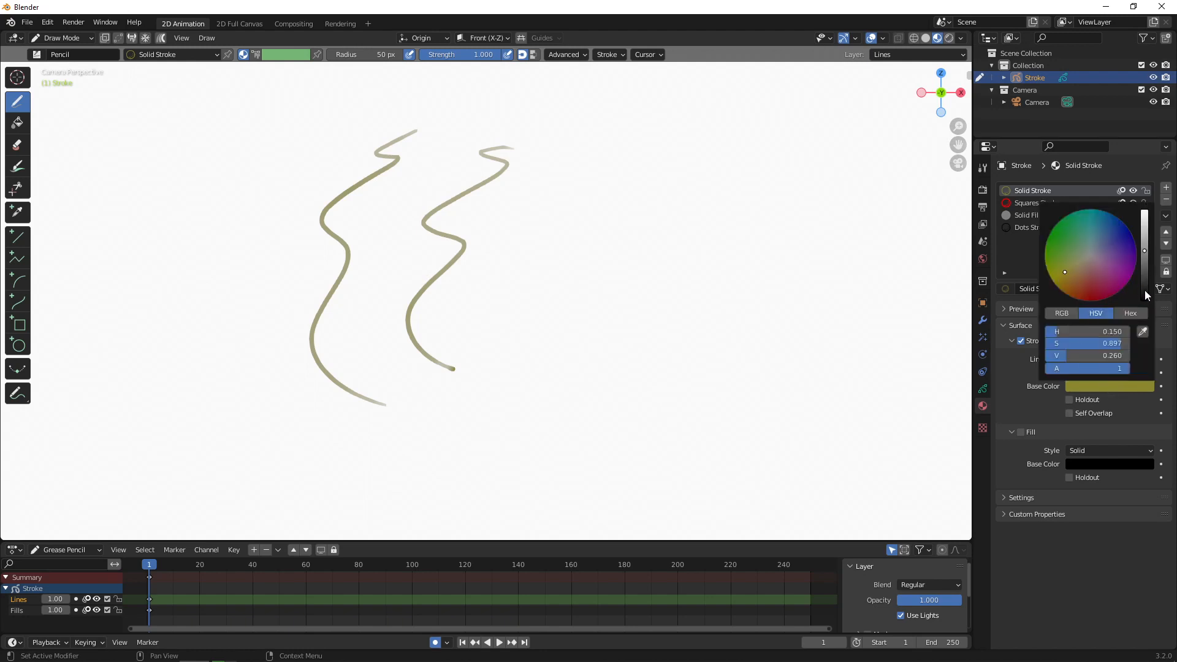
left_click_drag(1146, 294, 1142, 310)
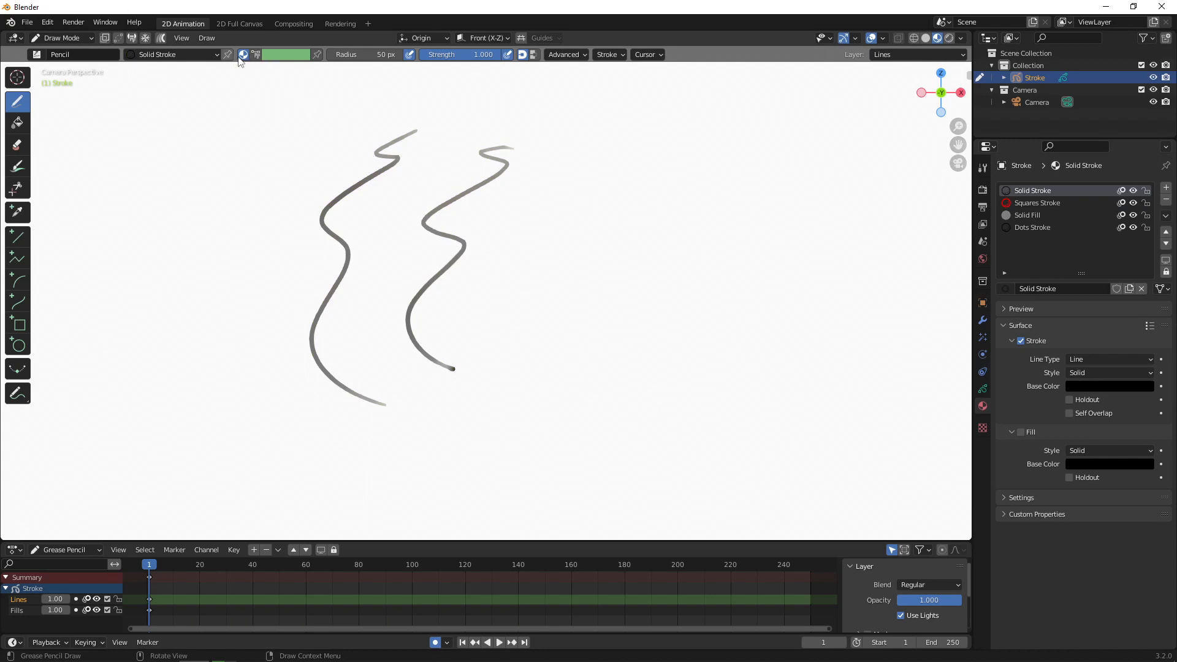
- Switch the brush coloring to Color Attribute and draw a light green wavy stroke
left_click(256, 55)
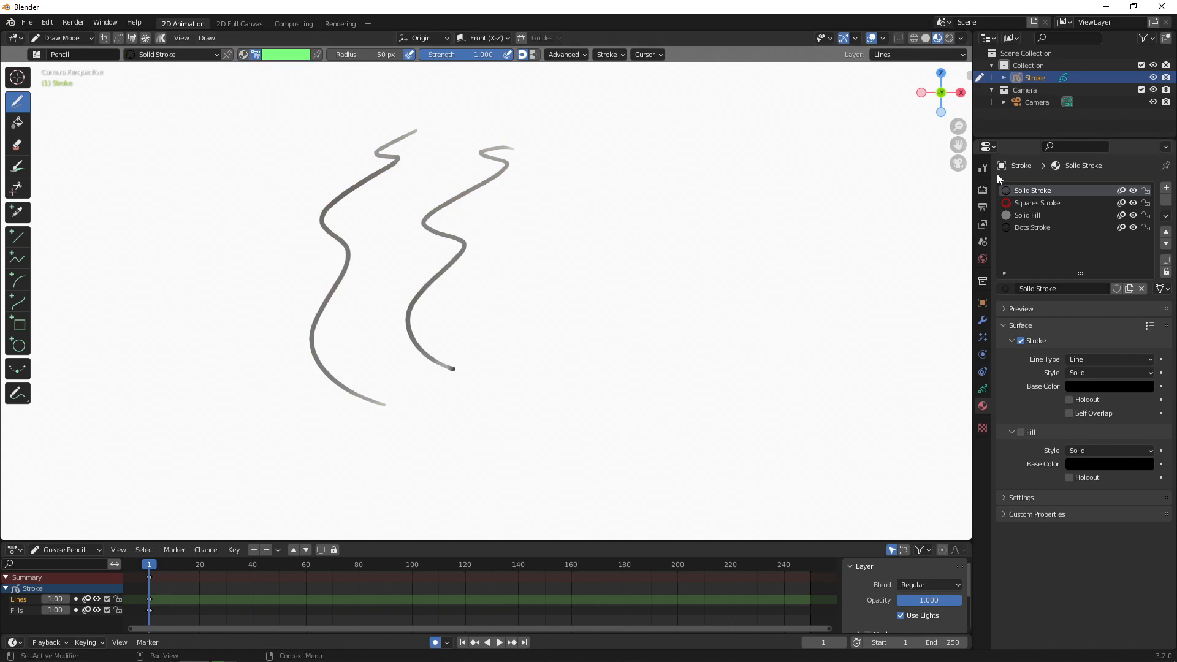
left_click(983, 167)
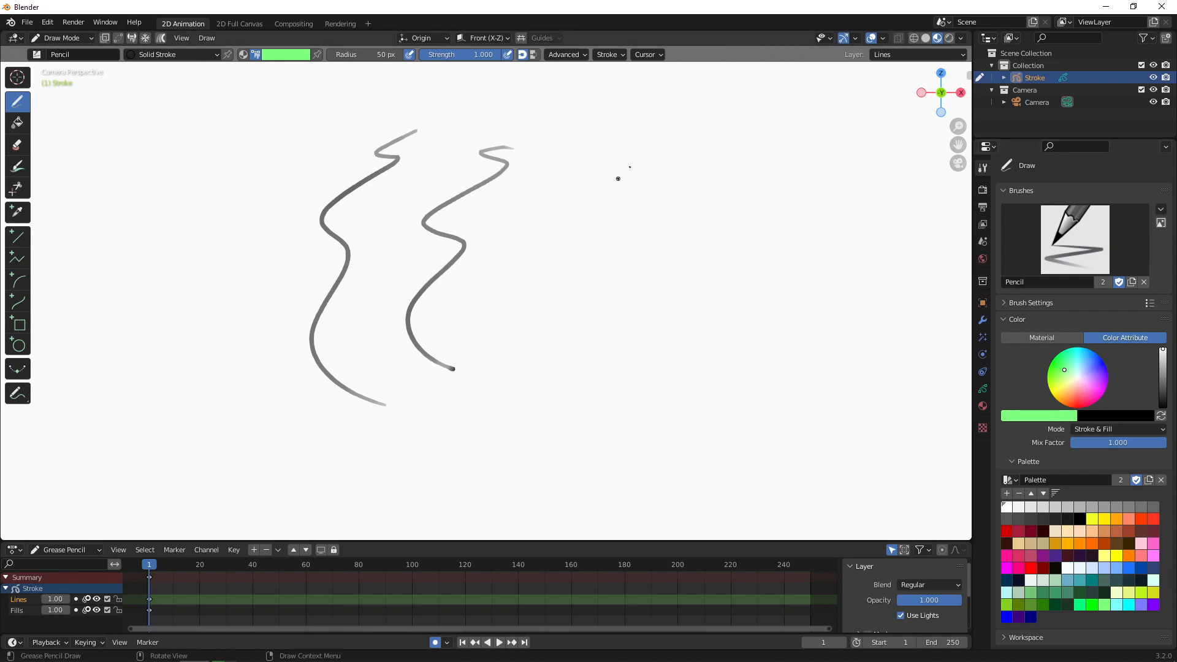
mouse_move(647, 155)
left_mouse_down()
mouse_move(561, 281)
mouse_move(580, 424)
left_mouse_up()
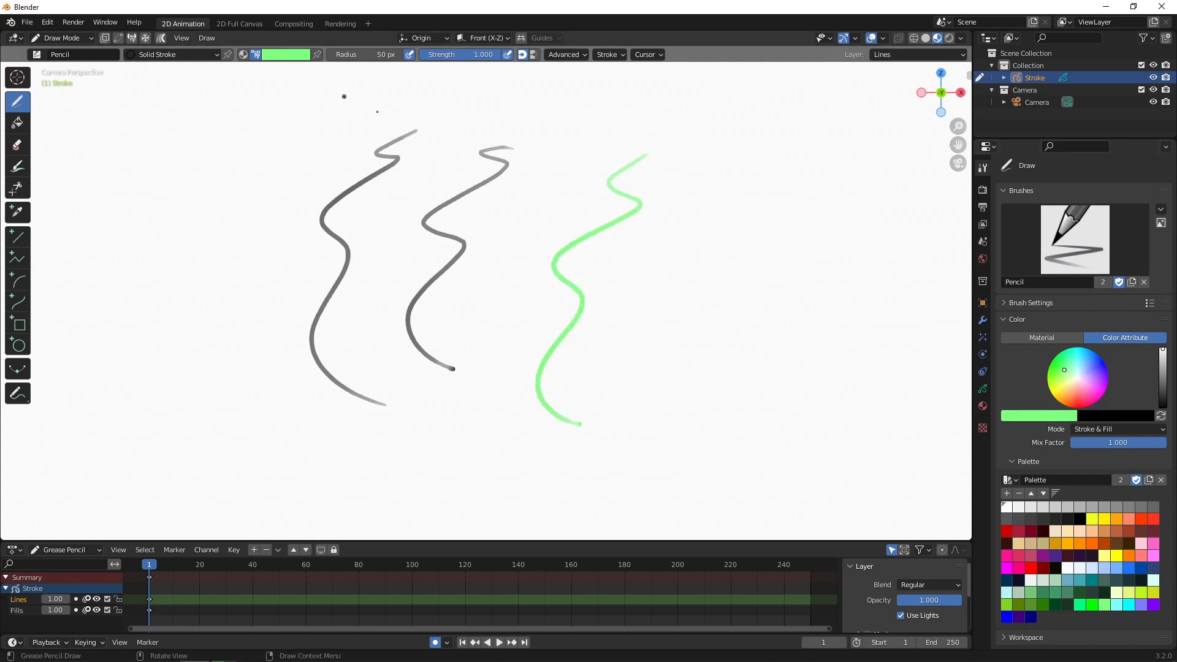
- Draw two more wavy strokes beside the green one, using blue and red as the brush's vertex color
left_click(1101, 379)
left_click_drag(731, 167, 626, 401)
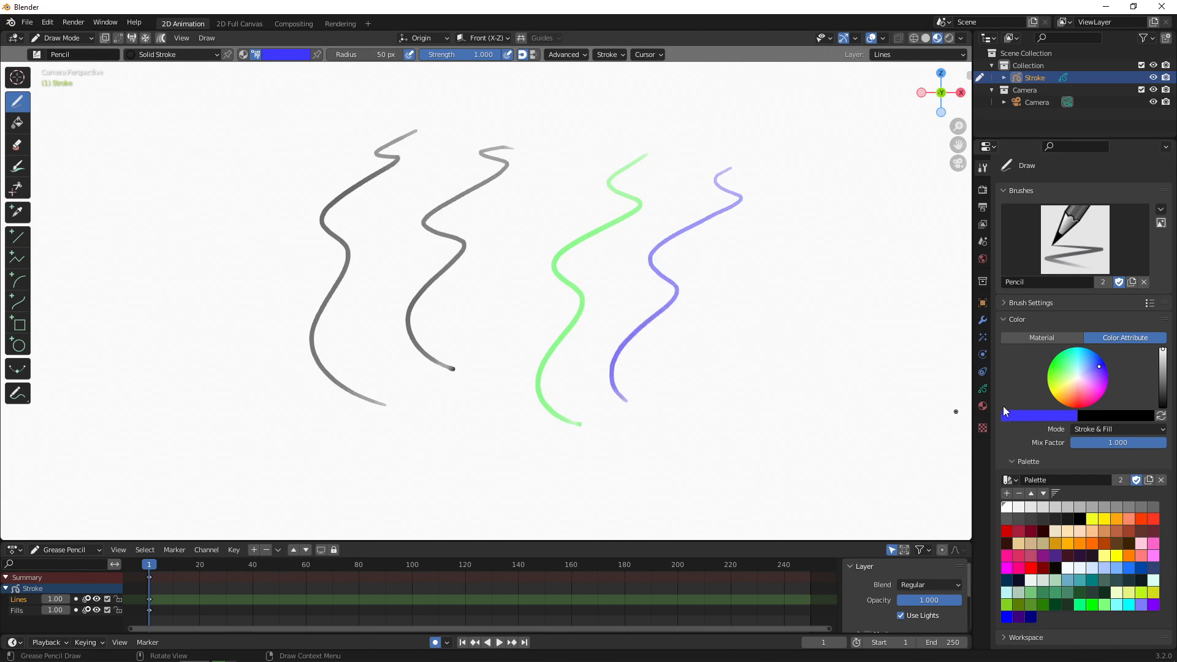
left_click(1080, 405)
left_click_drag(824, 227, 678, 425)
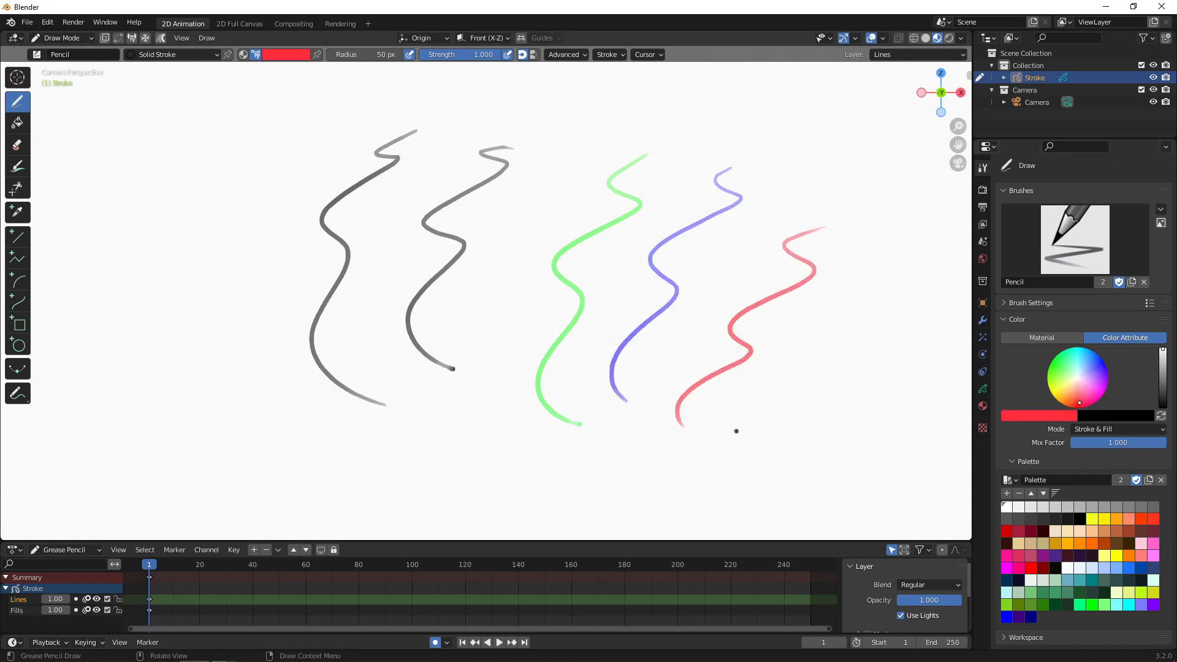
- Delete all the drawn strokes in Edit Mode and return to Draw Mode
key("ctrl+Tab")
left_click(760, 333)
key("x")
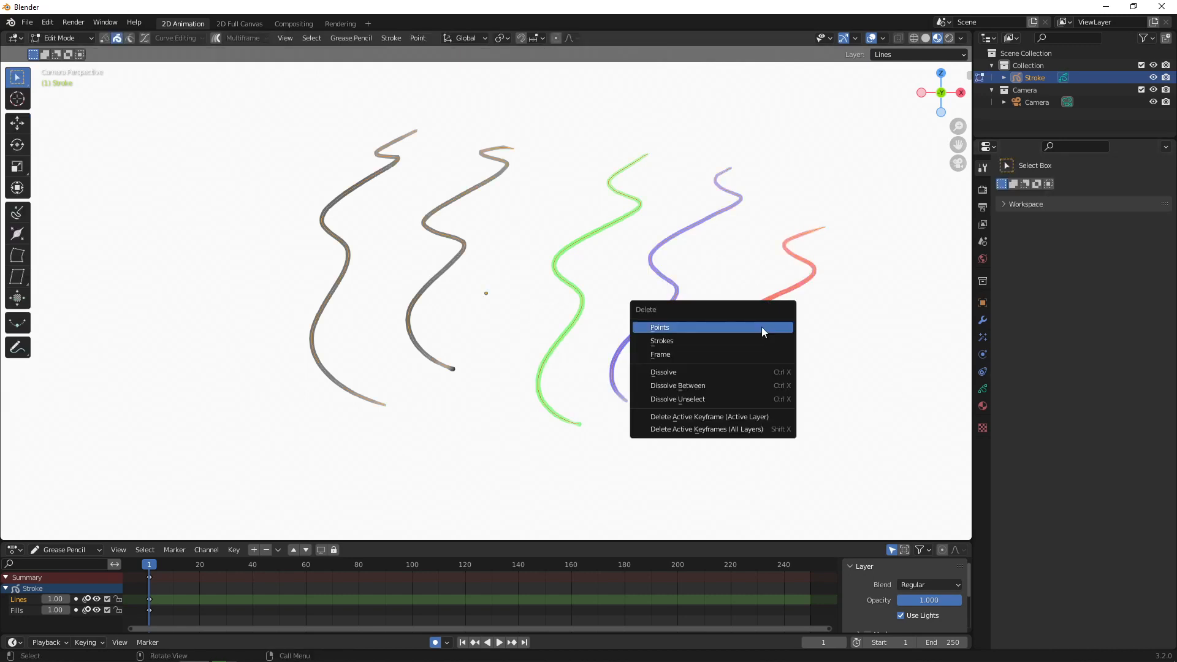
key("x")
left_click(731, 230)
key("ctrl+Tab")
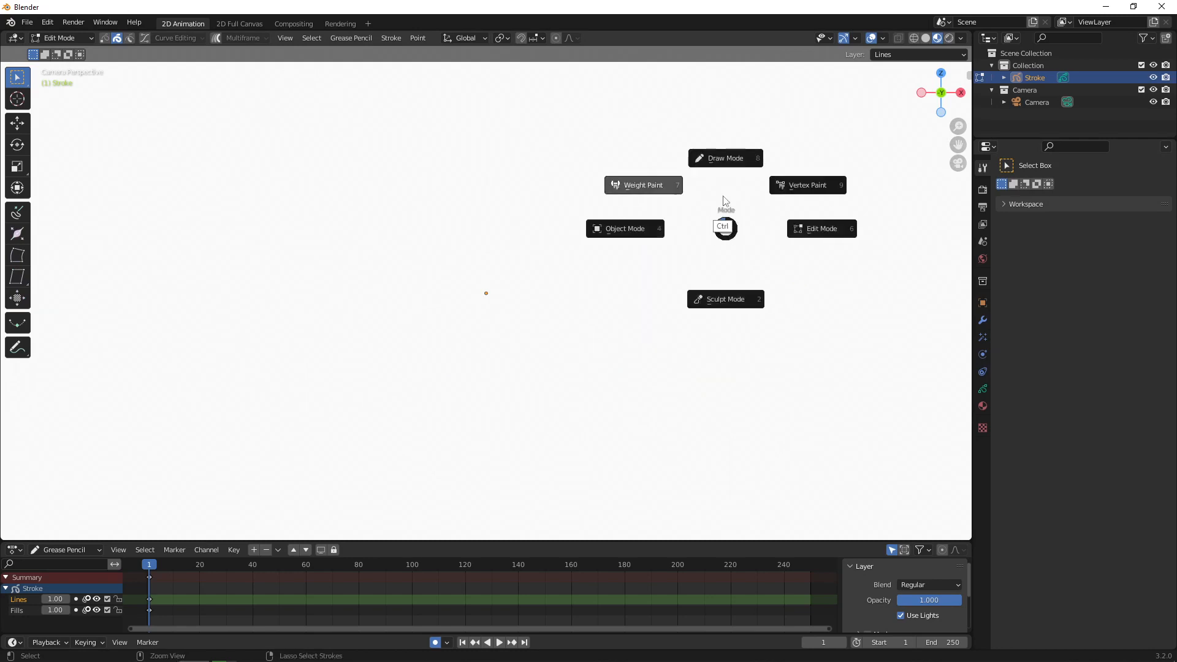
left_click(724, 168)
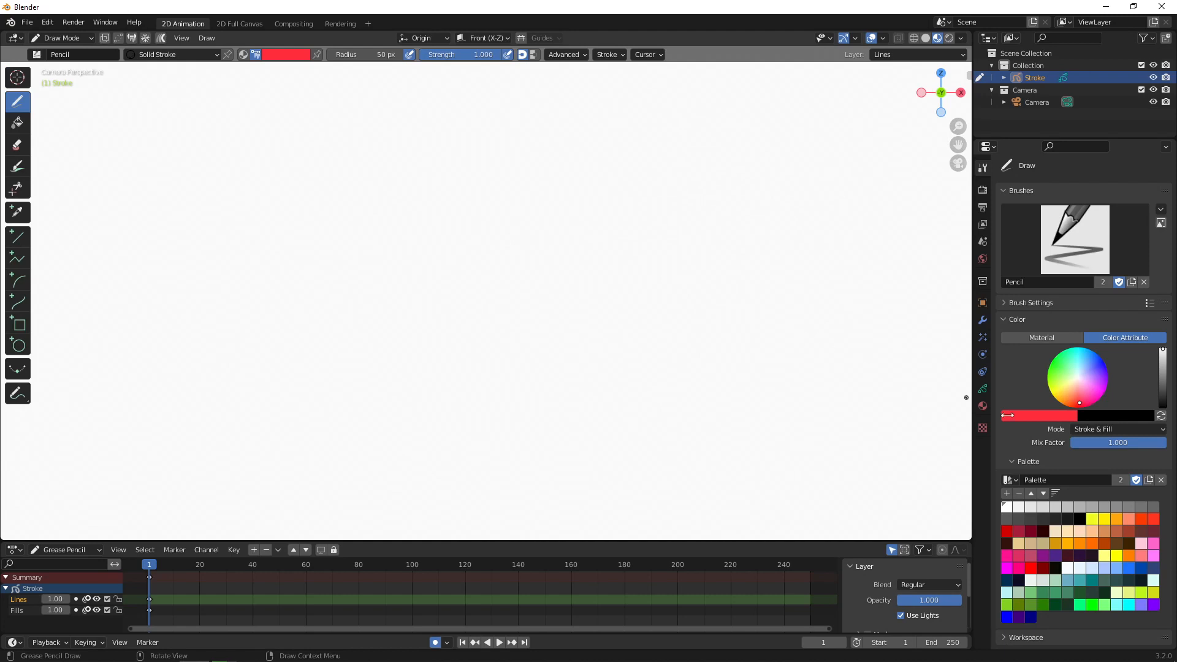
left_click(984, 405)
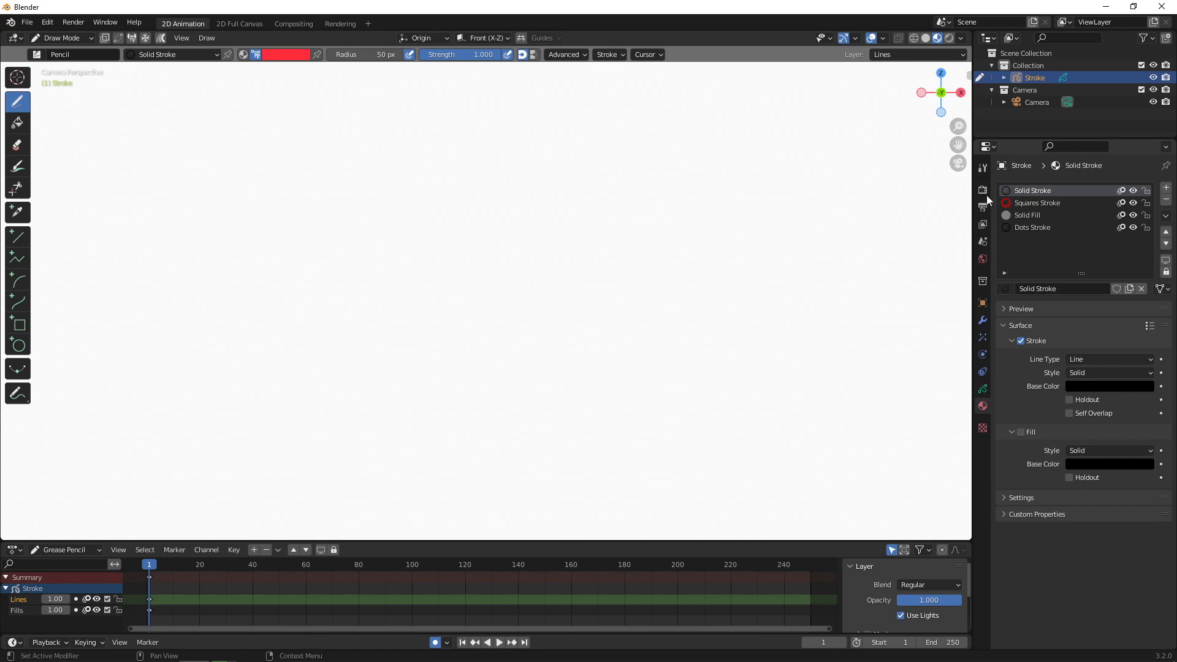
left_click(983, 168)
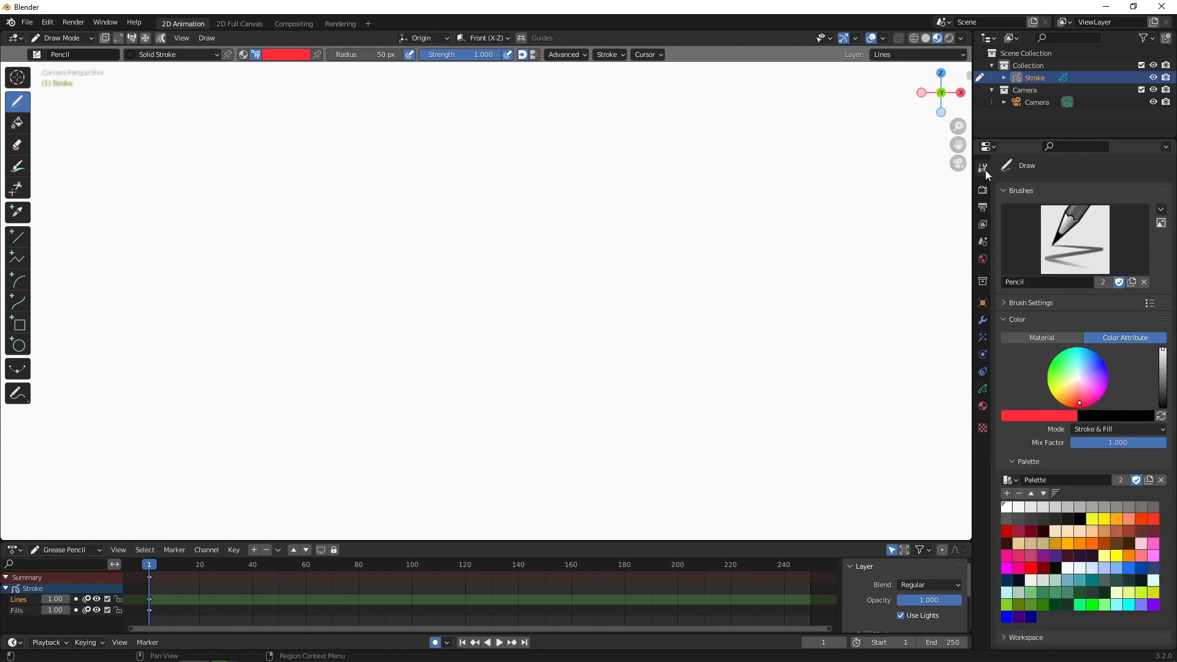
left_click(1055, 463)
left_click(1057, 462)
left_click(1050, 463)
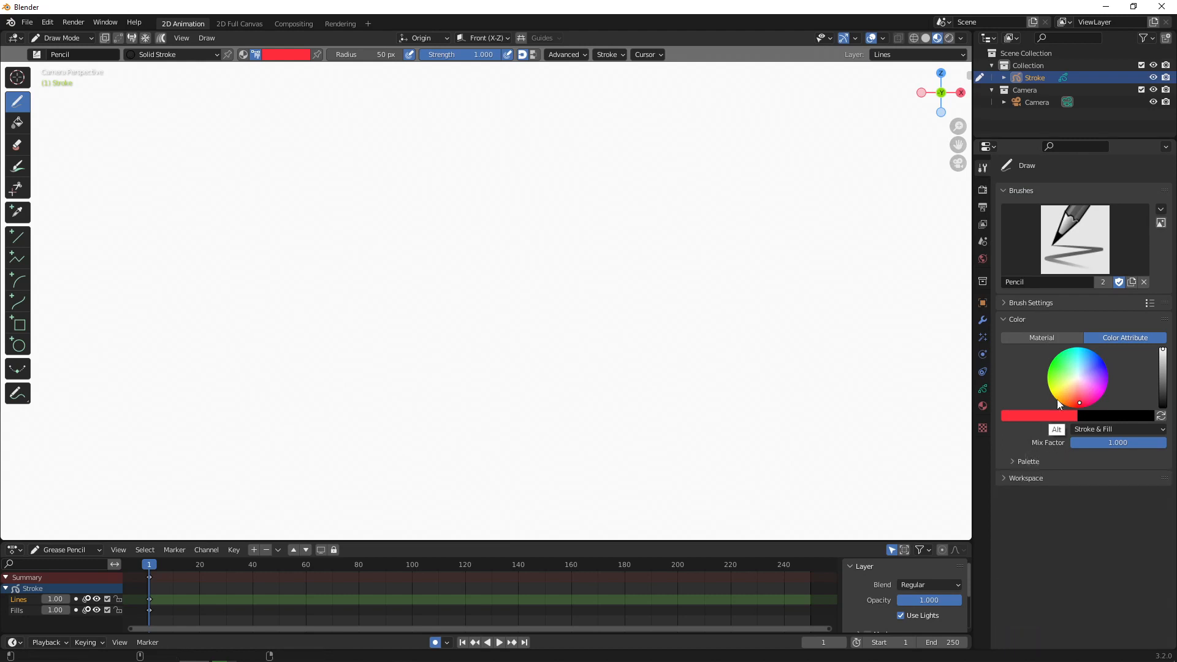
left_click(1021, 462)
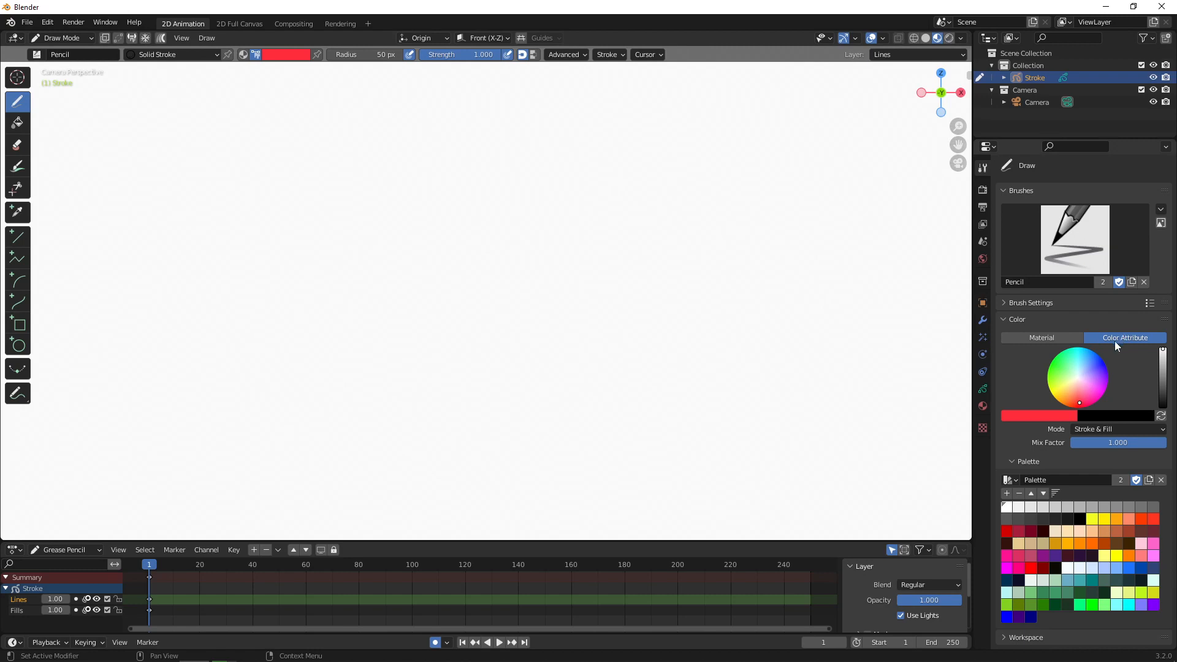
- Draw one wavy stroke in yellow and another in brown from the palette, keeping the brush on Color Attribute
left_click(1092, 520)
mouse_move(598, 144)
left_mouse_down()
mouse_move(507, 297)
mouse_move(549, 361)
left_mouse_up()
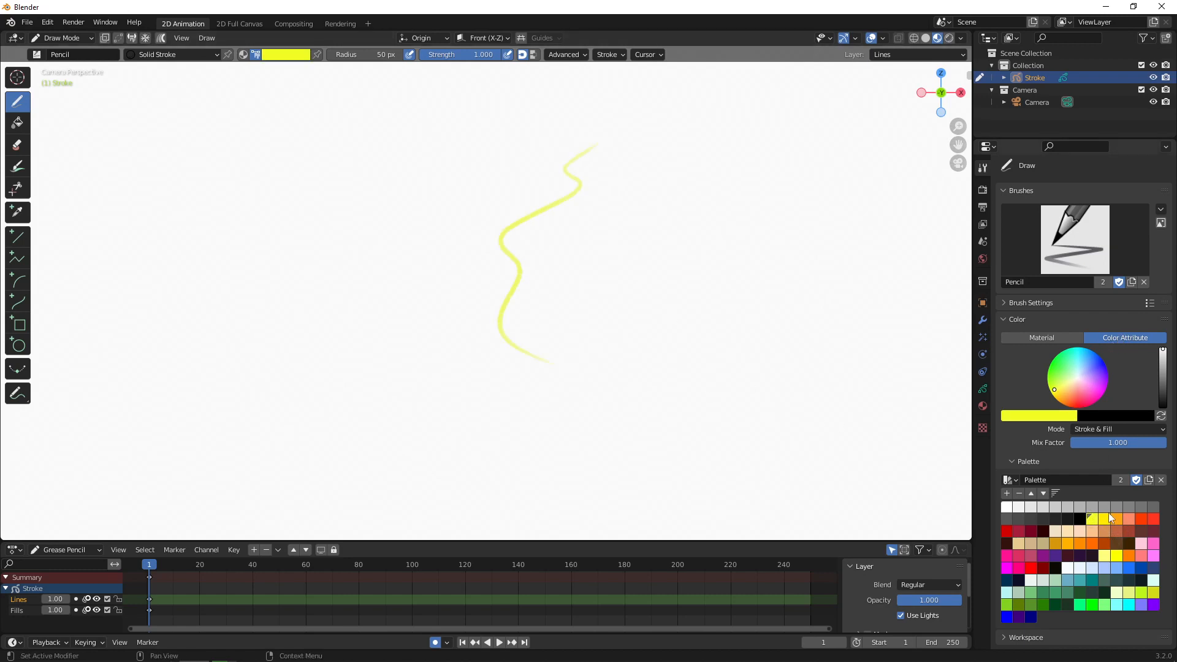
left_click(1117, 544)
mouse_move(724, 262)
left_mouse_down()
mouse_move(661, 297)
mouse_move(630, 422)
left_mouse_up()
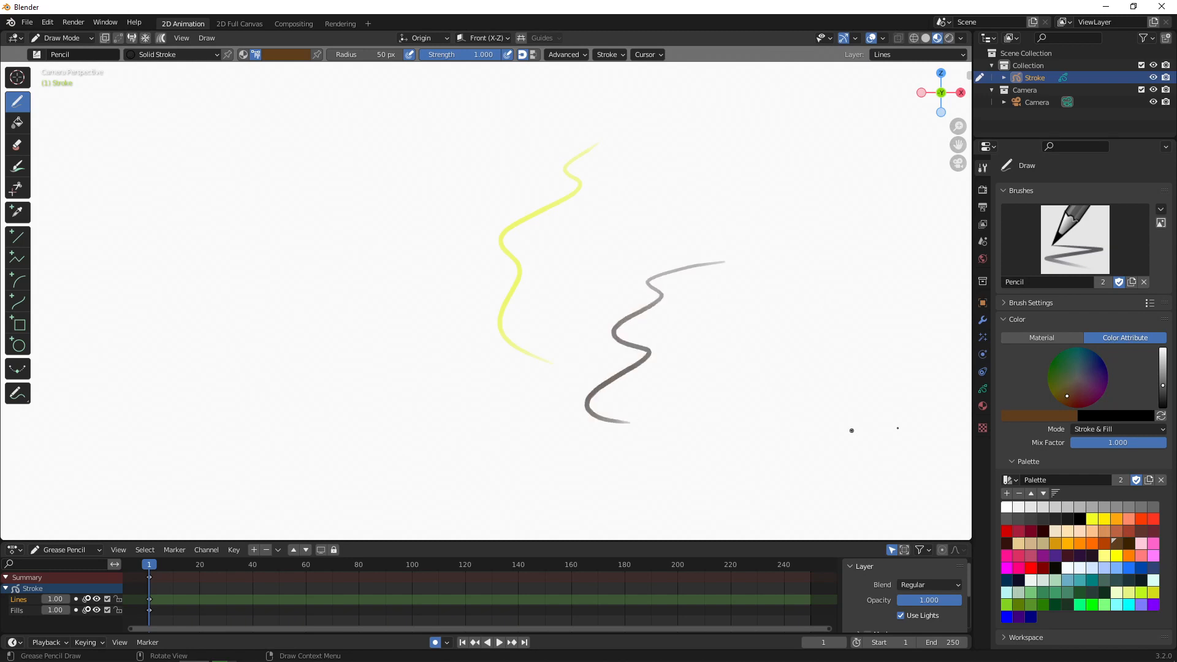
left_click(1052, 340)
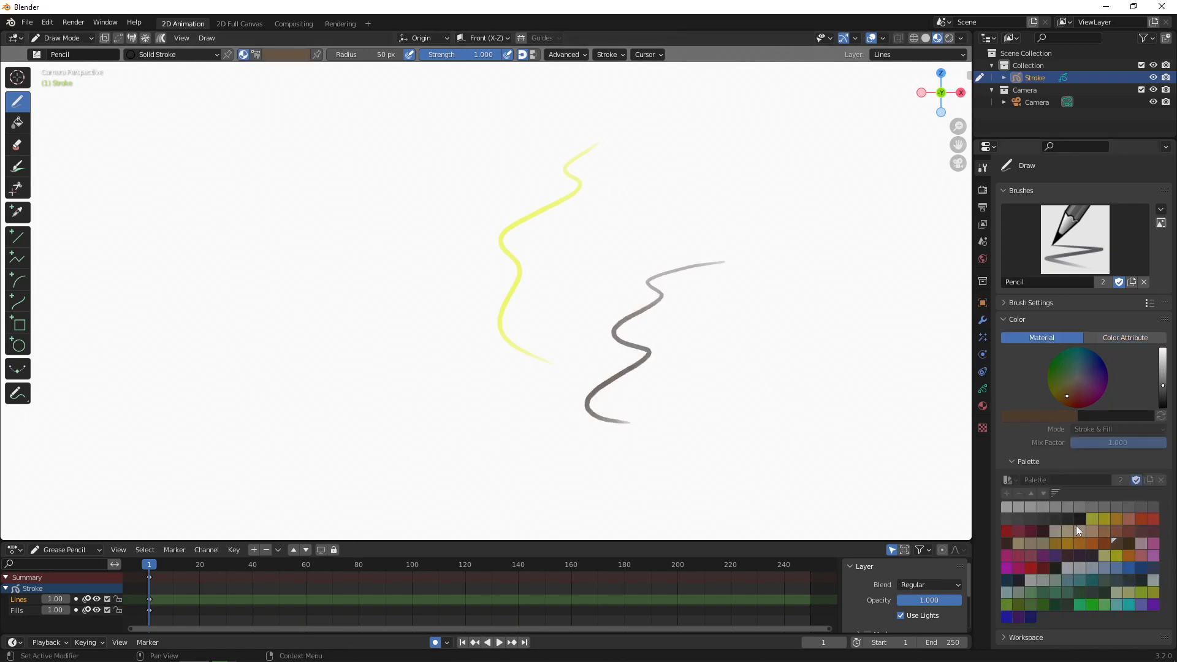
left_click(1127, 339)
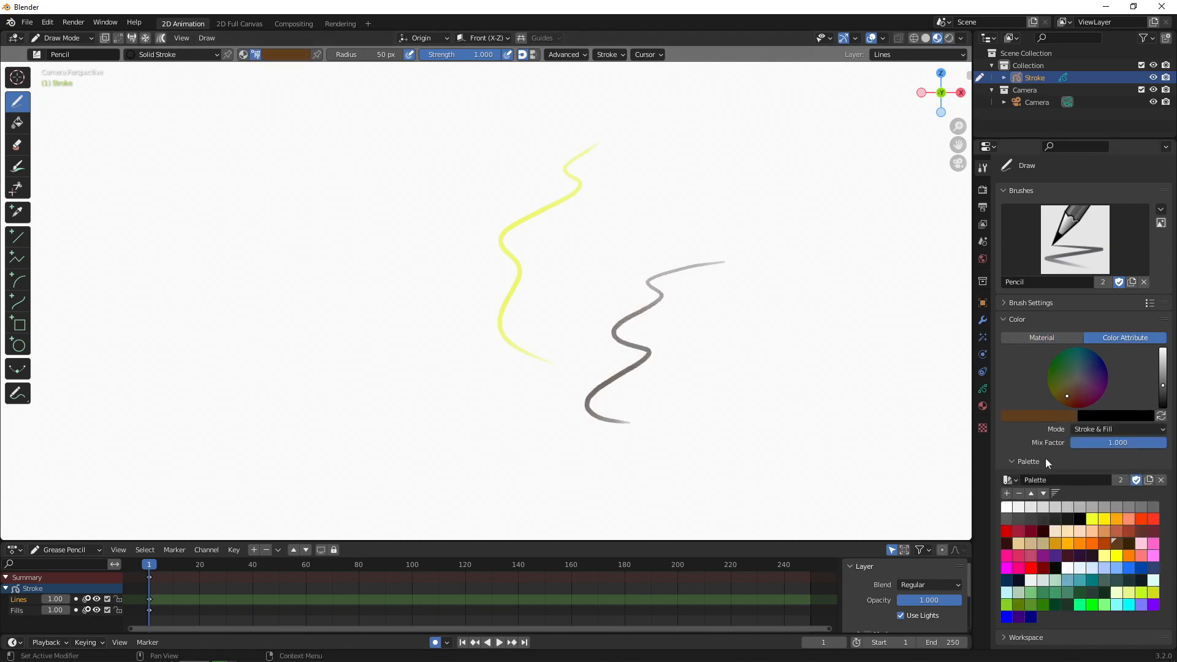
- Create a new color palette named char1 and add a dark green and a dark purple-blue swatch to it
left_click(1161, 480)
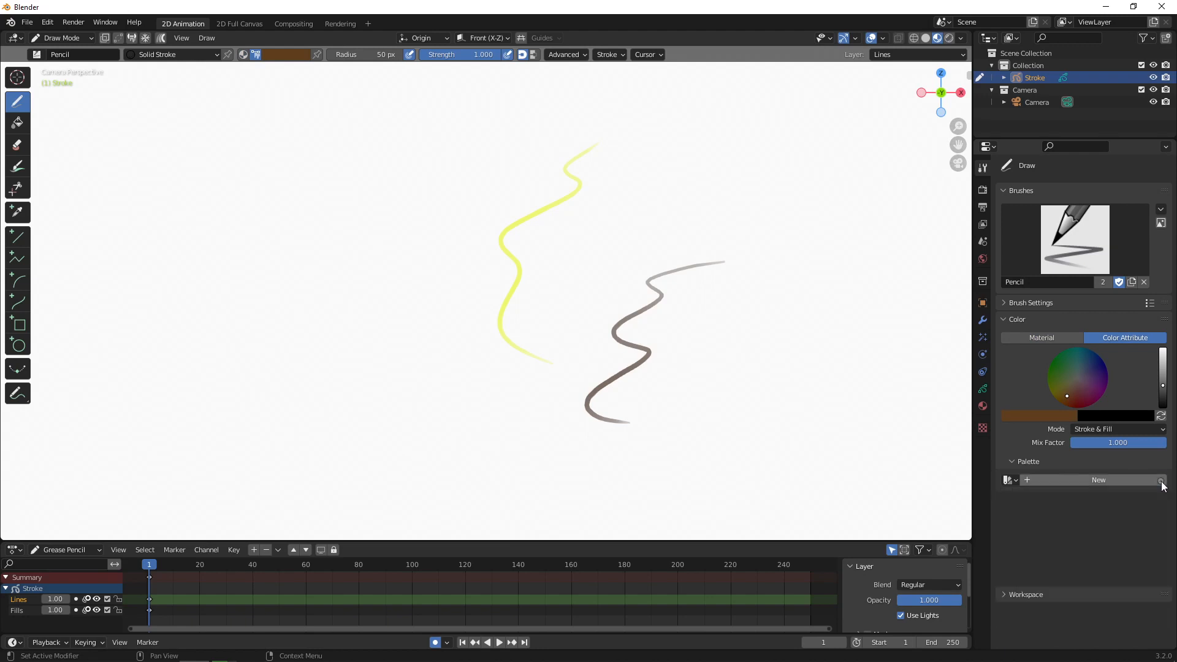
left_click(1061, 479)
left_click(1051, 482)
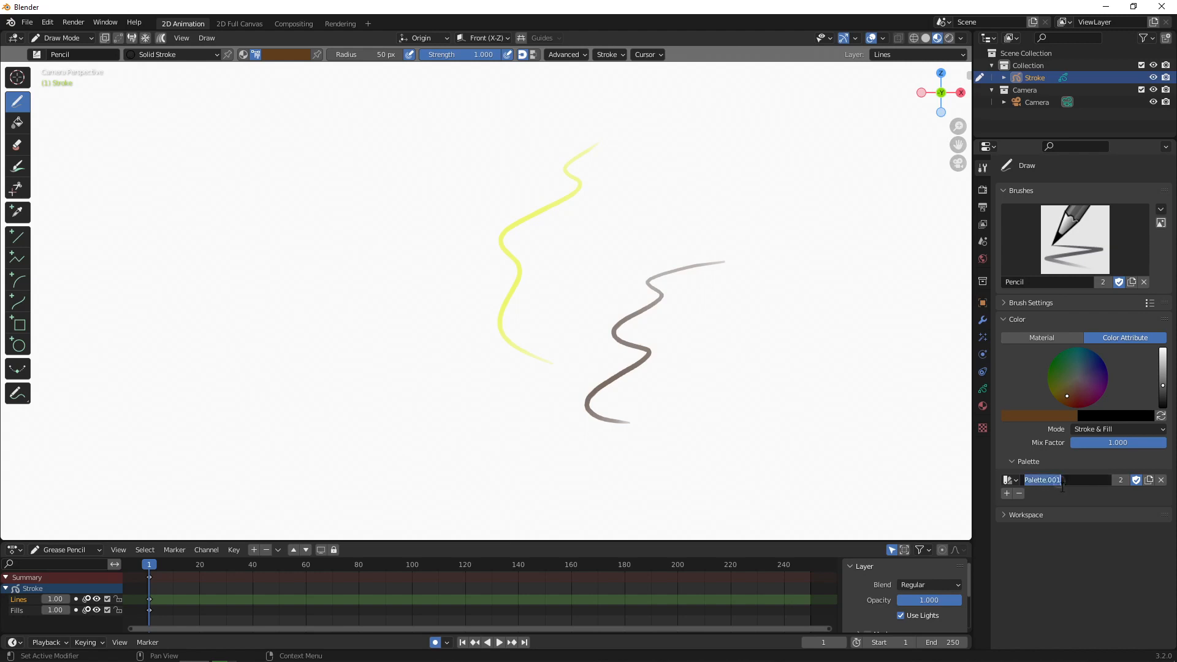
type("char1")
left_click(1057, 377)
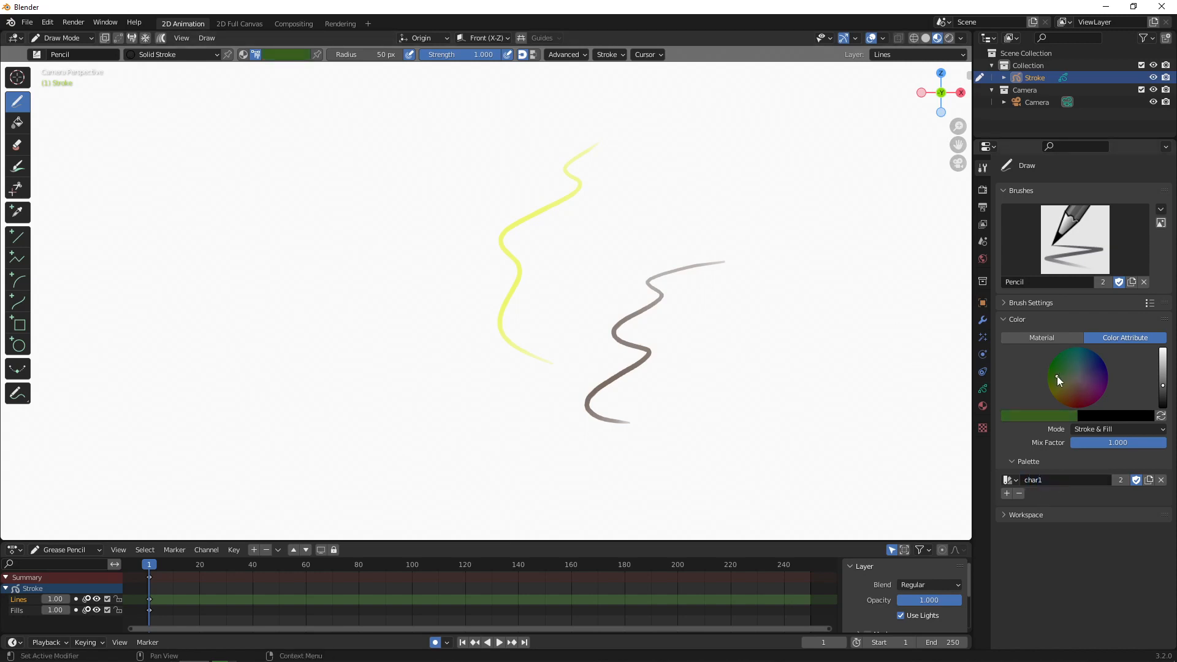
left_click(1007, 493)
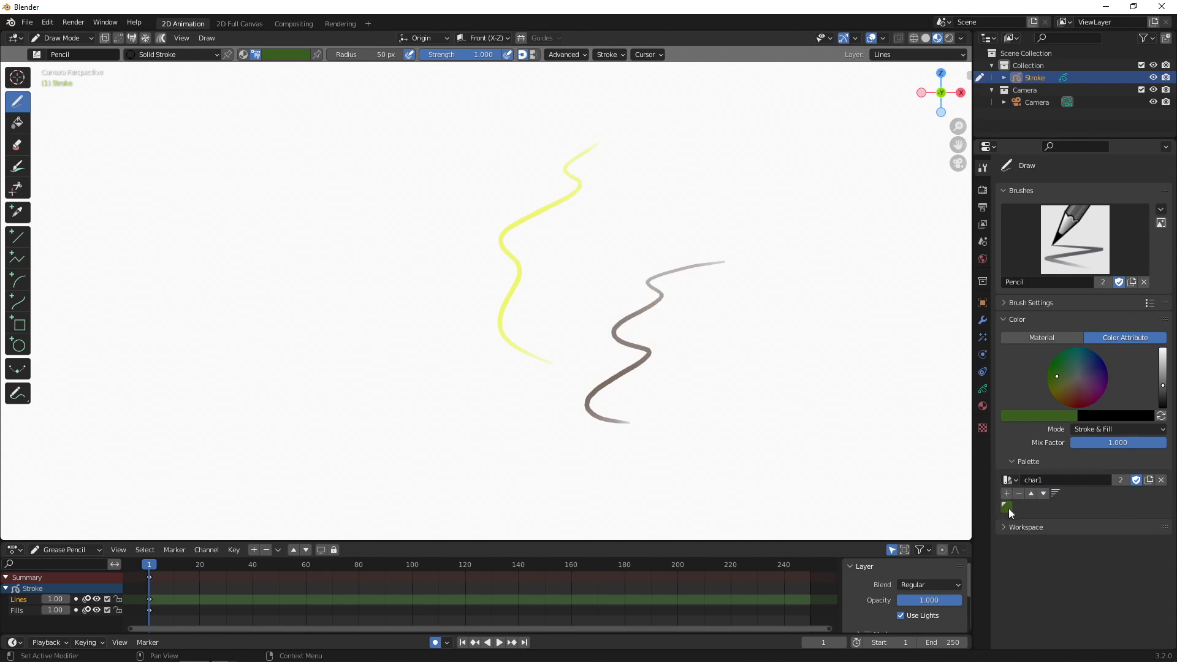
left_click(1098, 371)
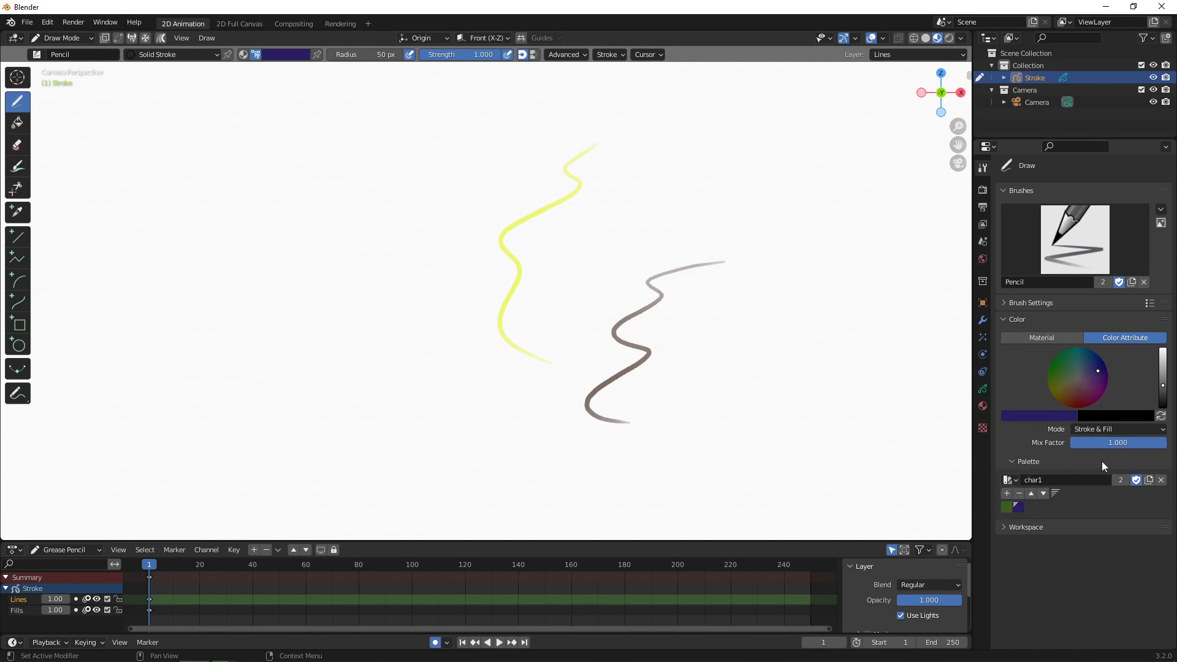
- Switch back to the full default palette and rename it char1
left_click(1010, 480)
left_click(1029, 511)
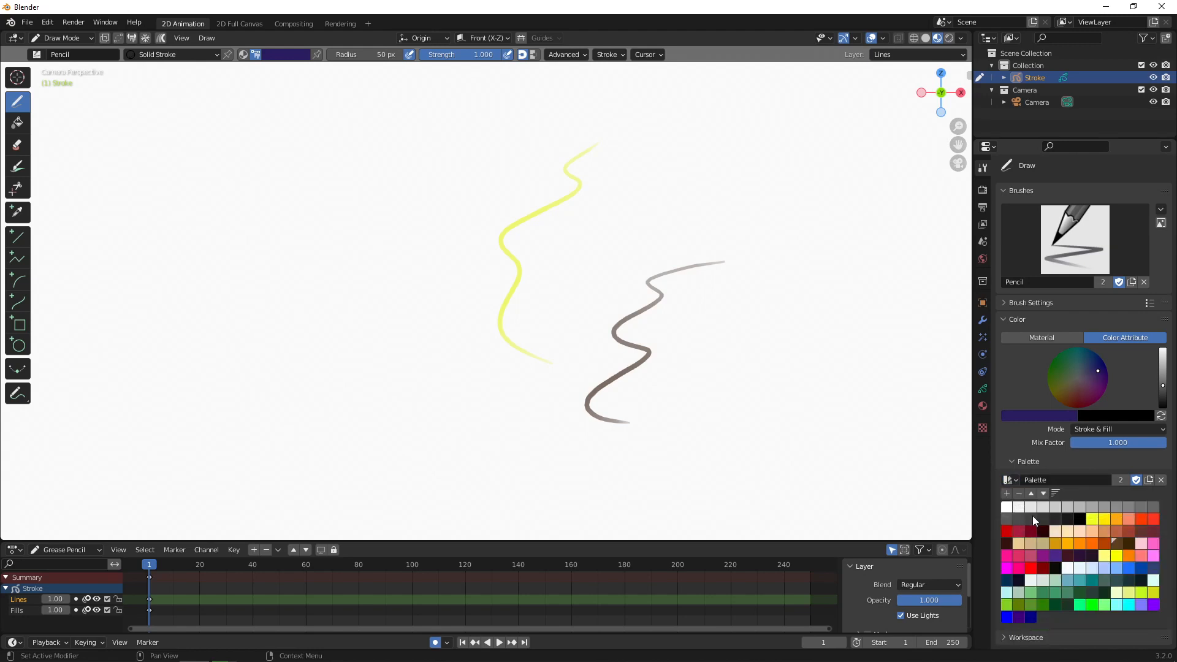
left_click(1053, 481)
type("char1")
key("ctrl+a")
key("Return")
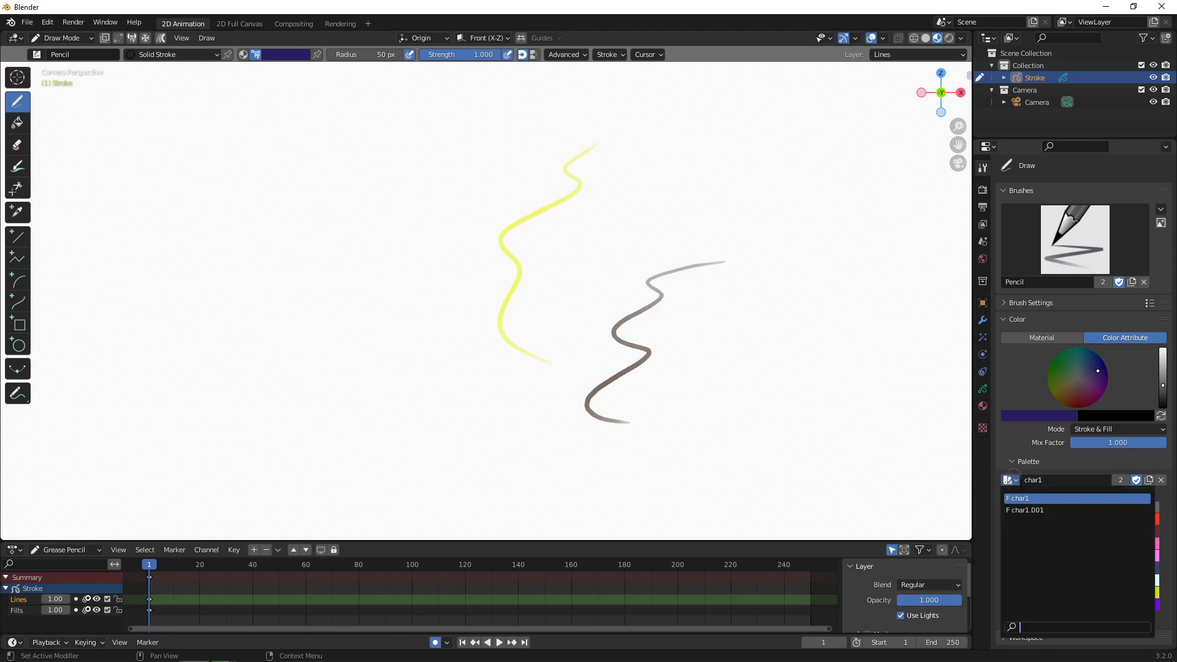
- Rename the two-swatch palette char, and restore the name Palette on the full default palette
left_click(1045, 480)
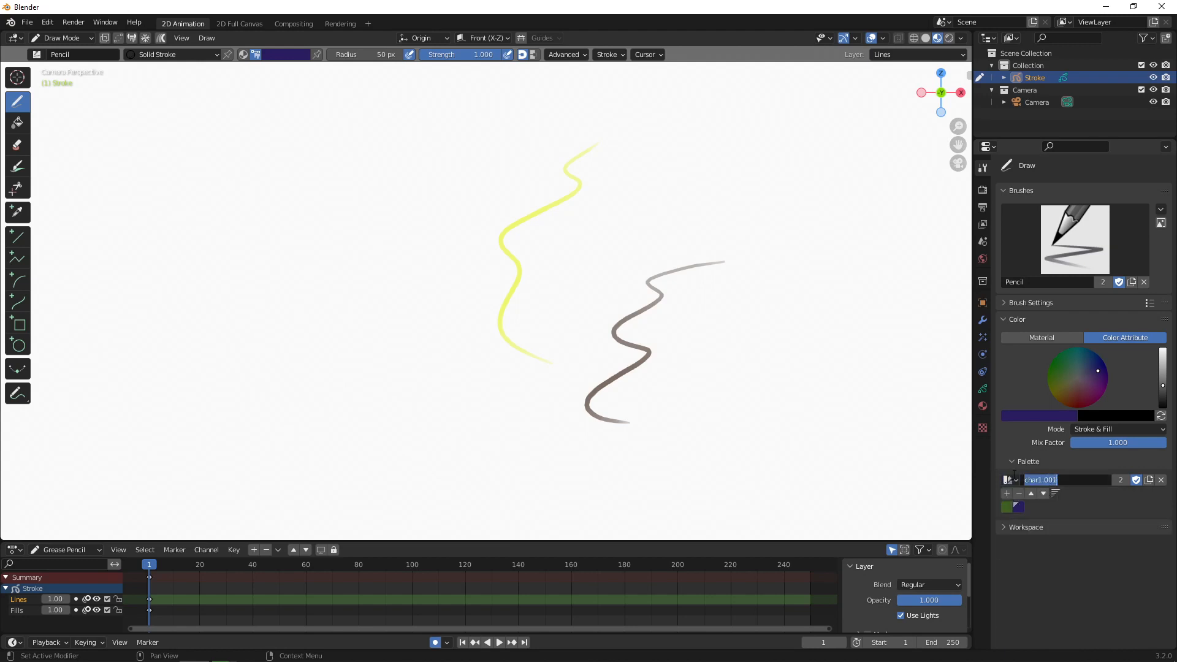
type("char")
left_click(1008, 480)
left_click(1022, 510)
left_click(1046, 479)
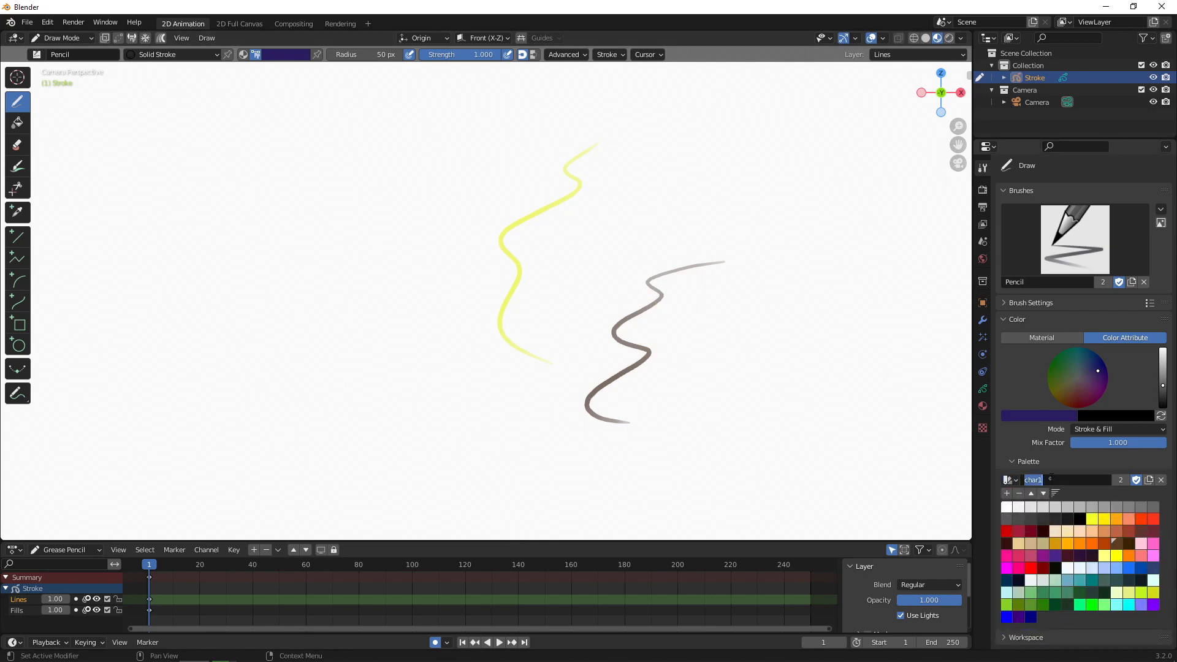
type("Palette")
key("Return")
- Delete the yellow and brown strokes in Edit Mode and return to Draw Mode
key("ctrl+Tab")
left_click(604, 311)
key("a")
key("x")
left_click(668, 325)
key("ctrl+Tab")
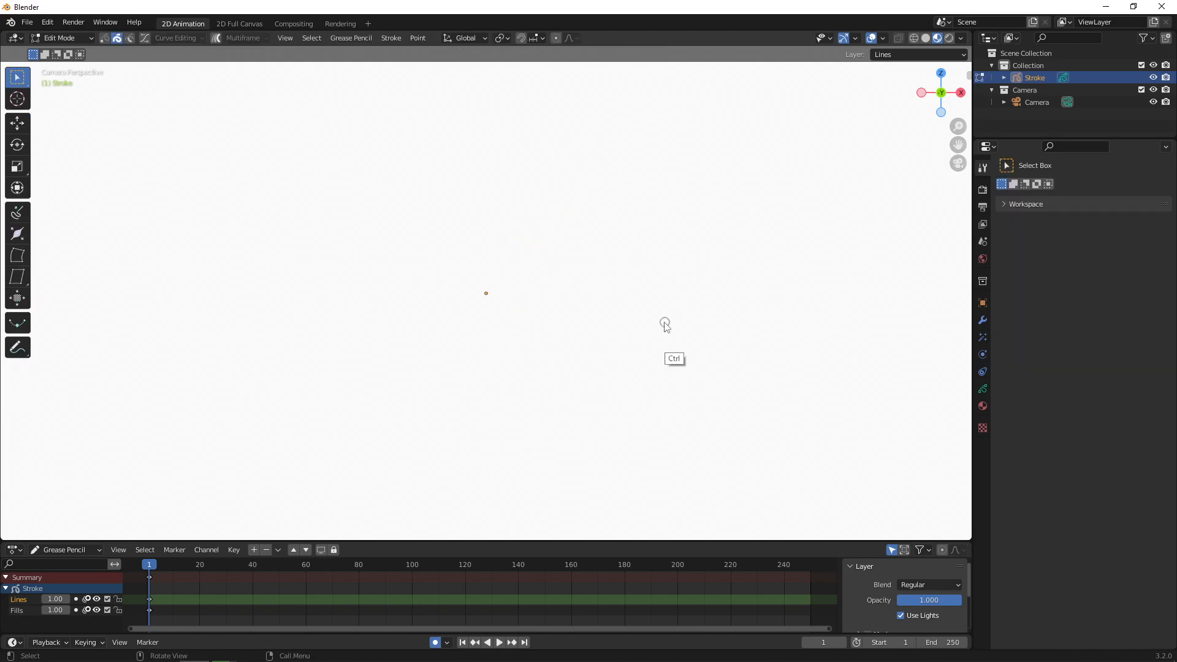
left_click(688, 232)
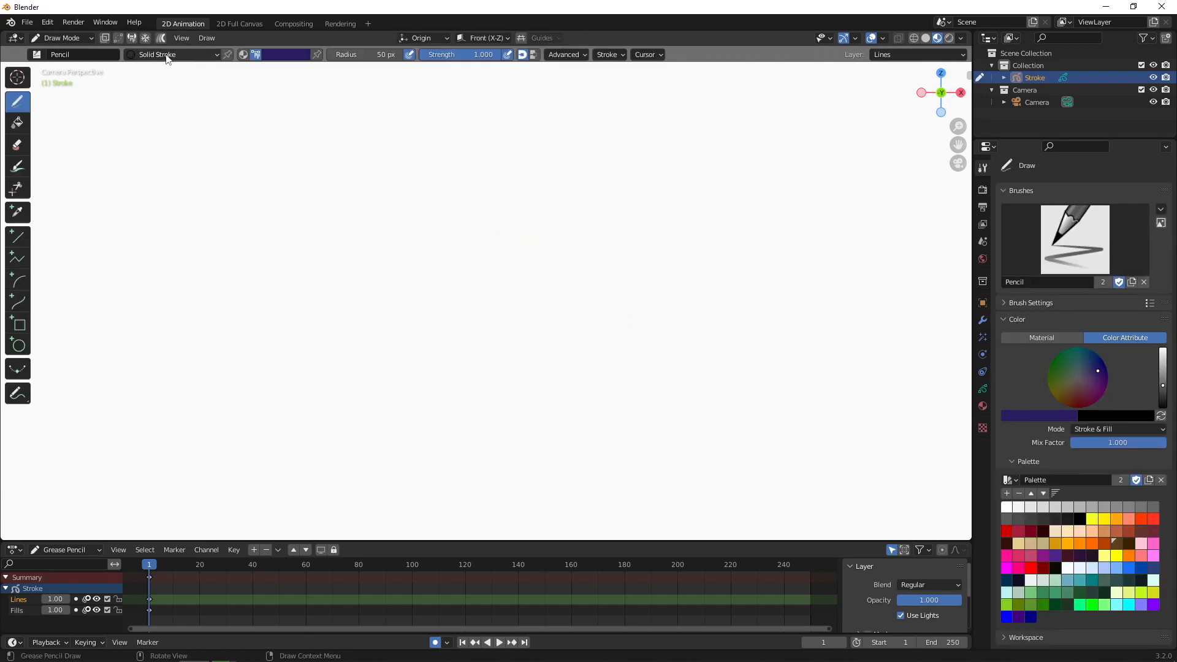
- Draw a large dark purple-blue loop and enable Self Overlap on the Solid Stroke material
mouse_move(422, 153)
left_mouse_down()
mouse_move(483, 329)
mouse_move(387, 163)
mouse_move(317, 214)
left_mouse_up()
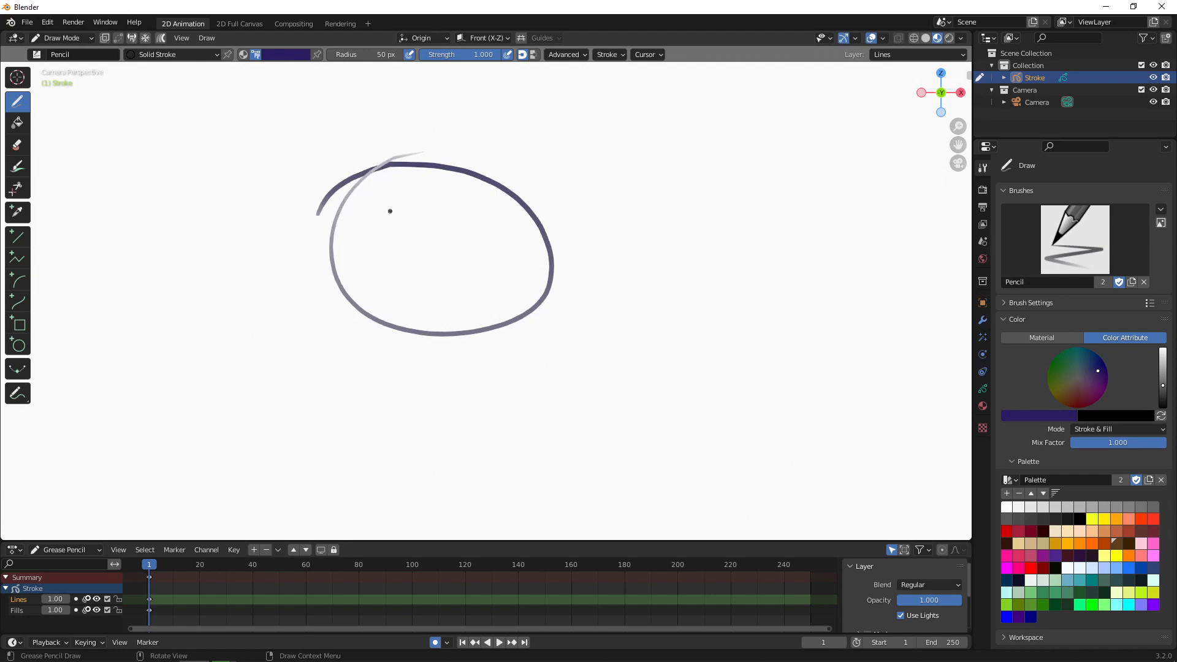
left_click(984, 406)
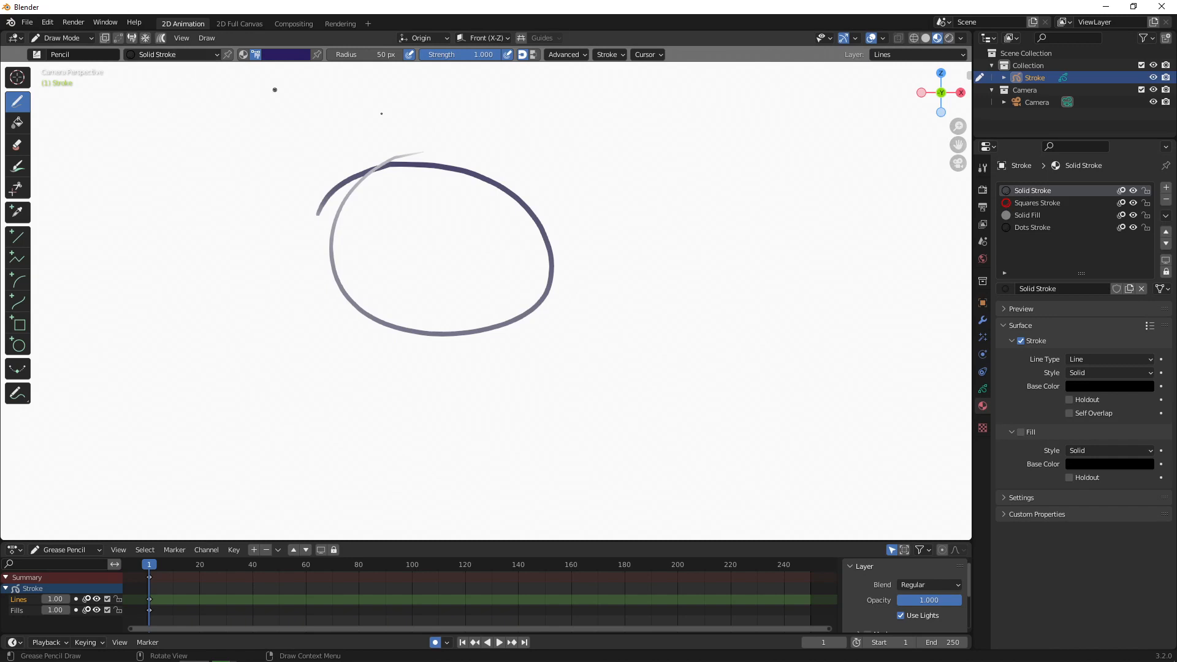
left_click(1070, 413)
- Try several freehand Pencil strokes beside the loop, undoing each one
mouse_move(673, 175)
left_mouse_down()
mouse_move(659, 178)
mouse_move(708, 183)
mouse_move(692, 199)
left_mouse_up()
key("ctrl+z")
mouse_move(709, 153)
left_mouse_down()
mouse_move(680, 209)
mouse_move(735, 165)
mouse_move(712, 206)
left_mouse_up()
key("ctrl+z")
key("ctrl+z")
mouse_move(644, 133)
left_mouse_down()
mouse_move(601, 222)
mouse_move(670, 401)
left_mouse_up()
key("ctrl+z")
left_click_drag(703, 182, 634, 312)
key("ctrl+z")
- Switch to the Ink Pen brush and set its vertex color to pink, undoing the wavy test strokes
left_click(37, 54)
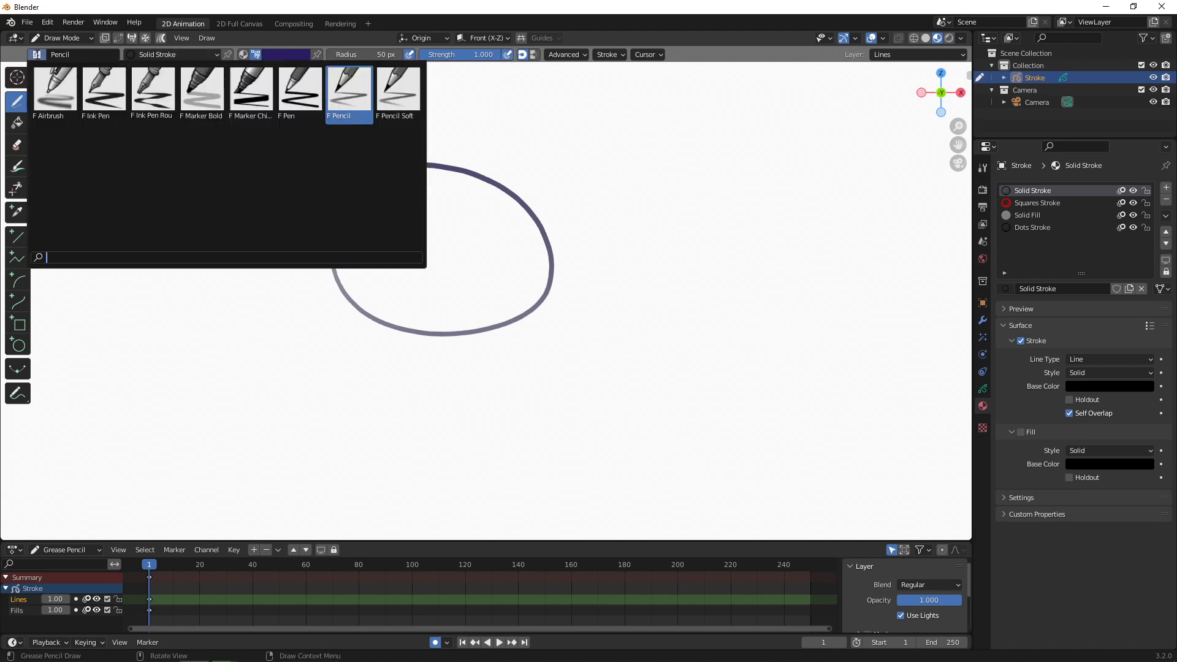
left_click(104, 91)
mouse_move(711, 137)
left_mouse_down()
mouse_move(642, 240)
mouse_move(623, 395)
left_mouse_up()
key("ctrl+z")
key("ctrl+z")
left_click(286, 53)
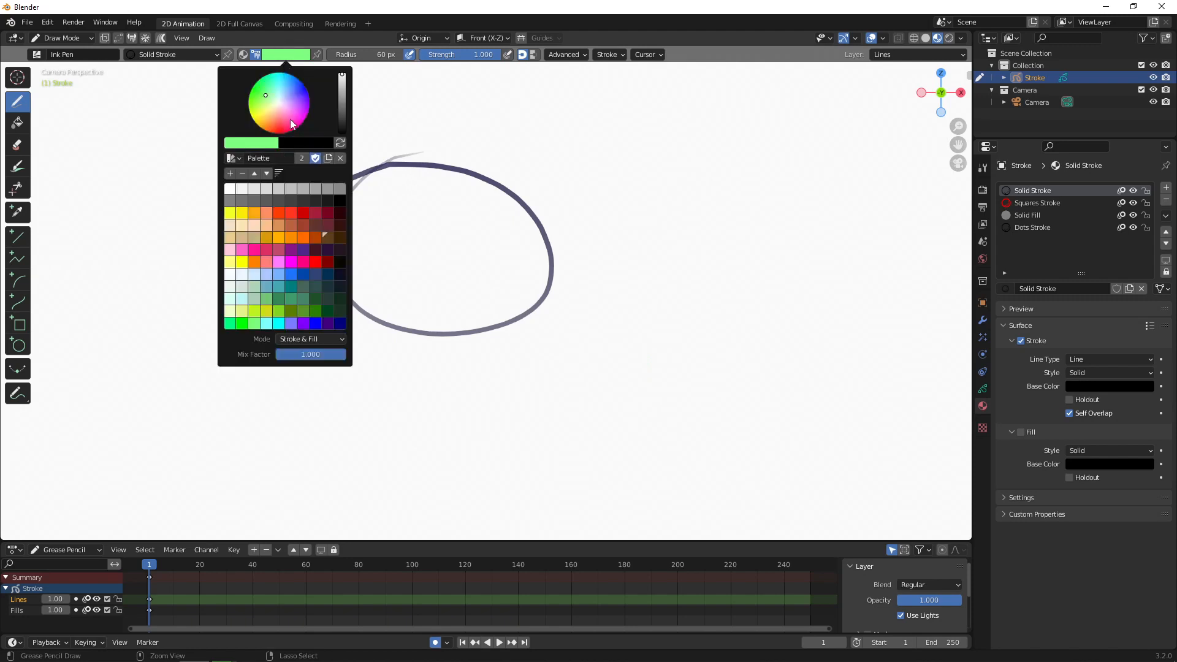
left_click(293, 124)
left_click_drag(771, 172, 735, 314)
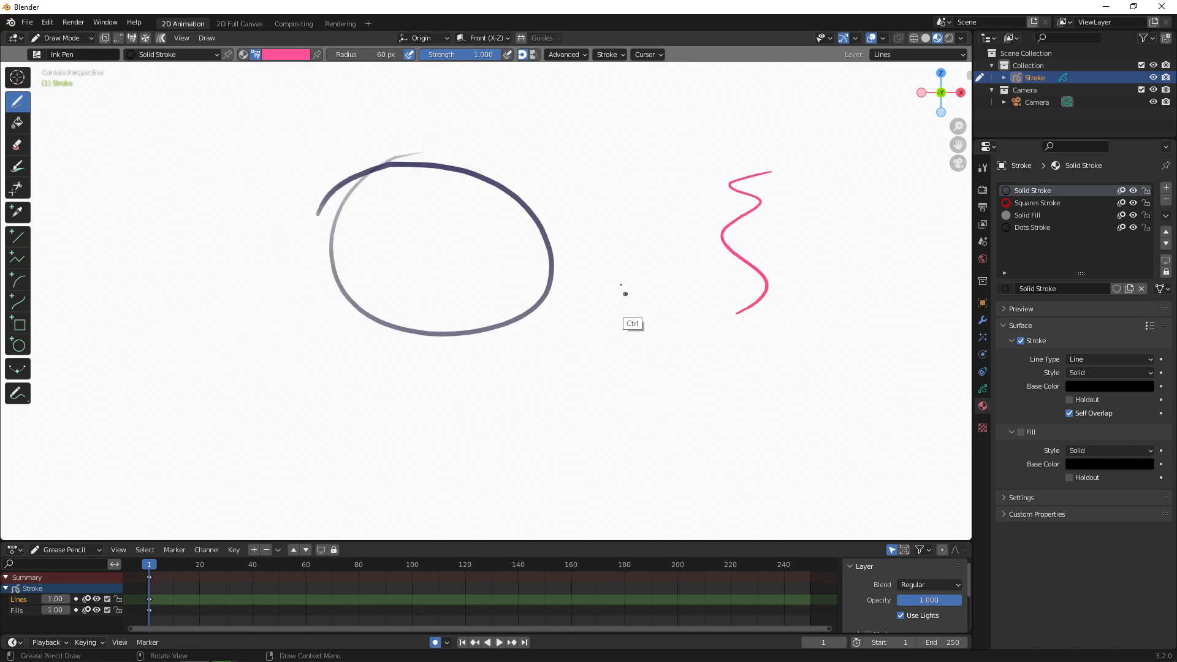
key("ctrl+z")
- Try a pink loop beside the purple-blue one, undo both loops, and draw a closed pink loop on the empty canvas
mouse_move(644, 210)
left_mouse_down()
mouse_move(705, 207)
mouse_move(583, 221)
left_mouse_up()
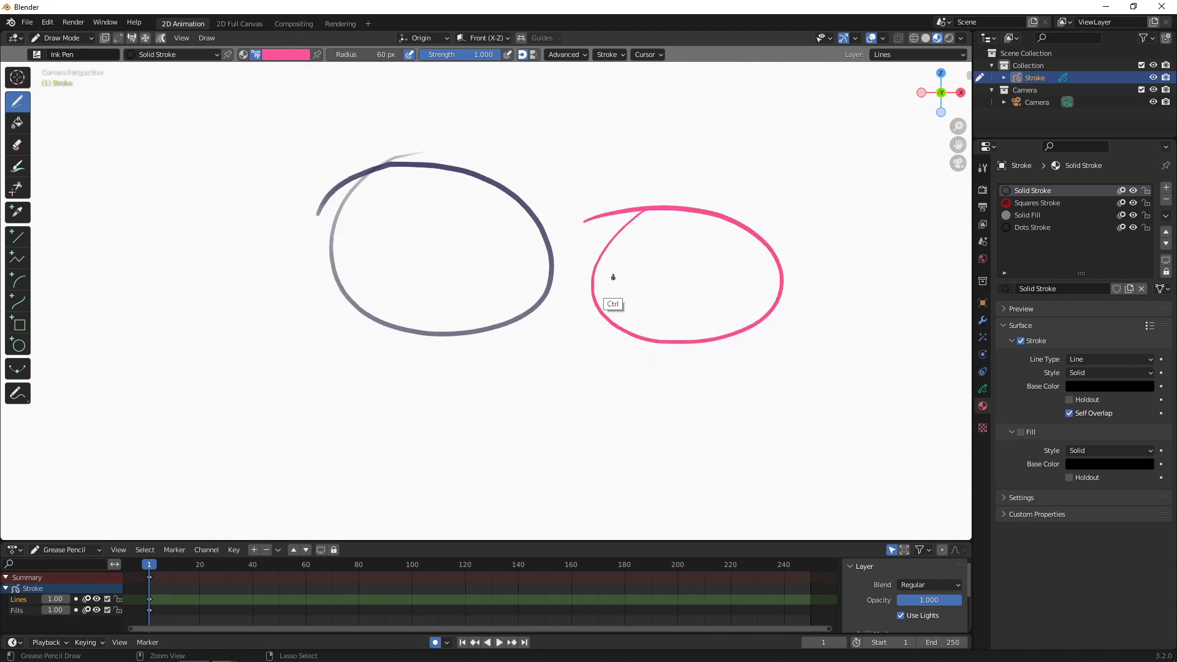
key("ctrl+z")
key("ctrl+z")
key("ctrl+z")
key("ctrl+z")
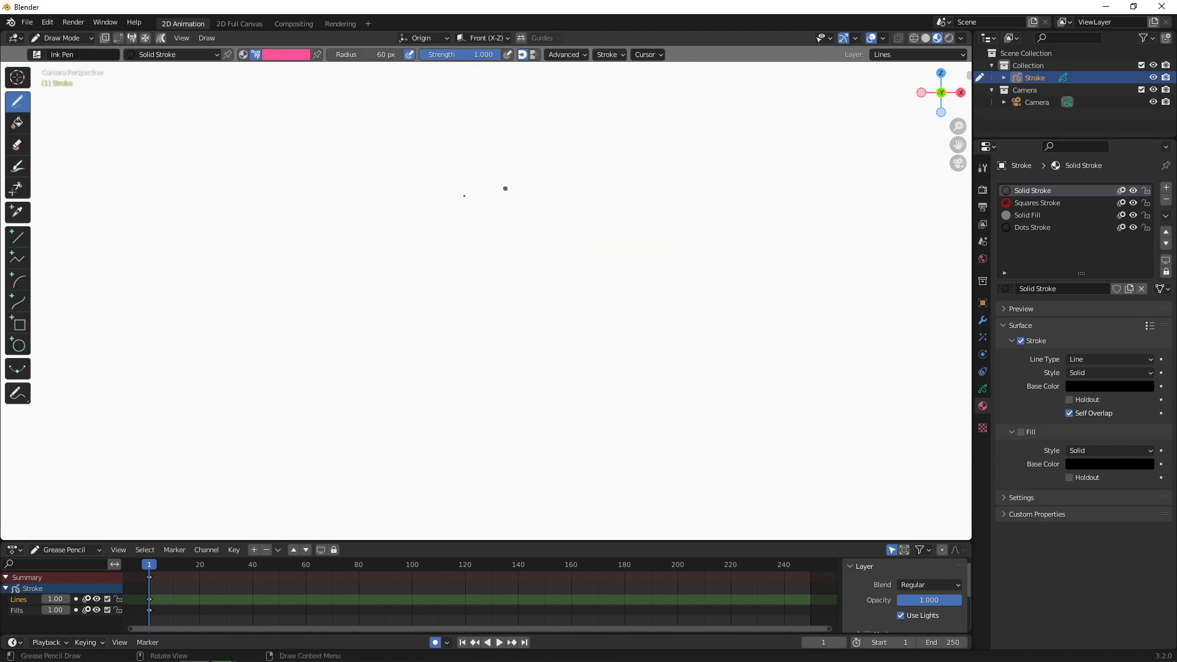
mouse_move(473, 140)
left_mouse_down()
mouse_move(465, 304)
mouse_move(378, 172)
left_mouse_up()
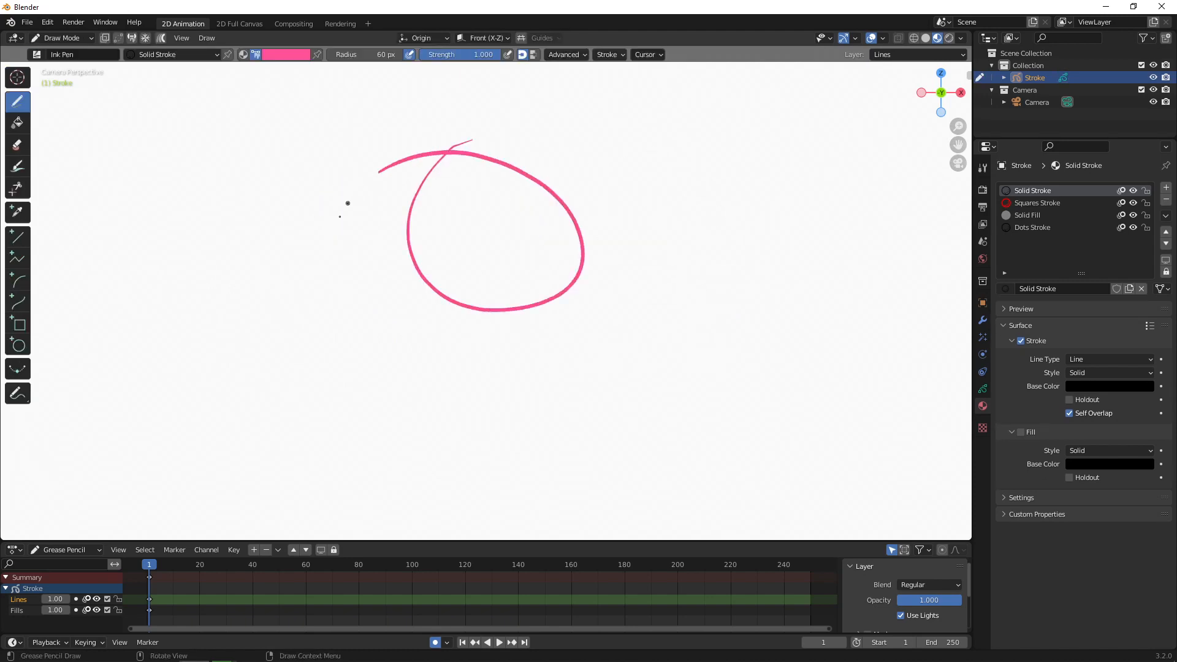
- Set the Fill tool's vertex color to light pink, try filling the loop with the Solid Stroke material, and undo that fill
left_click(18, 124)
left_click(279, 56)
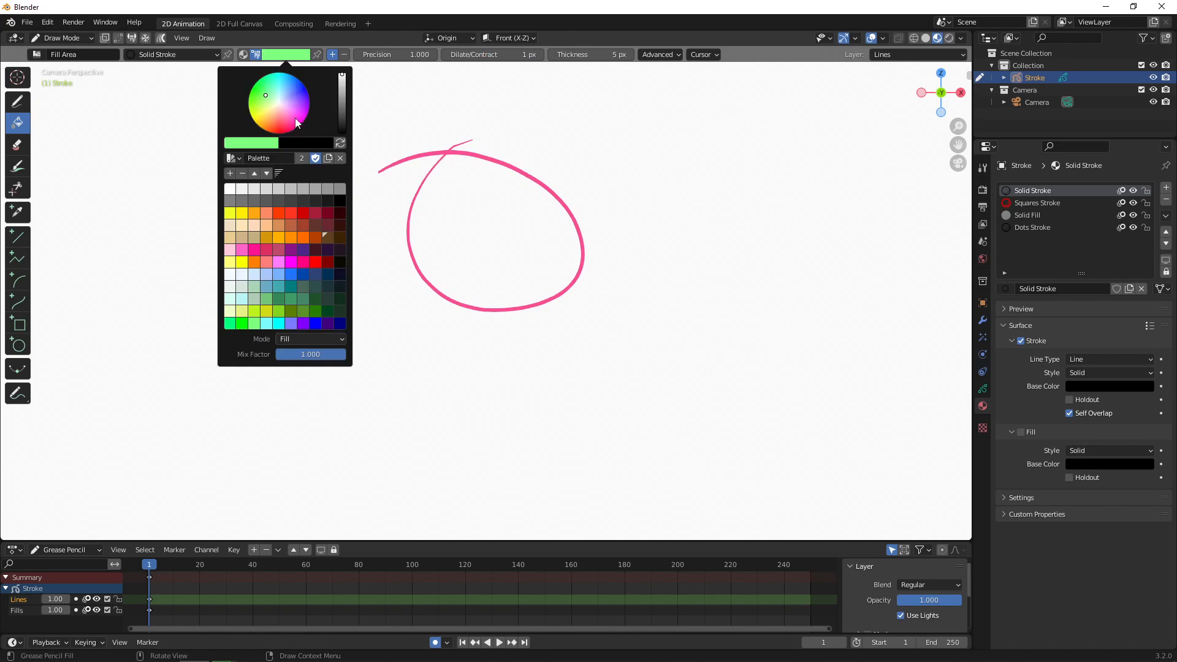
left_click(294, 119)
left_click(471, 228)
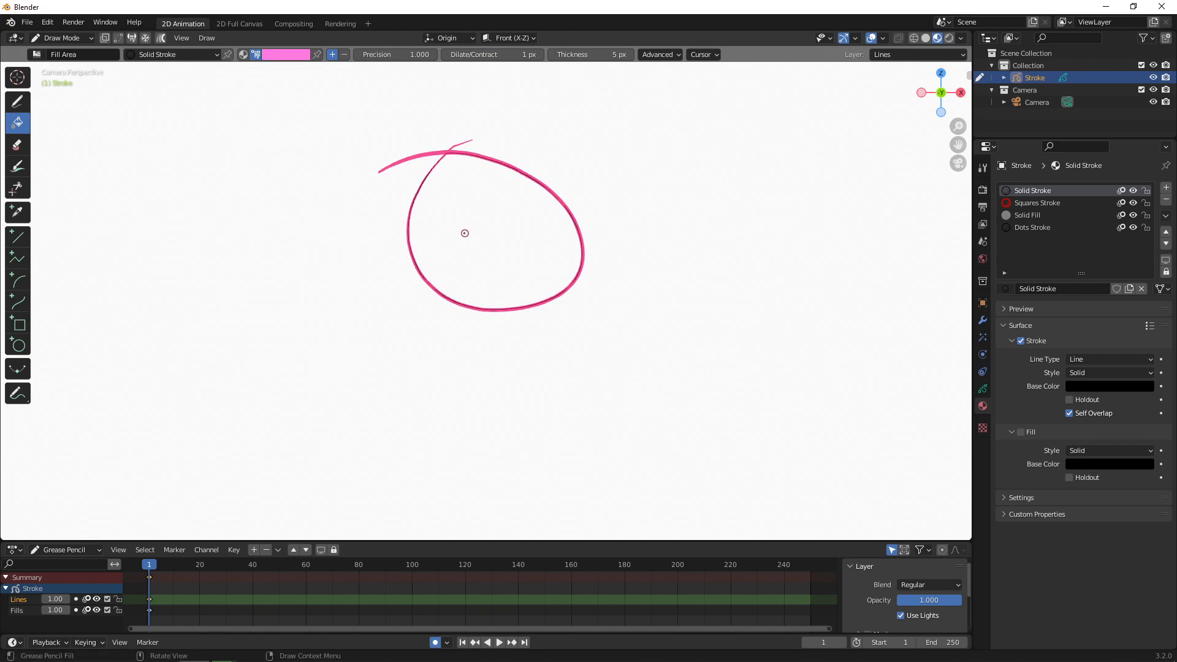
key("ctrl")
key("ctrl+z")
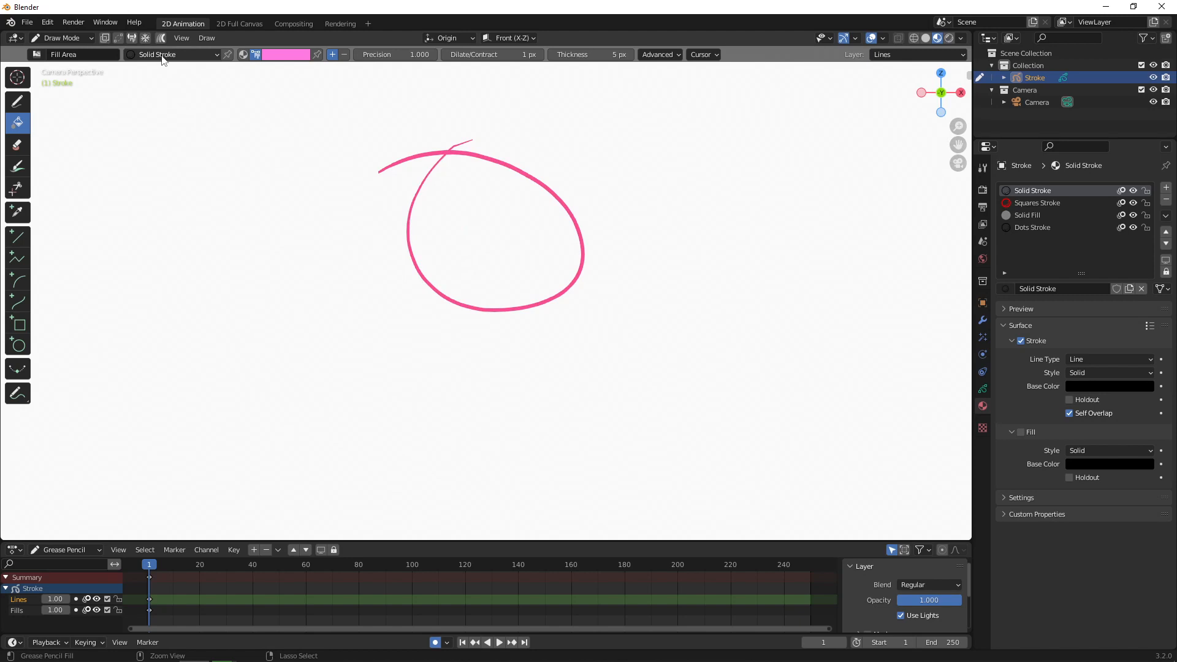
- Choose the Solid Fill material and fill the inside of the pink loop with light pink
left_click(182, 57)
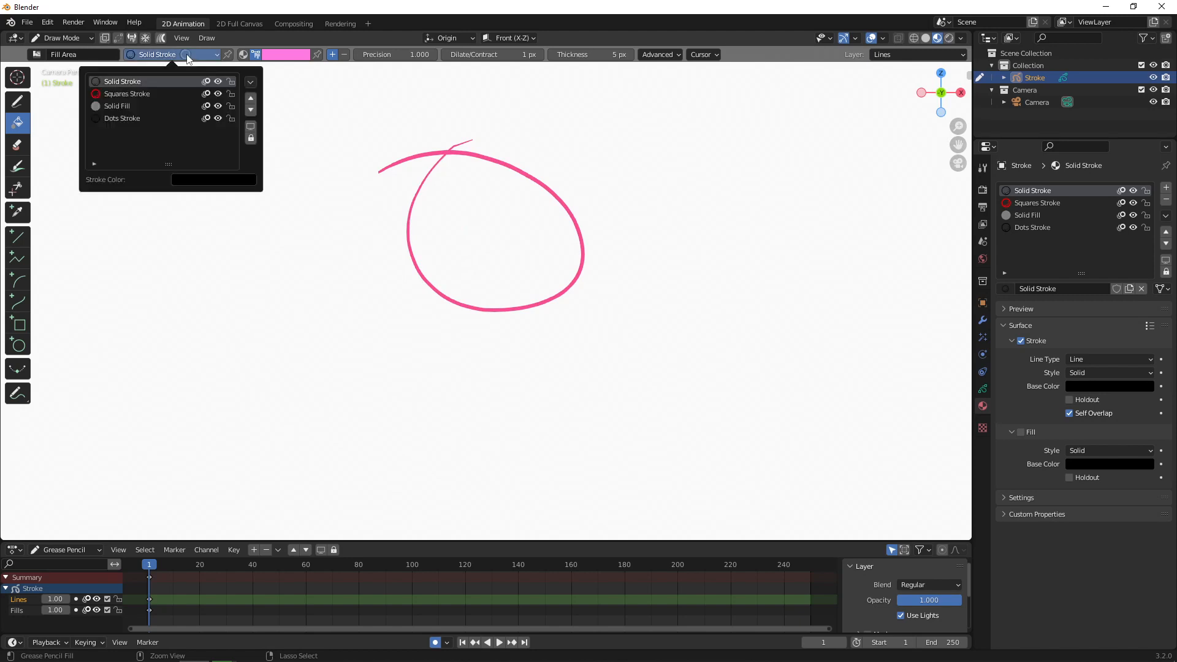
left_click(123, 107)
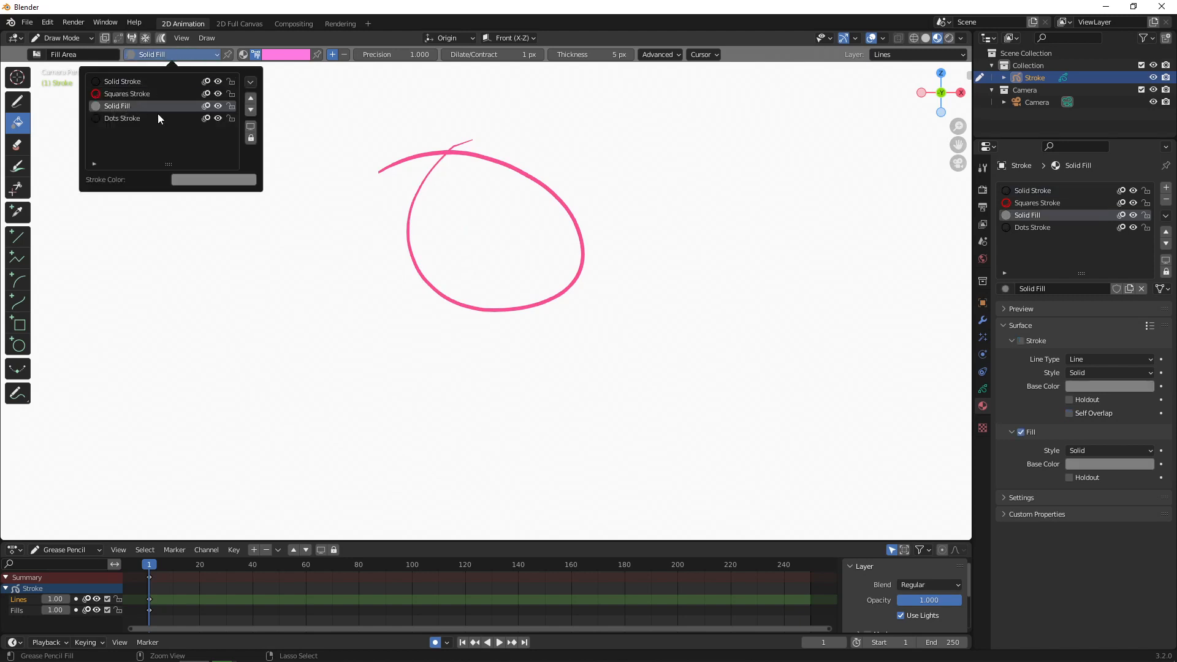
left_click(502, 220)
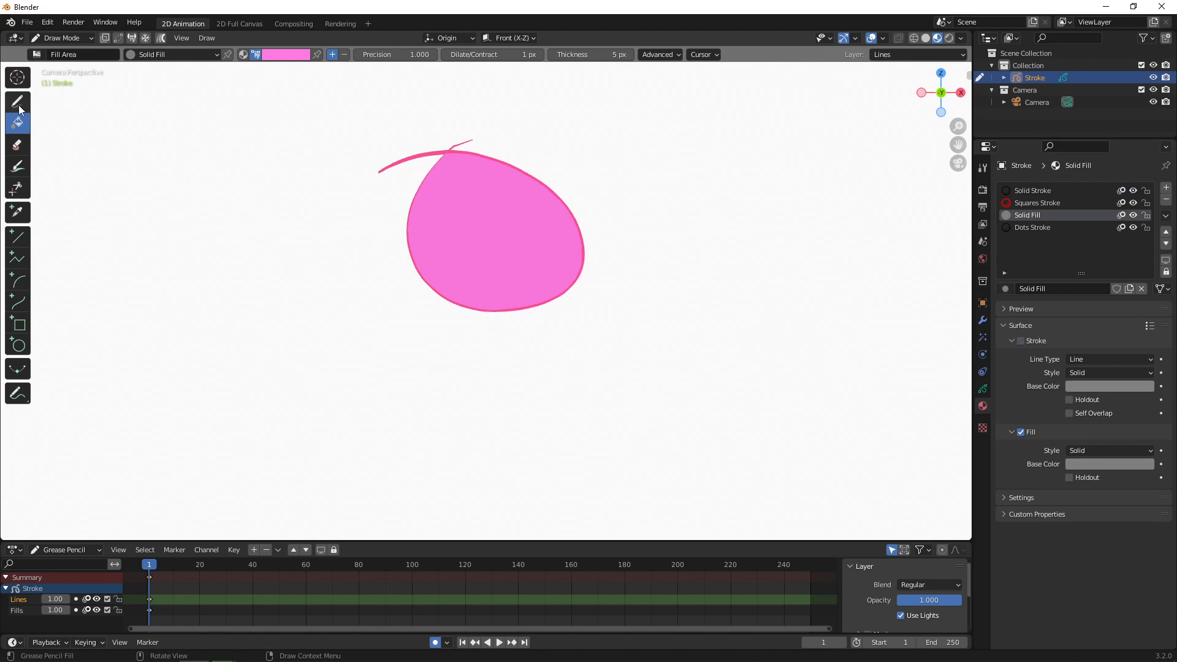
- Try an Ink Pen loop with the Solid Fill material beside the filled pink shape and undo it
left_click(17, 102)
mouse_move(261, 157)
left_mouse_down()
mouse_move(302, 148)
mouse_move(253, 152)
left_mouse_up()
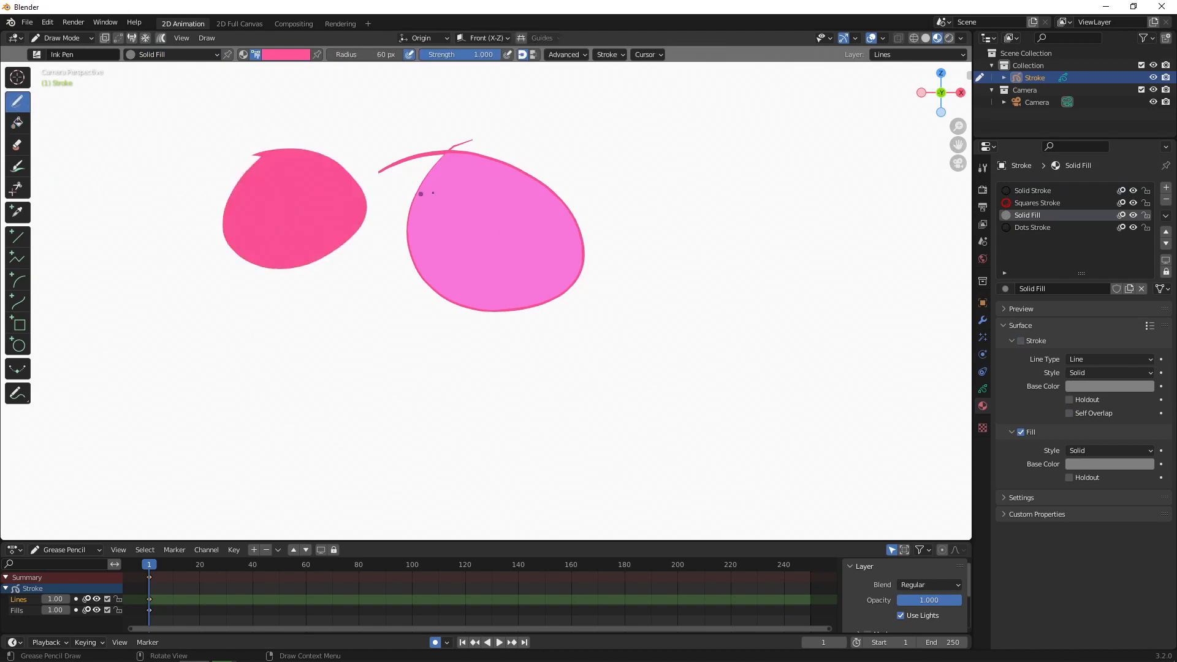
key("ctrl+z")
- Assign the Solid Stroke material to the Ink Pen brush, pin it there, and switch to the Pencil brush
left_click(203, 54)
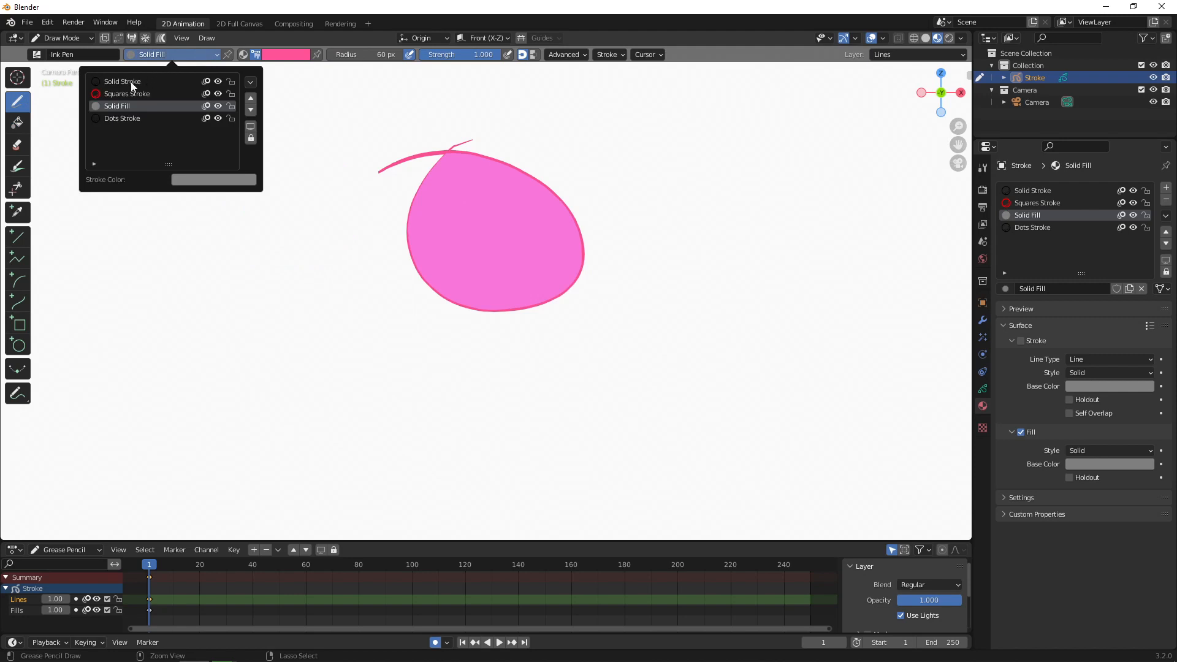
left_click(132, 82)
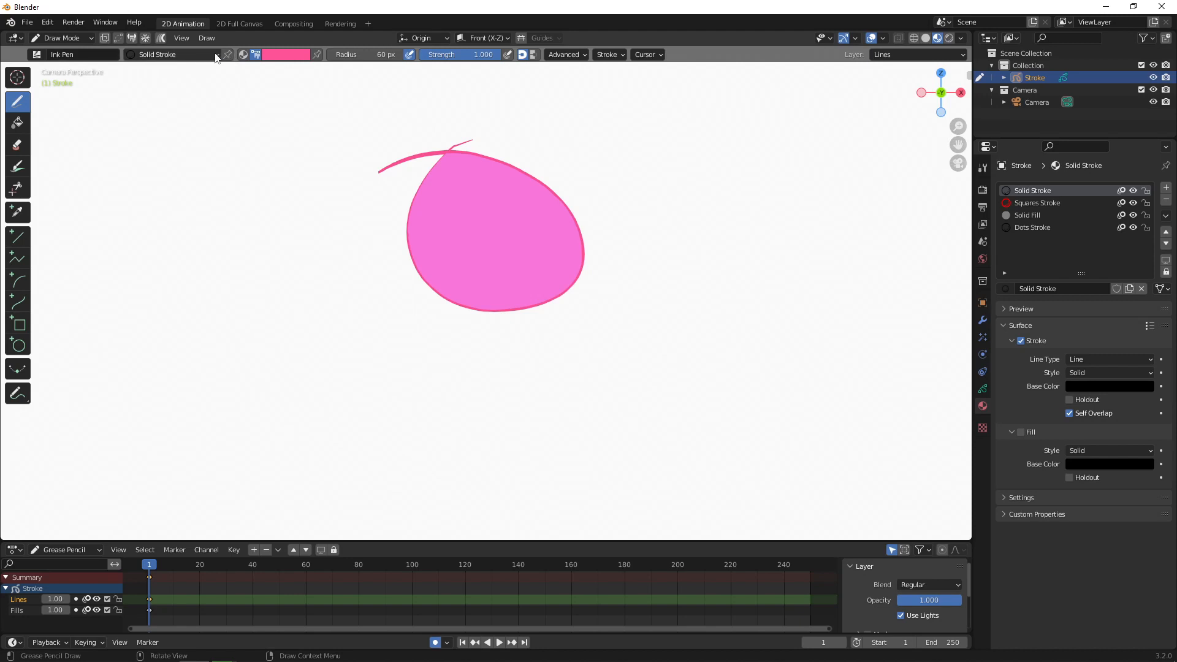
left_click(228, 55)
left_click(36, 54)
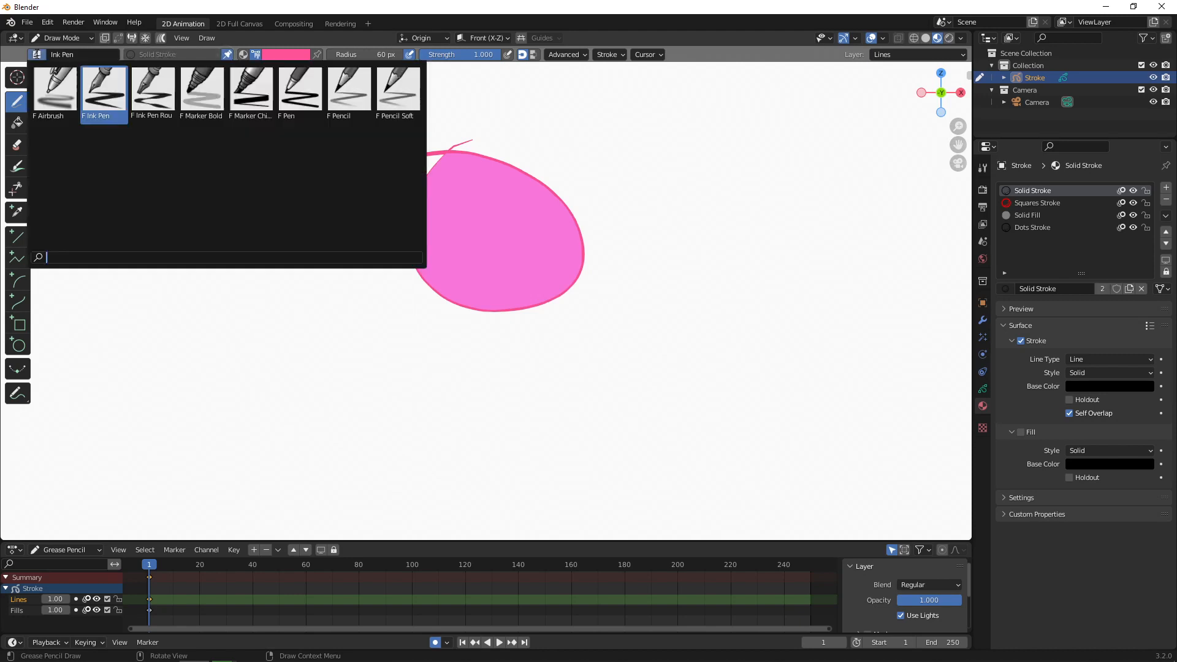
left_click(353, 92)
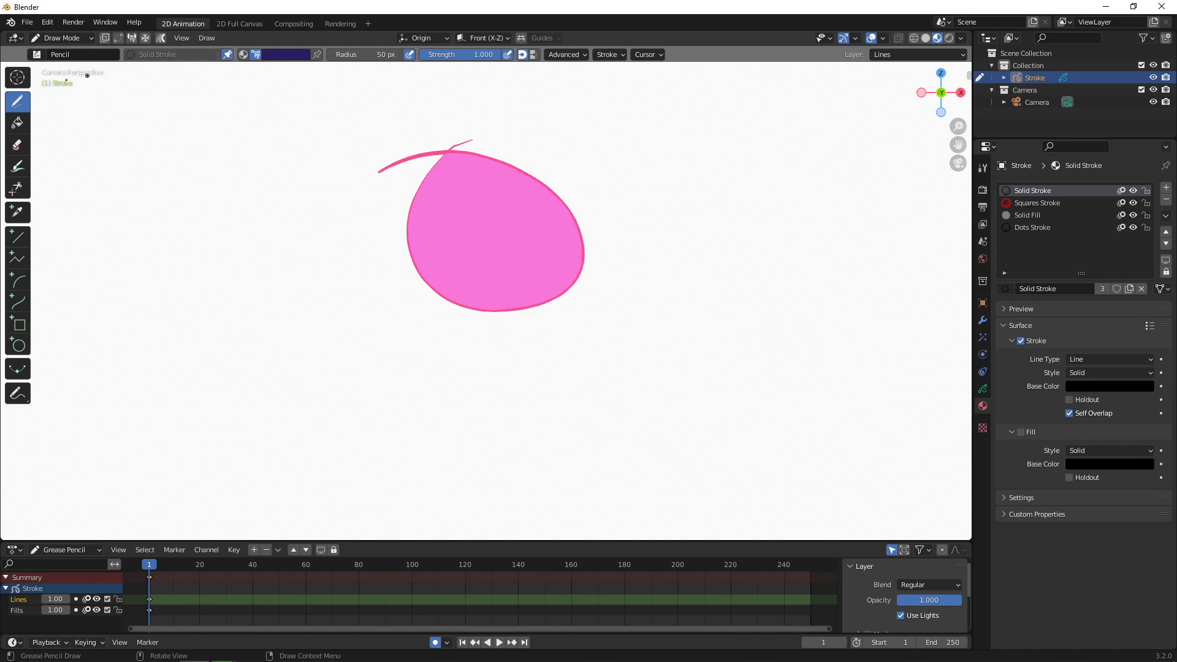
- Assign the Solid Fill material to the Fill tool's Fill Area brush and pin it
left_click(17, 123)
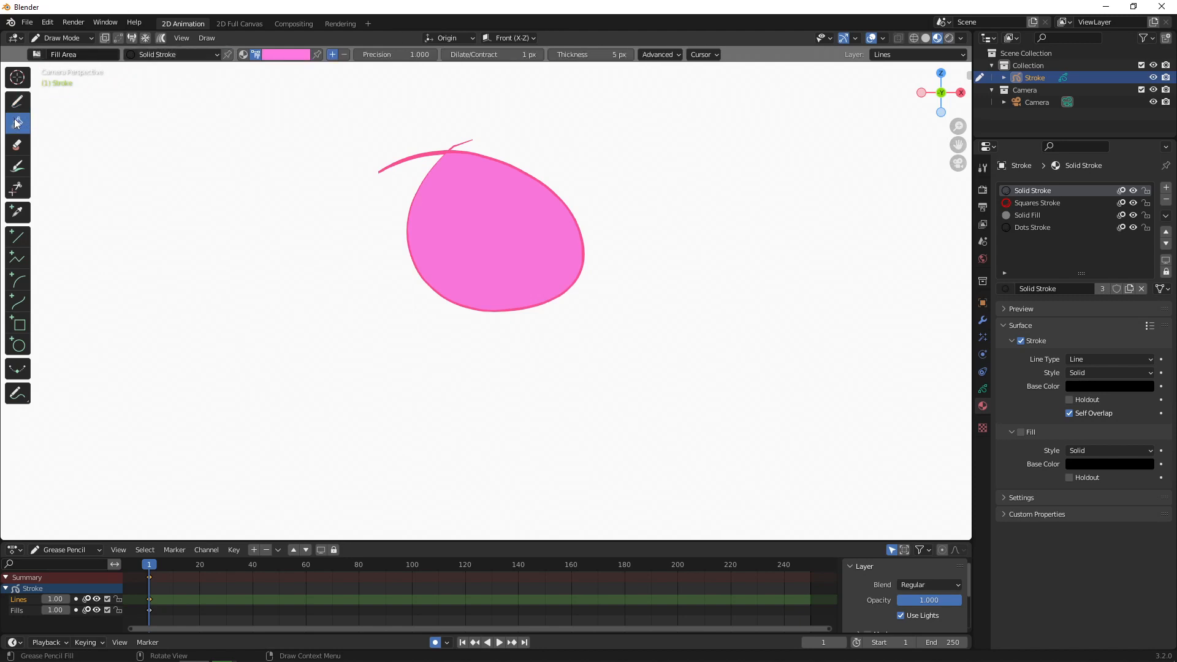
left_click(190, 55)
left_click(129, 107)
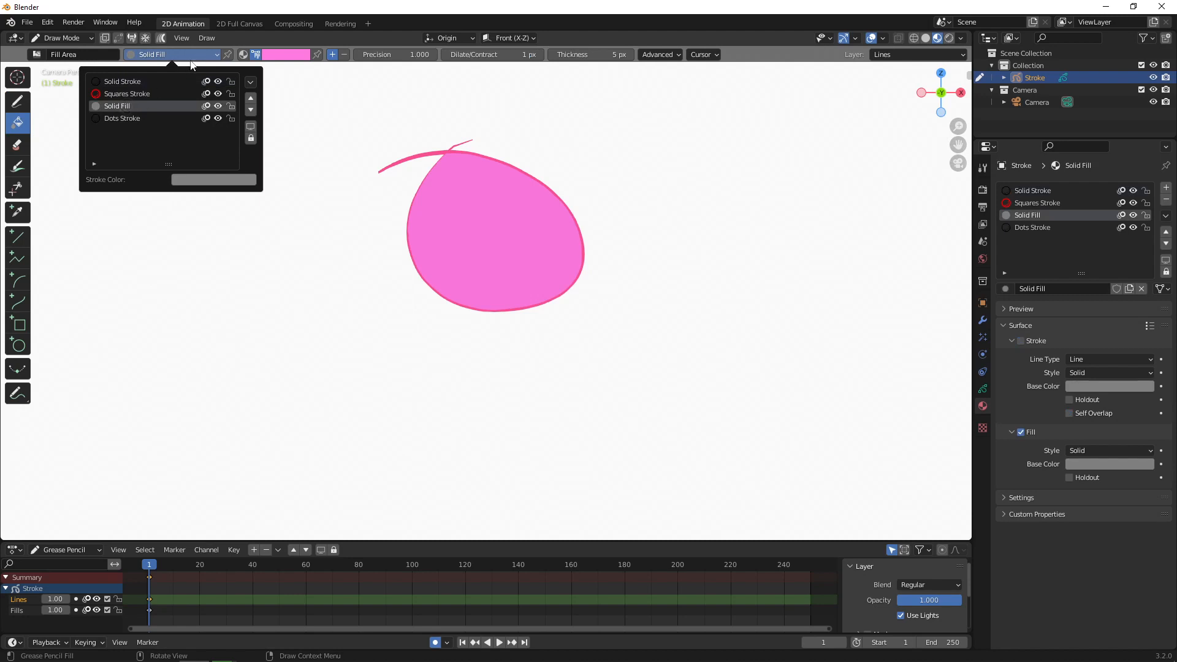
left_click(227, 54)
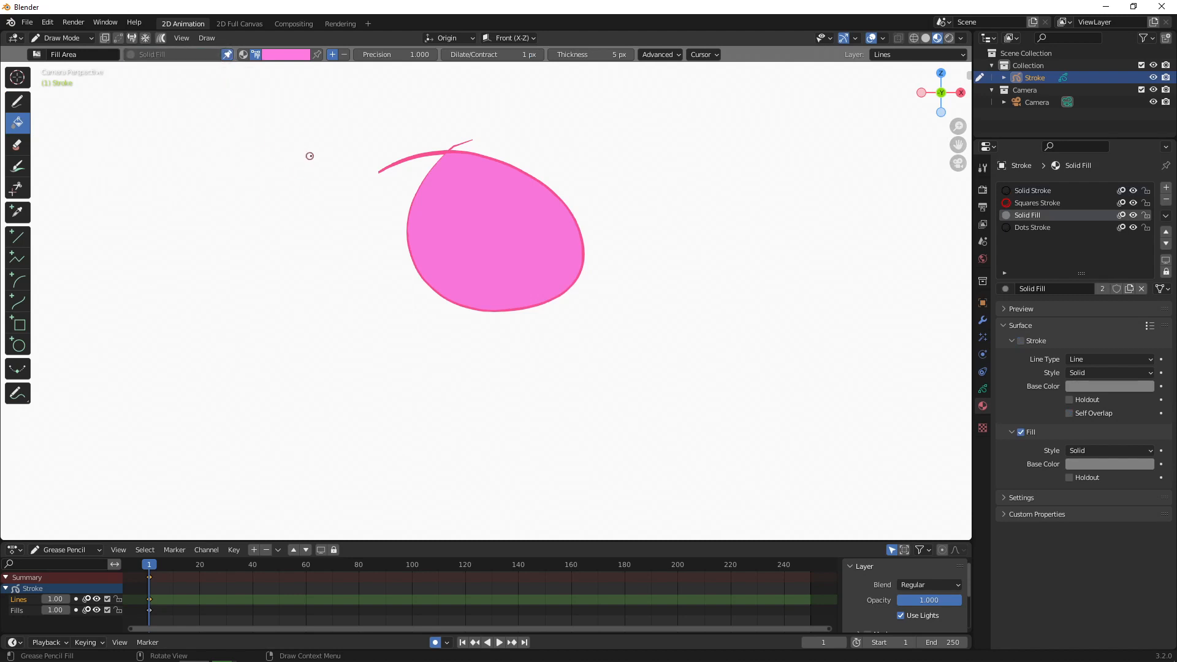
- Try a Pencil loop beside the filled pink shape and undo it
left_click(14, 102)
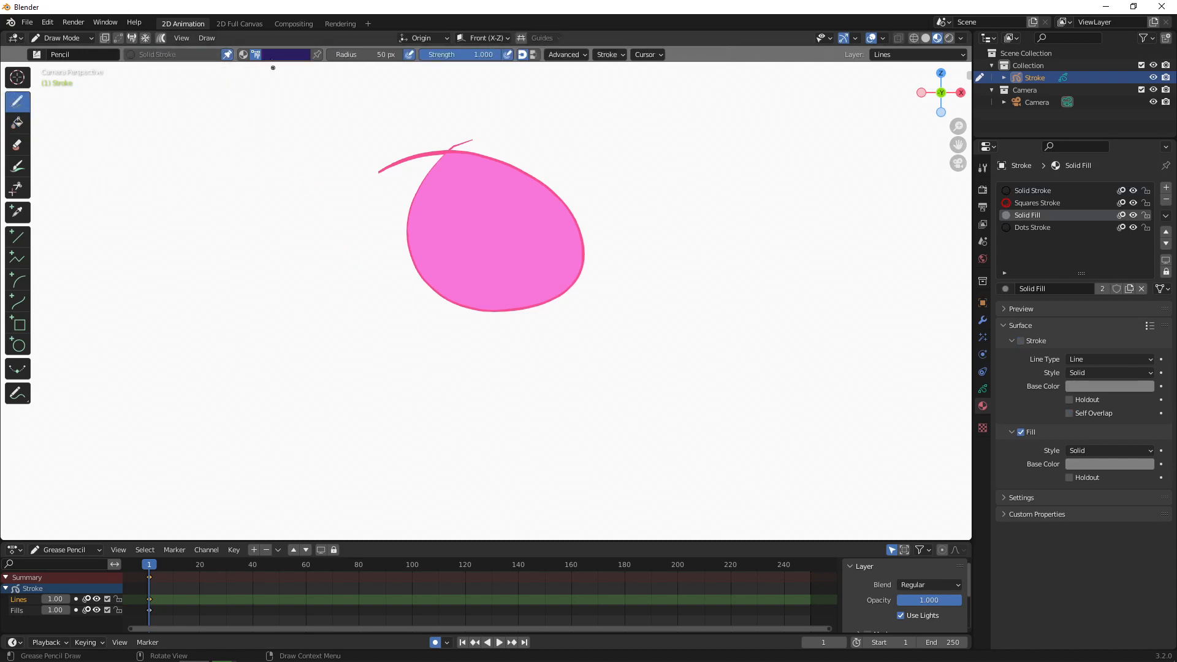
mouse_move(233, 126)
left_mouse_down()
mouse_move(270, 303)
mouse_move(130, 169)
left_mouse_up()
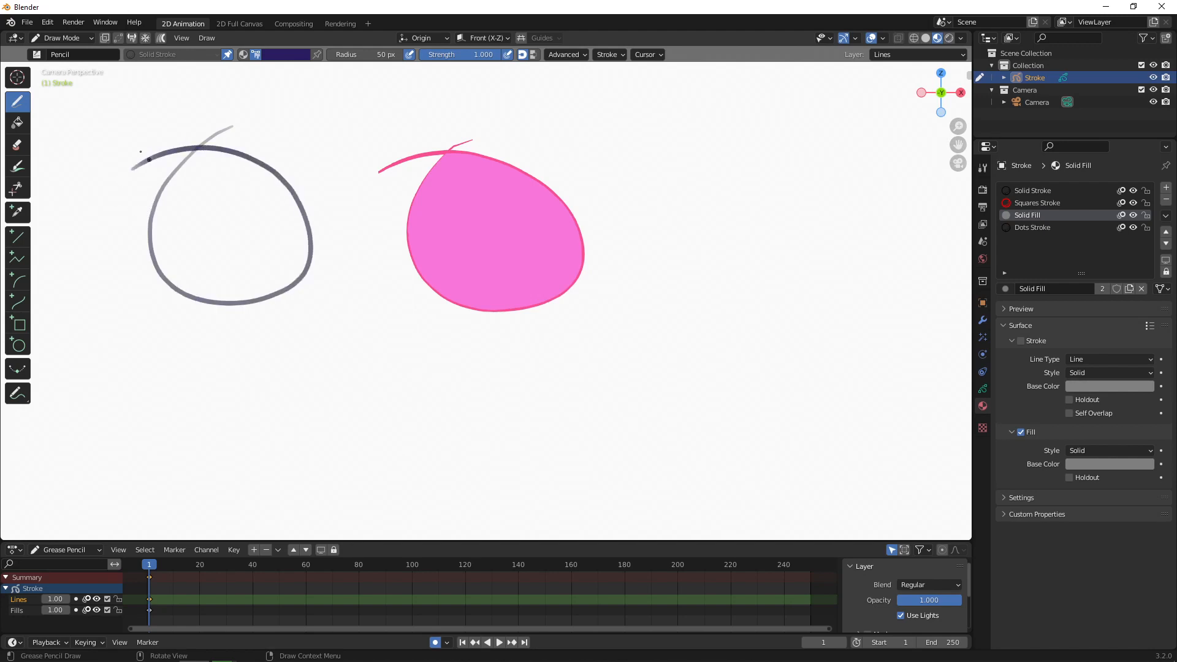
key("ctrl+z")
- Switch to the Ink Pen with a blue vertex color, draw a closed loop beside the pink shape, and fill it with light pink
left_click(36, 54)
left_click(102, 88)
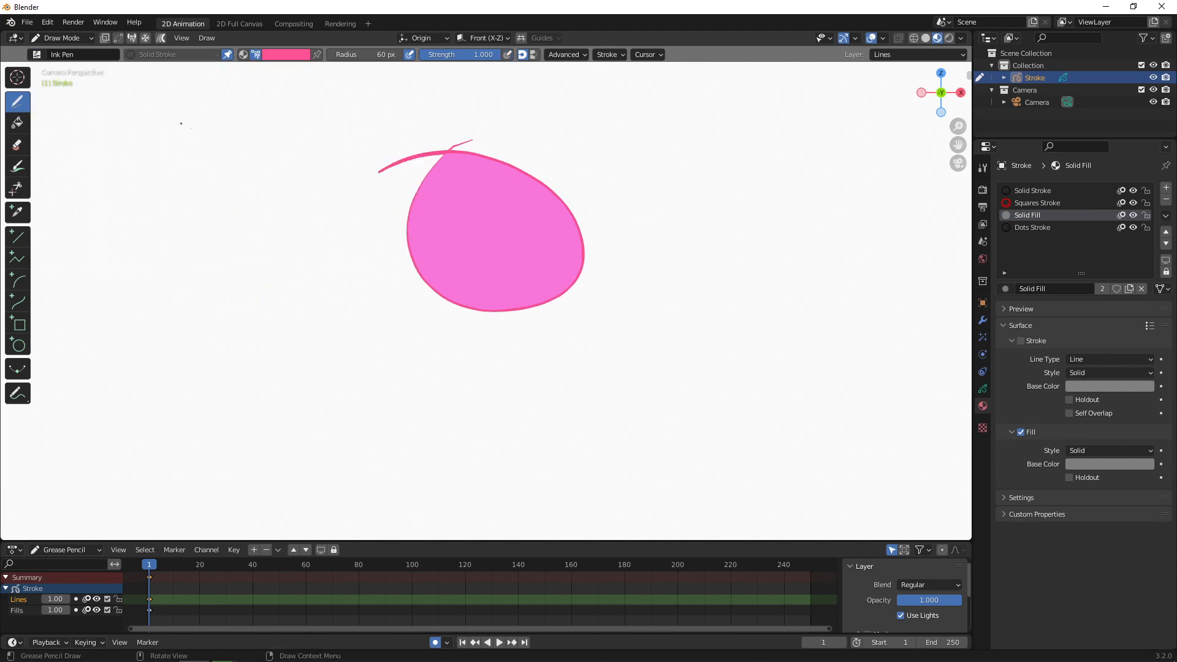
mouse_move(181, 124)
left_mouse_down()
mouse_move(300, 150)
mouse_move(106, 126)
mouse_move(167, 151)
mouse_move(60, 176)
left_mouse_up()
key("ctrl+z")
left_click(291, 54)
left_click(302, 89)
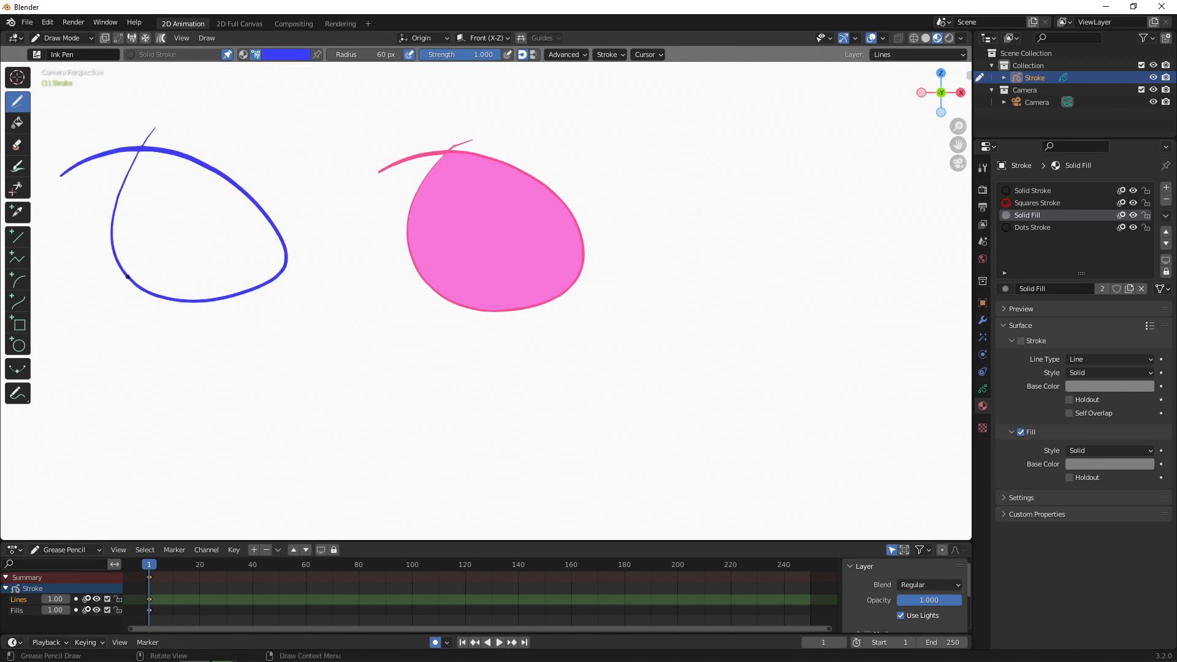
left_click(18, 122)
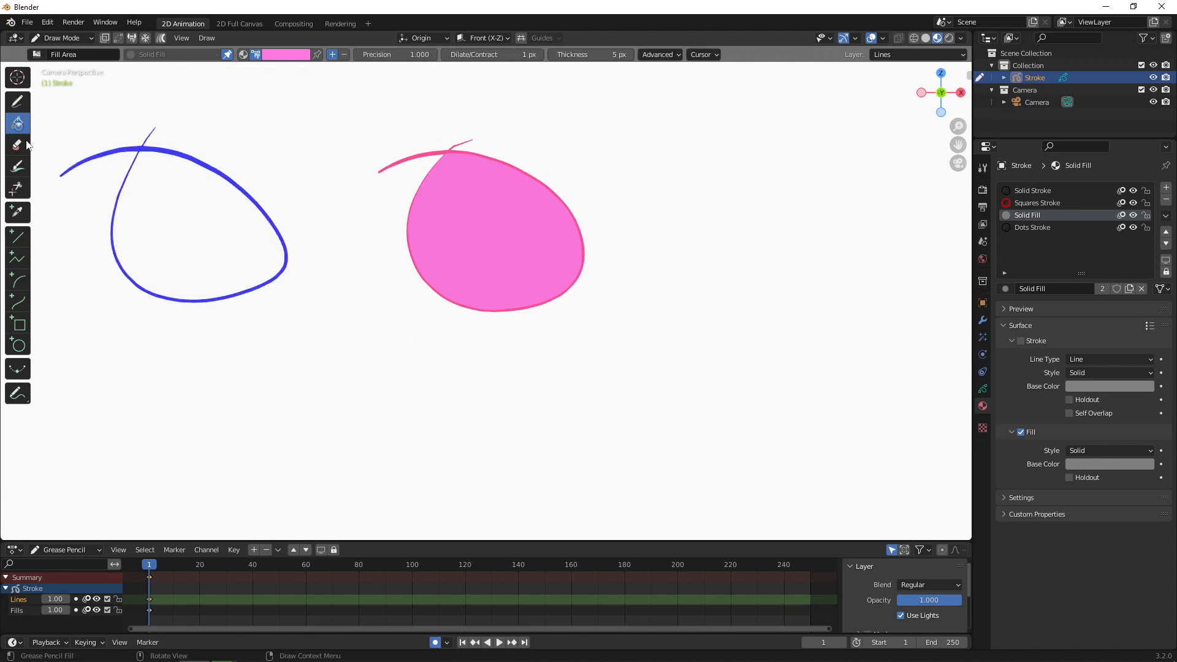
left_click(169, 233)
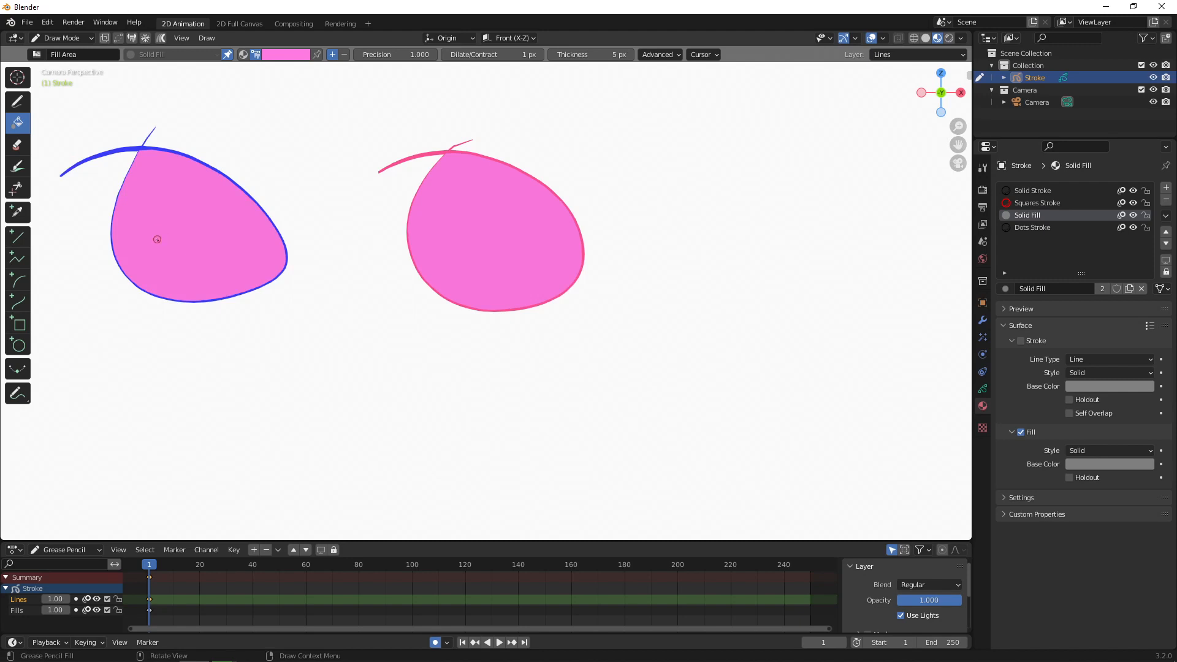
- Try a wavy blue Ink Pen stroke between the two filled shapes, undo it, and return to the Fill tool
left_click(17, 102)
mouse_move(247, 103)
left_mouse_down()
mouse_move(300, 177)
mouse_move(303, 94)
left_mouse_up()
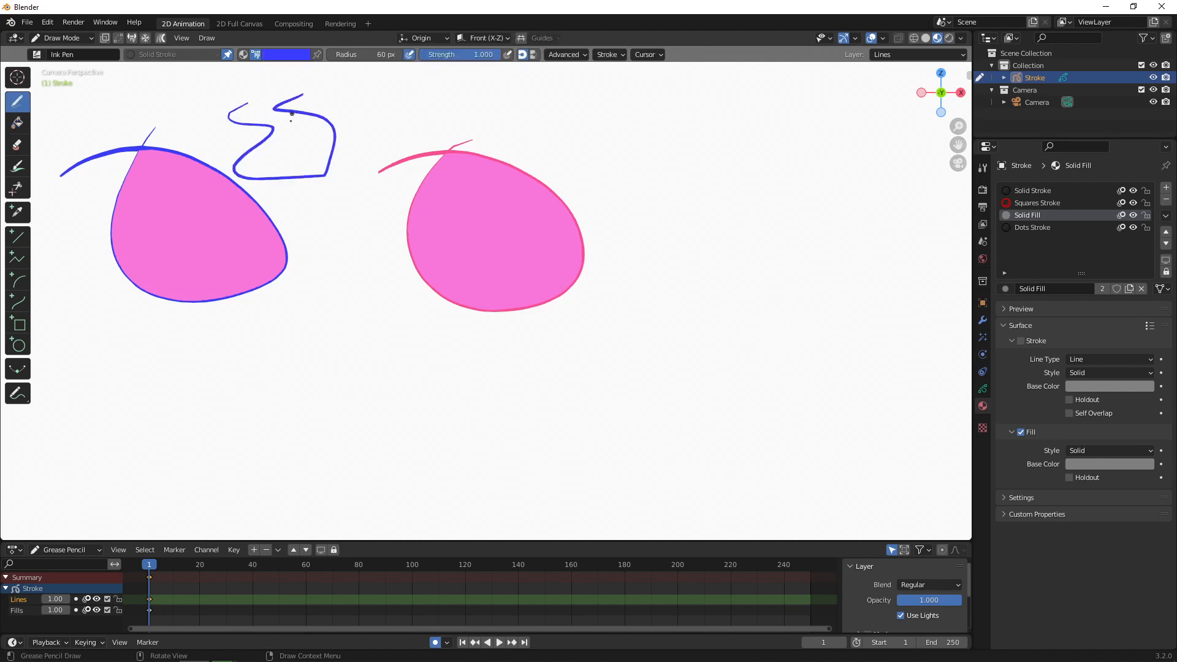
key("ctrl+z")
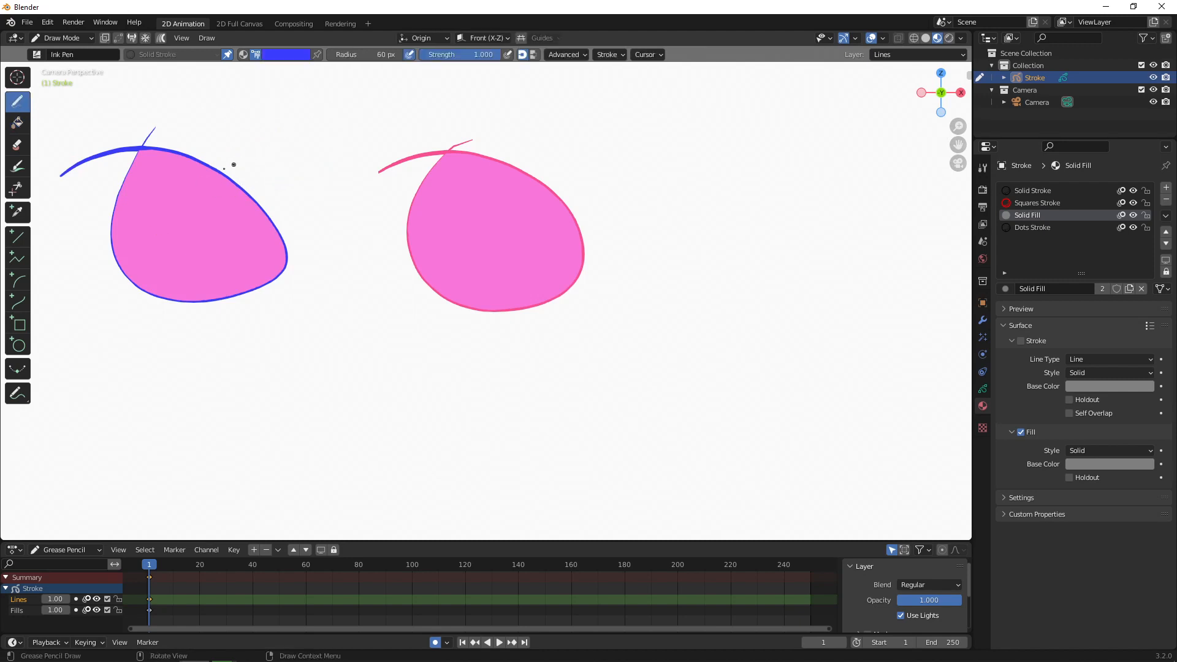
left_click(19, 124)
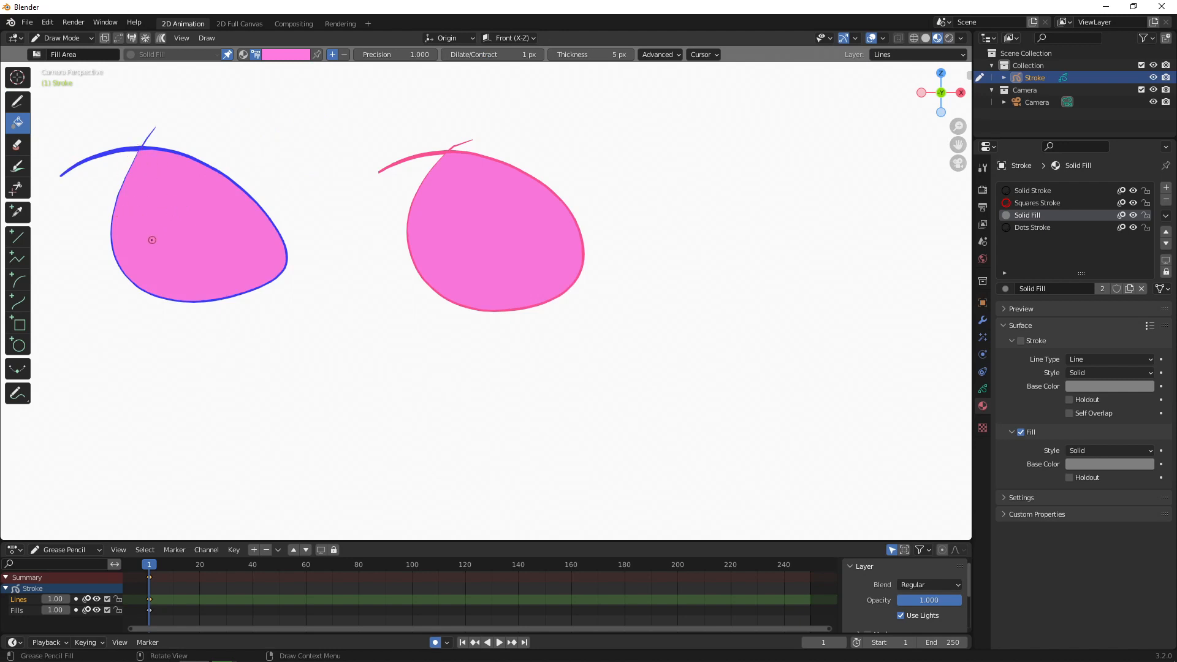
- Try a blue Ink Pen stroke on the Fills layer and undo it
left_click(23, 609)
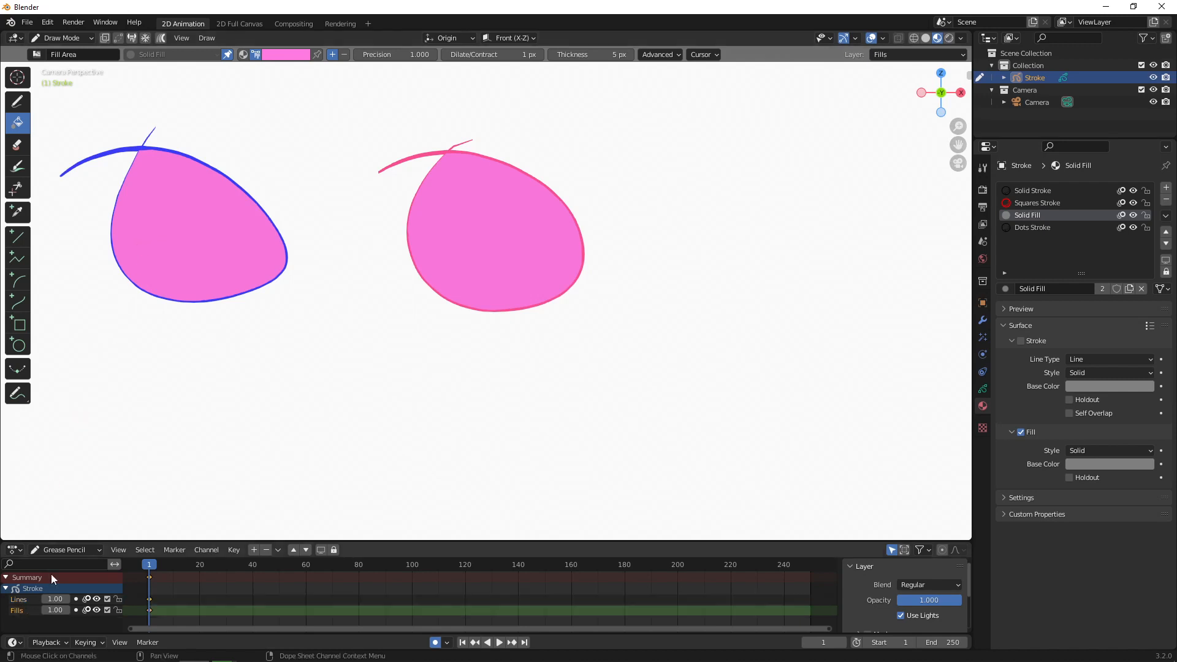
left_click(20, 100)
left_click_drag(396, 325, 407, 393)
key("ctrl+z")
- Draw a small blue loop on the Lines layer, try filling it on the Fills layer, and undo that fill
left_click(19, 599)
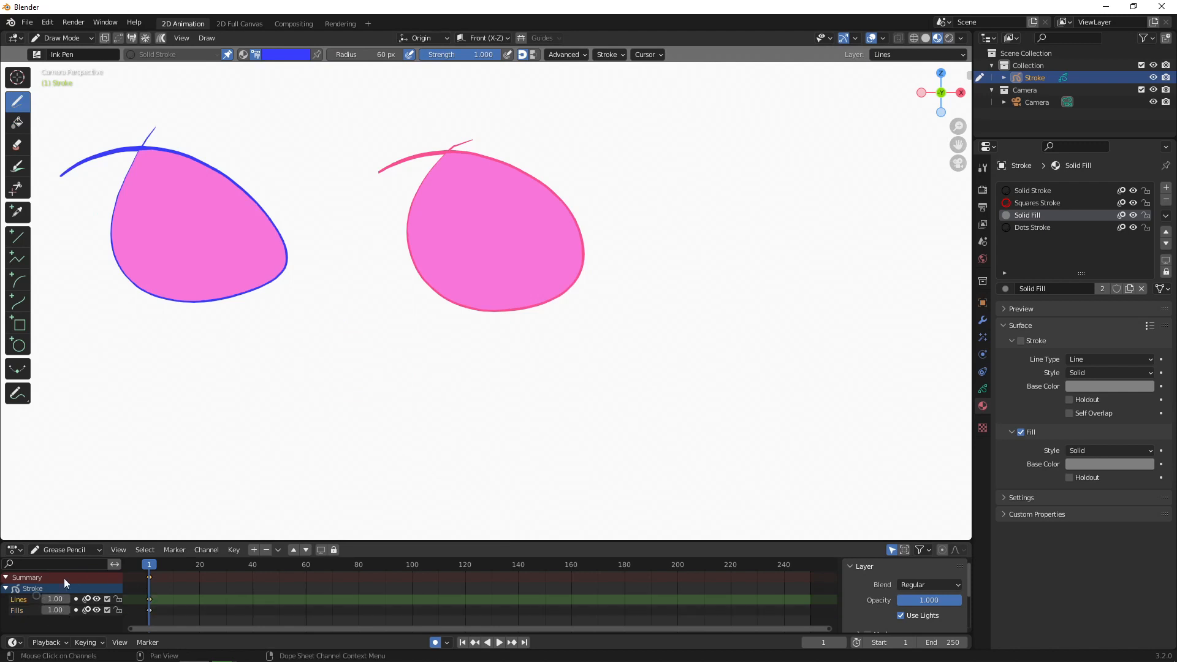
mouse_move(330, 315)
left_mouse_down()
mouse_move(319, 395)
mouse_move(248, 362)
left_mouse_up()
left_click(18, 610)
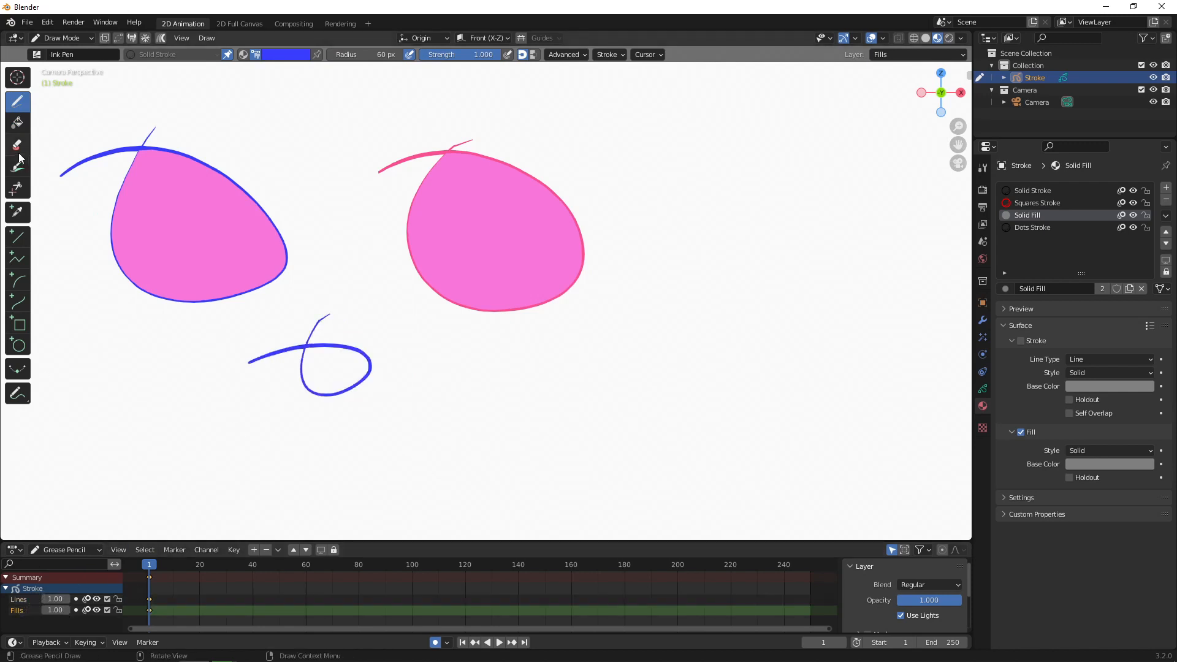
left_click(17, 122)
left_click(333, 379)
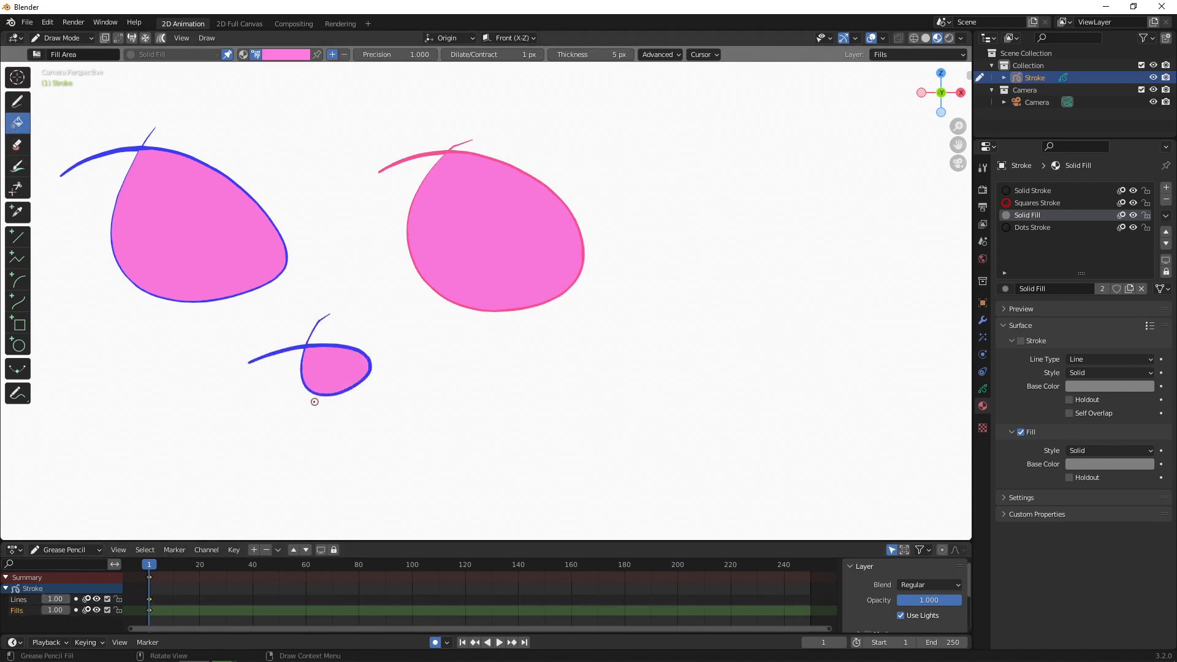
key("ctrl+z")
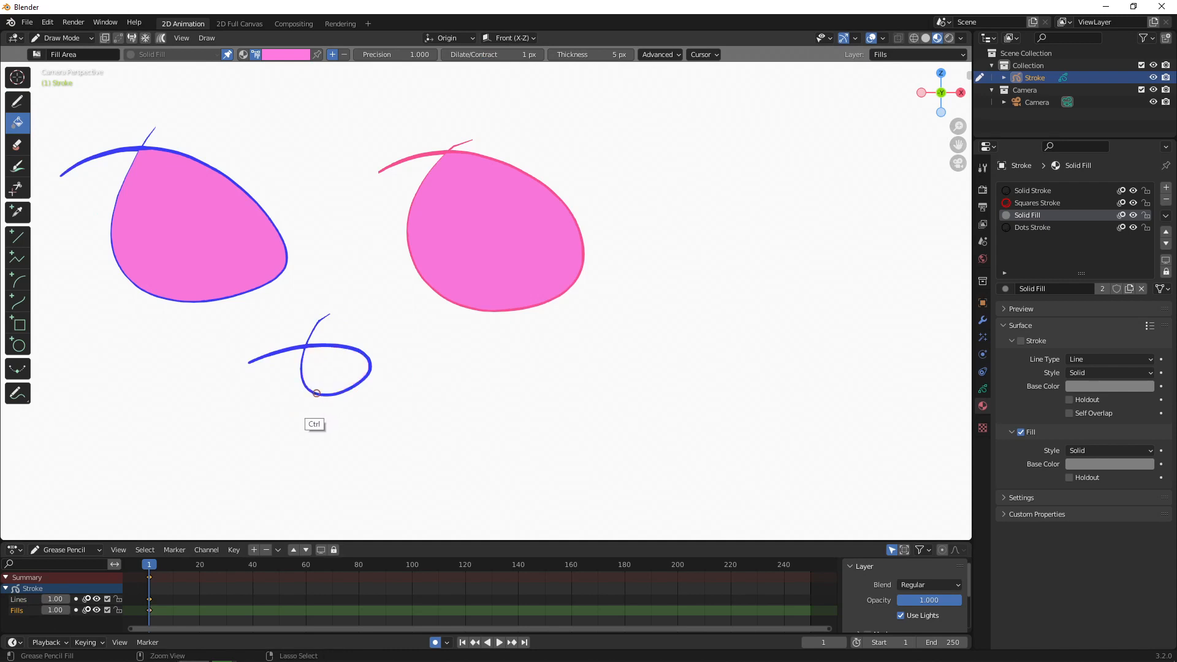
- Enable drawing strokes on back, fill the small loop with light pink on the Lines layer, and scribble blue Ink Pen strokes behind it
left_click(5, 589)
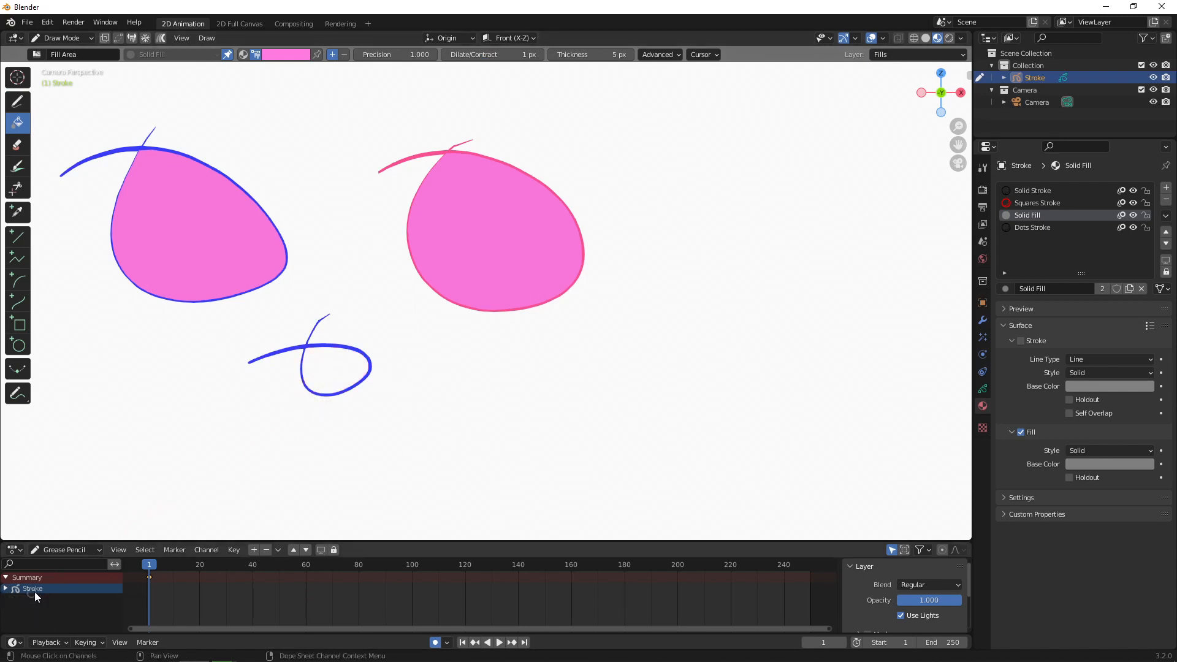
left_click(6, 589)
left_click(19, 599)
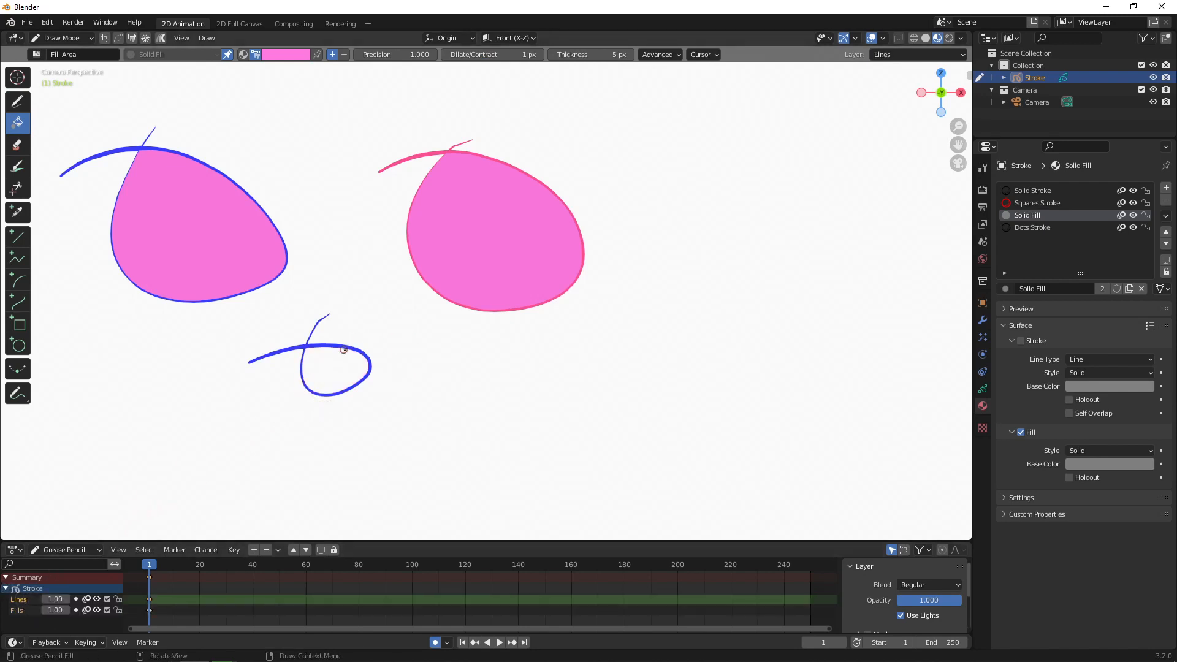
left_click(106, 38)
left_click(330, 377)
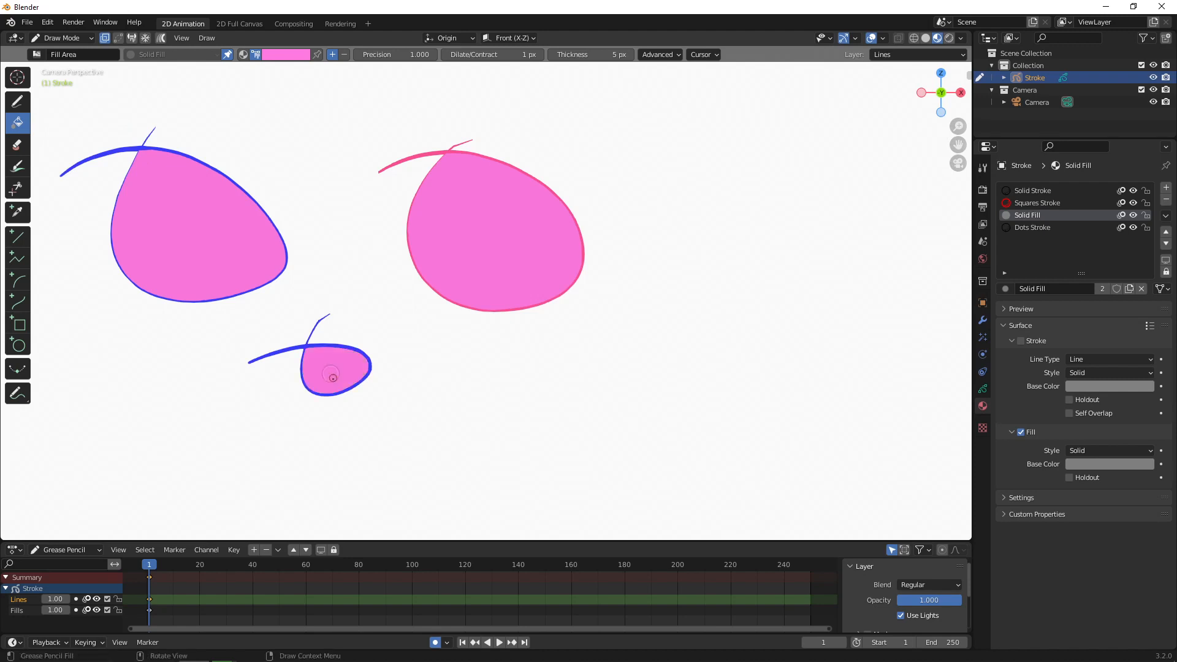
key("d")
mouse_move(391, 337)
left_mouse_down()
mouse_move(203, 434)
mouse_move(432, 349)
left_mouse_up()
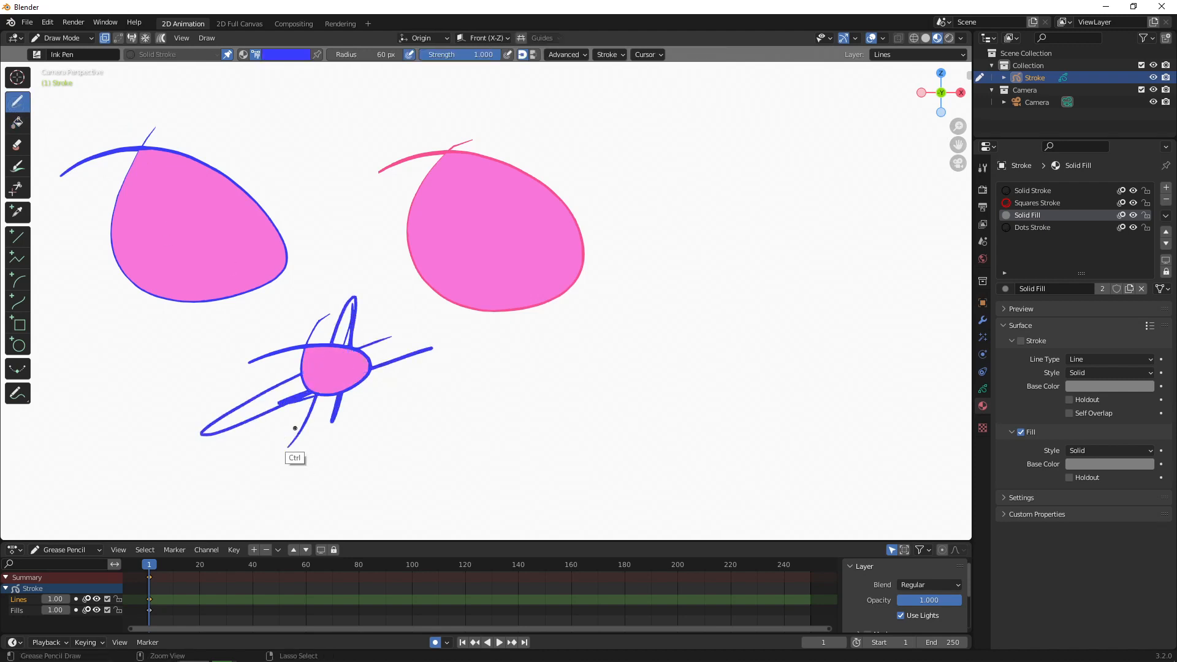
- Delete all strokes in Edit Mode to clear the canvas and return to Draw Mode
key("ctrl+Tab")
left_click(474, 399)
key("x")
left_click(536, 380)
key("ctrl+Tab")
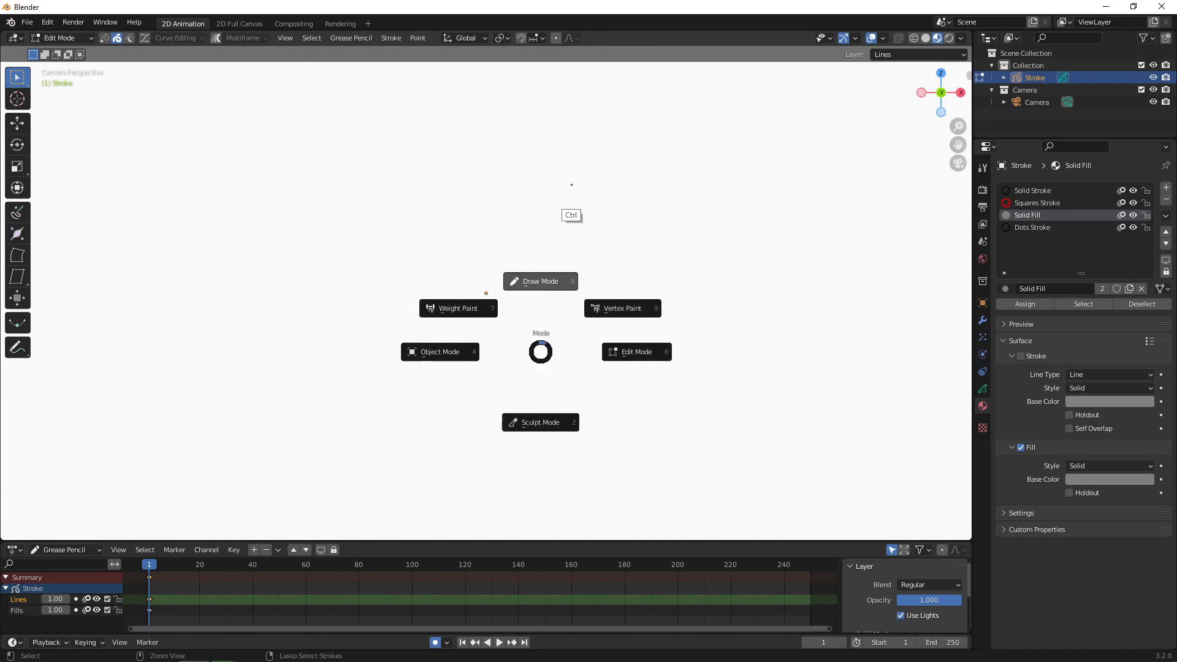
left_click(553, 227)
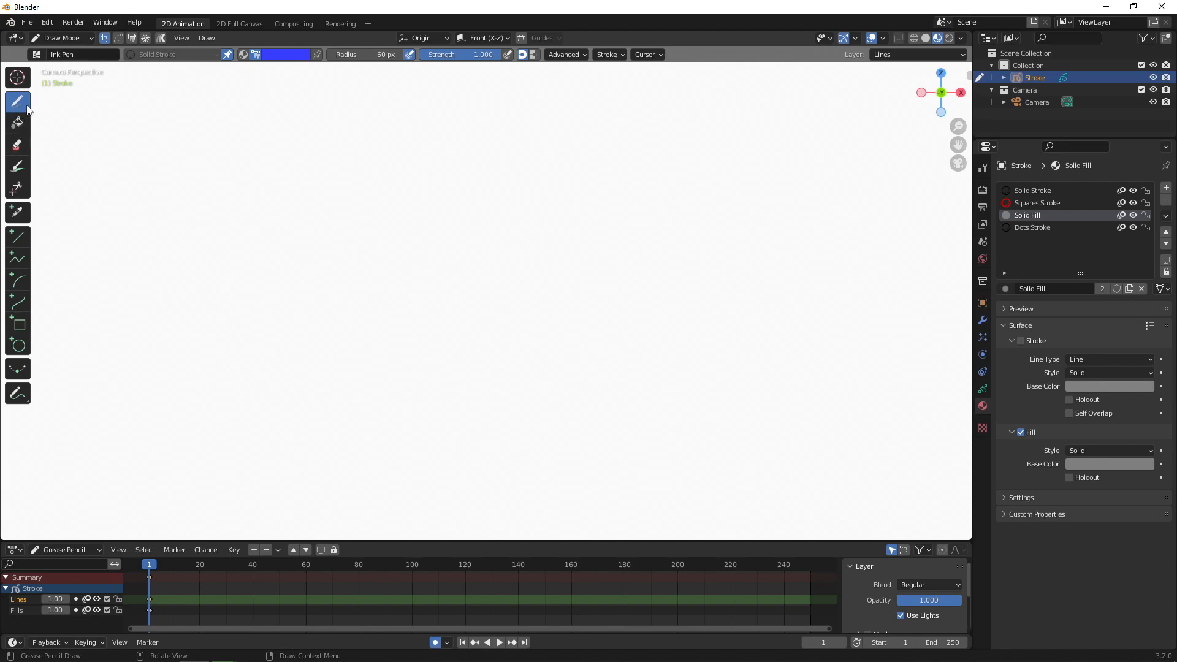
- Add a new Grease Pencil layer, move it below the Fills layer, and rename it Rough
left_click(23, 610)
left_click(254, 549)
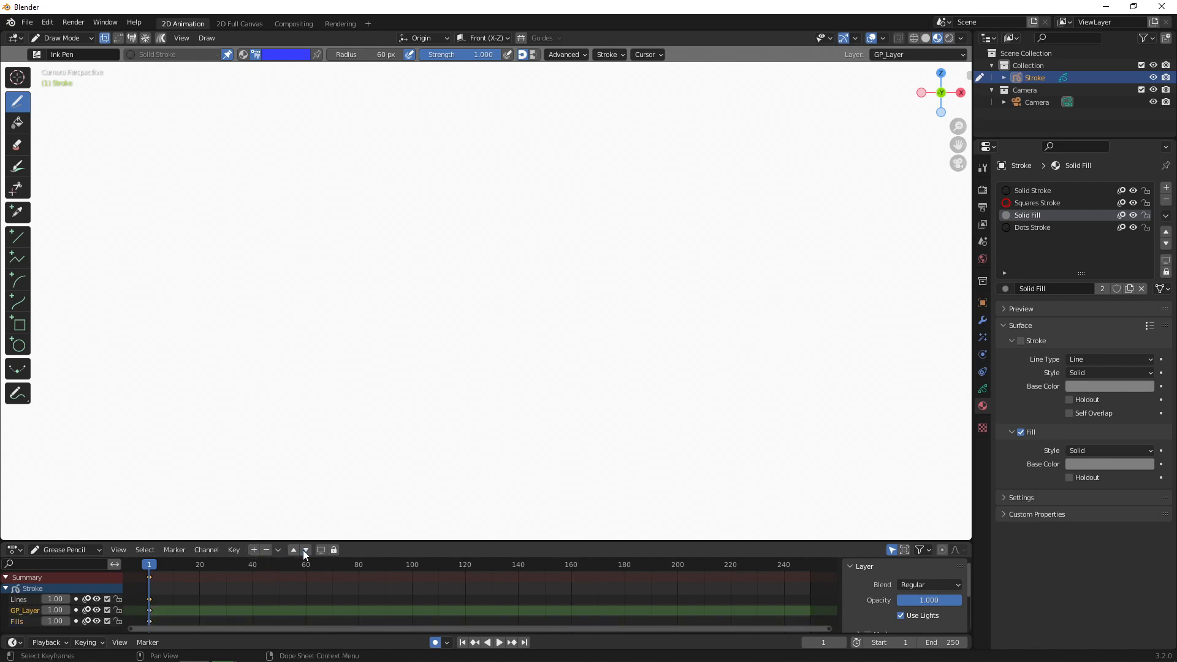
left_click(305, 550)
double_click(25, 621)
type("Rk")
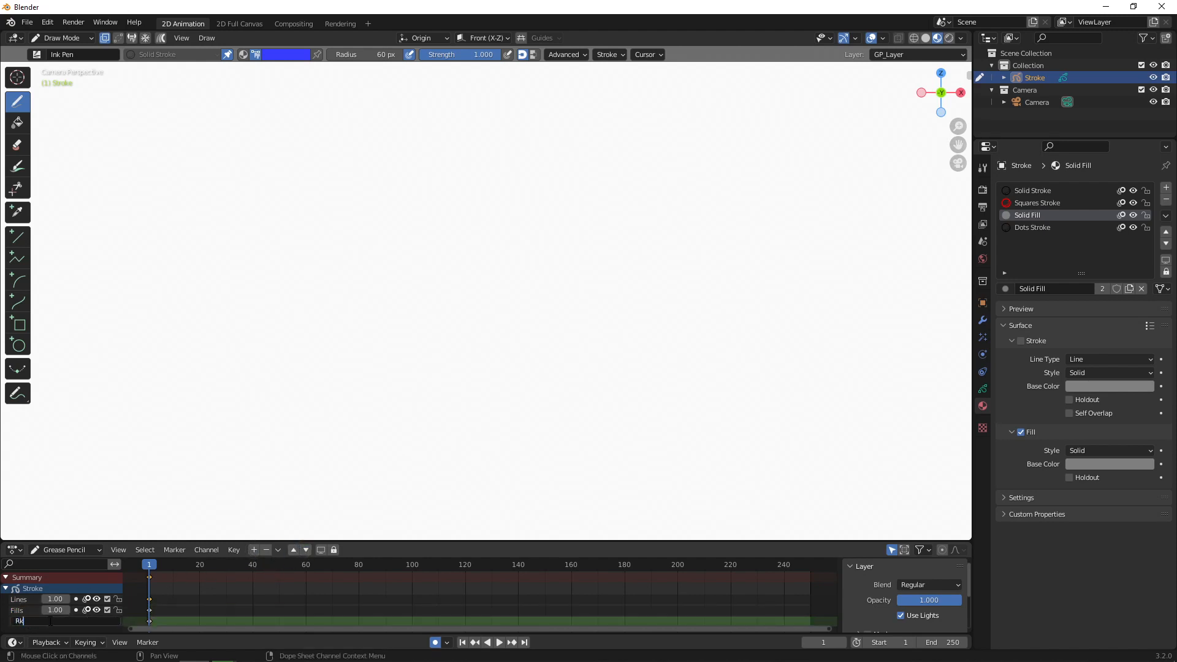
key("Return")
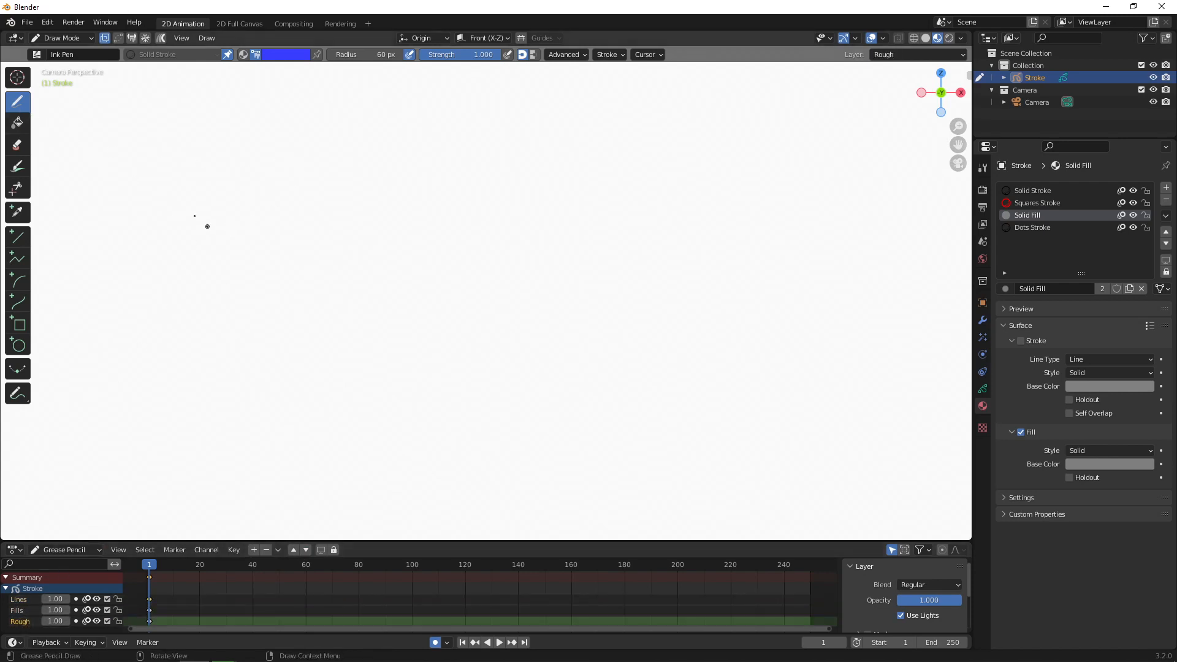
- Sketch a rough face with a round head, two eyes, a nose and a mouth on the Rough layer using the Pencil brush
left_click(69, 57)
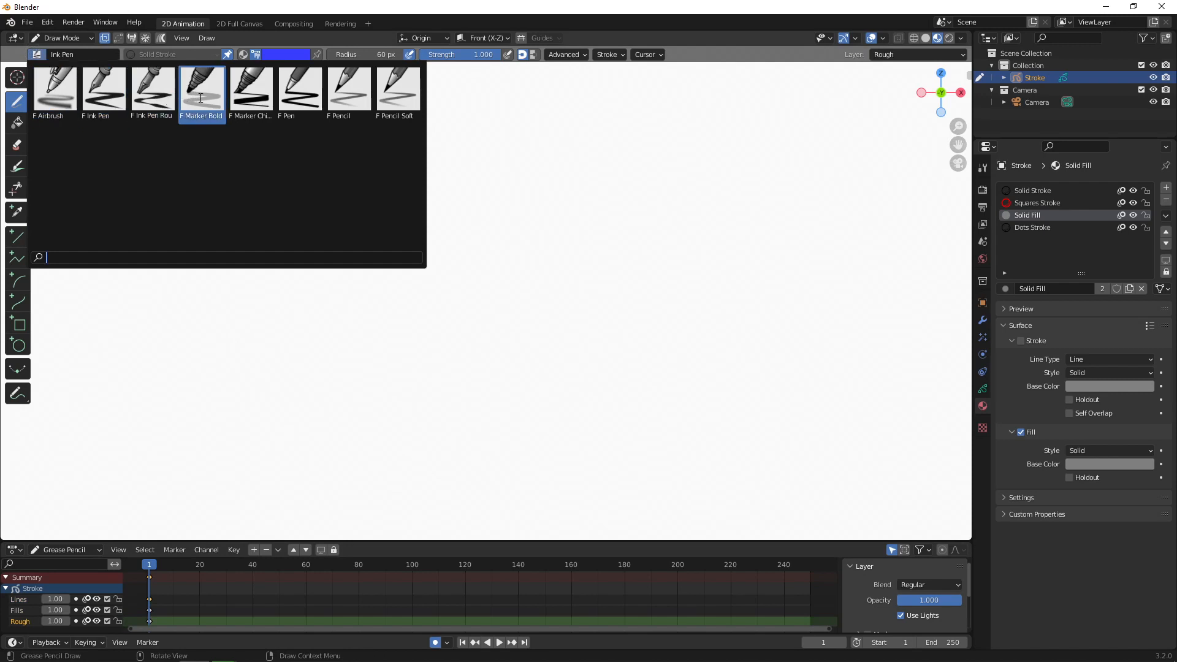
left_click(367, 98)
mouse_move(389, 161)
left_mouse_down()
mouse_move(431, 368)
mouse_move(461, 423)
left_mouse_up()
key("ctrl+z")
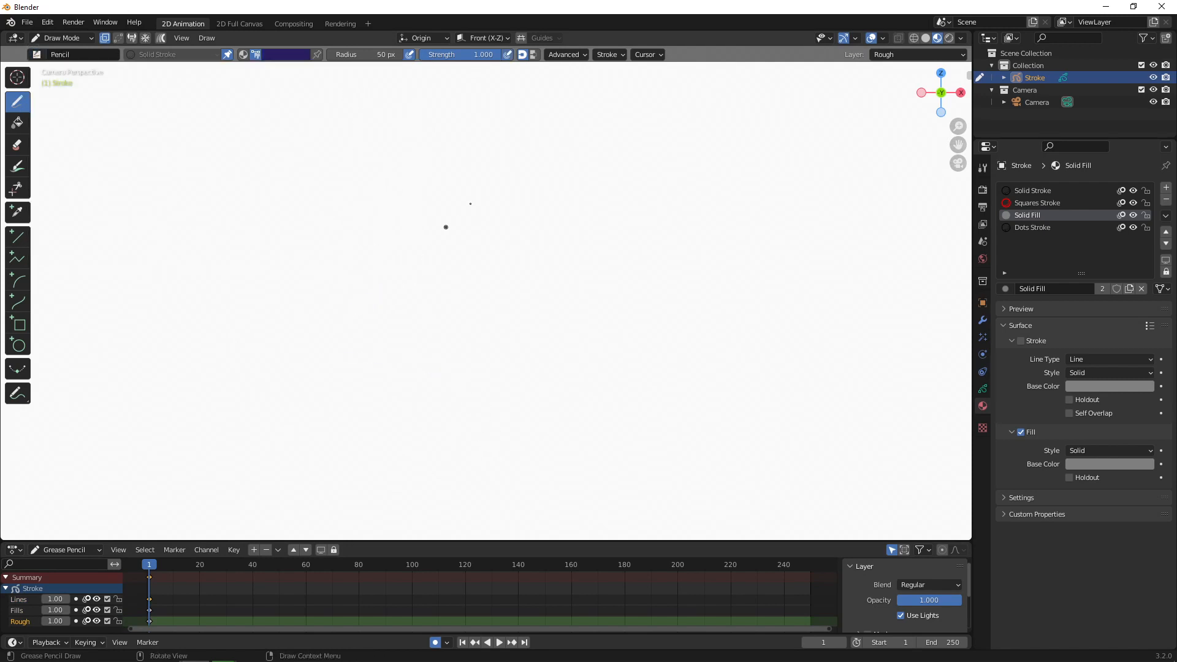
mouse_move(504, 153)
left_mouse_down()
mouse_move(596, 189)
mouse_move(445, 158)
left_mouse_up()
mouse_move(452, 228)
left_mouse_down()
mouse_move(488, 216)
mouse_move(469, 245)
left_mouse_up()
mouse_move(555, 211)
left_mouse_down()
mouse_move(544, 233)
mouse_move(519, 240)
mouse_move(517, 292)
mouse_move(532, 303)
left_mouse_up()
- Trace the head outline and nose of the rough face in blue with the Ink Pen brush on the Lines layer
left_click(24, 599)
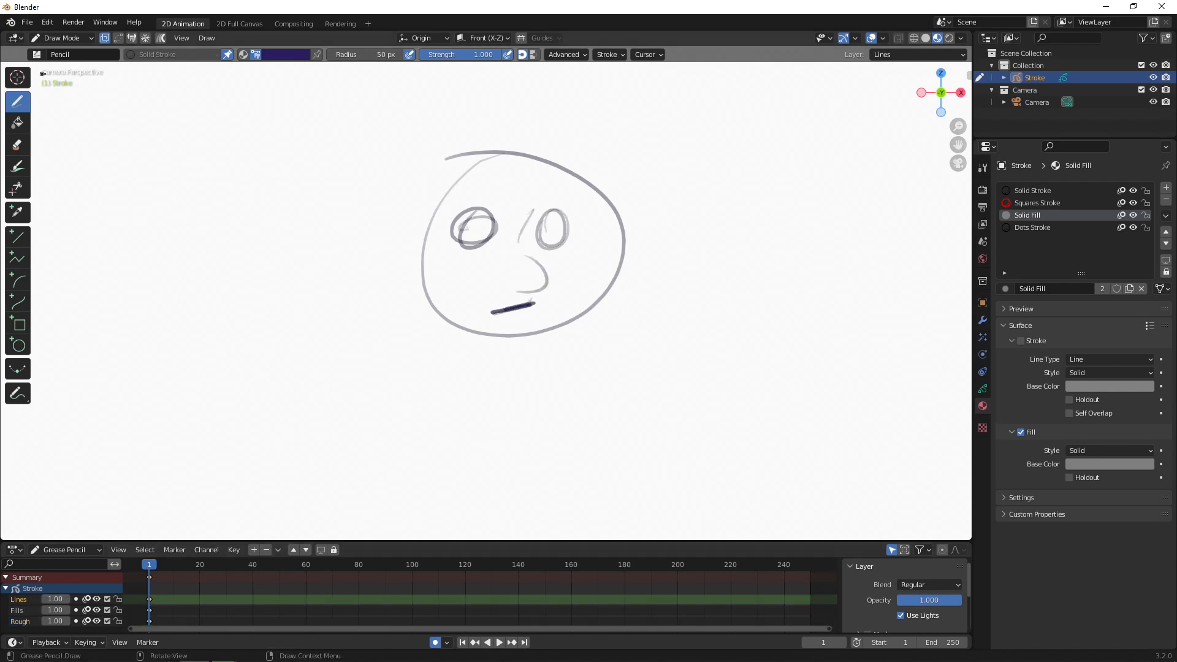
left_click(68, 55)
left_click(104, 95)
left_click_drag(495, 160, 422, 309)
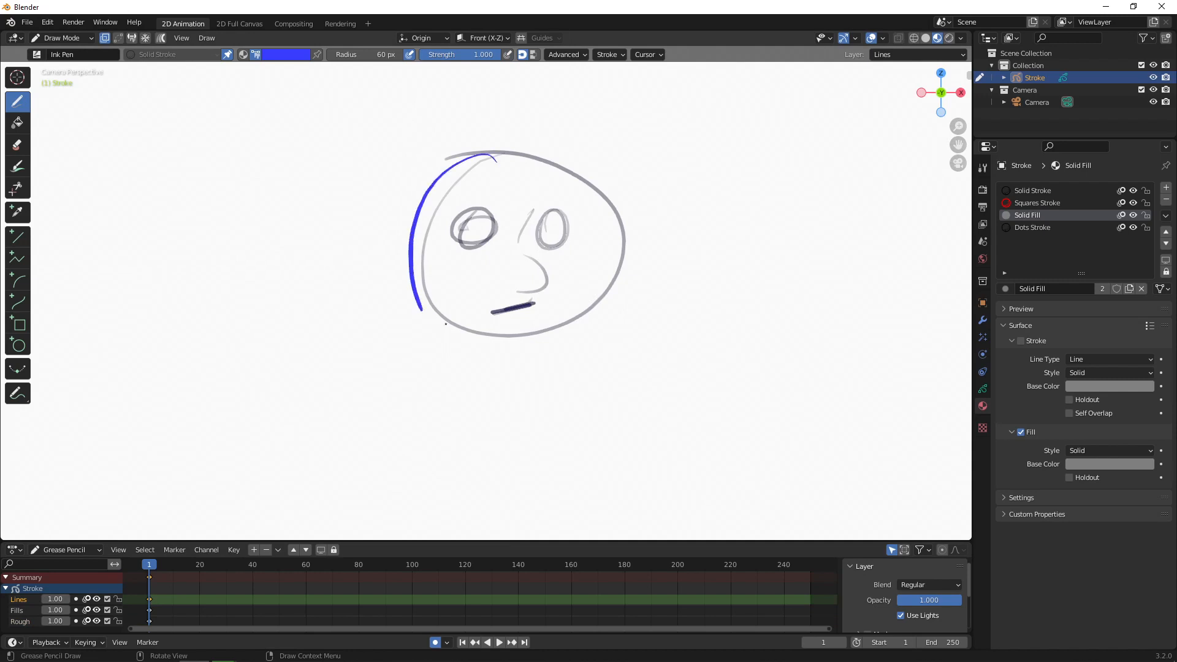
key("ctrl+z")
left_click_drag(458, 188, 430, 286)
key("ctrl+z")
mouse_move(493, 147)
left_mouse_down()
mouse_move(480, 160)
mouse_move(442, 325)
mouse_move(465, 326)
left_mouse_up()
key("ctrl+z")
mouse_move(492, 149)
left_mouse_down()
mouse_move(425, 269)
mouse_move(432, 316)
mouse_move(521, 337)
left_mouse_up()
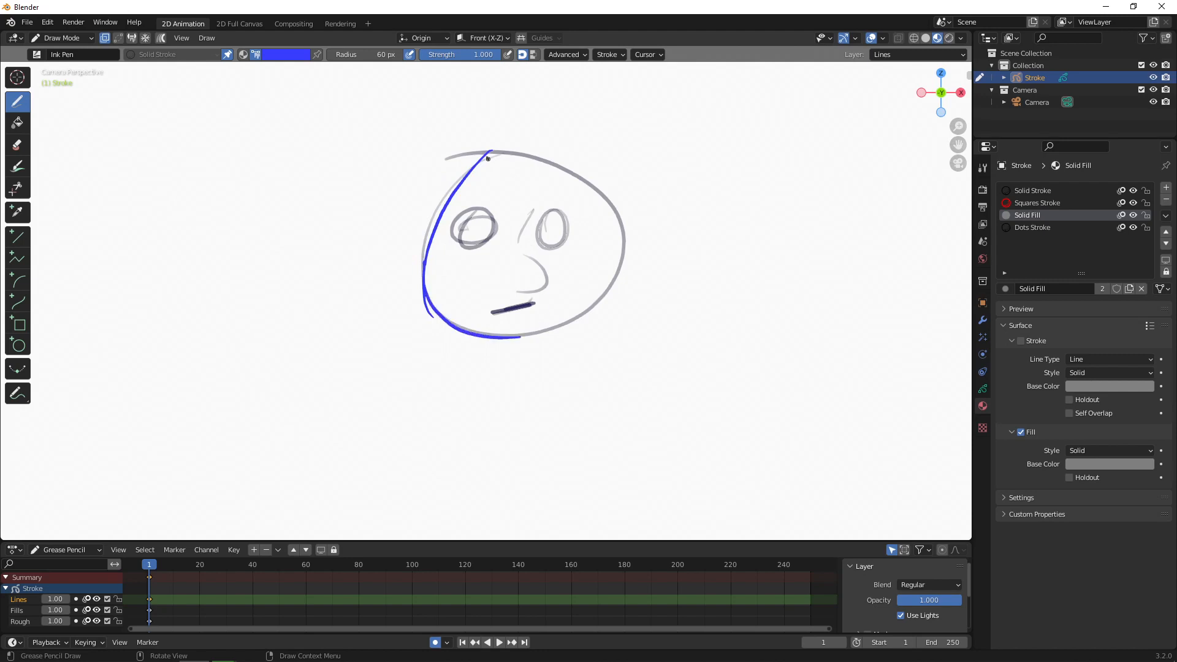
mouse_move(488, 158)
left_mouse_down()
mouse_move(620, 232)
mouse_move(615, 288)
mouse_move(600, 304)
mouse_move(545, 329)
mouse_move(500, 332)
left_mouse_up()
left_click_drag(544, 275, 523, 292)
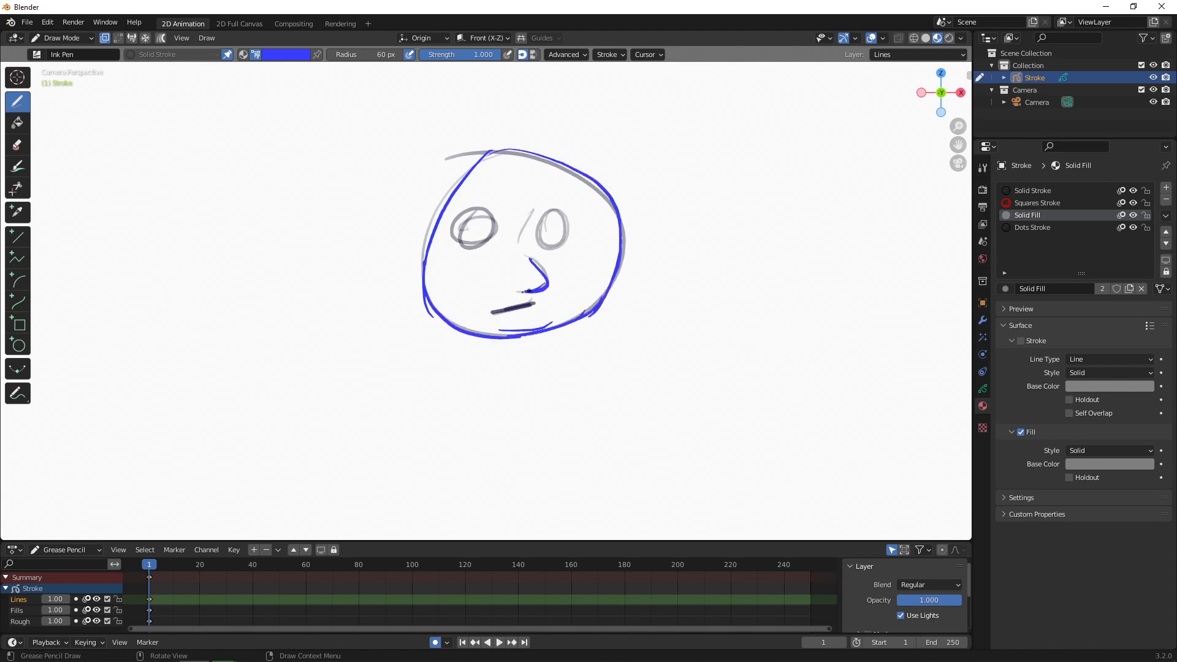
- Trace both eyes of the rough face in blue ink and add a short eyebrow above each
mouse_move(470, 216)
left_mouse_down()
mouse_move(458, 248)
mouse_move(484, 244)
left_mouse_up()
left_click_drag(492, 198, 461, 199)
mouse_move(560, 210)
left_mouse_down()
mouse_move(564, 240)
mouse_move(542, 246)
left_mouse_up()
left_click_drag(558, 196, 540, 202)
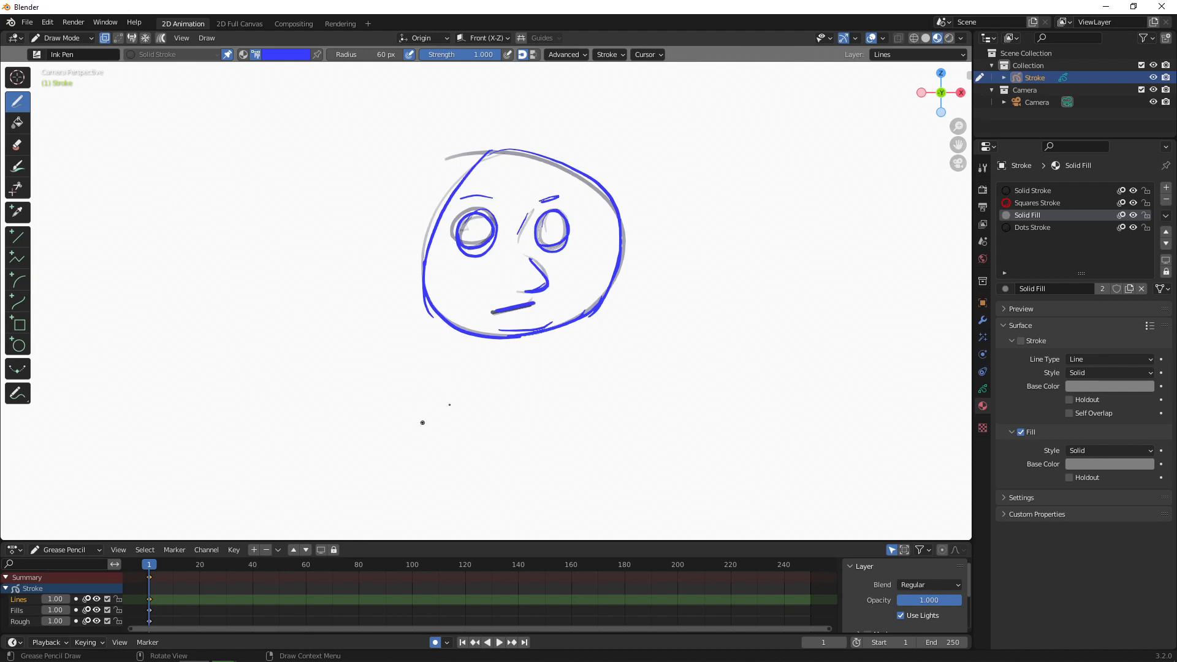
- Undo the blue ink strokes traced over the rough face
key("ctrl+z")
key("ctrl+z")
key("ctrl+z")
key("ctrl+z")
key("ctrl+z")
key("ctrl+z")
key("ctrl+z")
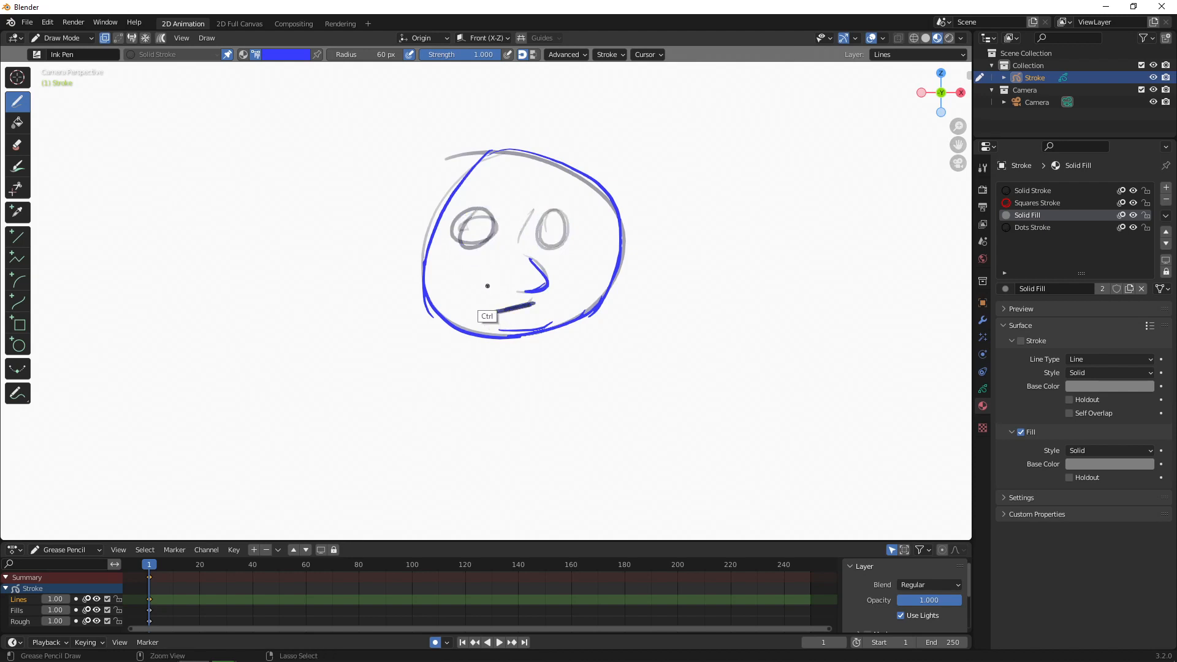
key("ctrl+z")
key("ctrl+z")
key("ctrl+z")
key("ctrl+z")
key("ctrl+z")
key("ctrl+z")
key("ctrl+z")
key("ctrl+z")
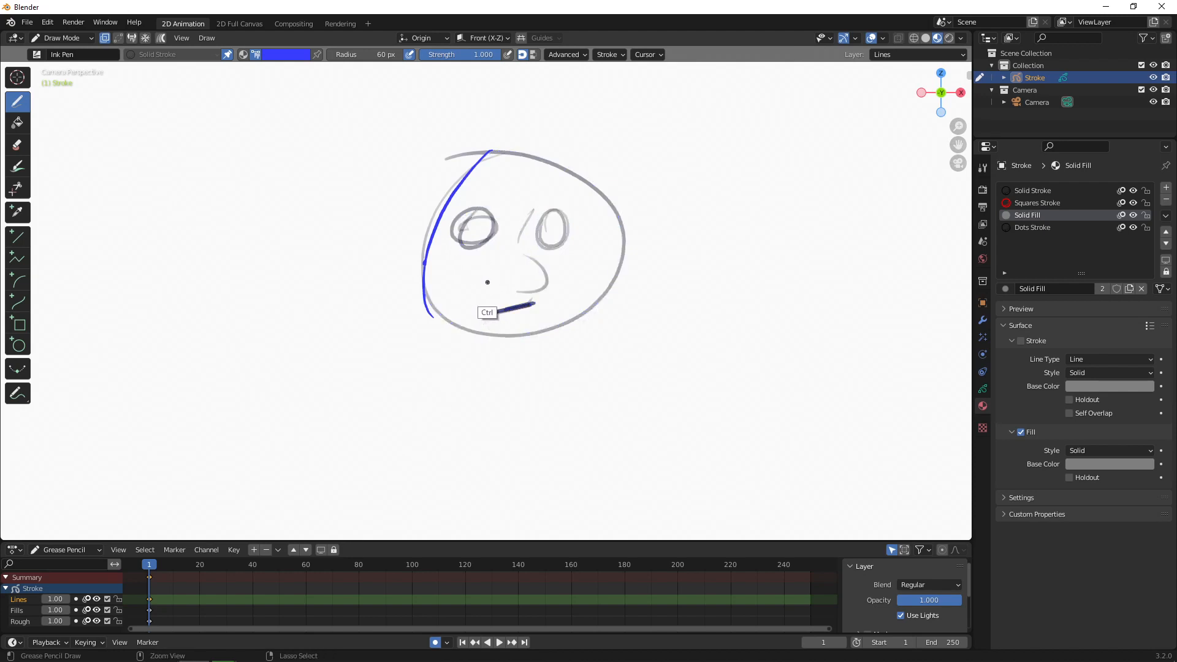
- Make the Rough layer active, delete all strokes in Edit Mode and return to Draw Mode
left_click(23, 611)
left_click(26, 619)
key("ctrl+Tab")
key("a")
key("x")
left_click(691, 342)
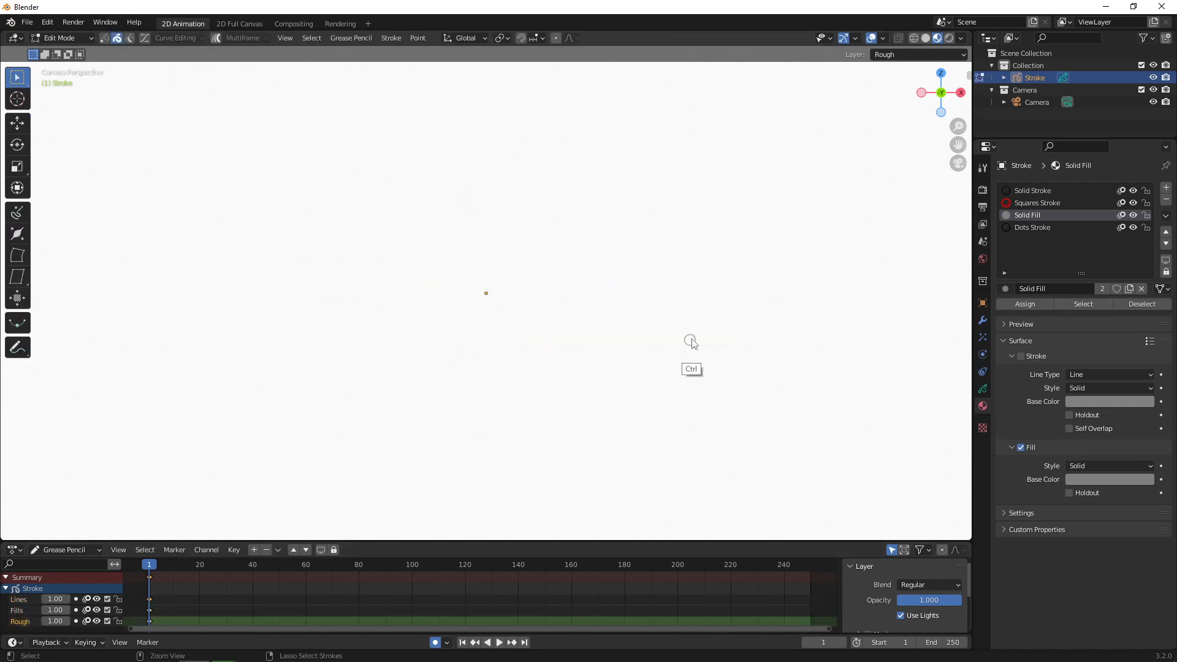
key("ctrl+Tab")
- Sketch an oval head outline on the Rough layer with the Pencil brush
left_click(73, 55)
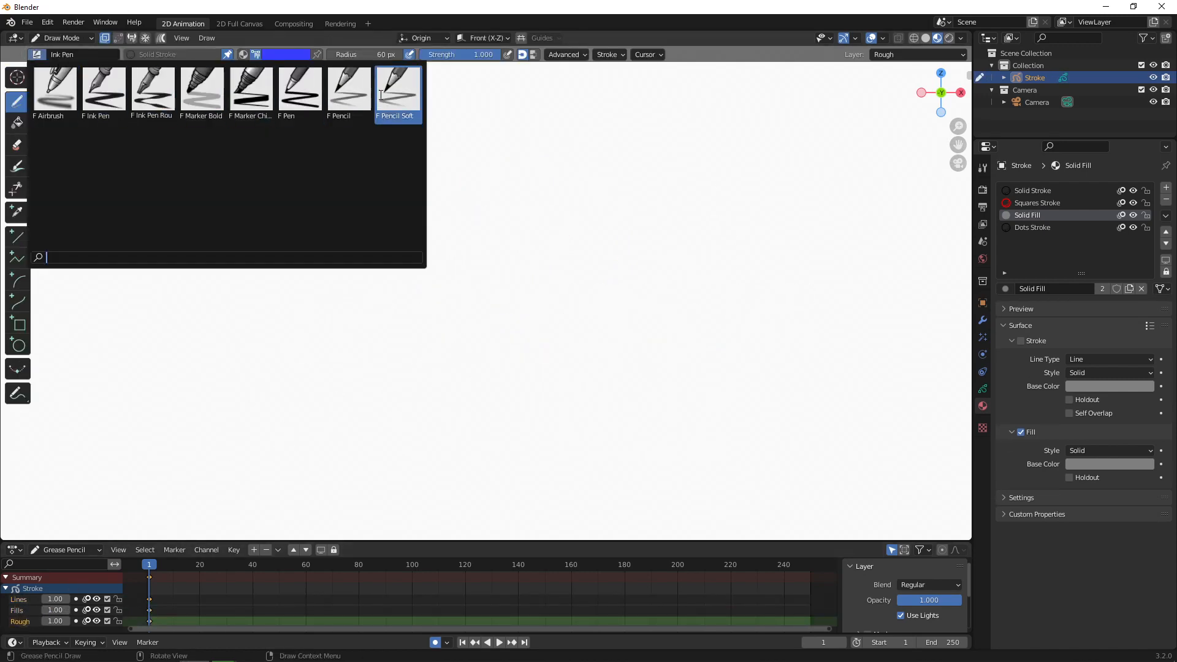
left_click(348, 92)
mouse_move(396, 170)
left_mouse_down()
mouse_move(398, 254)
mouse_move(534, 218)
mouse_move(533, 288)
mouse_move(494, 325)
left_mouse_up()
left_click_drag(400, 252, 463, 320)
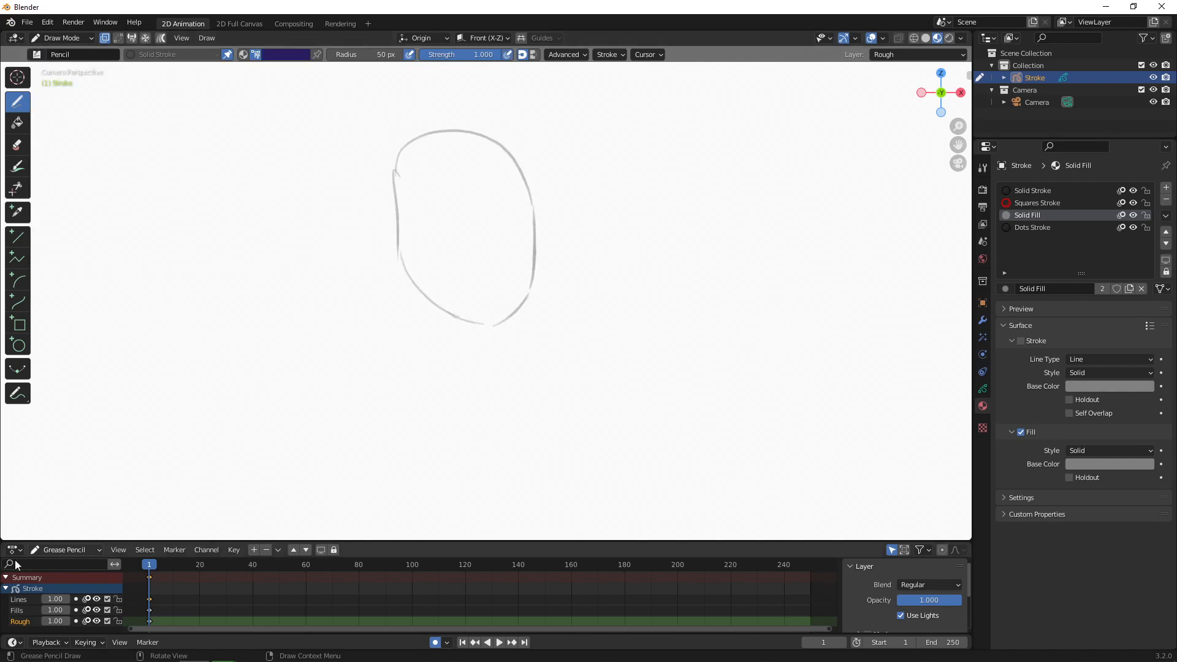
- Draw eyebrows, eyes, nose and mouth inside the head in blue with the Ink Pen brush on the Lines layer
left_click(19, 599)
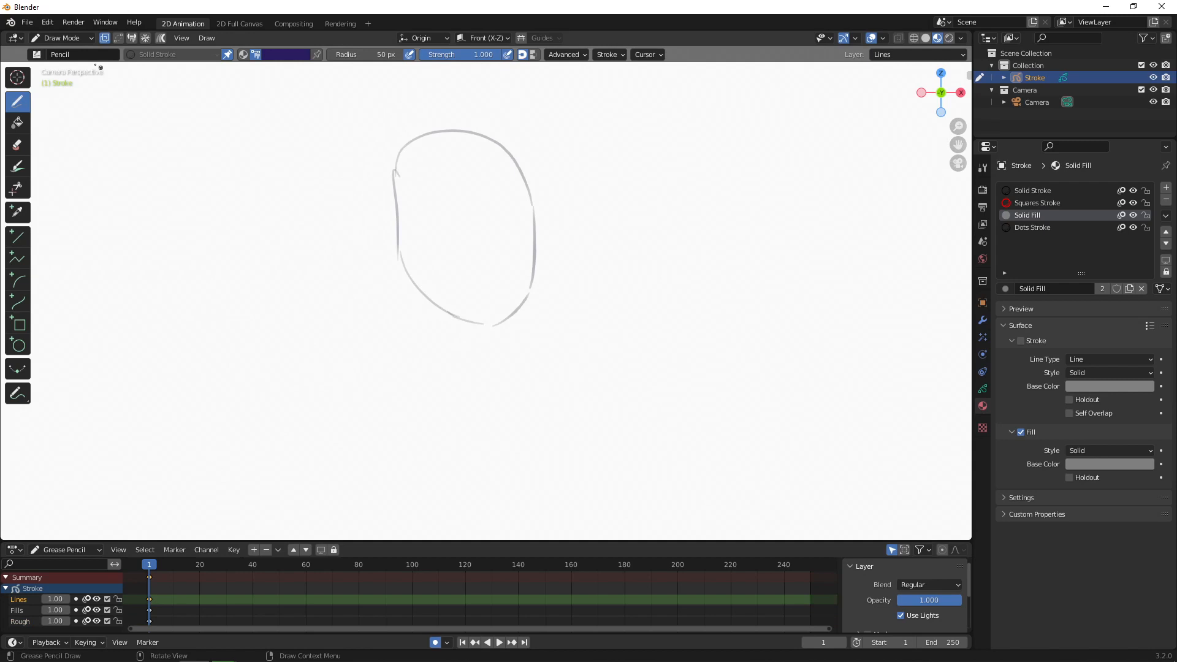
left_click(61, 55)
left_click(98, 92)
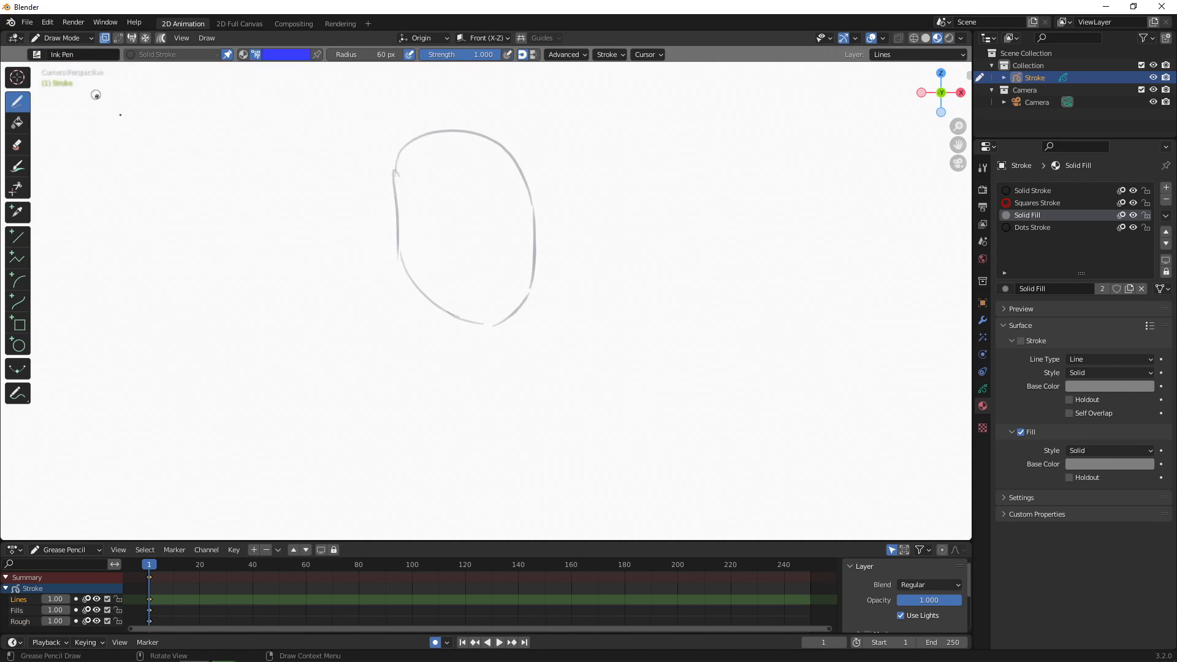
left_click_drag(428, 211, 465, 214)
key("ctrl+z")
left_click_drag(508, 295, 471, 295)
key("ctrl+z")
left_click_drag(456, 226, 433, 237)
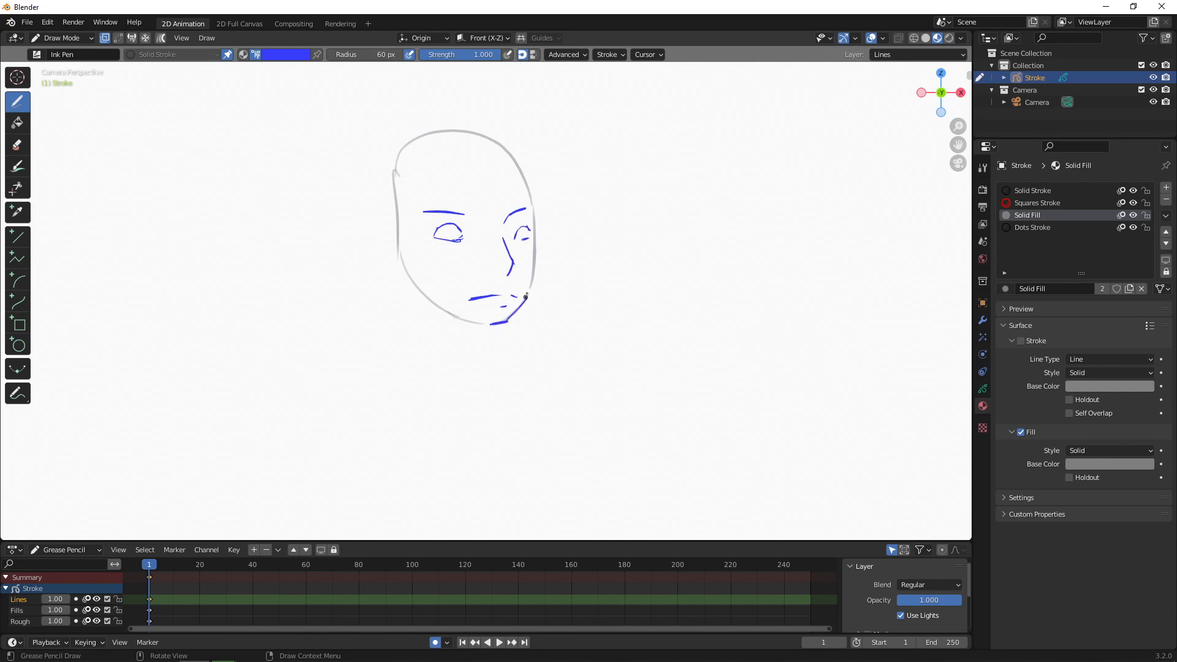
- Trace the front edge of the face from the brow down to the chin in blue ink
left_click_drag(534, 202, 532, 277)
mouse_move(531, 209)
left_mouse_down()
mouse_move(452, 119)
mouse_move(395, 162)
mouse_move(429, 136)
mouse_move(471, 132)
left_mouse_up()
key("ctrl+z")
key("ctrl+z")
mouse_move(392, 179)
left_mouse_down()
mouse_move(407, 149)
mouse_move(469, 134)
left_mouse_up()
key("ctrl+z")
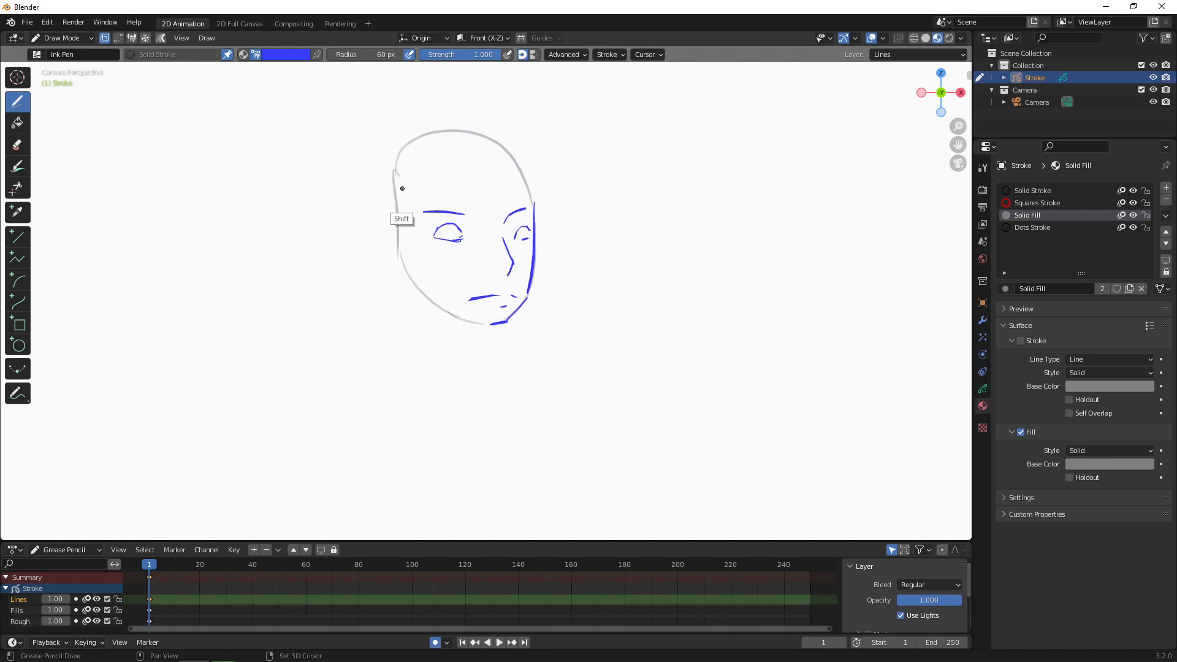
- Trace the crown of the head in blue ink over the rough outline, undoing the misplaced strokes
mouse_move(395, 191)
left_mouse_down("shift")
mouse_move(407, 134)
mouse_move(453, 119)
mouse_move(518, 130)
mouse_move(539, 264)
left_mouse_up("shift")
key("ctrl+z")
mouse_move(395, 195)
left_mouse_down("shift")
mouse_move(402, 145)
mouse_move(427, 117)
mouse_move(480, 127)
mouse_move(513, 171)
left_mouse_up("shift")
key("ctrl+z")
left_click_drag(405, 148, 391, 185)
key("ctrl+z")
mouse_move(414, 143)
left_mouse_down()
mouse_move(456, 130)
mouse_move(498, 140)
mouse_move(526, 175)
mouse_move(534, 216)
left_mouse_up()
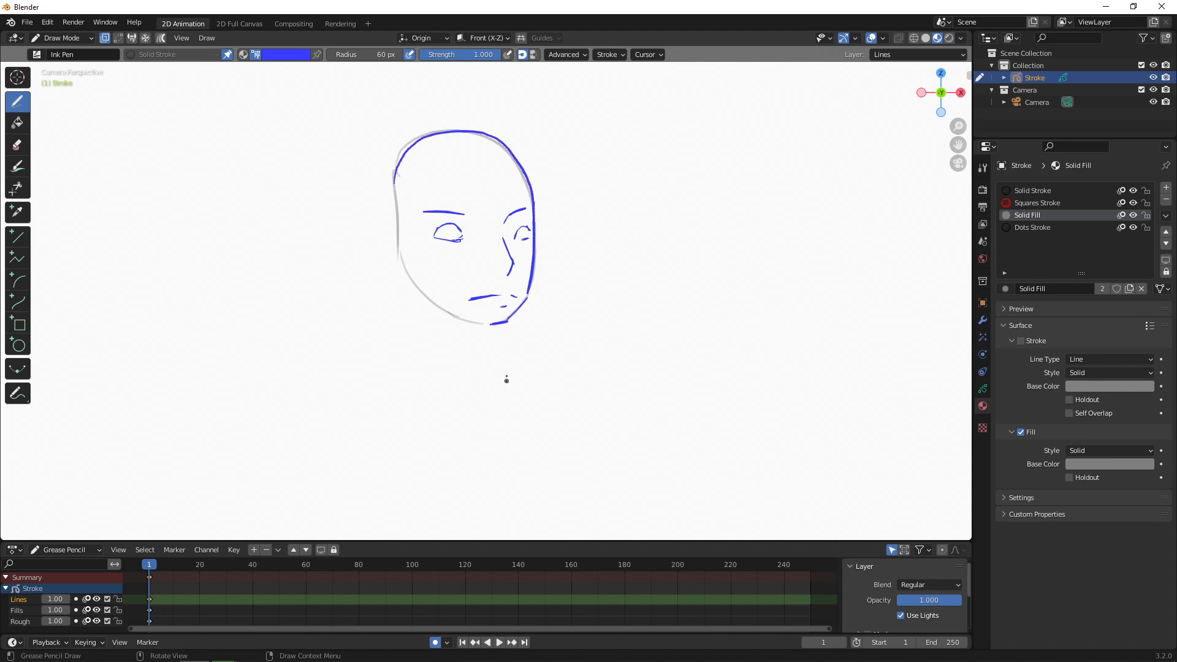
- Ink the back of the head, the ear and the jawline down to the chin
left_click_drag(393, 177, 402, 262)
key("ctrl+z")
mouse_move(394, 174)
left_mouse_down()
mouse_move(397, 254)
mouse_move(460, 316)
mouse_move(491, 324)
left_mouse_up()
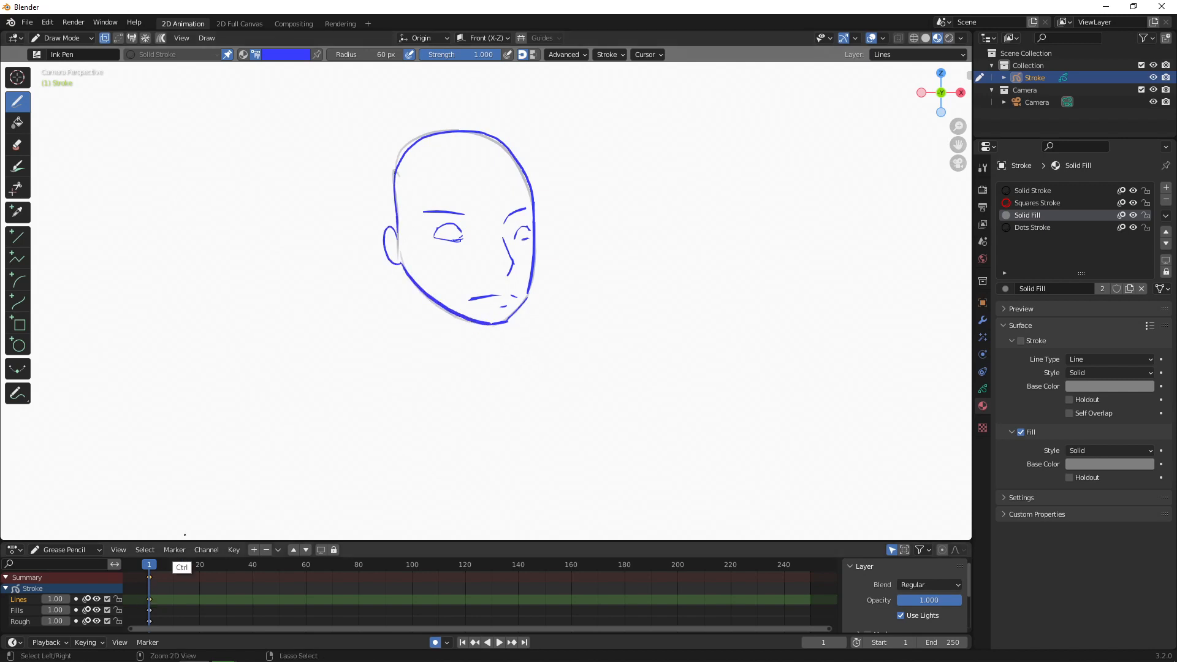
key("Tab")
key("ctrl+Tab")
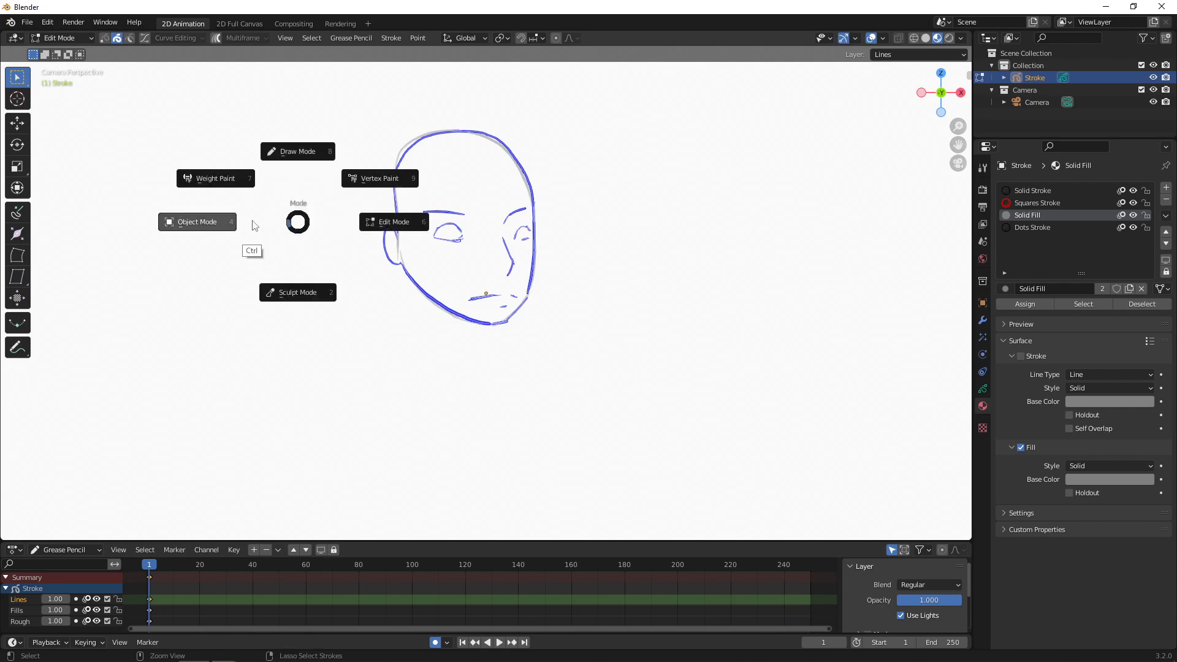
left_click(255, 226)
key("ctrl+Tab")
left_click(334, 165)
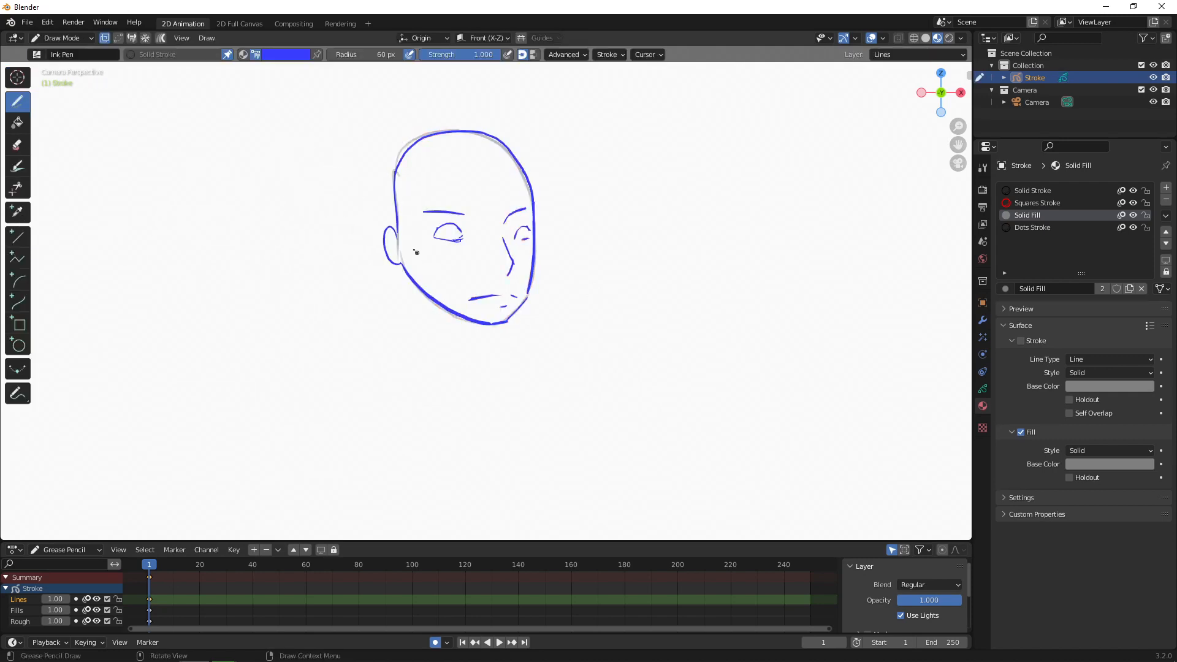
- Enlarge the Eraser Soft brush radius to 208 px and try dissolving the face lines with it
left_click(18, 146)
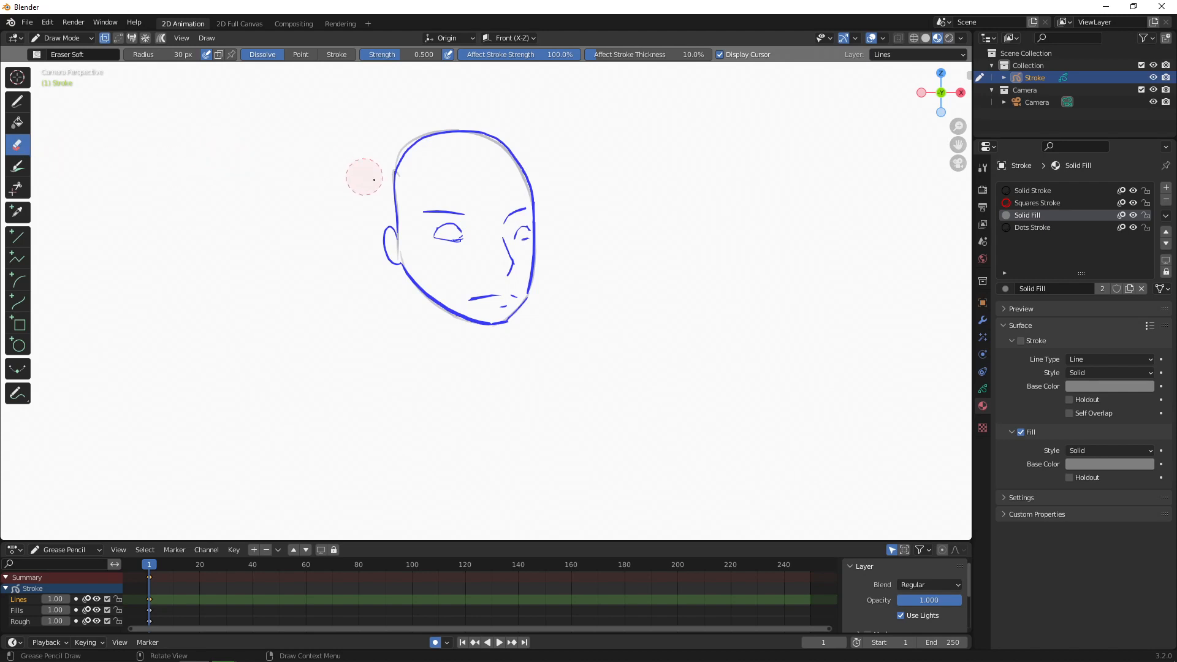
key("f")
left_click(464, 180)
mouse_move(482, 200)
left_mouse_down()
mouse_move(394, 174)
mouse_move(402, 323)
mouse_move(473, 352)
left_mouse_up()
key("ctrl+z")
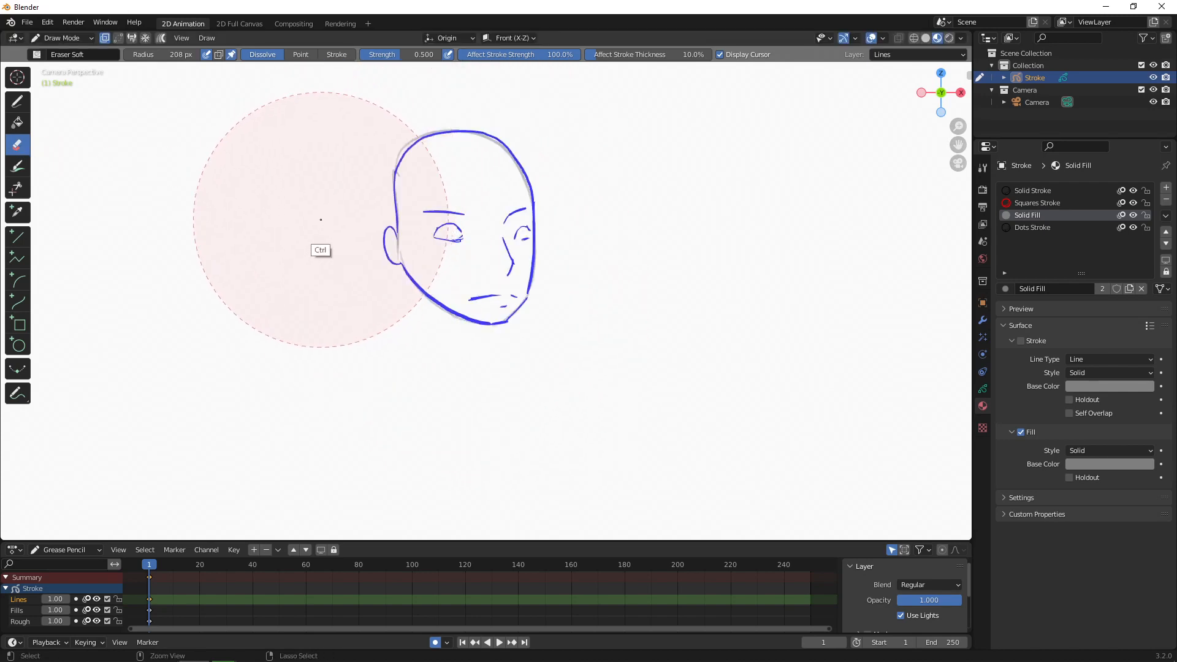
- Reduce the eraser radius to 85 px and partly dissolve the lines around the back of the head
key("f")
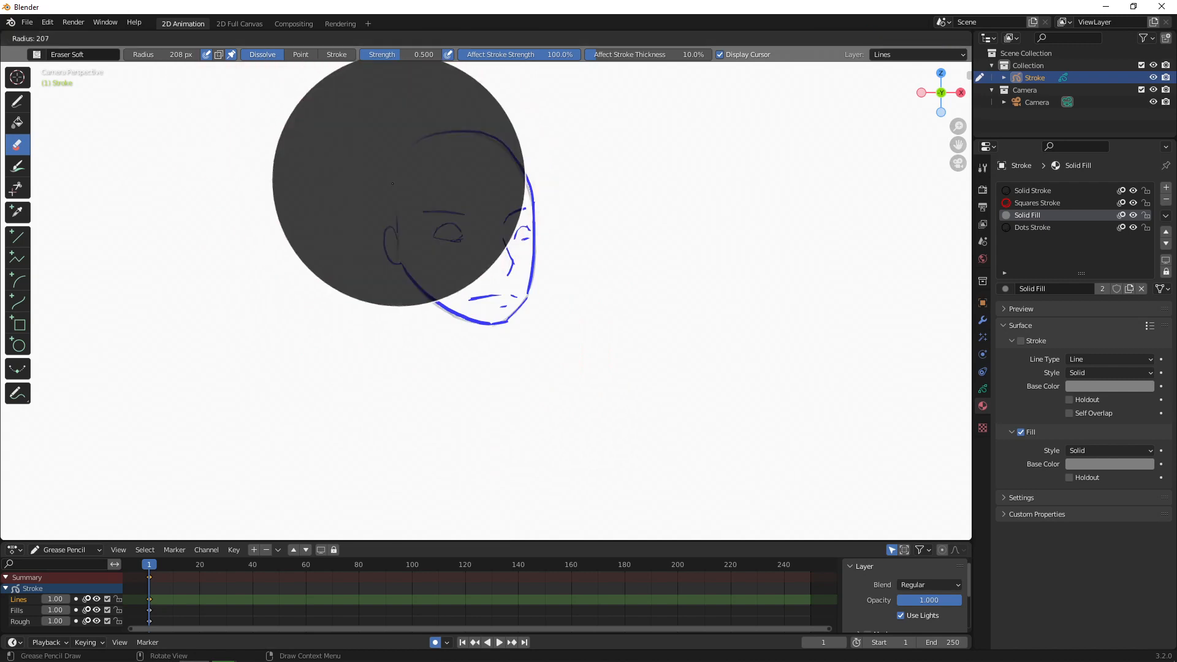
left_click(357, 192)
key("f")
mouse_move(376, 192)
left_mouse_down()
mouse_move(452, 173)
mouse_move(473, 131)
mouse_move(499, 158)
mouse_move(494, 145)
mouse_move(491, 176)
left_mouse_up()
left_click(421, 174)
key("ctrl+z")
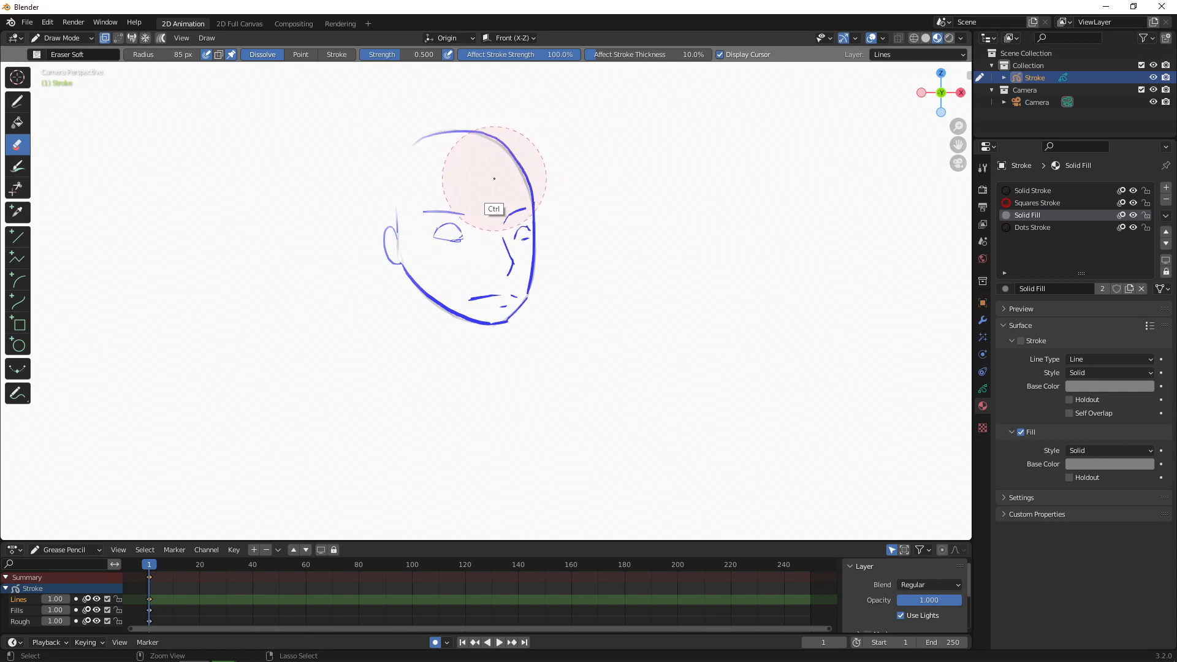
- Try erasing the crown and front of the face with the eraser in Point mode
left_click(300, 54)
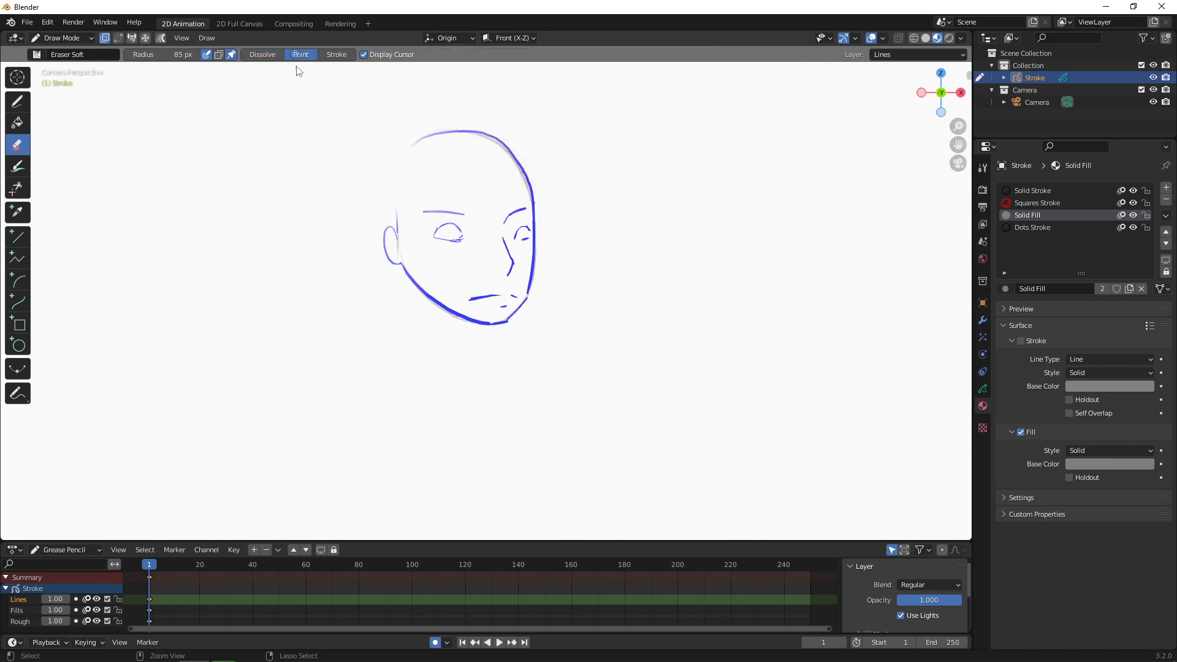
mouse_move(433, 131)
left_mouse_down()
mouse_move(459, 126)
mouse_move(530, 206)
mouse_move(507, 268)
mouse_move(410, 205)
mouse_move(484, 302)
left_mouse_up()
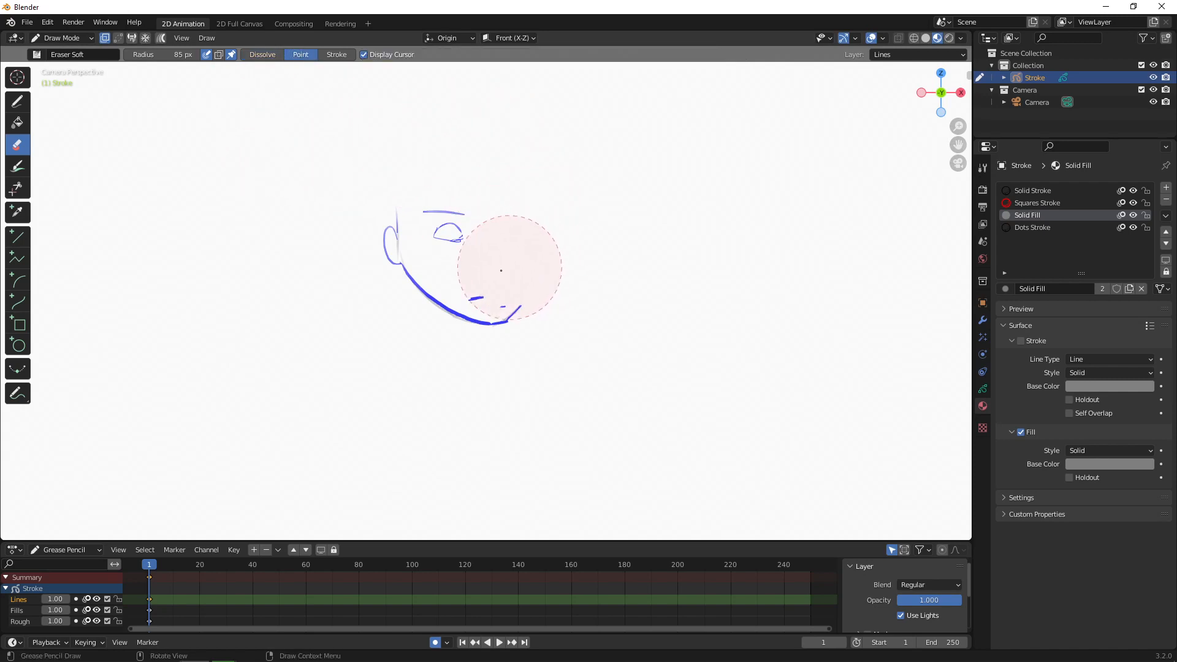
key("ctrl+z")
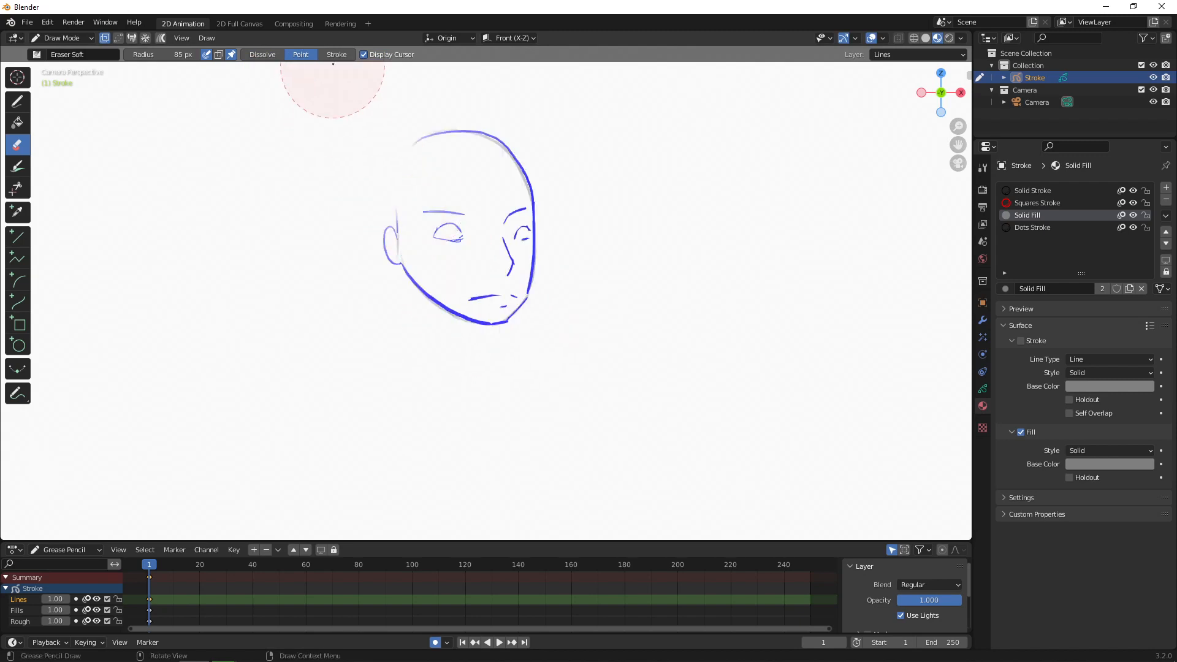
- Erase all the face's strokes with the eraser in Stroke mode, and set the eraser back to Dissolve
left_click(336, 55)
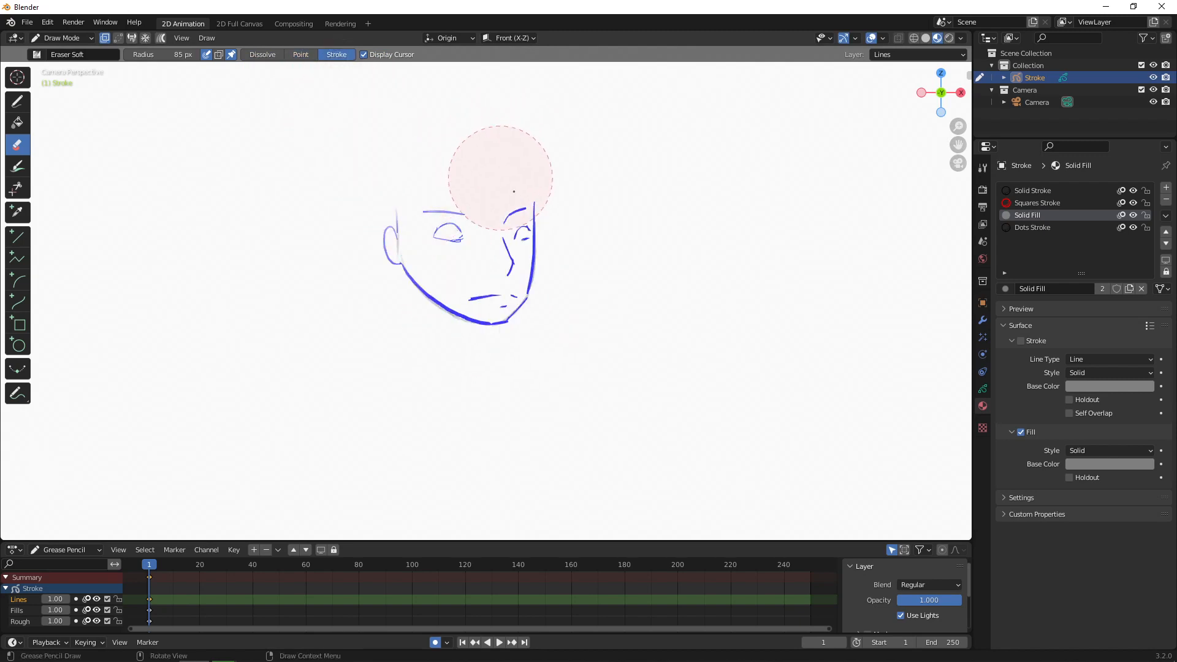
mouse_move(499, 165)
left_mouse_down()
mouse_move(517, 297)
mouse_move(376, 245)
mouse_move(539, 273)
left_mouse_up()
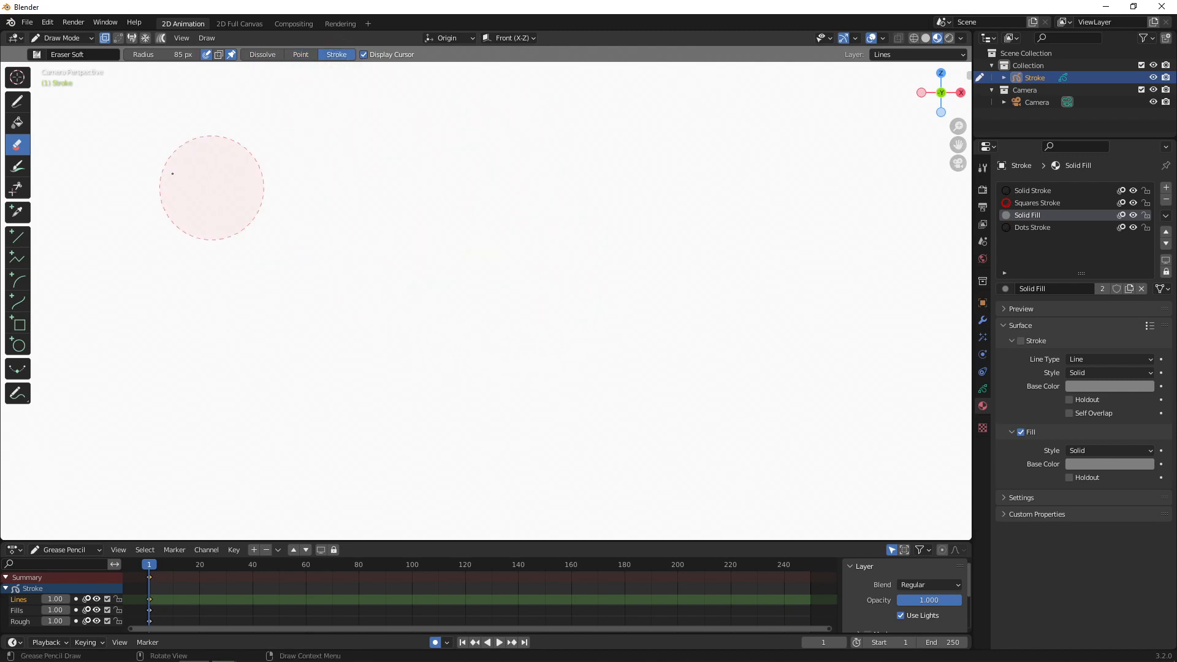
left_click(263, 54)
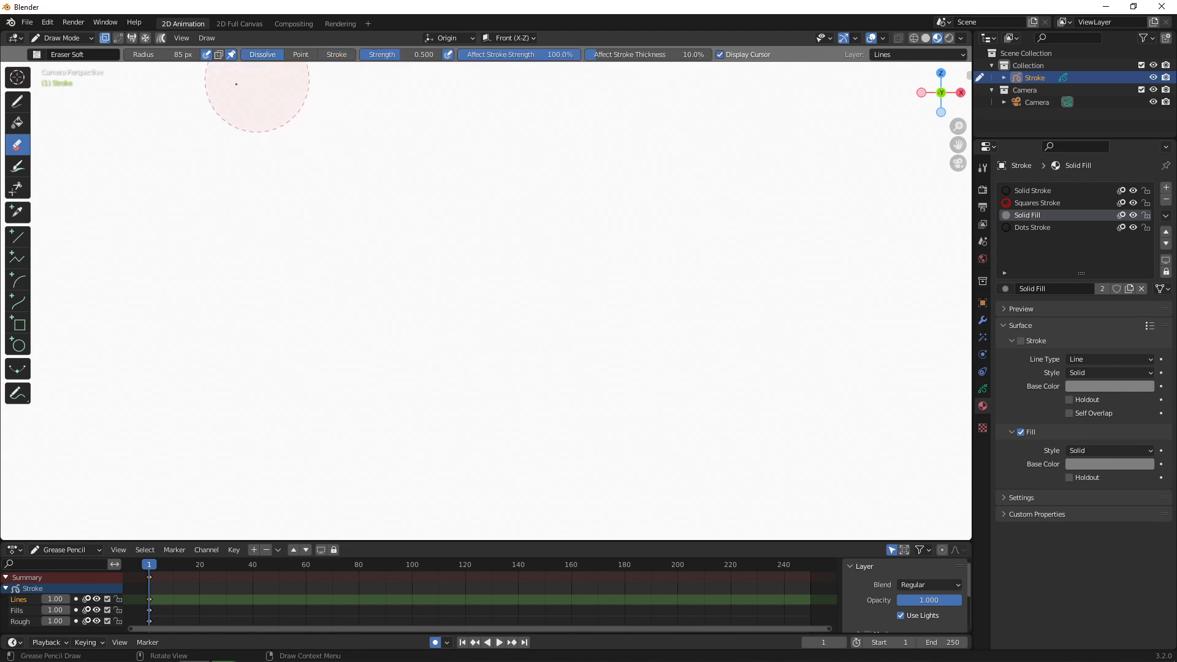
- Draw a large blue loop with the Ink Pen brush and tint its upper part black with the Tint tool
left_click(21, 108)
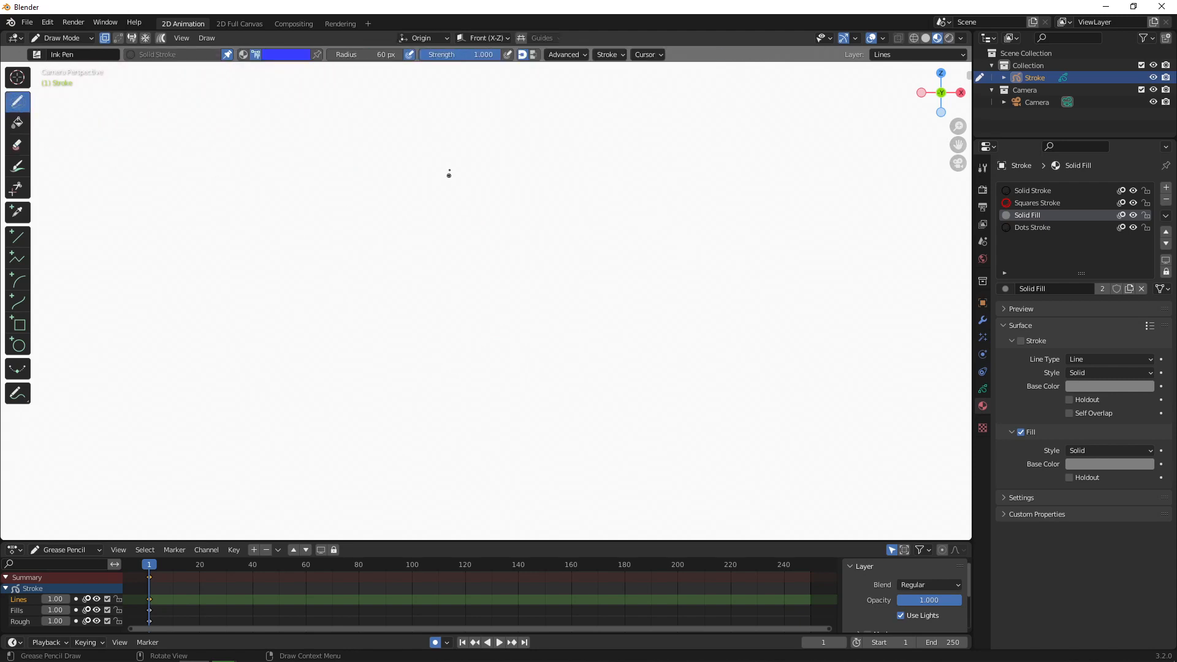
mouse_move(454, 165)
left_mouse_down()
mouse_move(562, 303)
mouse_move(321, 201)
left_mouse_up()
left_click(17, 170)
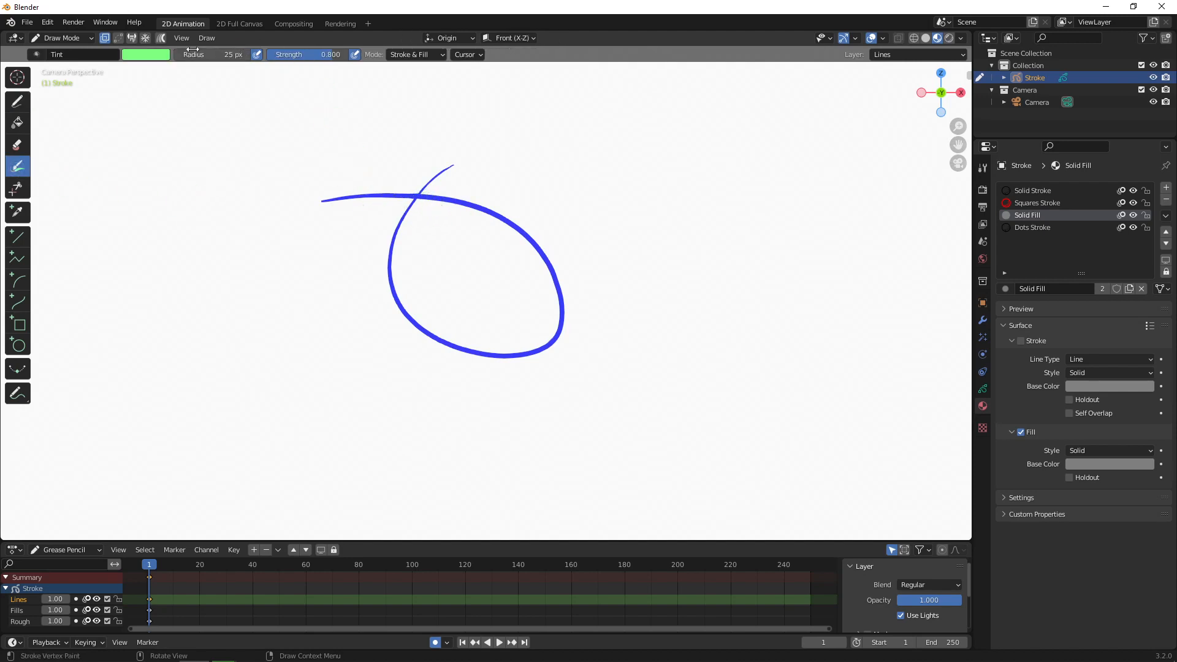
left_click(148, 56)
left_click_drag(207, 111, 203, 132)
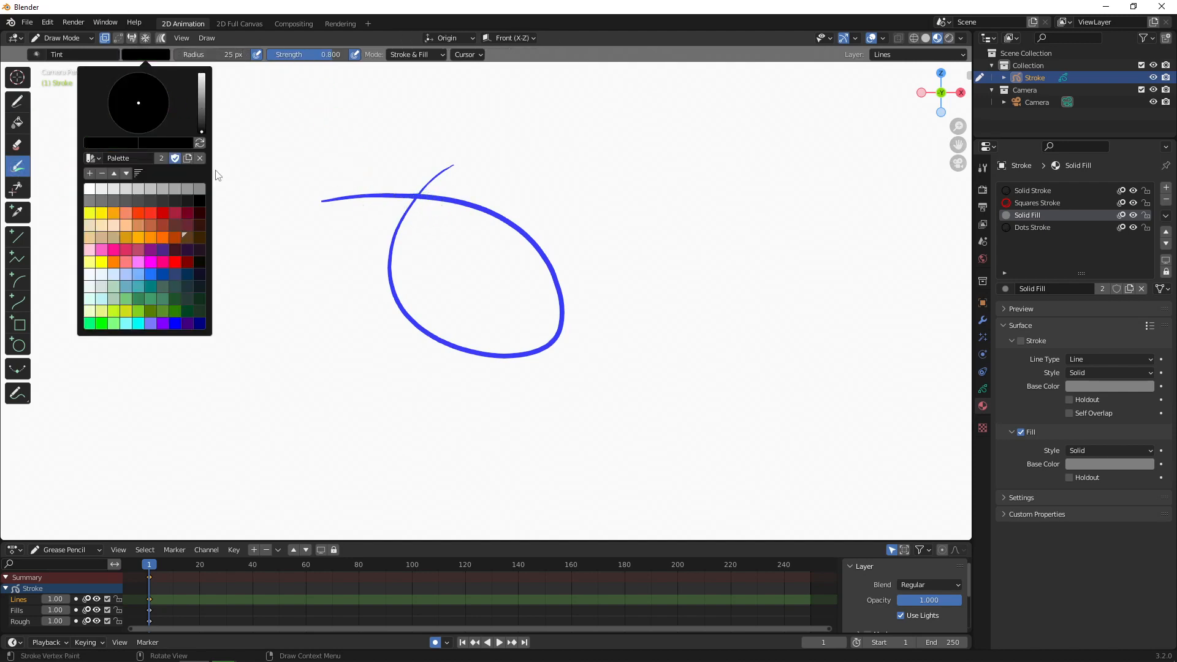
mouse_move(393, 195)
left_mouse_down()
mouse_move(413, 203)
mouse_move(423, 184)
mouse_move(525, 210)
left_mouse_up()
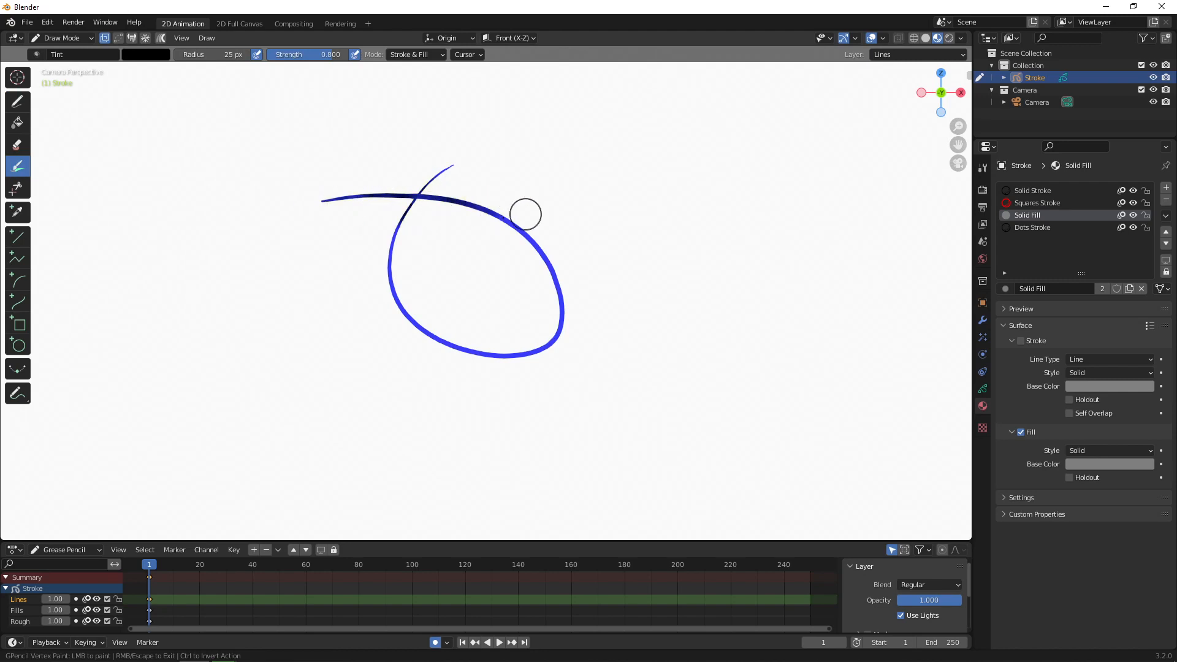
- Change the Tint color to red and tint the upper curve and upper-left side of the blue loop
left_click(146, 55)
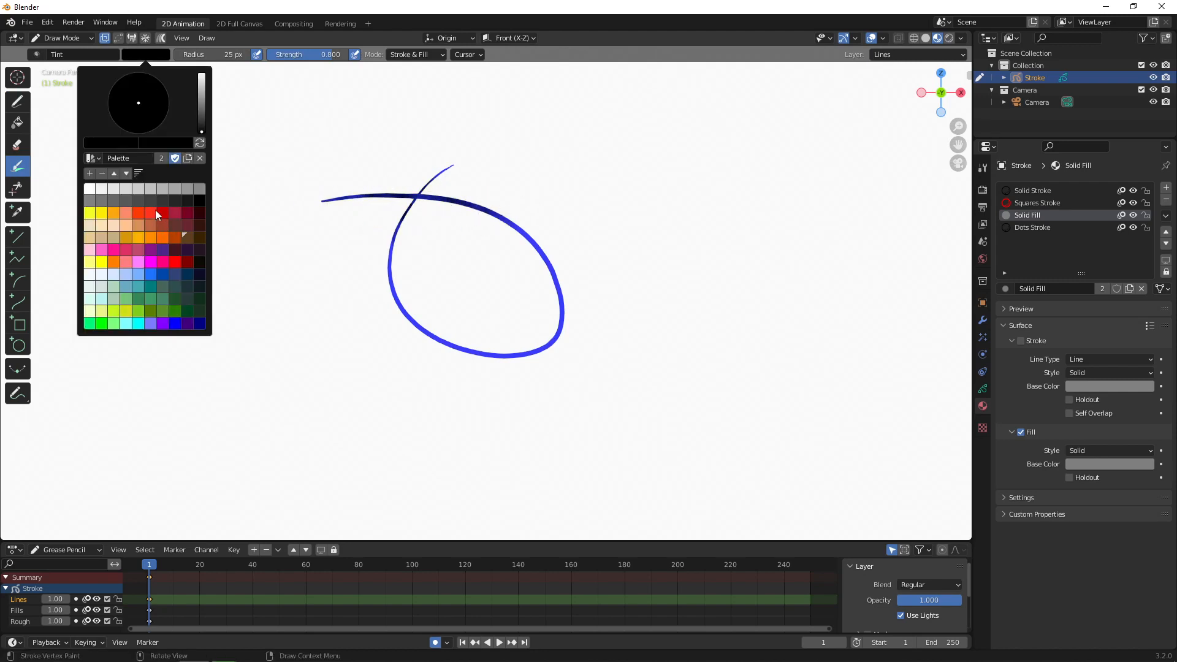
left_click(146, 56)
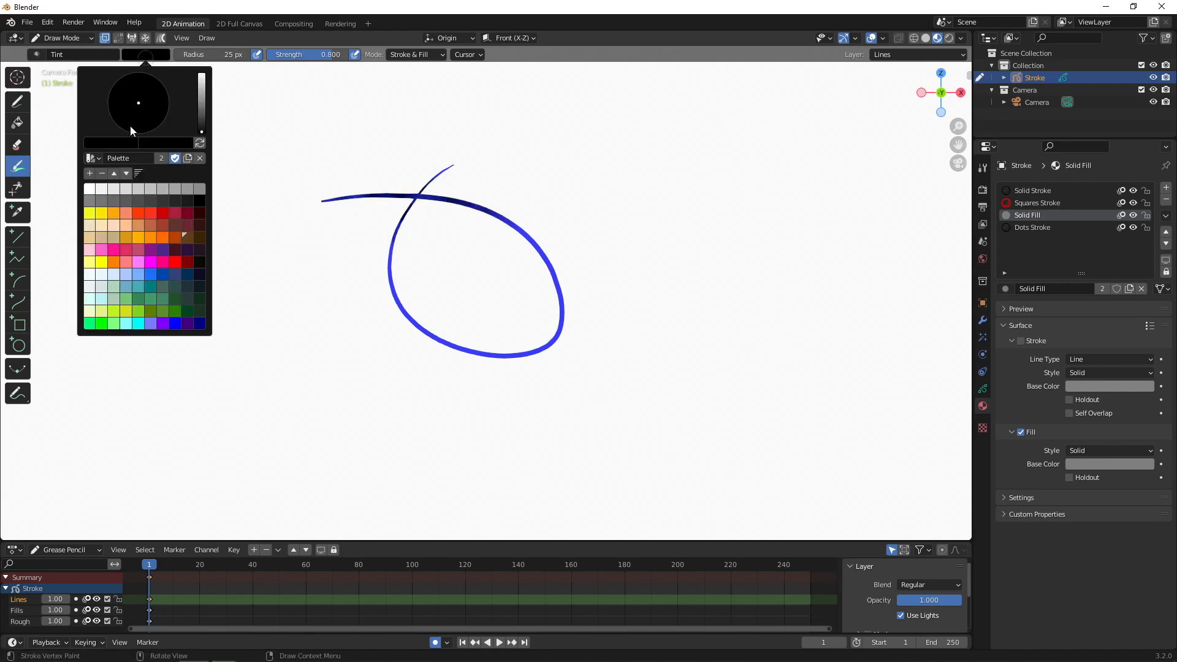
left_click(160, 212)
mouse_move(503, 217)
left_mouse_down()
mouse_move(447, 197)
mouse_move(399, 227)
mouse_move(386, 265)
left_mouse_up()
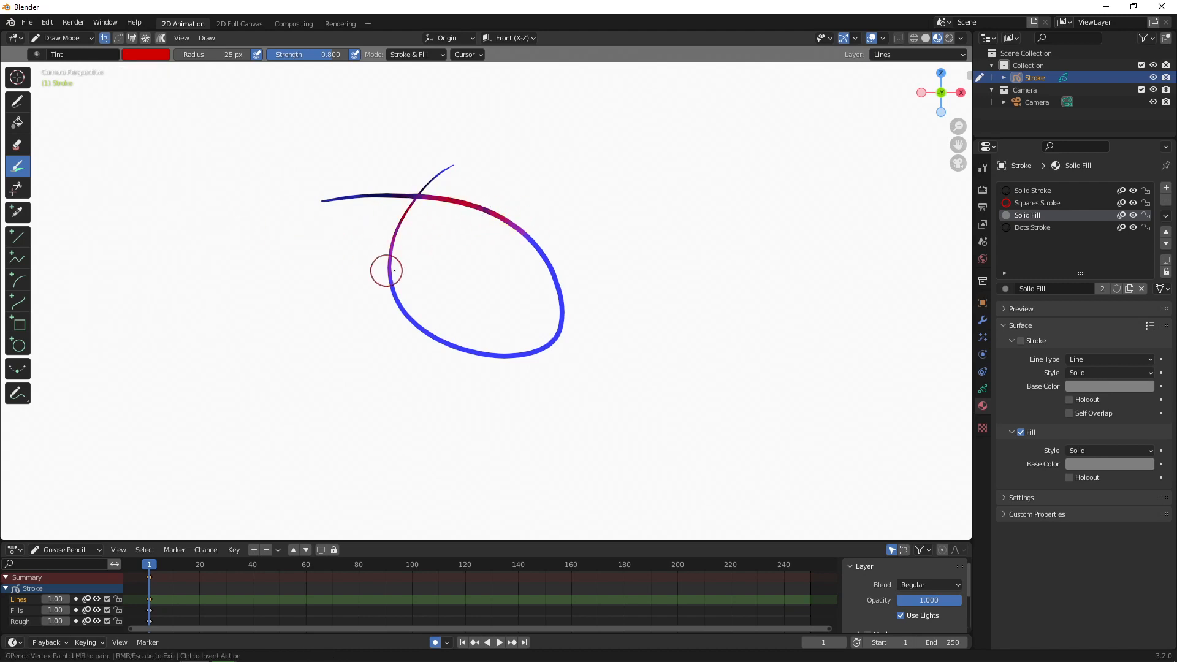
- Enlarge the Tint brush to 190 px, tint the entire loop red, and reduce the radius to 68 px
key("f")
left_click(632, 270)
mouse_move(521, 282)
left_mouse_down()
mouse_move(543, 296)
mouse_move(393, 163)
left_mouse_up()
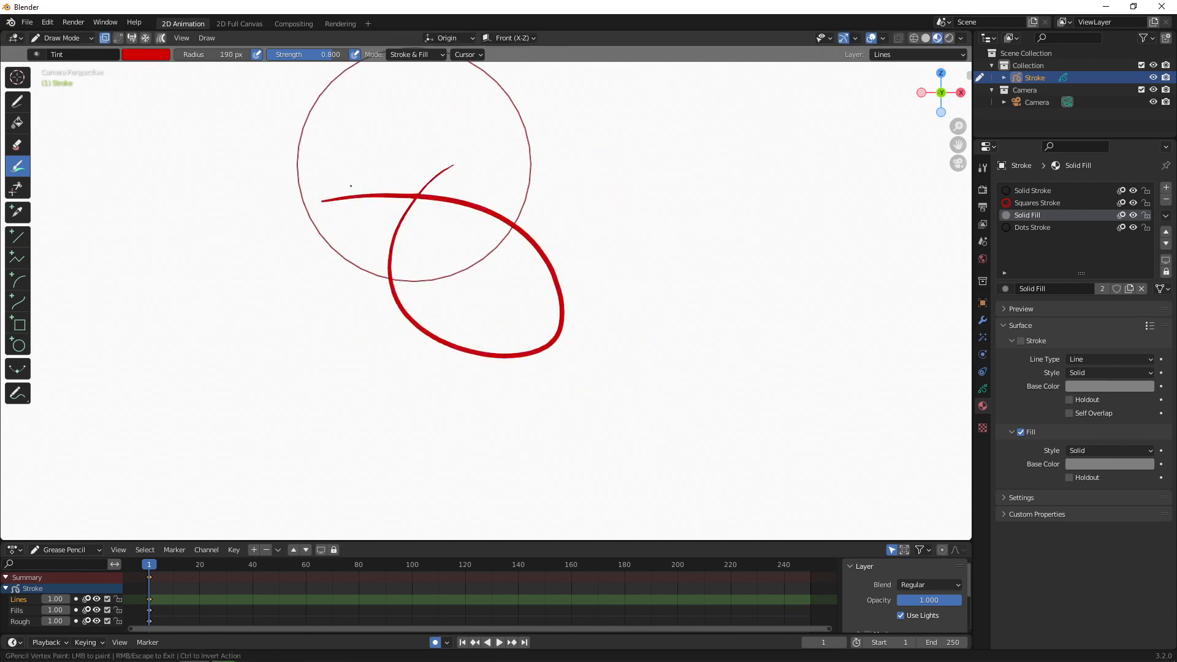
key("f")
left_click(369, 261)
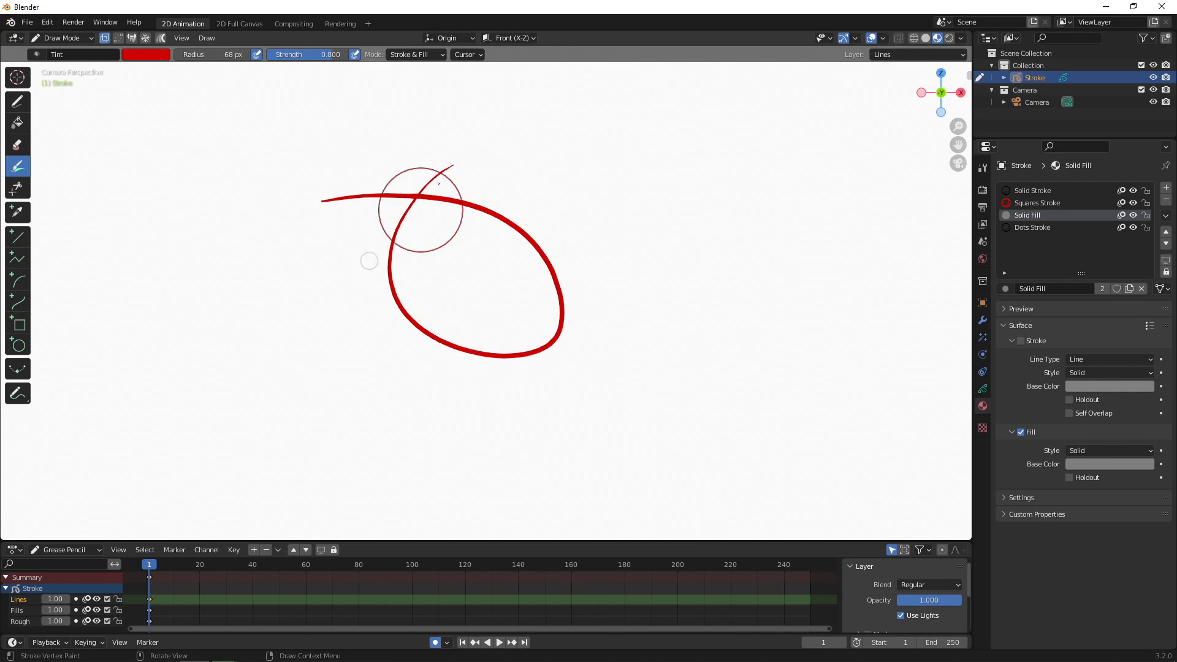
- Set the Tint mode to Stroke, choose a magenta color, and tint the upper part of the red loop
left_click(415, 57)
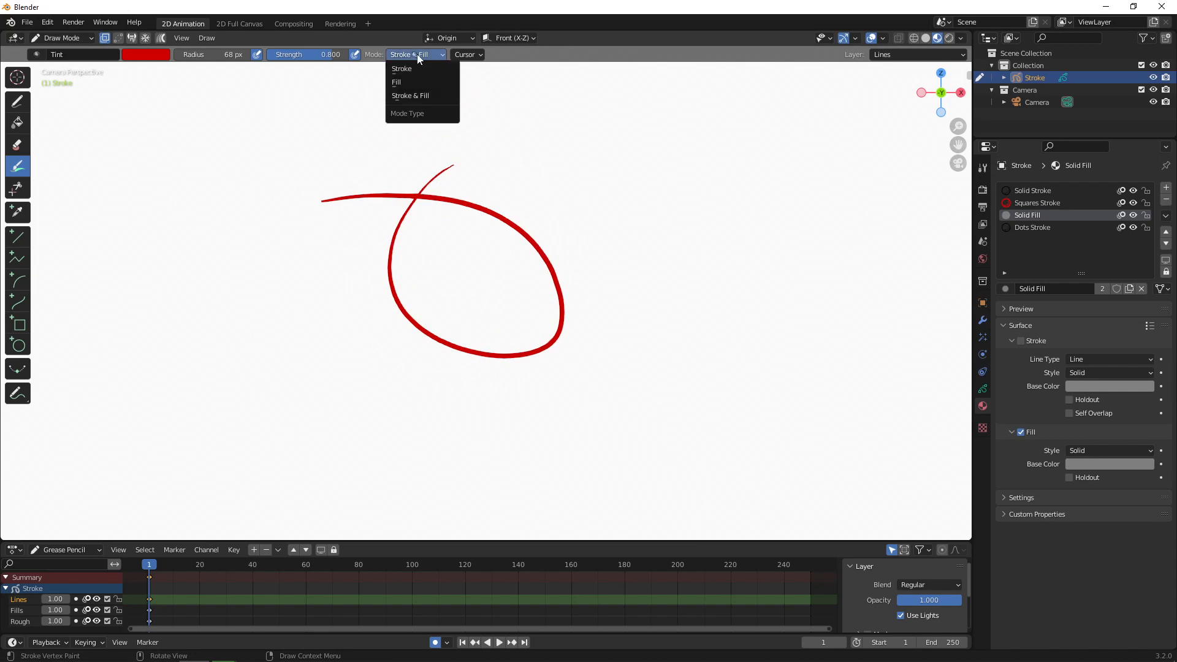
left_click(411, 66)
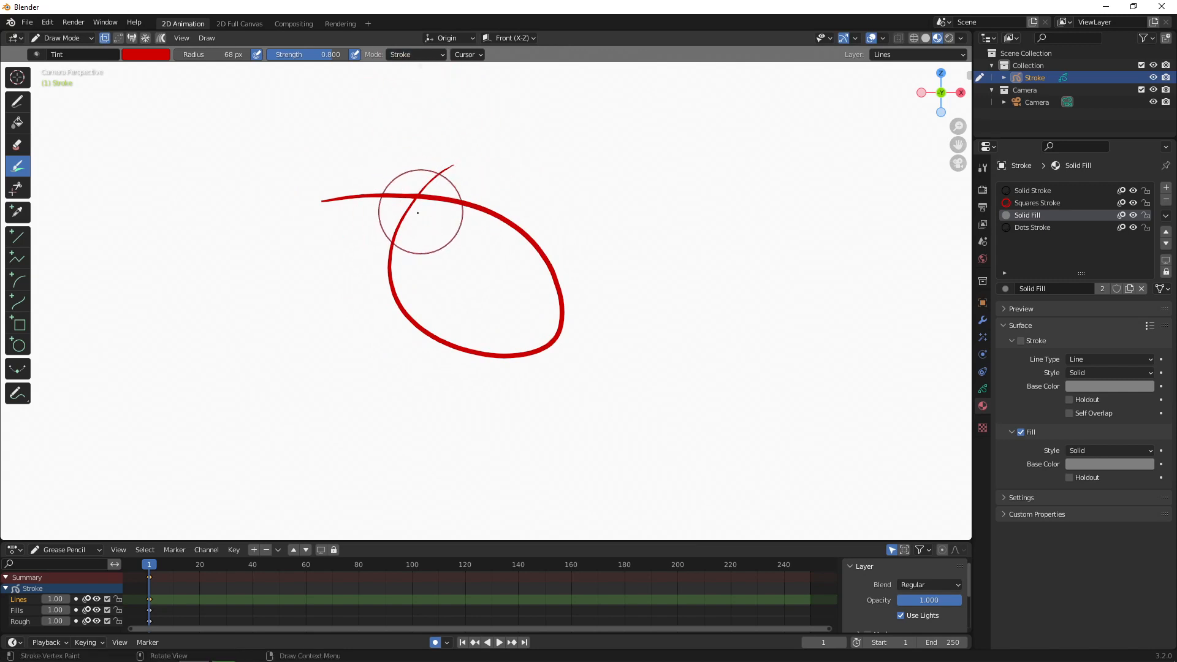
left_click(412, 56)
left_click(150, 56)
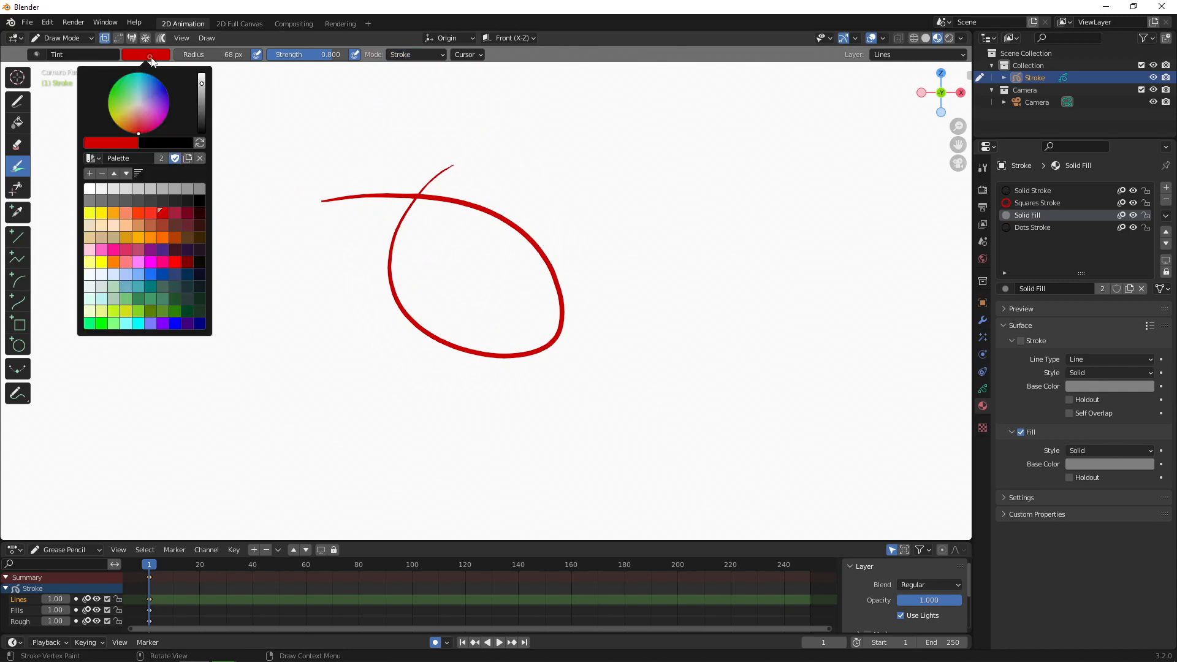
left_click(155, 112)
mouse_move(473, 228)
left_mouse_down()
mouse_move(411, 250)
mouse_move(365, 183)
left_mouse_up()
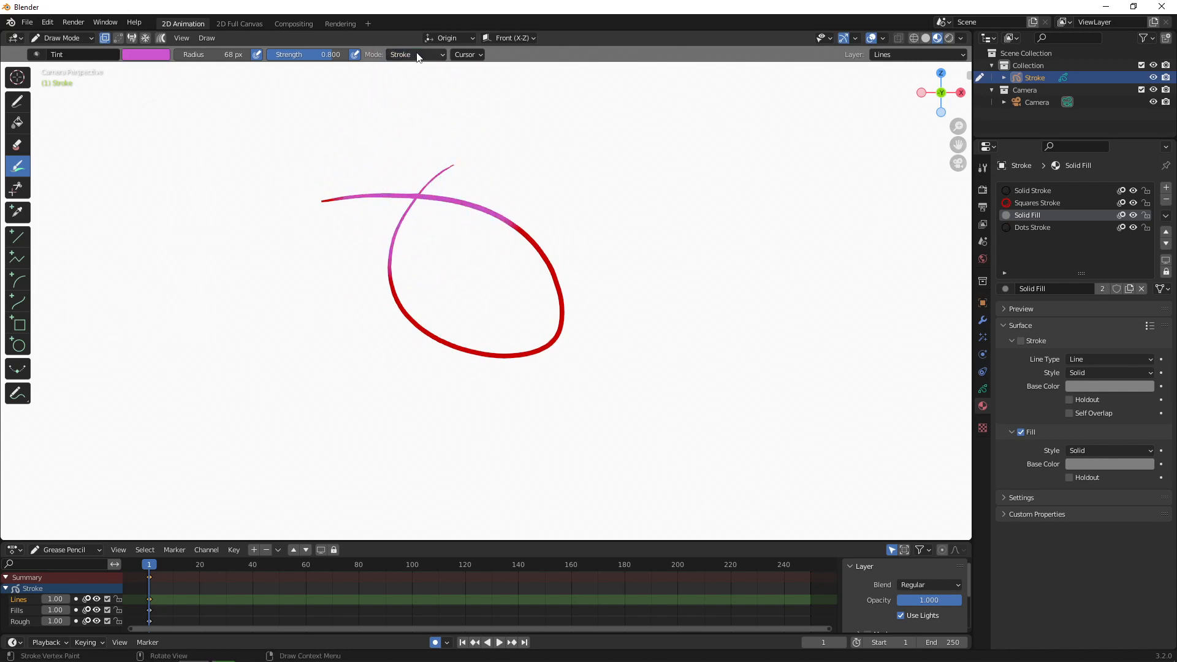
- Try tinting the loop's upper-left part in Fill mode, and set the Tint mode back to Stroke & Fill
left_click(417, 54)
left_click(409, 84)
mouse_move(404, 239)
left_mouse_down()
mouse_move(449, 219)
mouse_move(401, 218)
left_mouse_up()
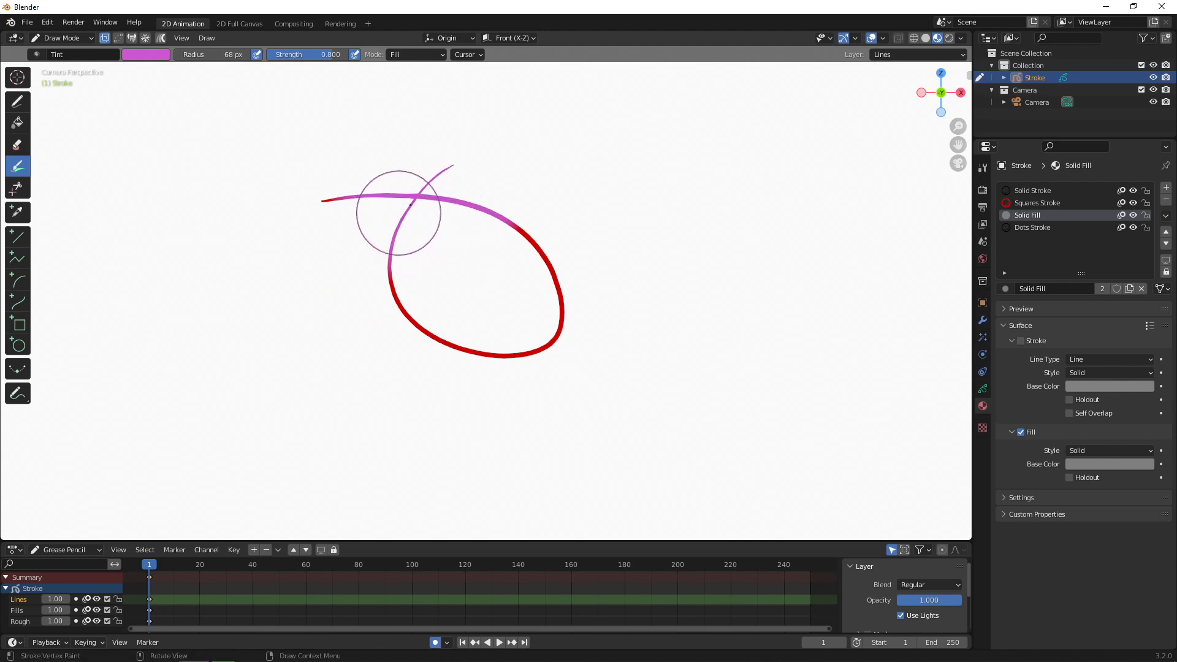
left_click(410, 54)
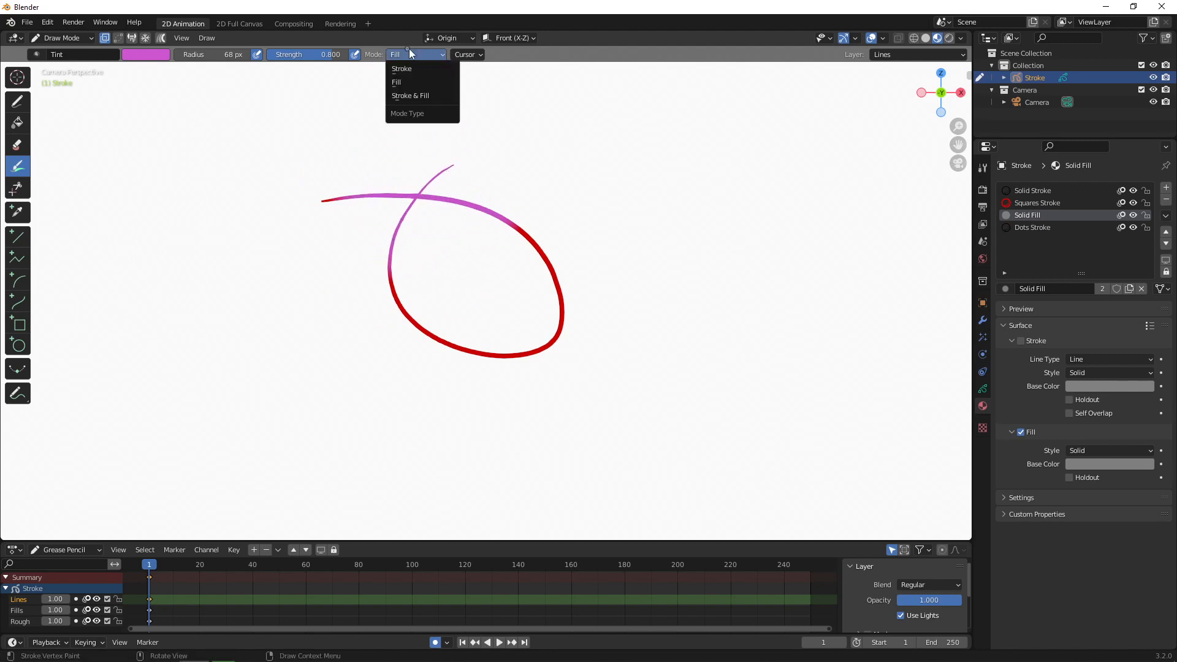
left_click(410, 95)
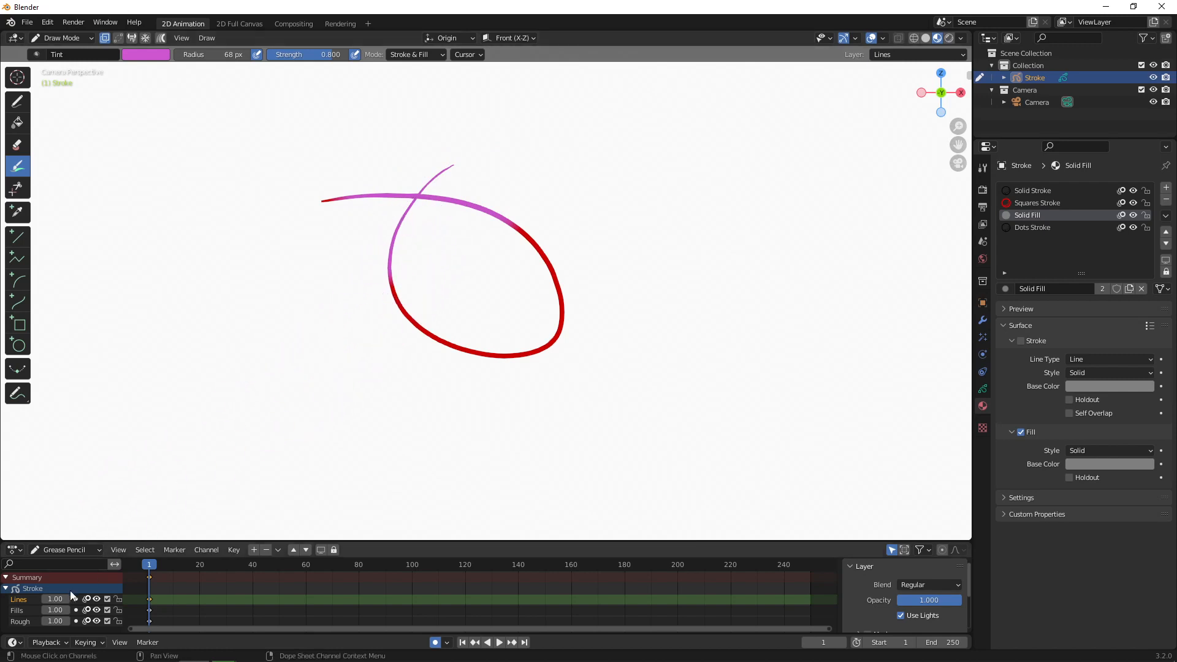
- Delete the loop's strokes in Edit Mode and return to Draw Mode
key("ctrl+Tab")
left_click(570, 256)
key("x")
left_click(568, 256)
key("Tab")
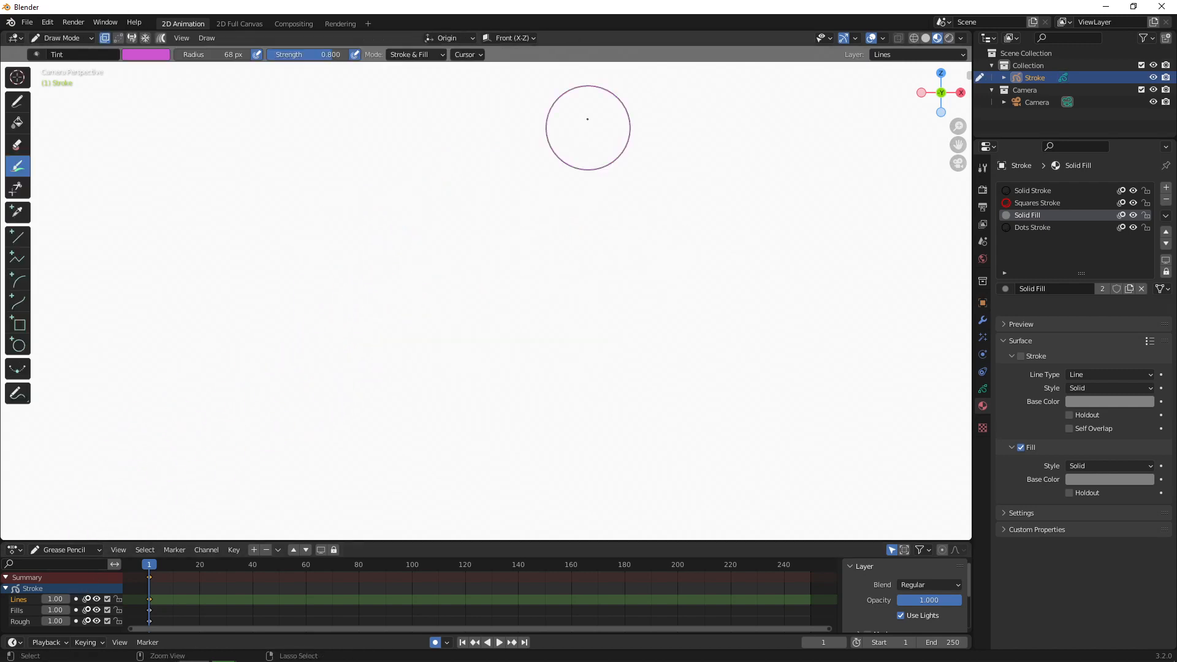
- Switch to the Draw tool with the Ink Pen brush and set its color to black
left_click(17, 102)
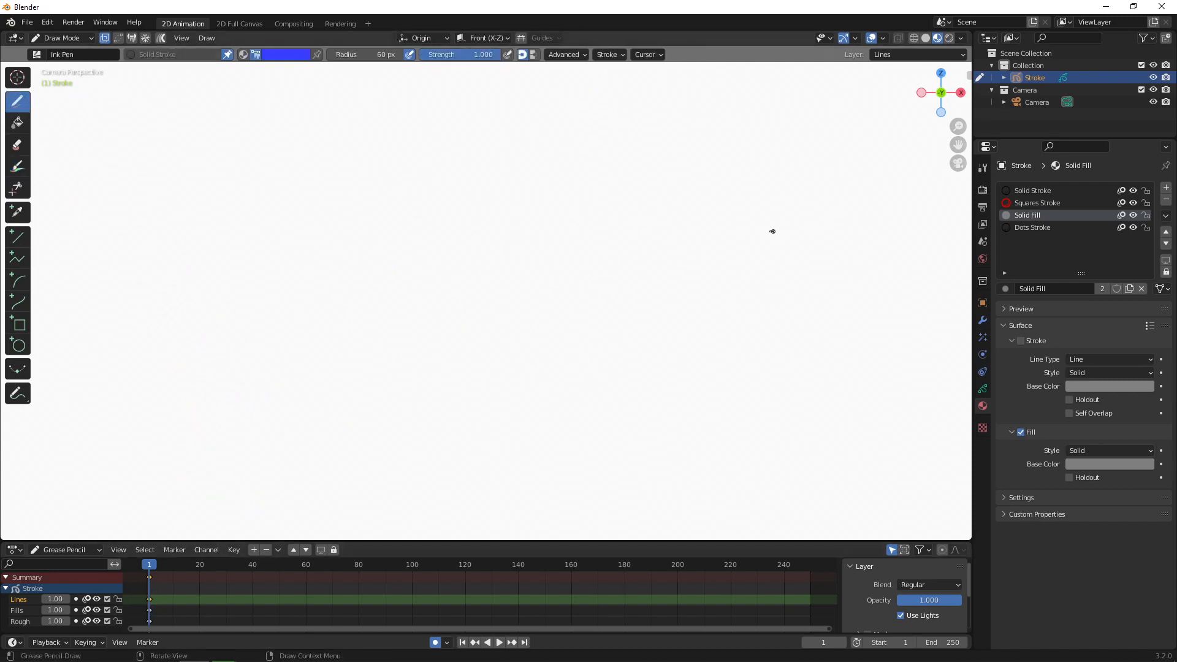
key("ctrl")
left_click_drag(958, 126, 797, 213)
key("ctrl")
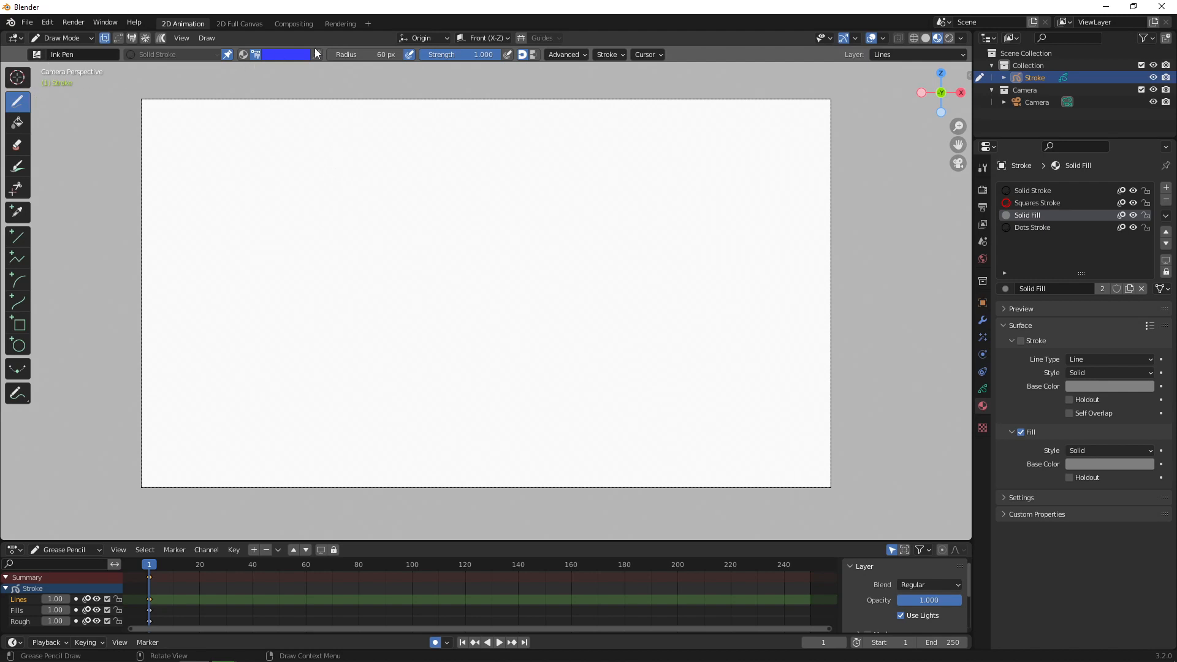
left_click(295, 54)
left_click_drag(343, 97, 381, 159)
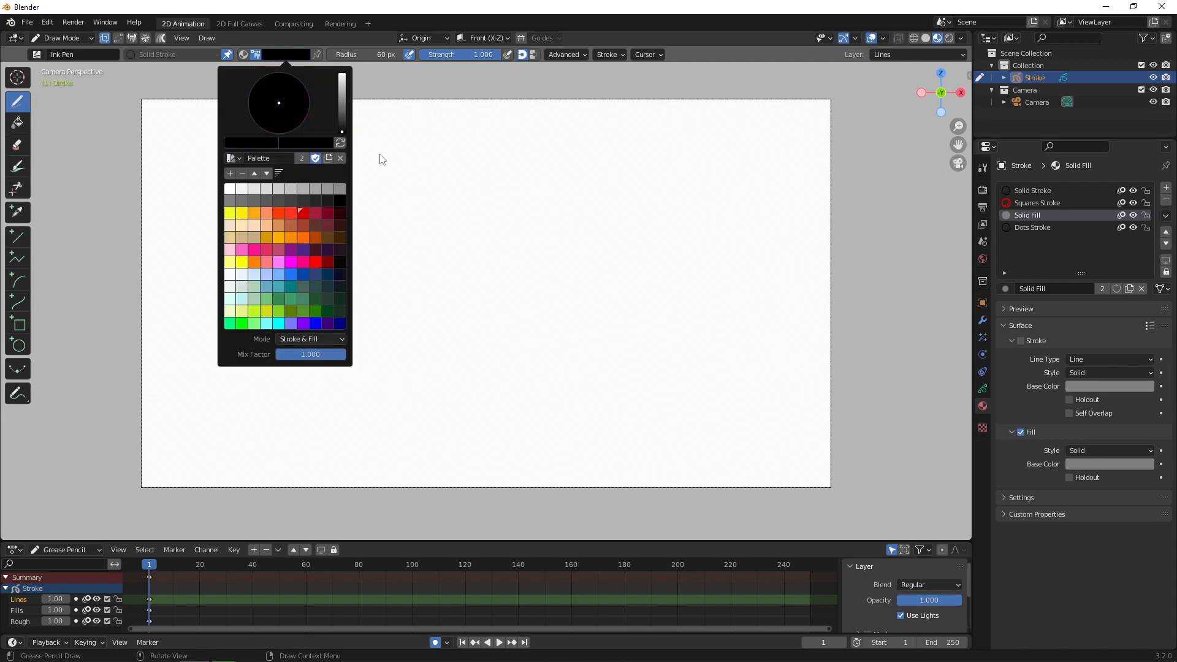
- Try two Ink Pen strokes on the Lines layer, undoing each one
mouse_move(461, 143)
left_mouse_down()
mouse_move(481, 195)
mouse_move(579, 324)
left_mouse_up()
key("ctrl+z")
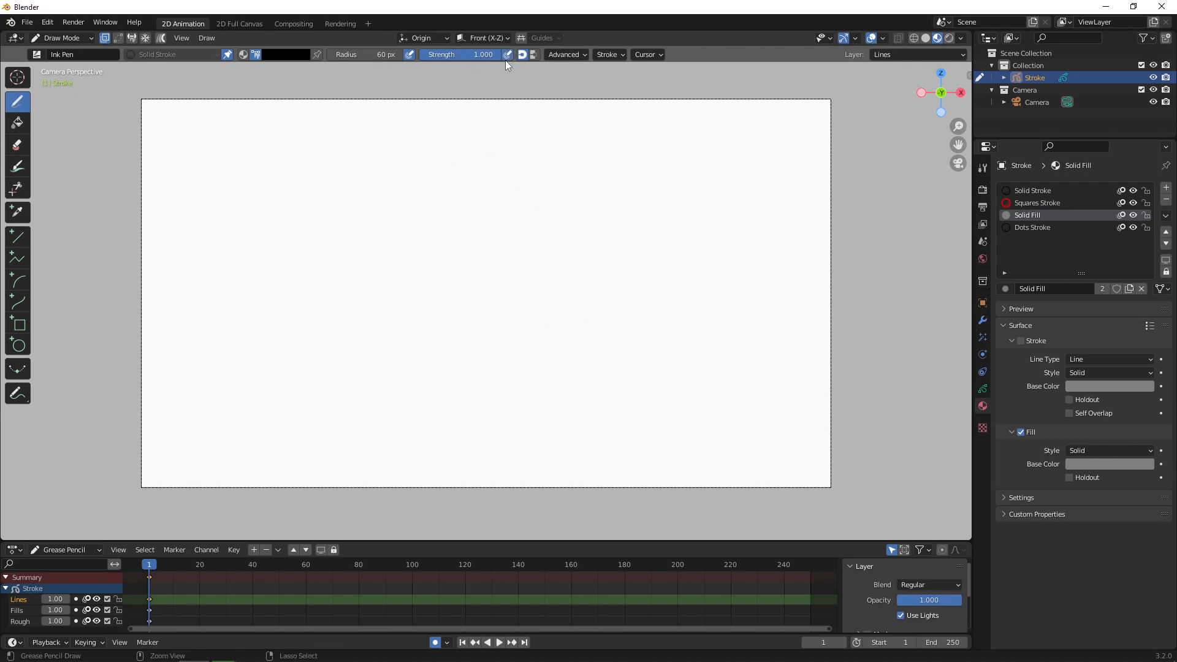
mouse_move(477, 160)
left_mouse_down()
mouse_move(410, 297)
mouse_move(477, 335)
left_mouse_up()
key("ctrl+z")
- Make the Rough layer active, try one stroke on it, and undo the stroke
left_click(20, 621)
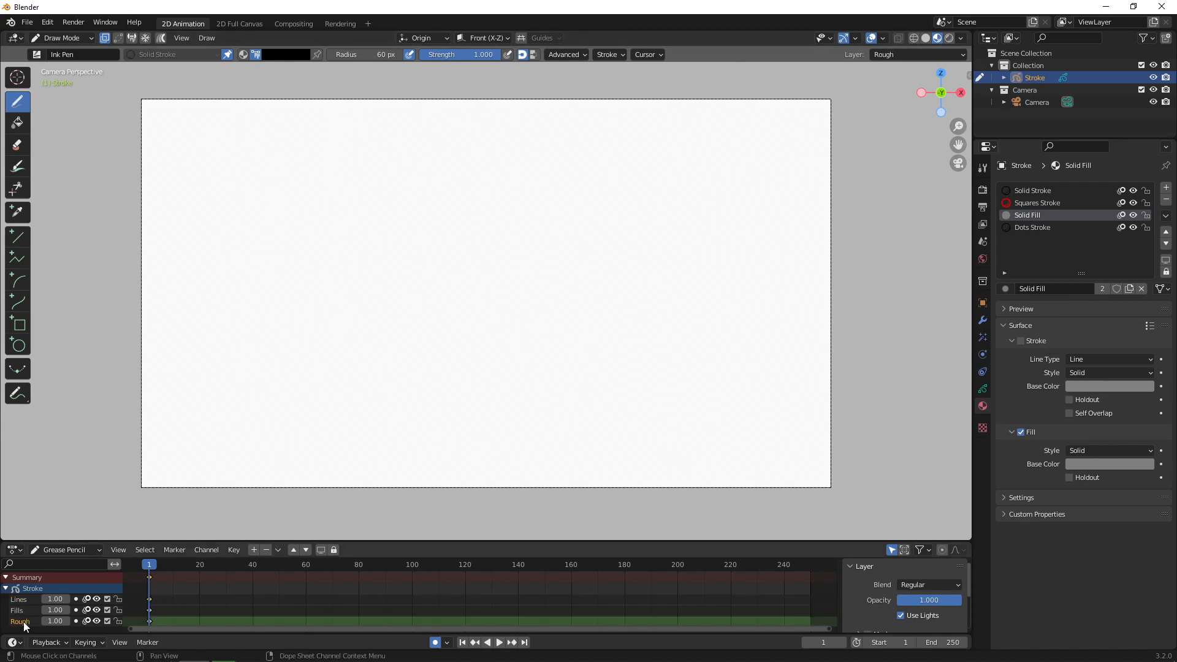
left_click_drag(507, 193, 537, 318)
key("ctrl+z")
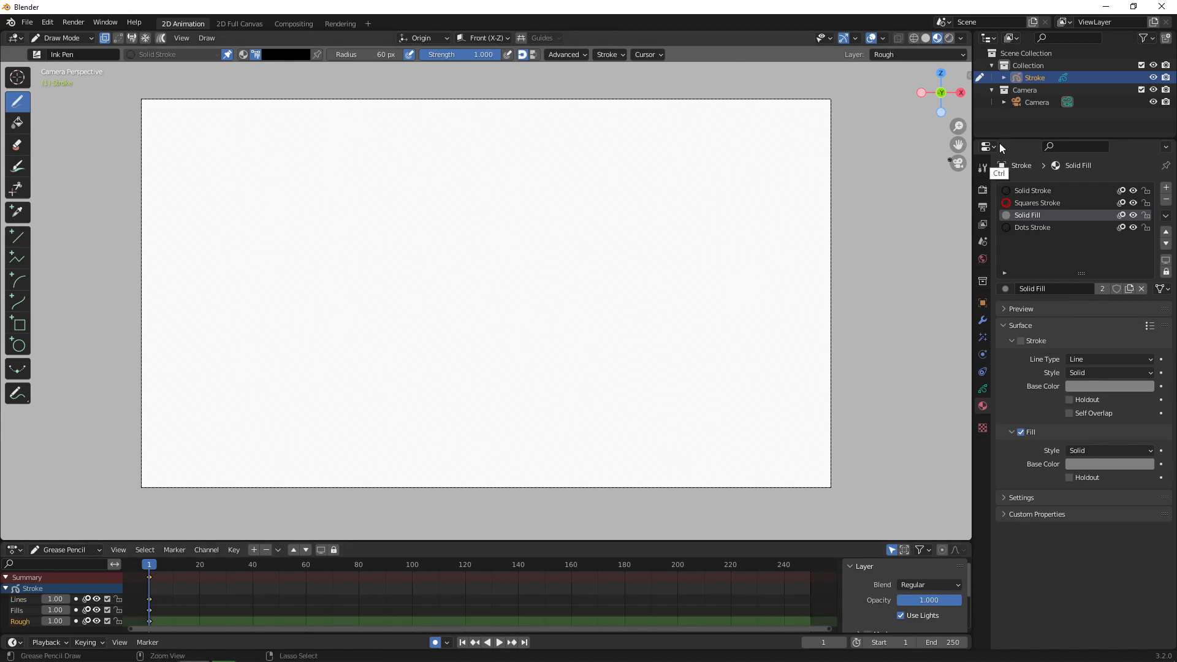
- Try other names such as scene for the Stroke object, and restore the name Stroke
left_click(1019, 77)
double_click(1019, 79)
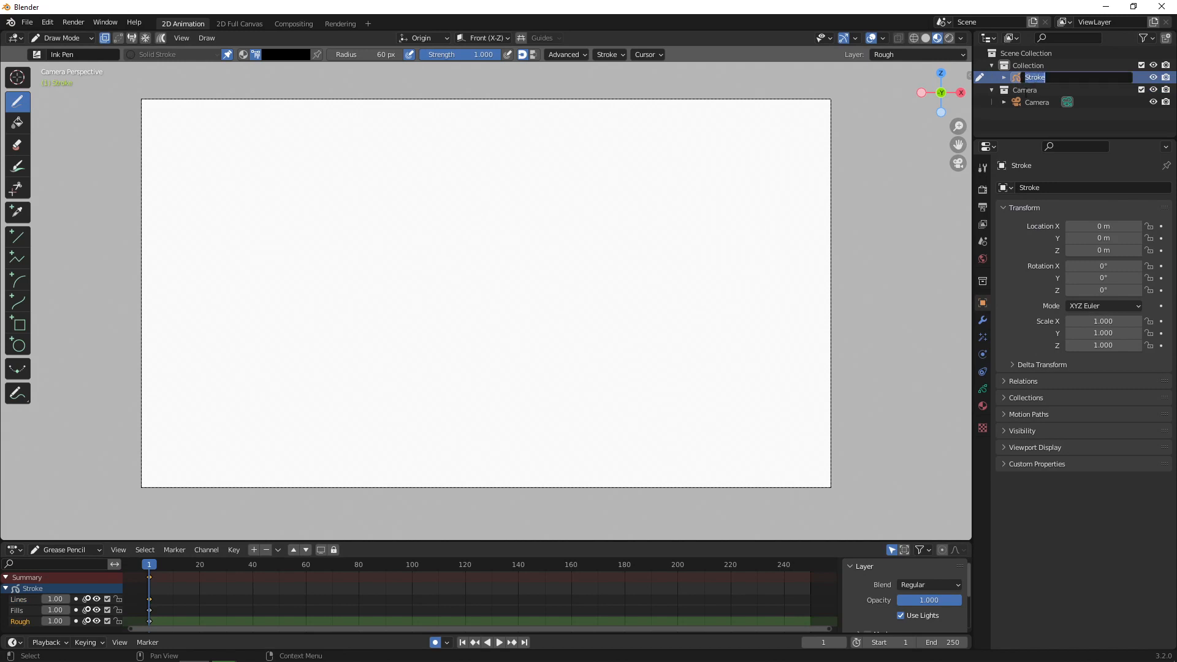
type("scene")
key("ctrl+BackSpace")
type("obj")
key("BackSpace")
type("scene")
key("BackSpace")
key("BackSpace")
key("BackSpace")
key("BackSpace")
type("Stroke")
key("Return")
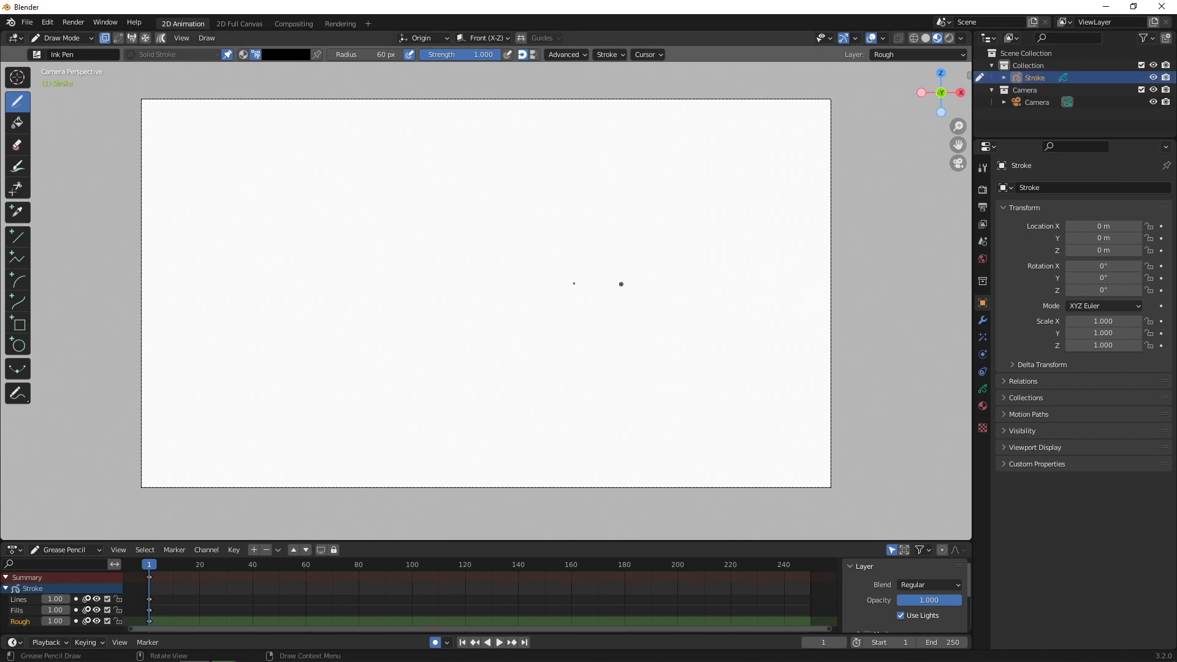
- Try a vertical Ink Pen stroke on the Rough layer and undo it
key("ctrl+Tab")
key("ctrl+Tab")
left_click_drag(447, 214, 451, 367)
key("ctrl+z")
- Examine the New File templates and the Save Startup File option in the 2D Animation defaults
key("ctrl+n")
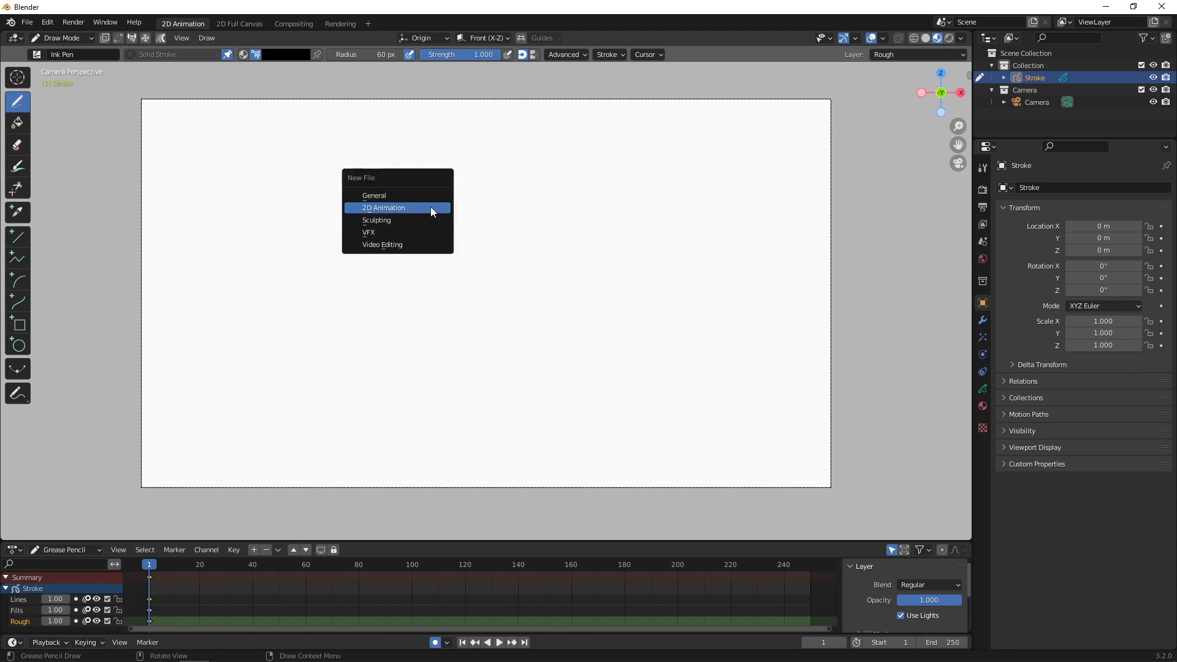
left_click(430, 207)
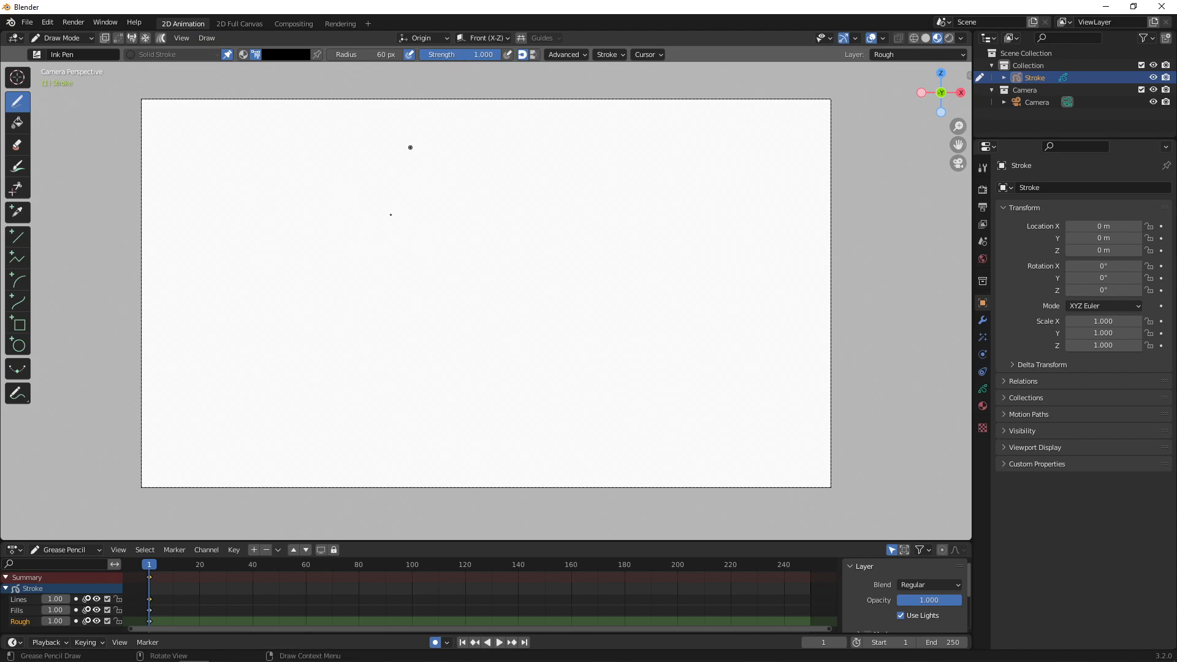
left_click(27, 23)
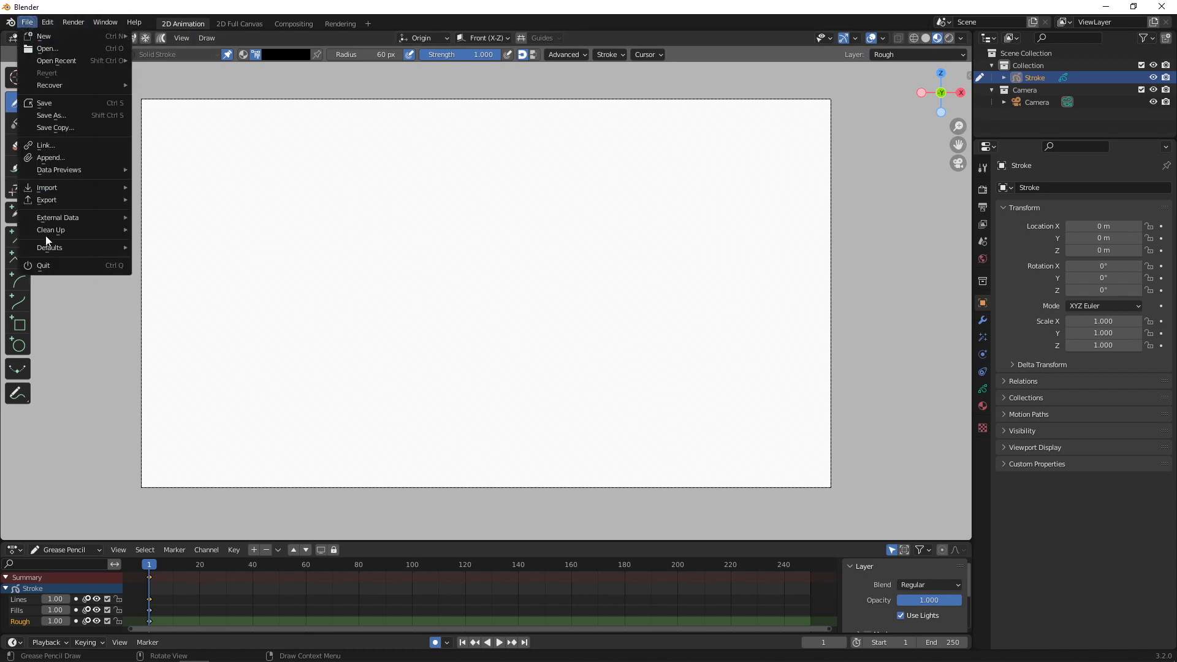
mouse_move(50, 249)
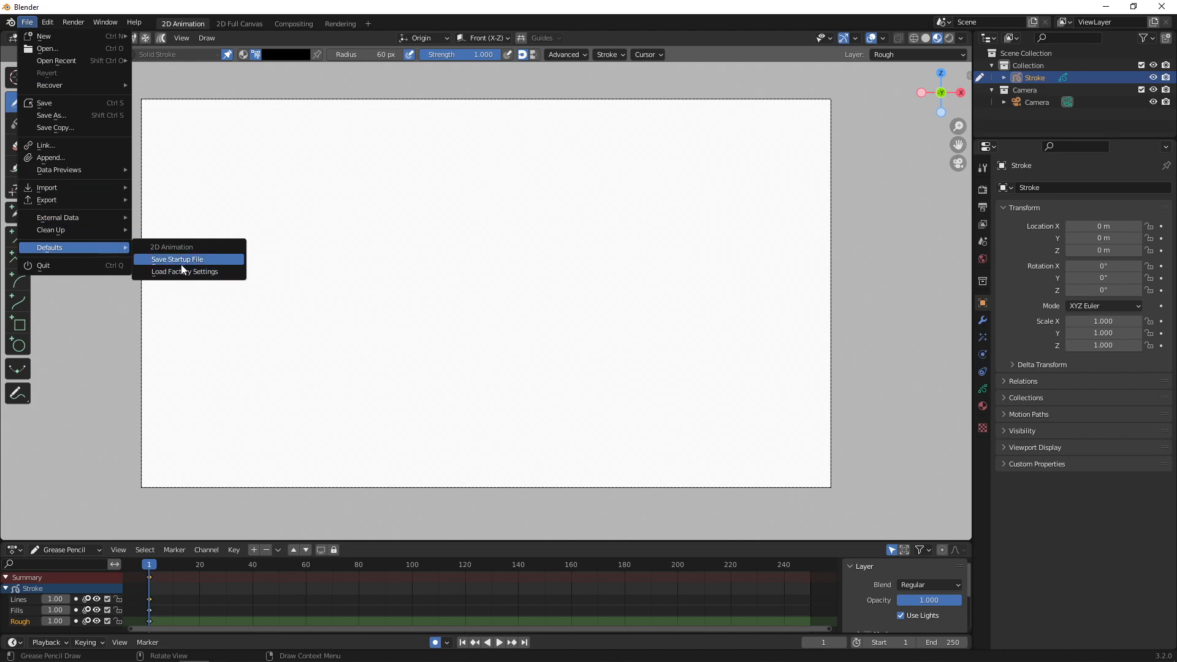
left_click(27, 22)
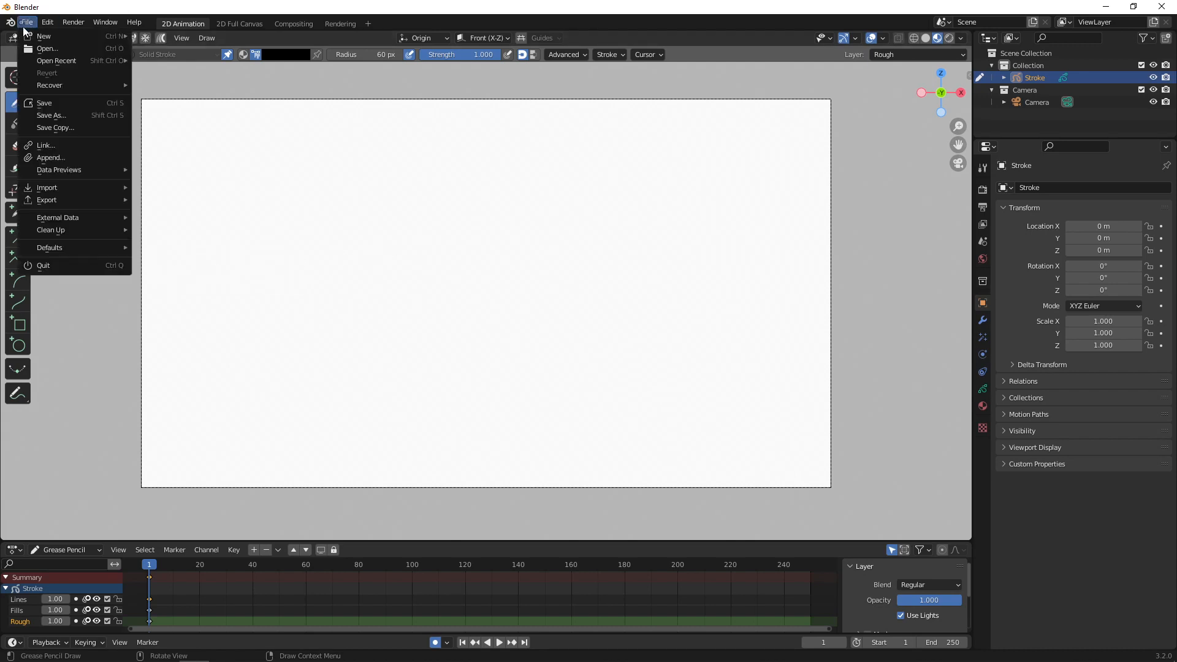
mouse_move(50, 248)
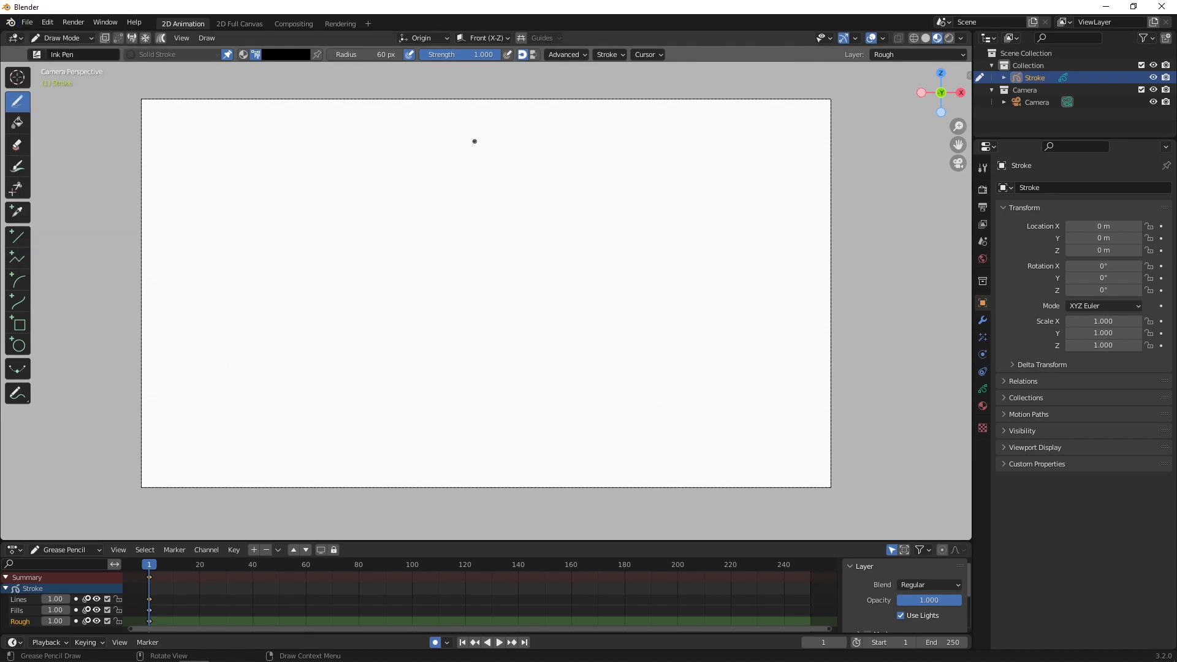
- Create a new 2D Animation file without saving the current one
key("ctrl+n")
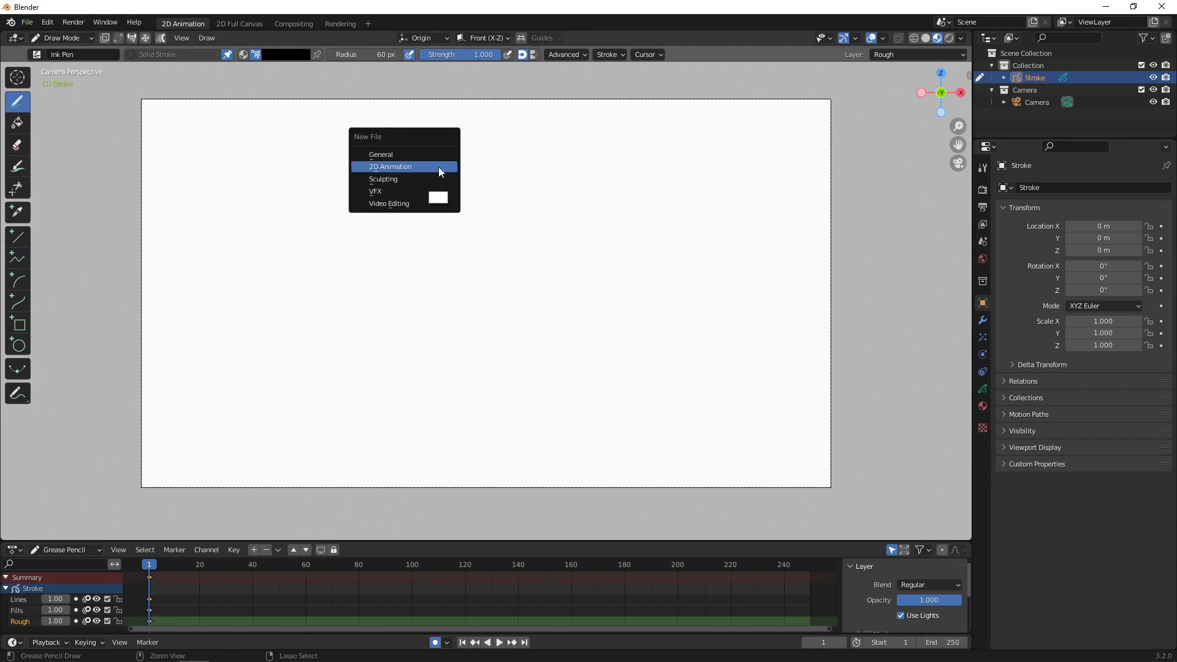
left_click(407, 167)
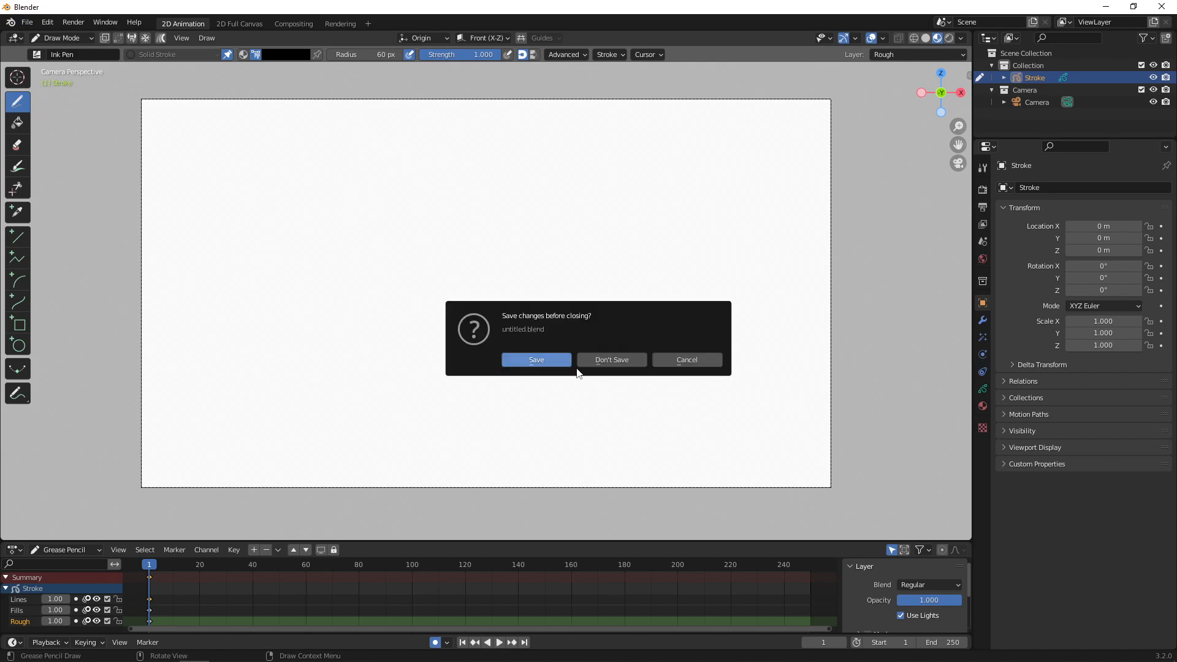
left_click(610, 361)
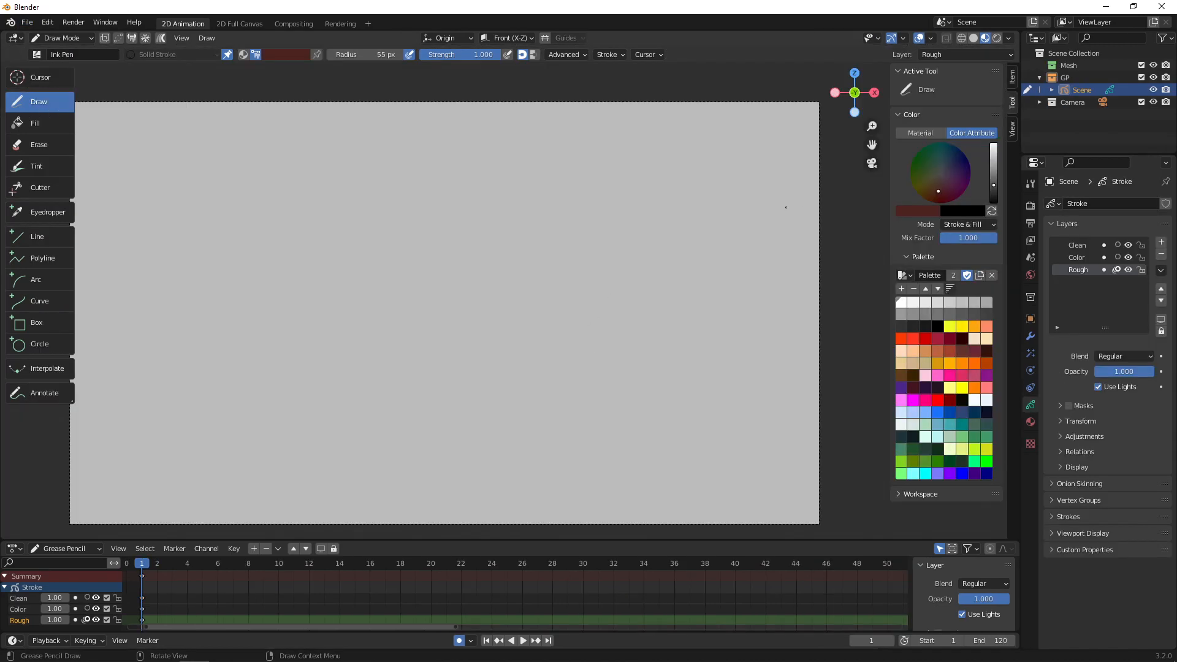
- Show the sidebar's tool settings, collapse Brushes, and move the Color section directly below Active Tool
key("n")
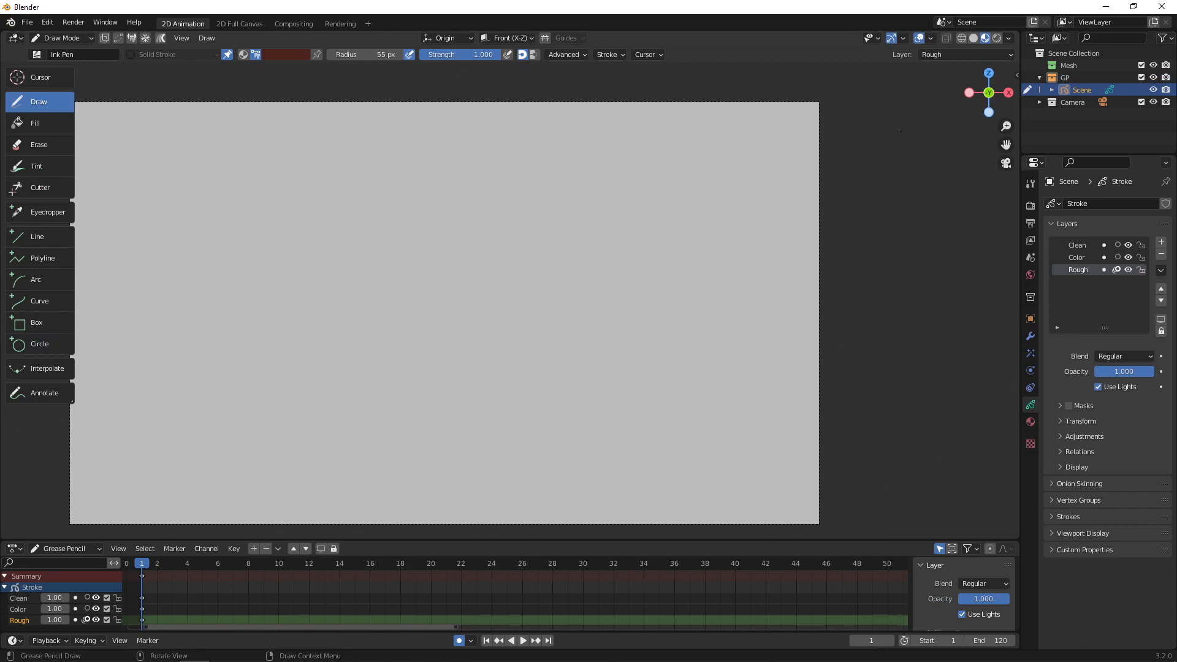
key("n")
left_click(1011, 77)
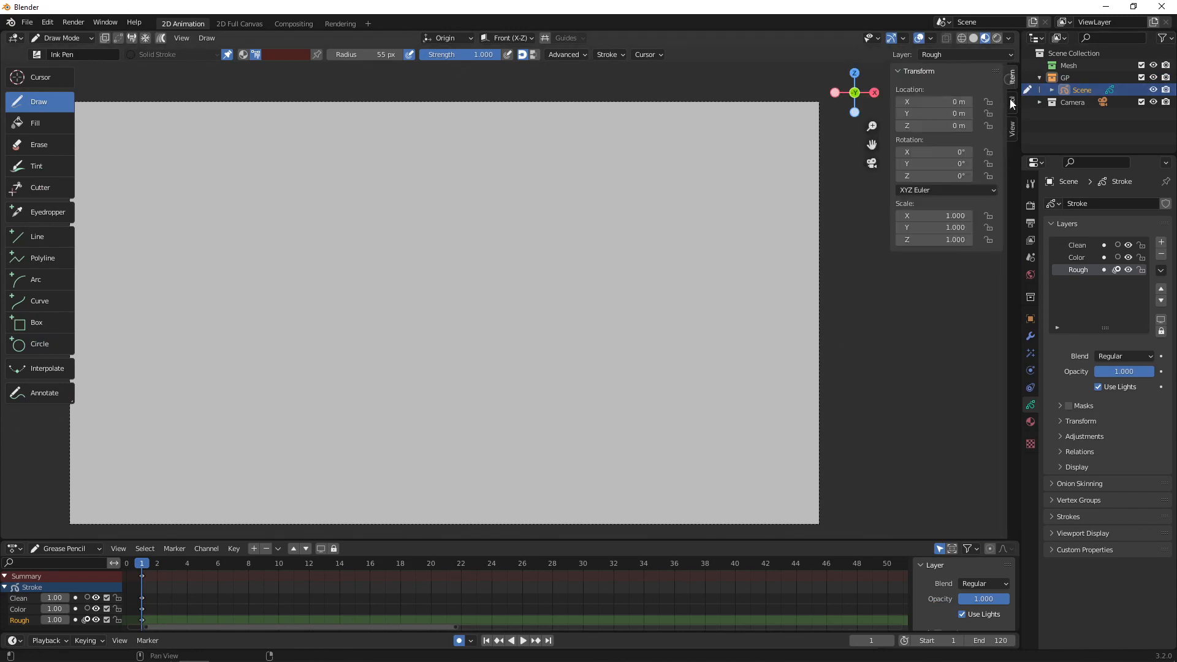
left_click(1011, 103)
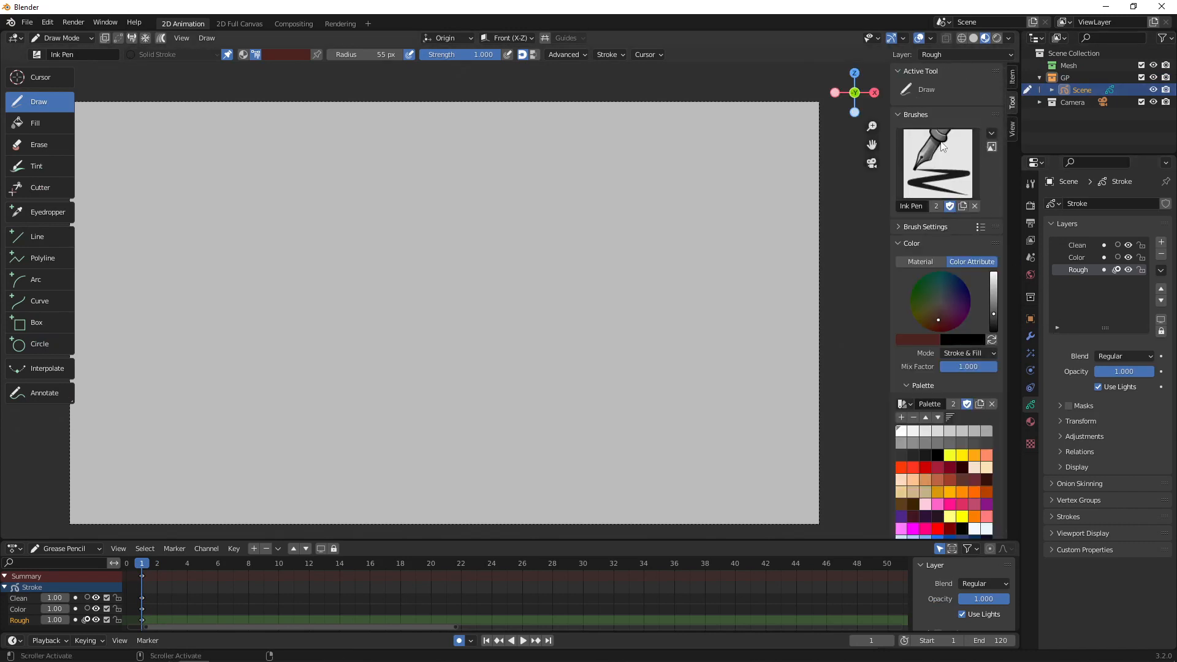
left_click(920, 115)
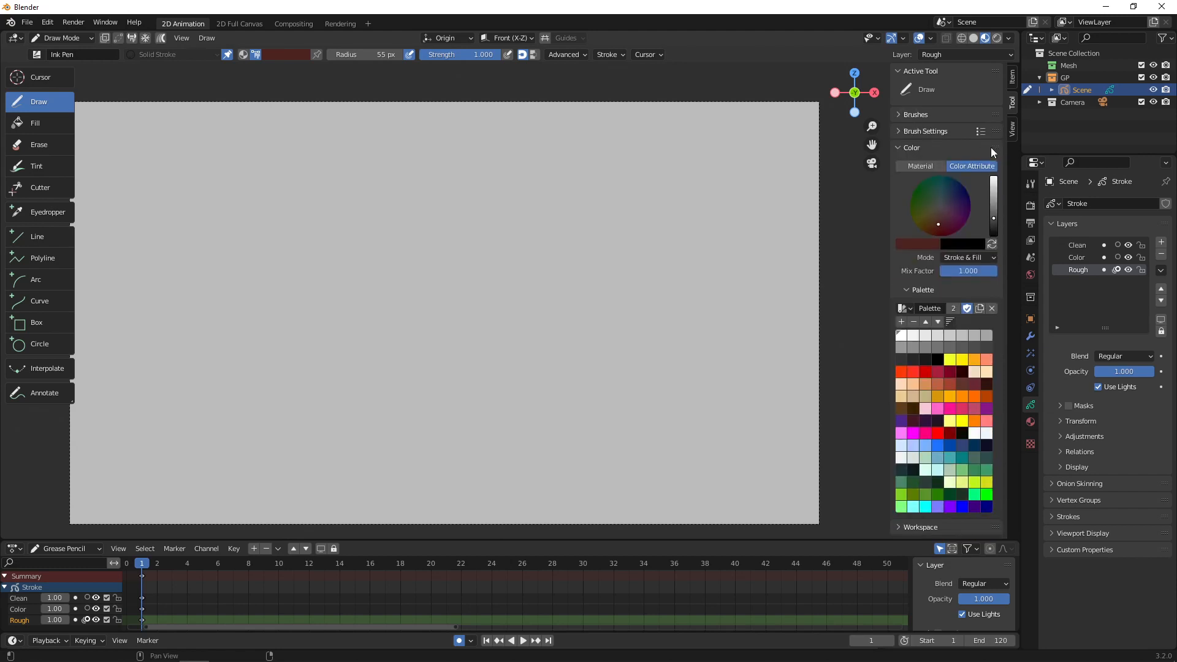
left_click_drag(990, 147, 993, 104)
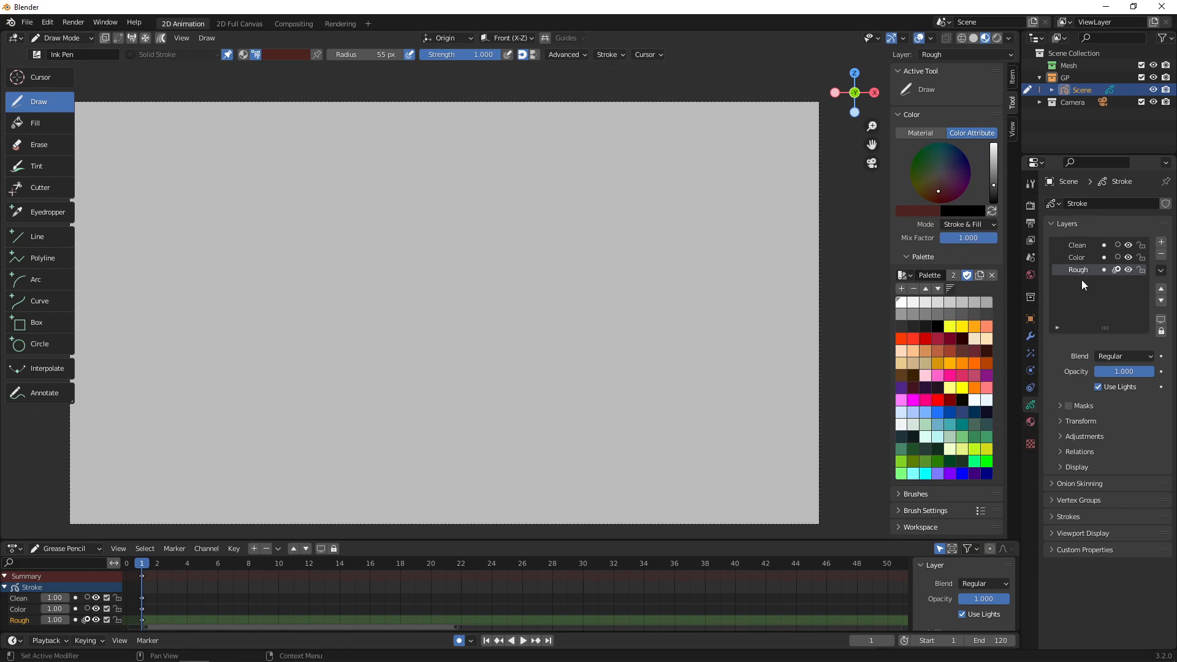
- Display the Scene object's material properties and make the timeline area slightly taller
left_click(1031, 336)
left_click(1030, 355)
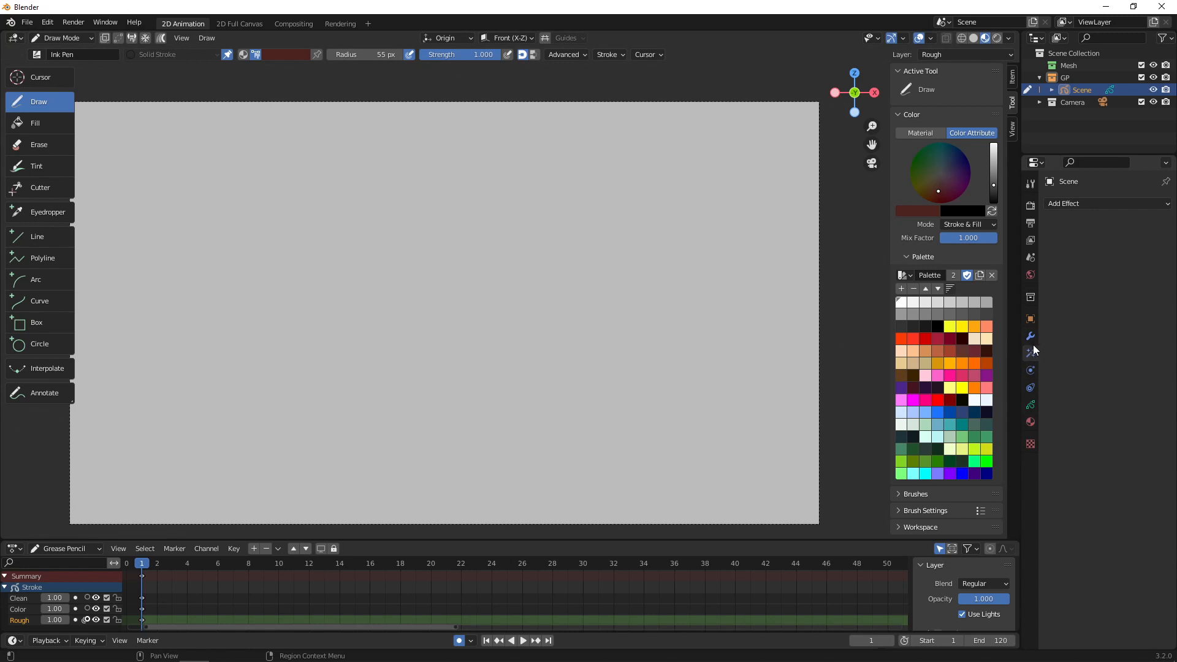
left_click(1031, 422)
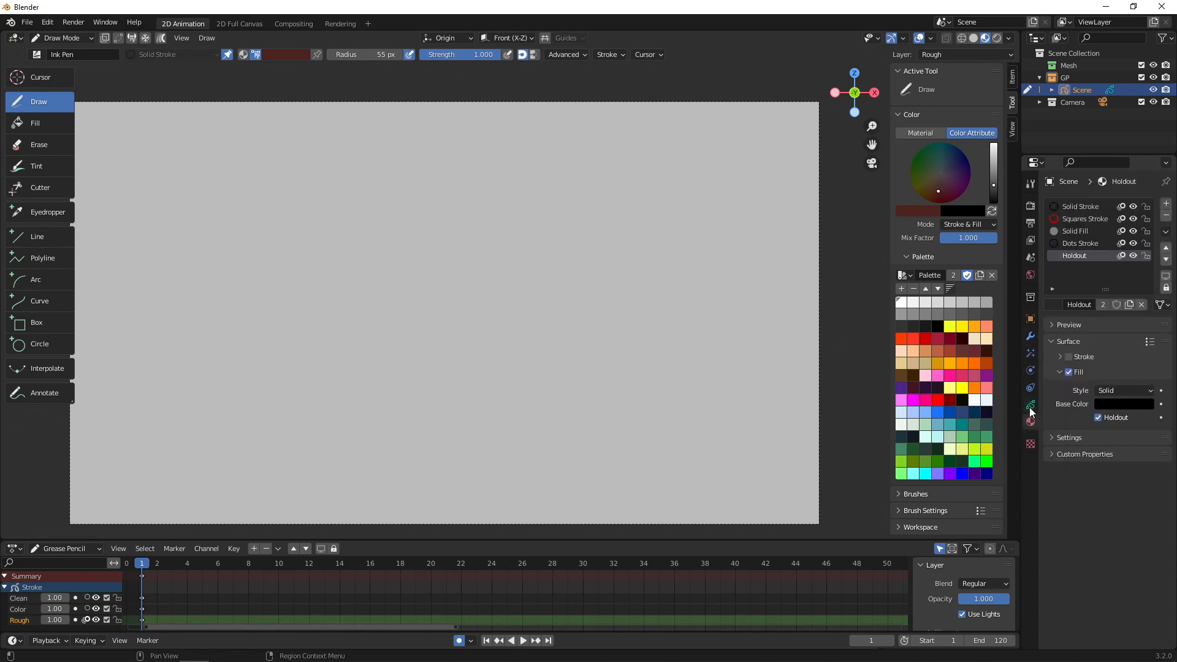
mouse_move(184, 540)
left_mouse_down()
mouse_move(183, 491)
mouse_move(181, 522)
left_mouse_up()
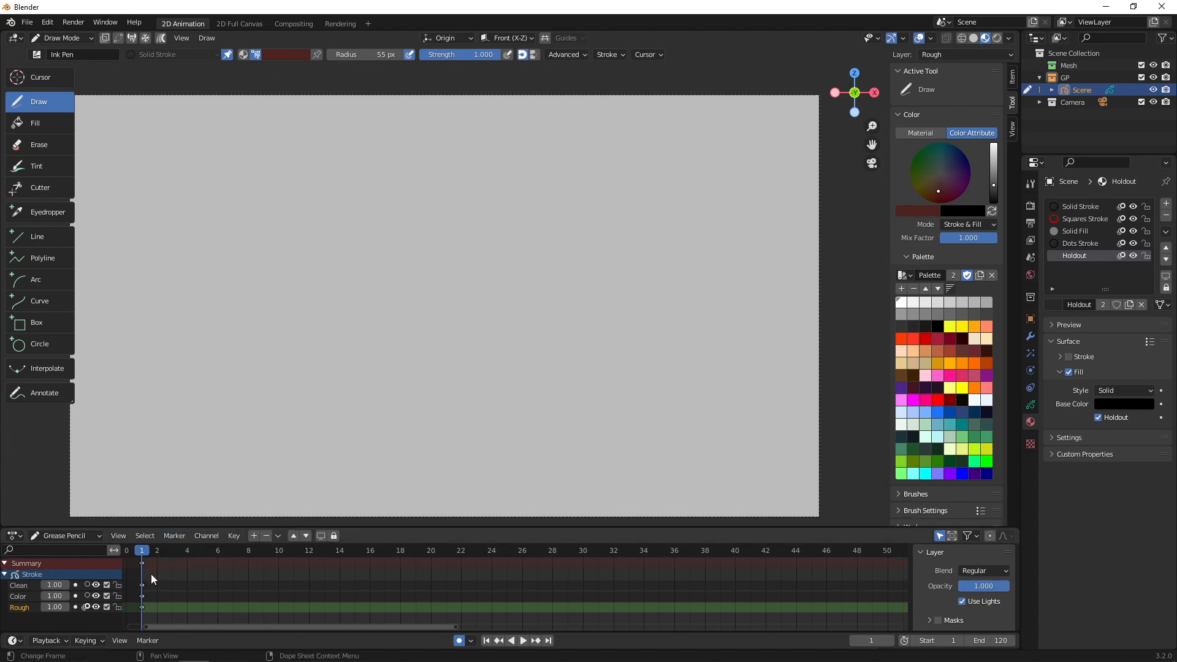
- Try moving the Clean layer's first keyframe to frame 4, undo the move, and briefly run playback
left_click(150, 596)
left_click(148, 586)
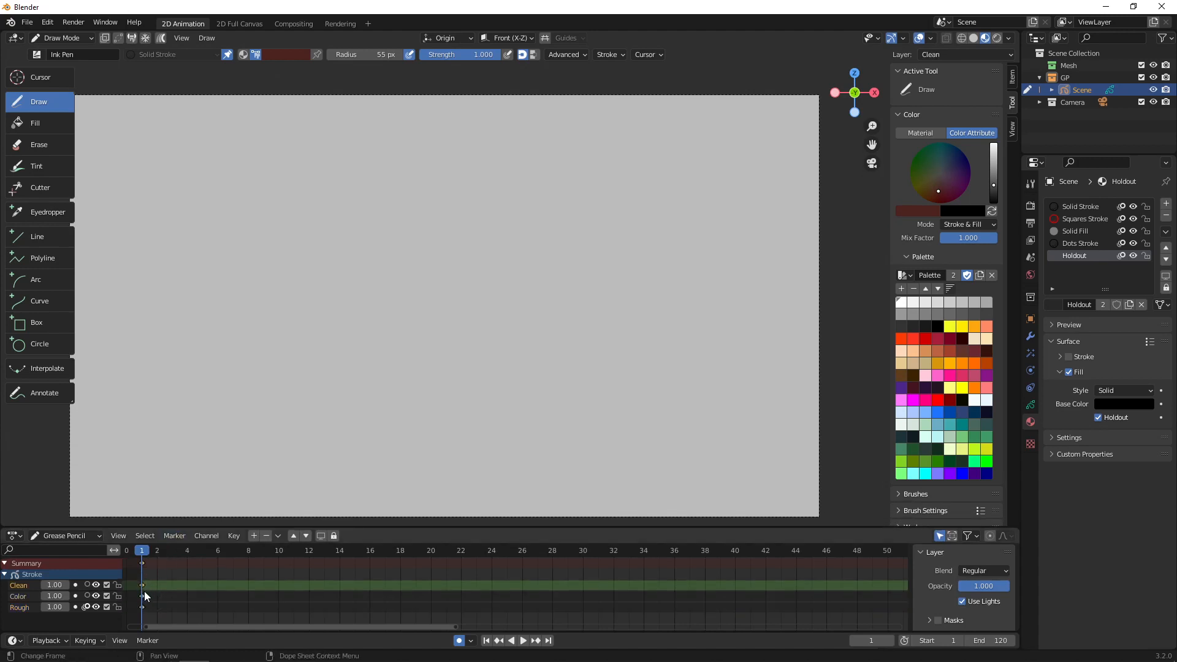
left_click_drag(149, 587, 195, 588)
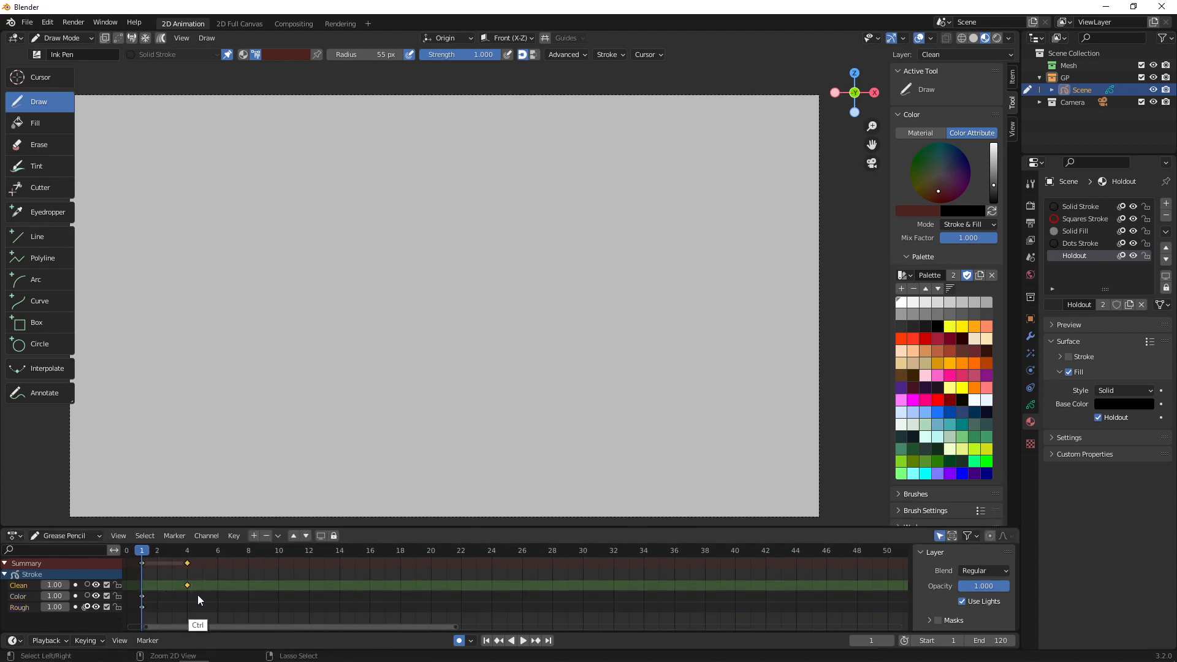
key("ctrl+z")
key("space")
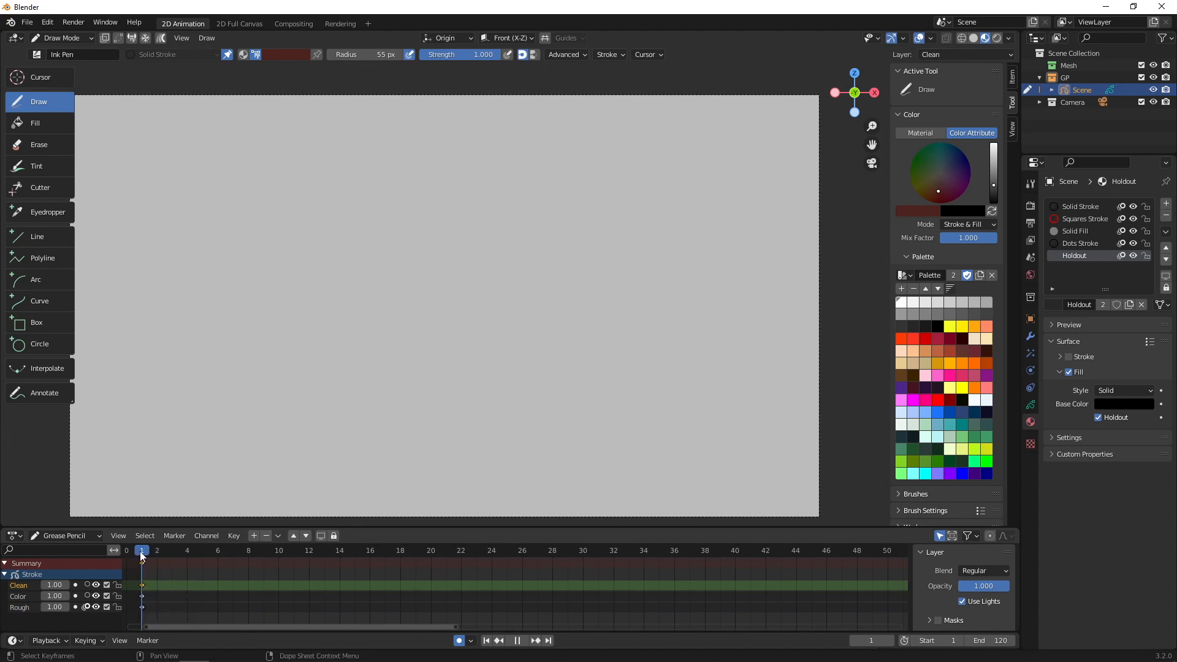
key("space")
- Set the Clean layer's frame 1 keyframe to the Extreme type, and set it back to Keyframe
left_click_drag(155, 582, 141, 615)
left_click(157, 608)
left_click(140, 586)
key("r")
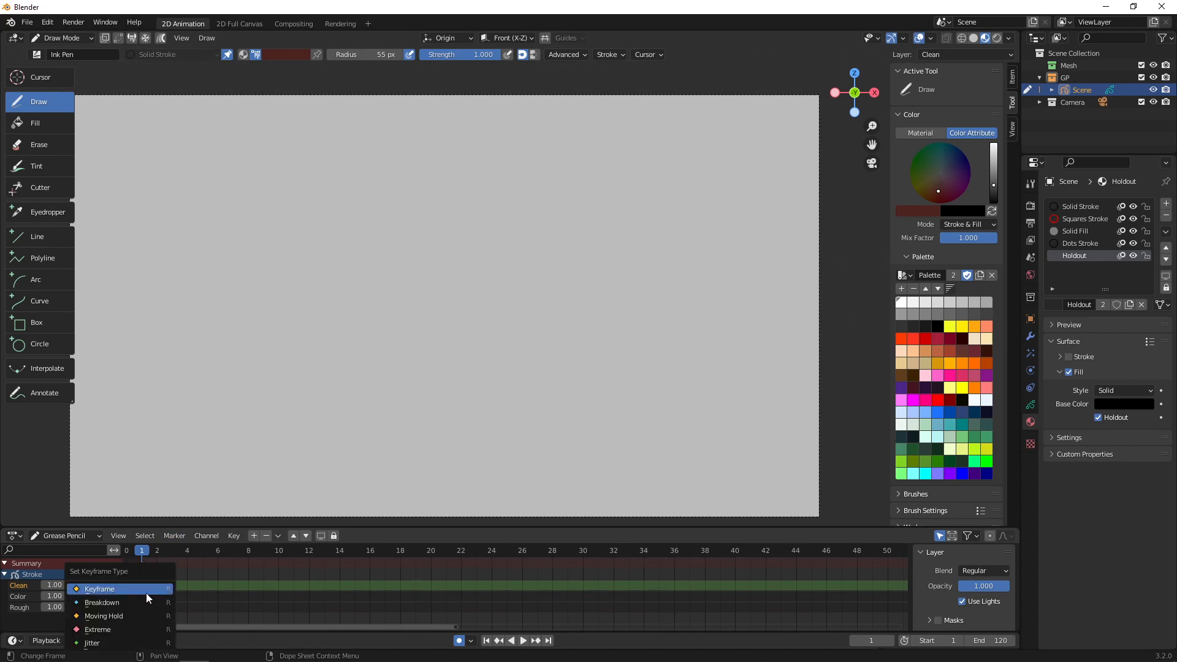
left_click(129, 627)
key("r")
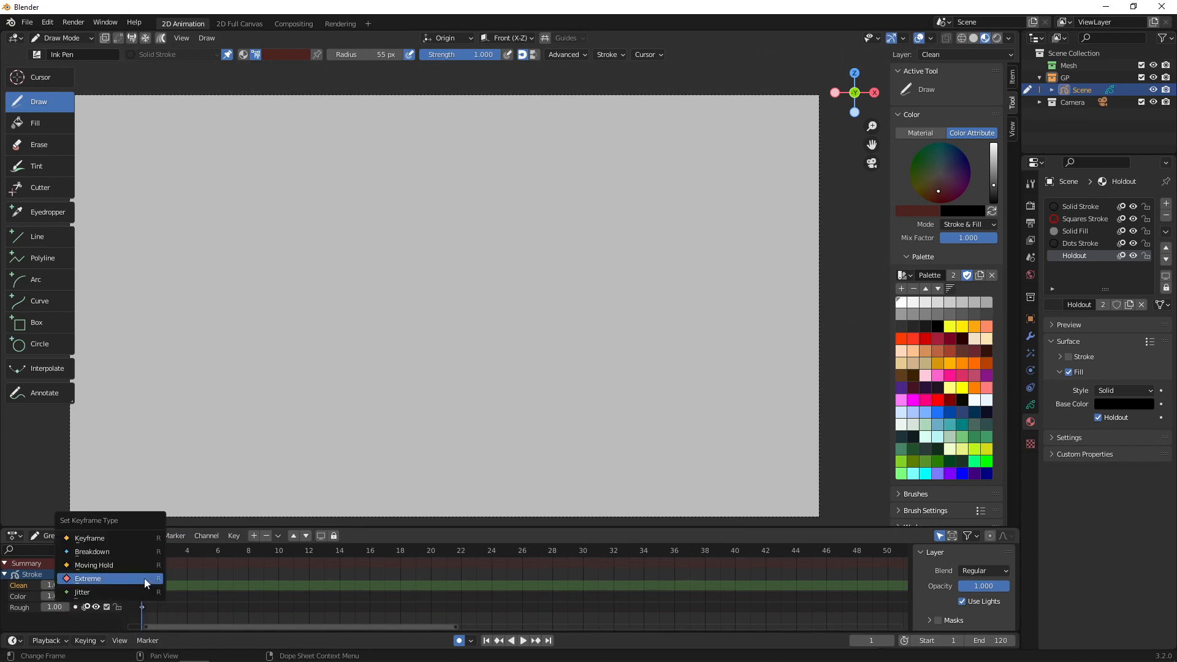
left_click(114, 538)
- Try another keyframe type on the Clean layer's frame 1 key, and restore the regular Keyframe type
key("r")
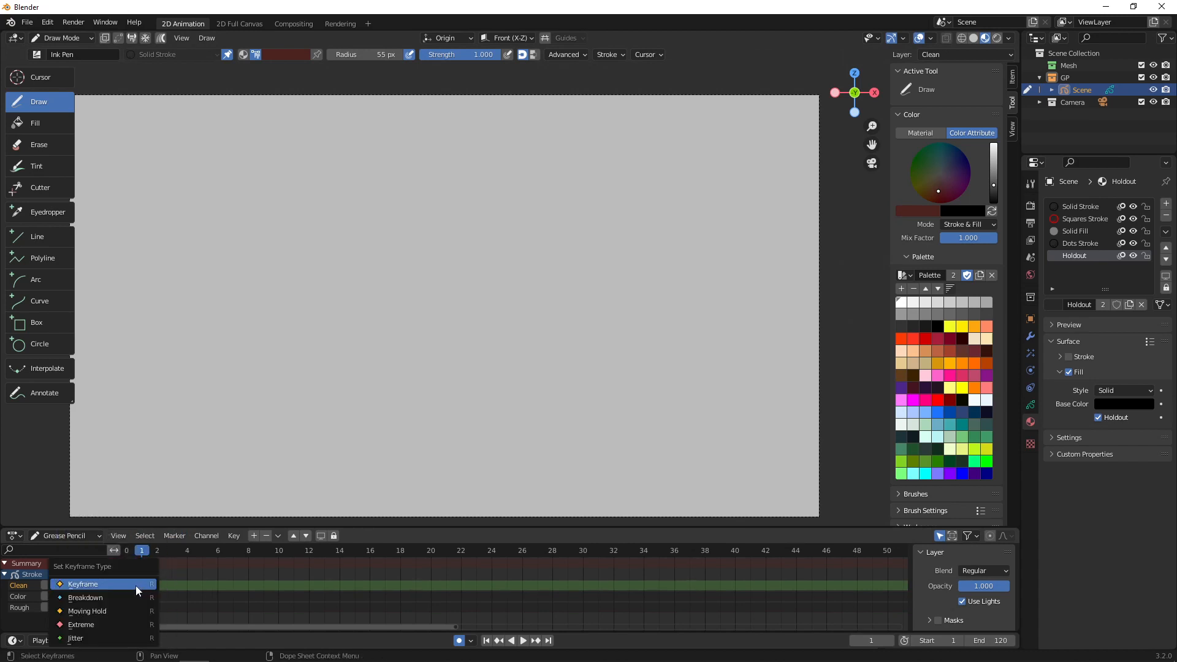
left_click(148, 592)
key("r")
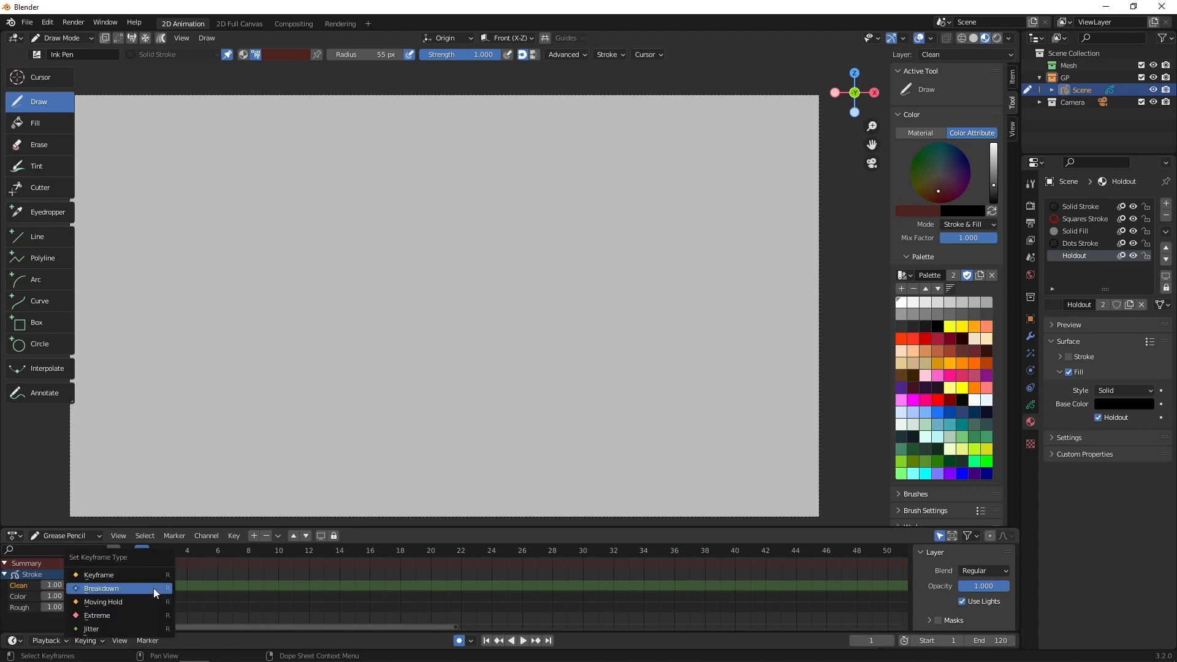
left_click(131, 624)
key("r")
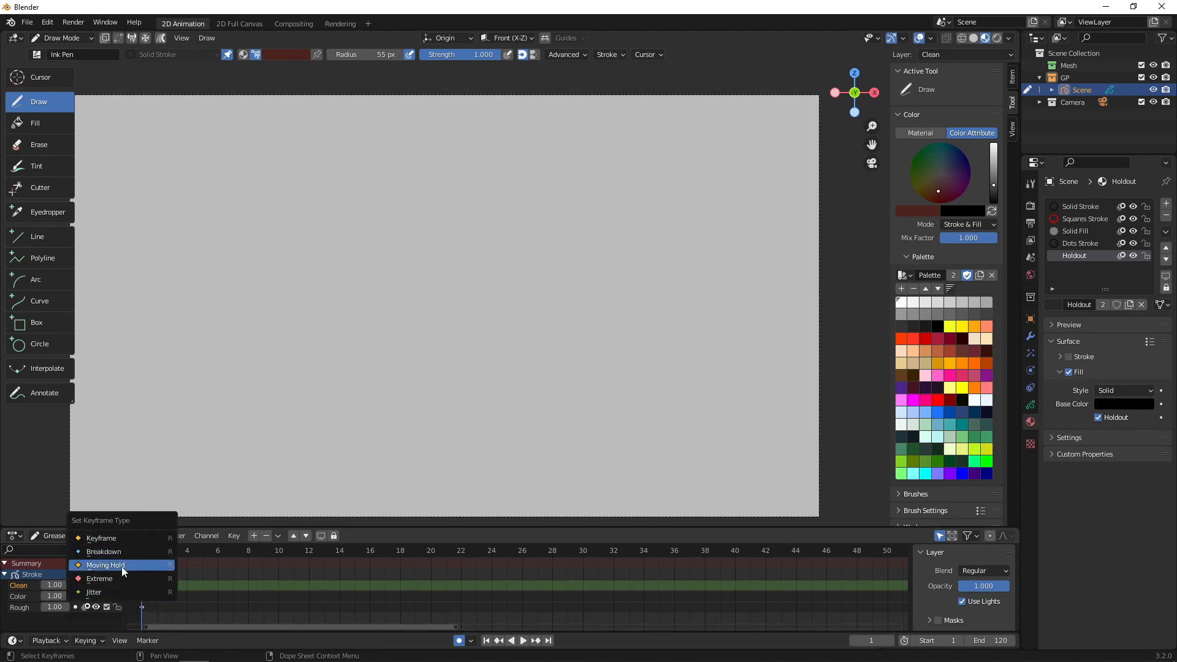
left_click(110, 543)
key("r")
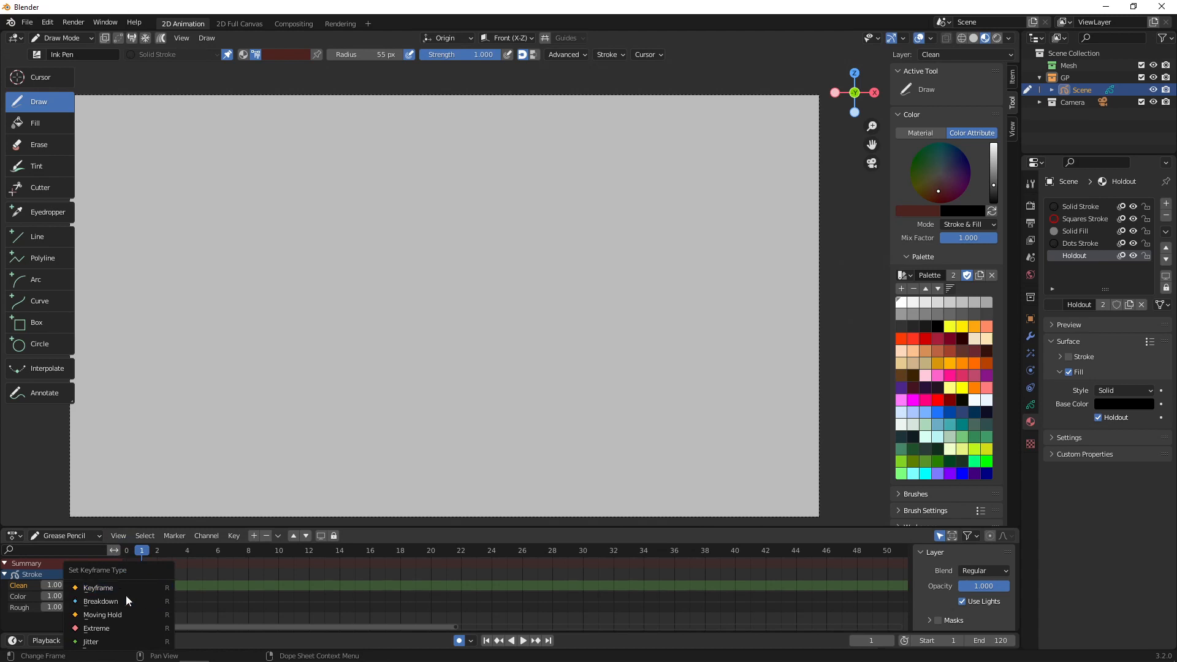
left_click(123, 590)
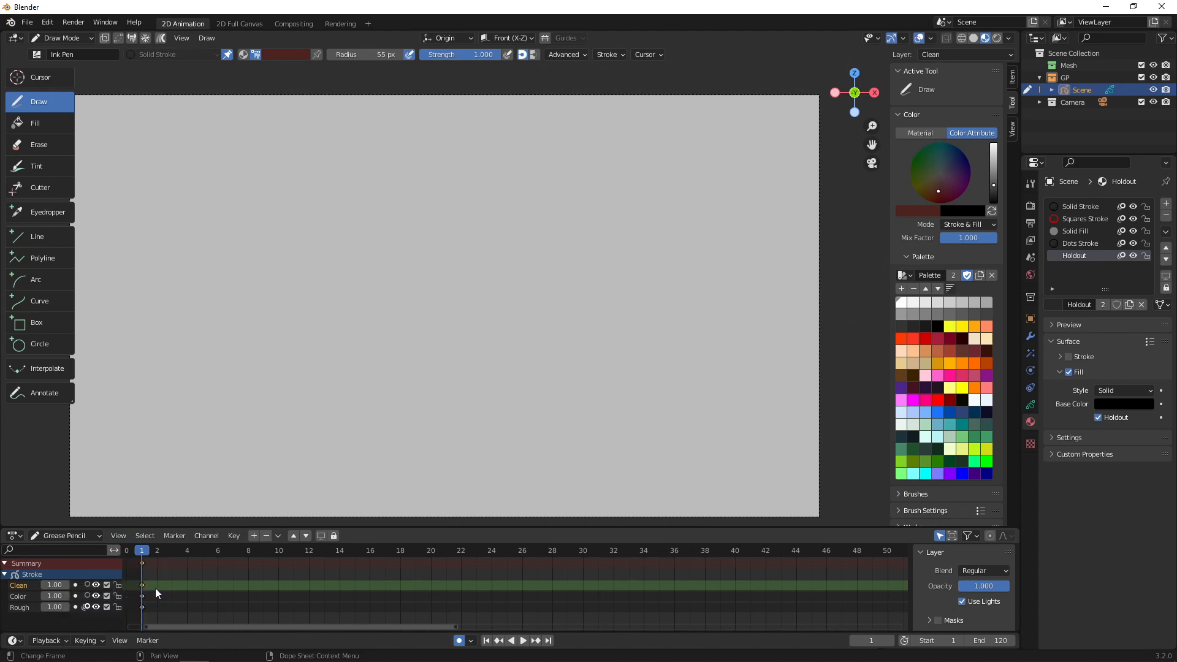
- Examine the available keyframe types: Keyframe, Breakdown, Moving Hold, Extreme and Jitter
key("r")
left_click(139, 583)
key("r")
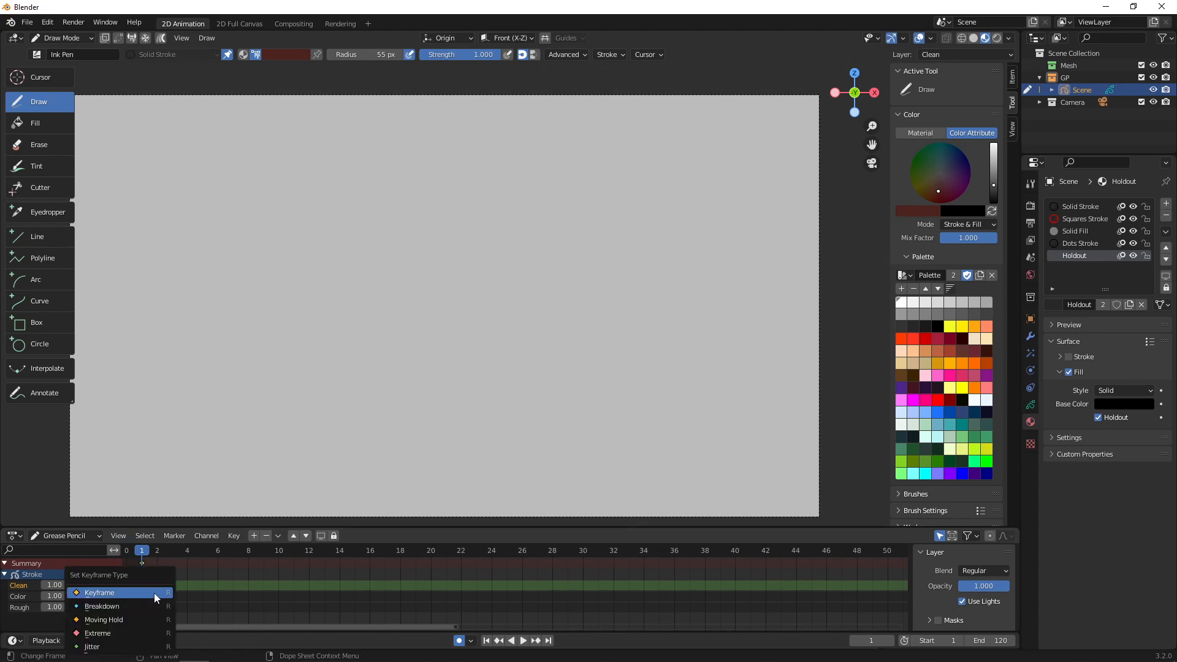
left_click(157, 590)
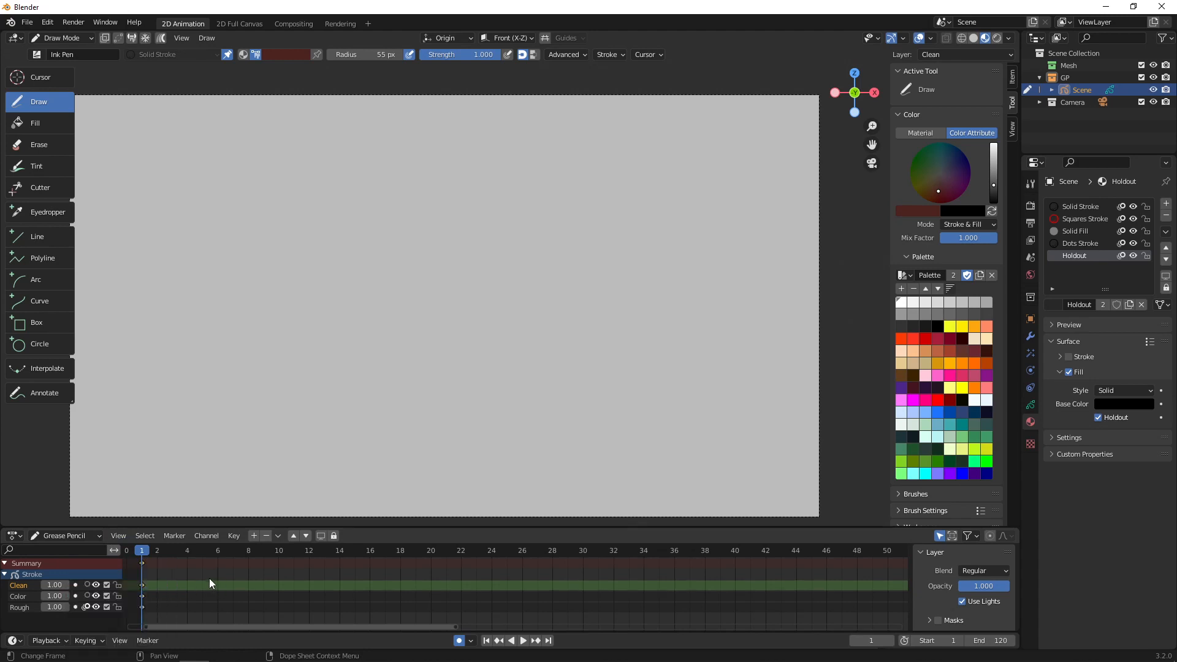
key("r")
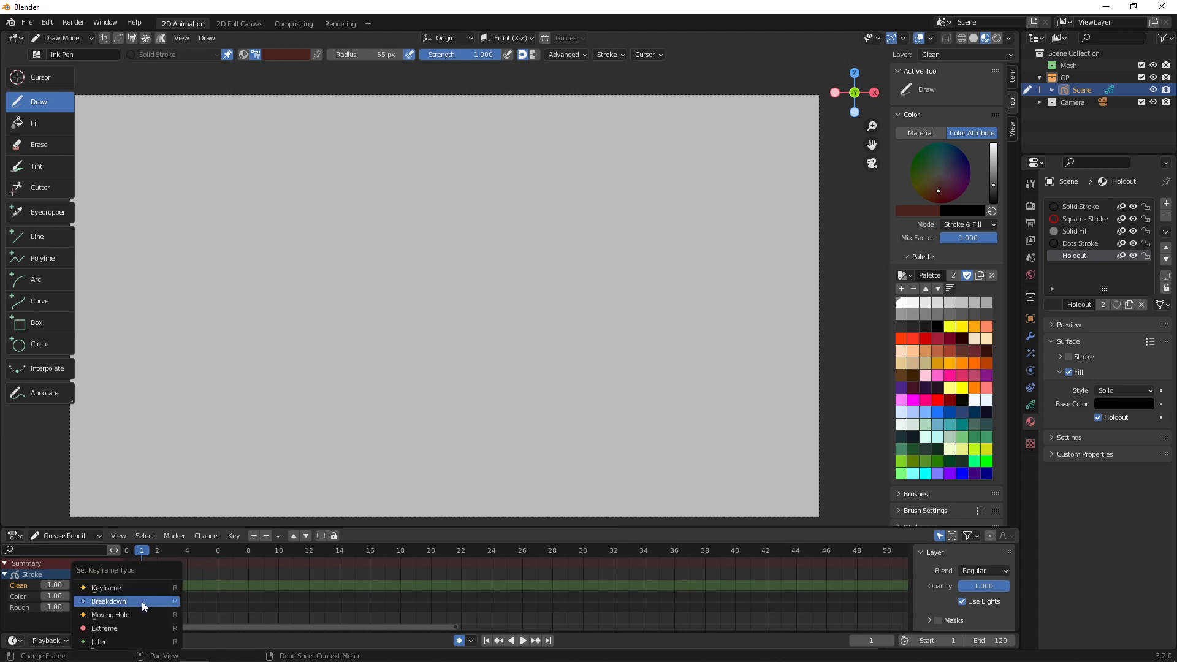
key("r")
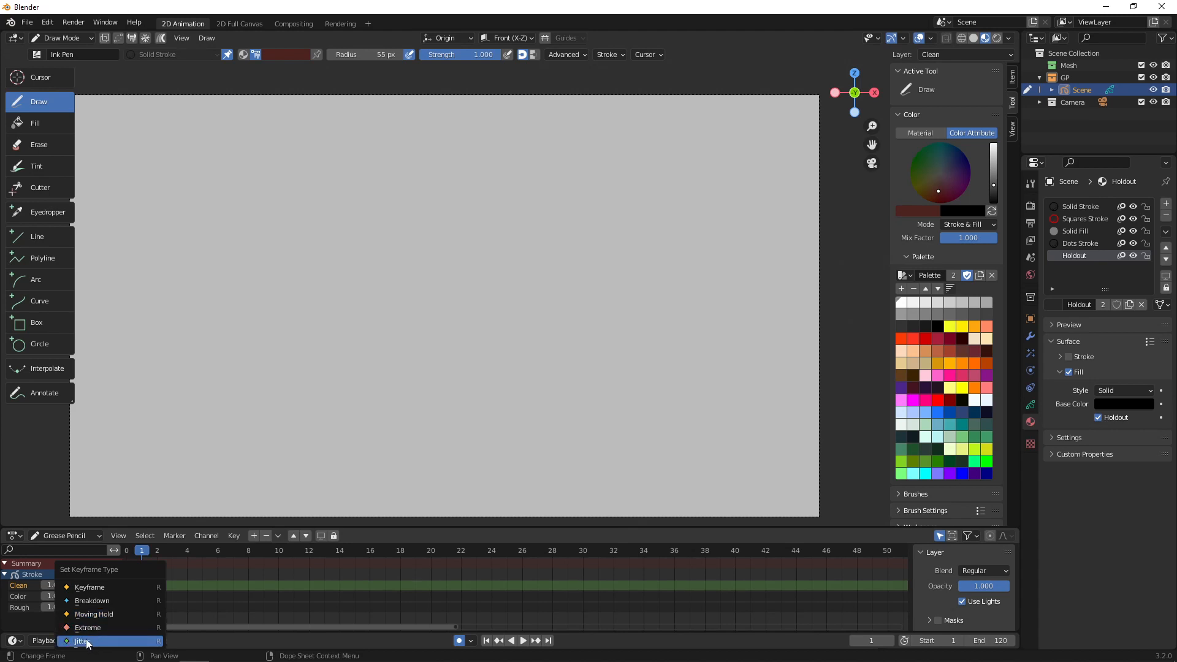
- On the Rough layer, draw a large open loop on frame 1 and an overlapping circle to its right on frame 2
left_click(202, 609)
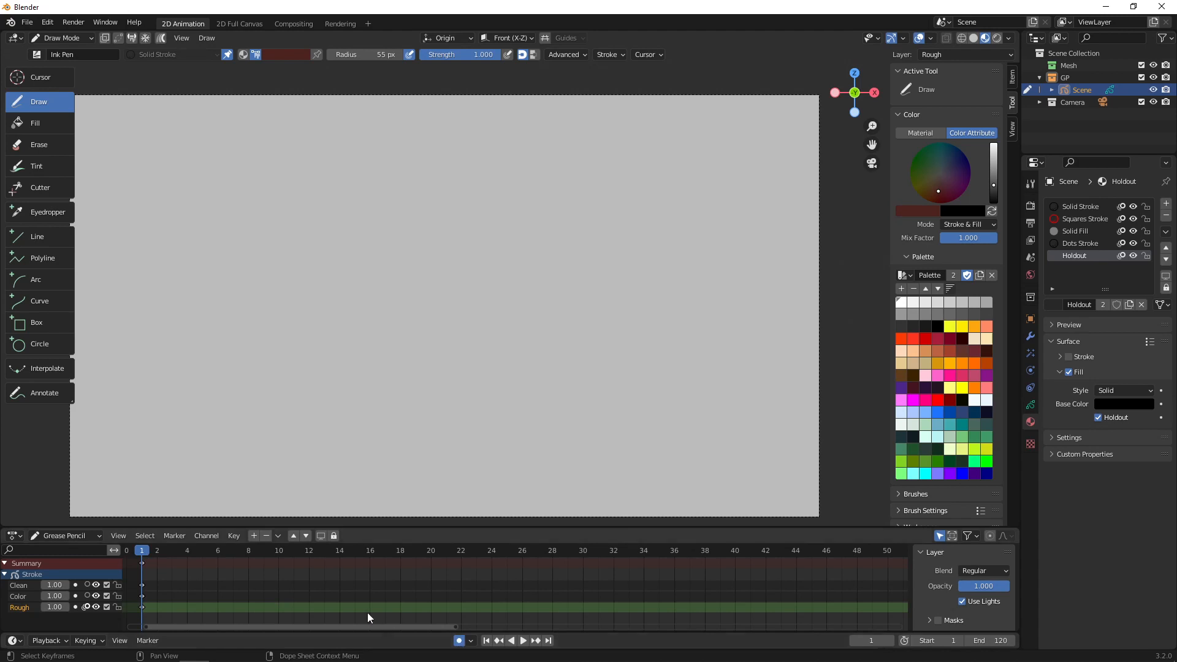
mouse_move(411, 184)
left_mouse_down()
mouse_move(420, 219)
mouse_move(314, 226)
left_mouse_up()
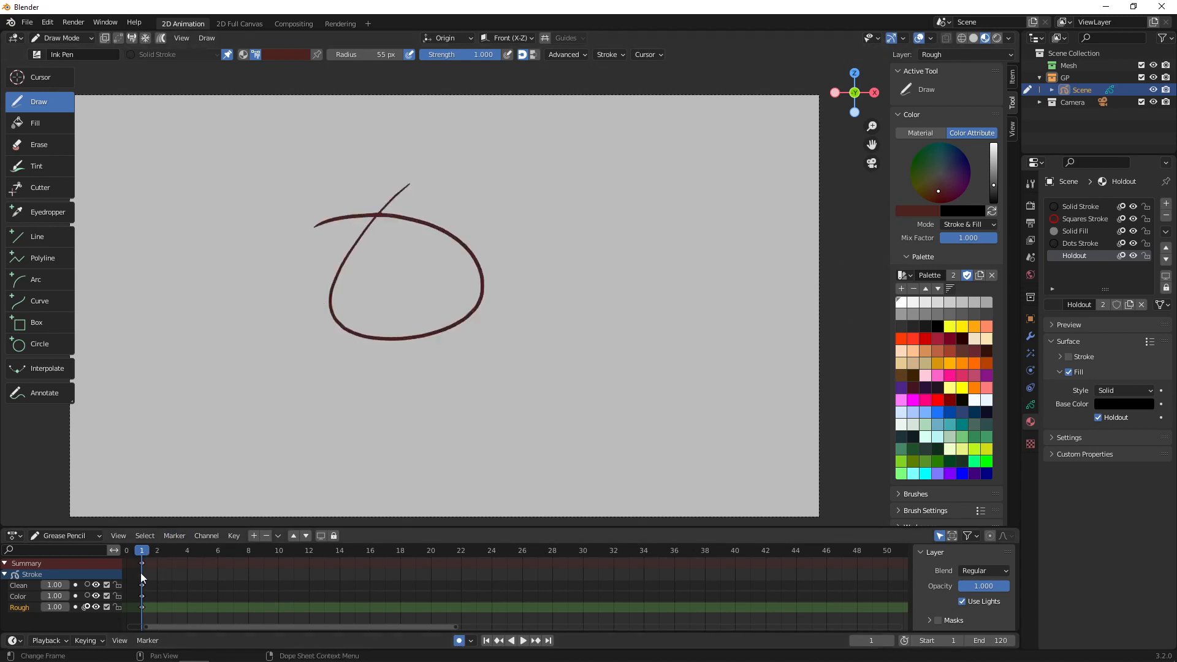
left_click_drag(150, 552, 159, 554)
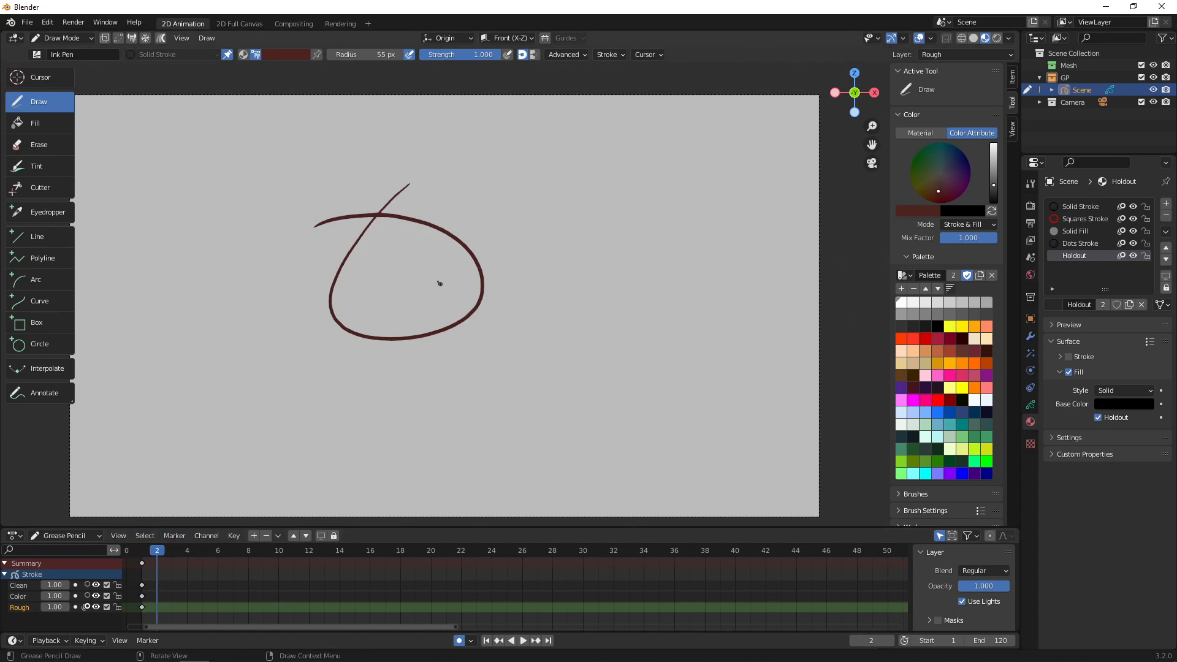
mouse_move(519, 215)
left_mouse_down()
mouse_move(404, 294)
mouse_move(484, 204)
left_mouse_up()
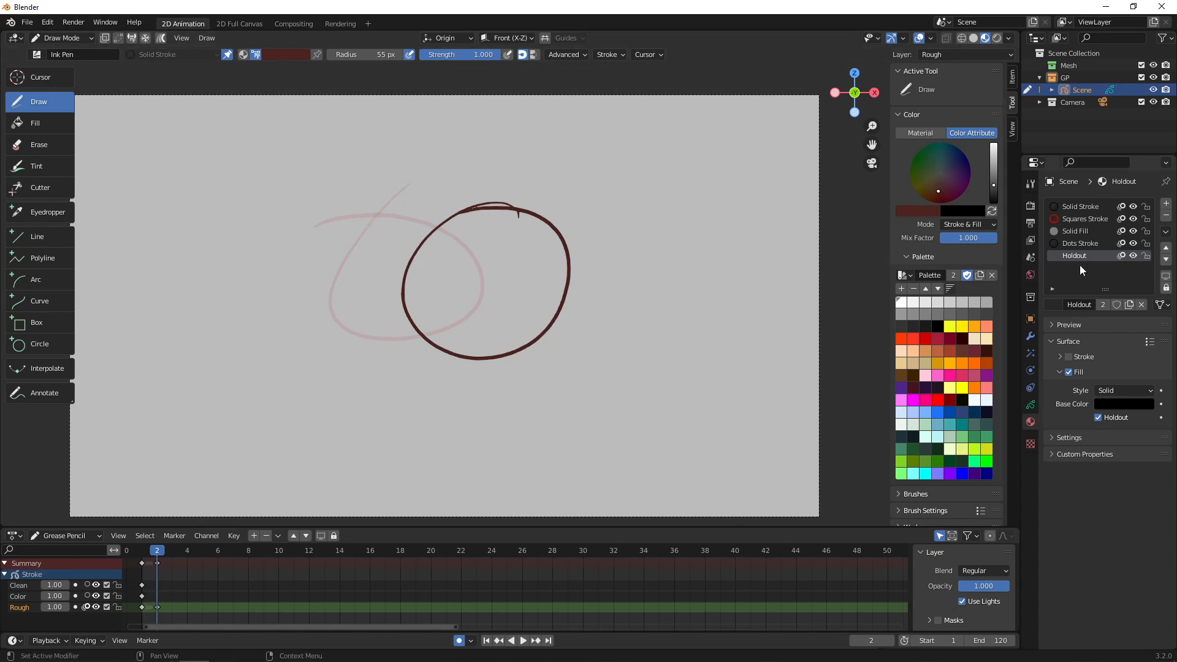
- Show the Stroke object data properties and toggle the Rough layer's onion skinning off and back on
left_click(1030, 404)
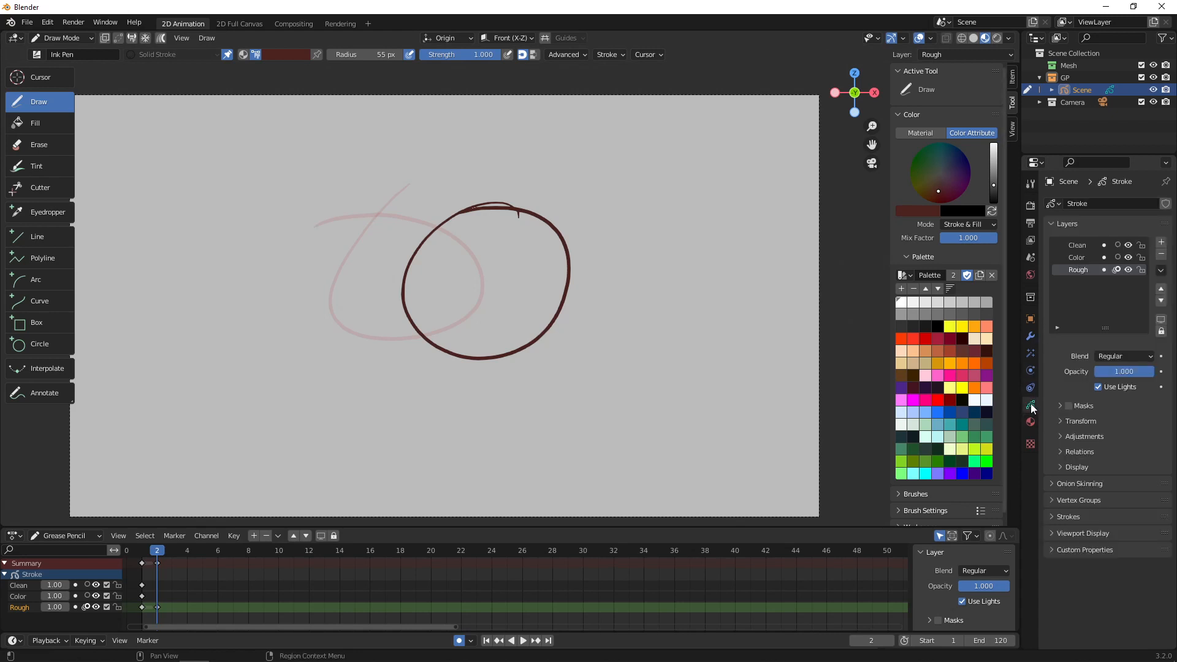
left_click(1116, 271)
left_click(1117, 271)
left_click(1117, 271)
left_click(1118, 270)
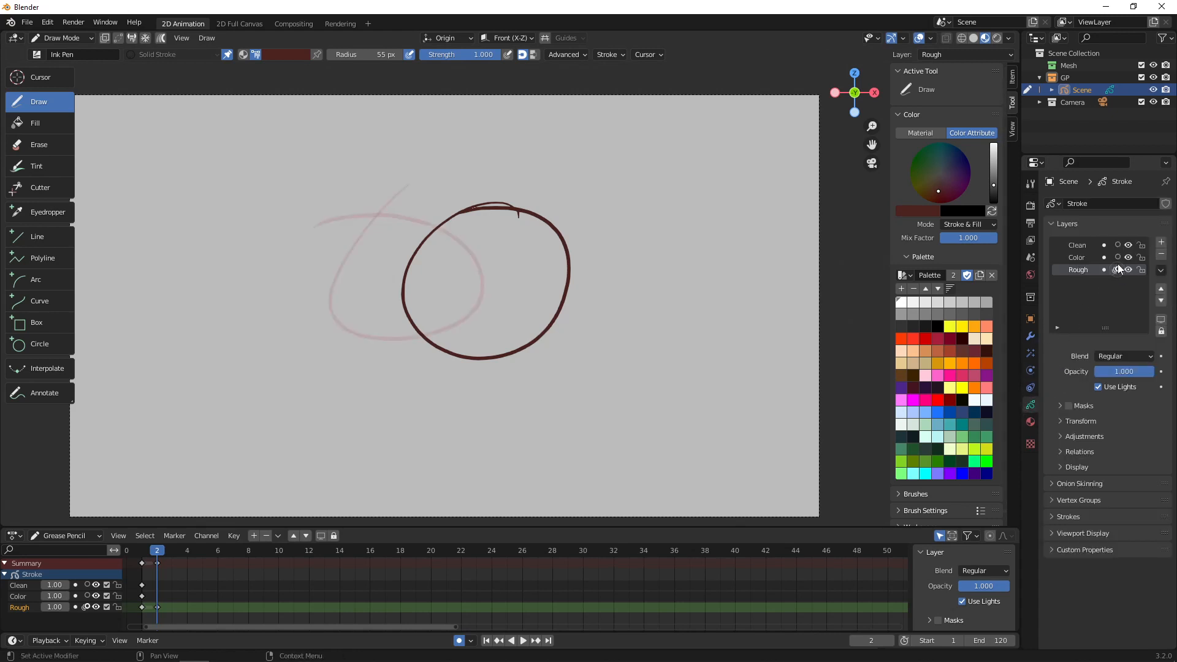
left_click(1117, 270)
left_click(1116, 270)
- Compare the onion skin with overlays off and on and in Rendered and Solid shading, ending in Material Preview
left_click(919, 39)
left_click(919, 40)
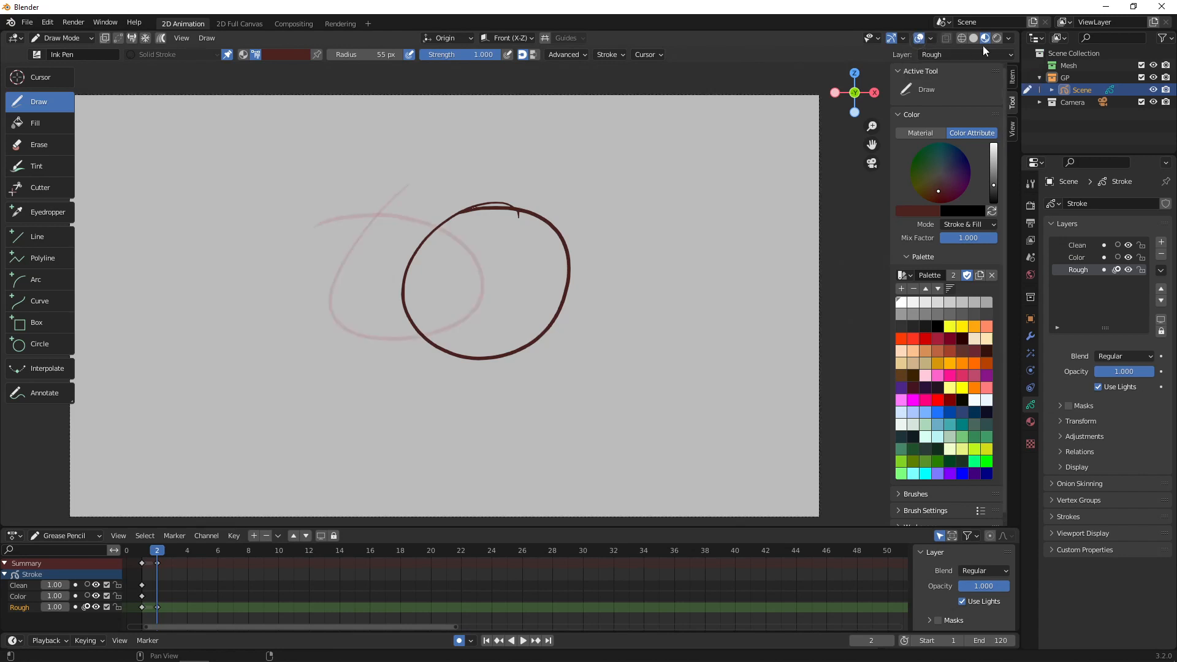
left_click(997, 39)
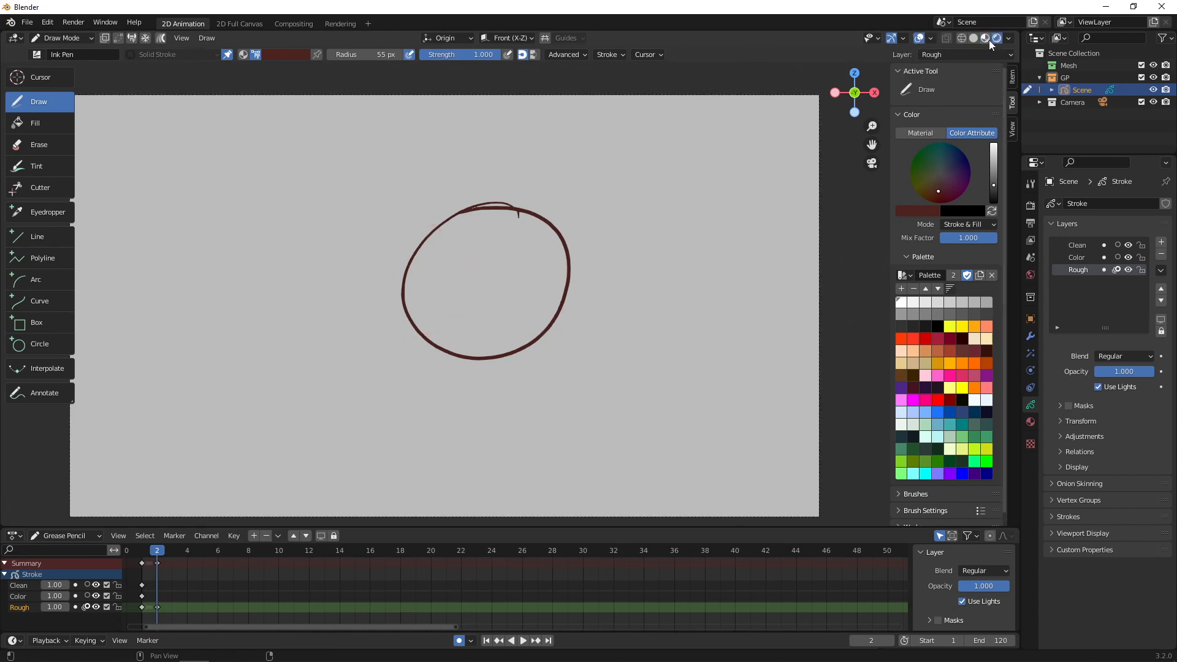
left_click(985, 38)
left_click(977, 39)
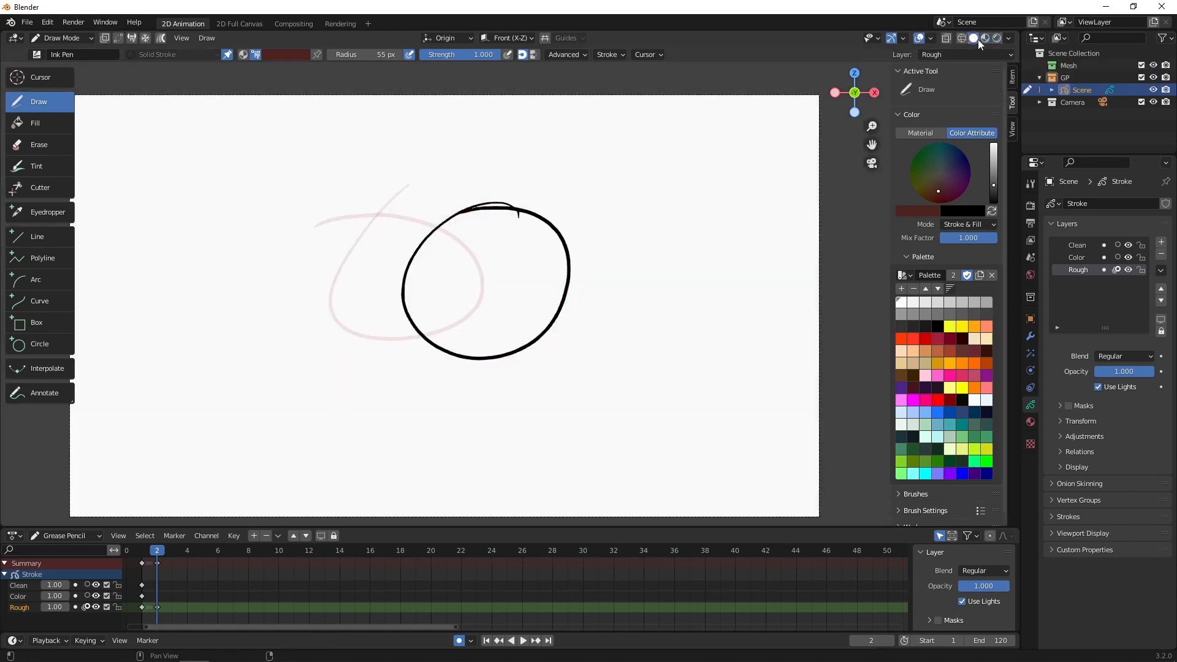
left_click(918, 38)
left_click(919, 39)
left_click(1116, 270)
left_click(1117, 270)
left_click(984, 38)
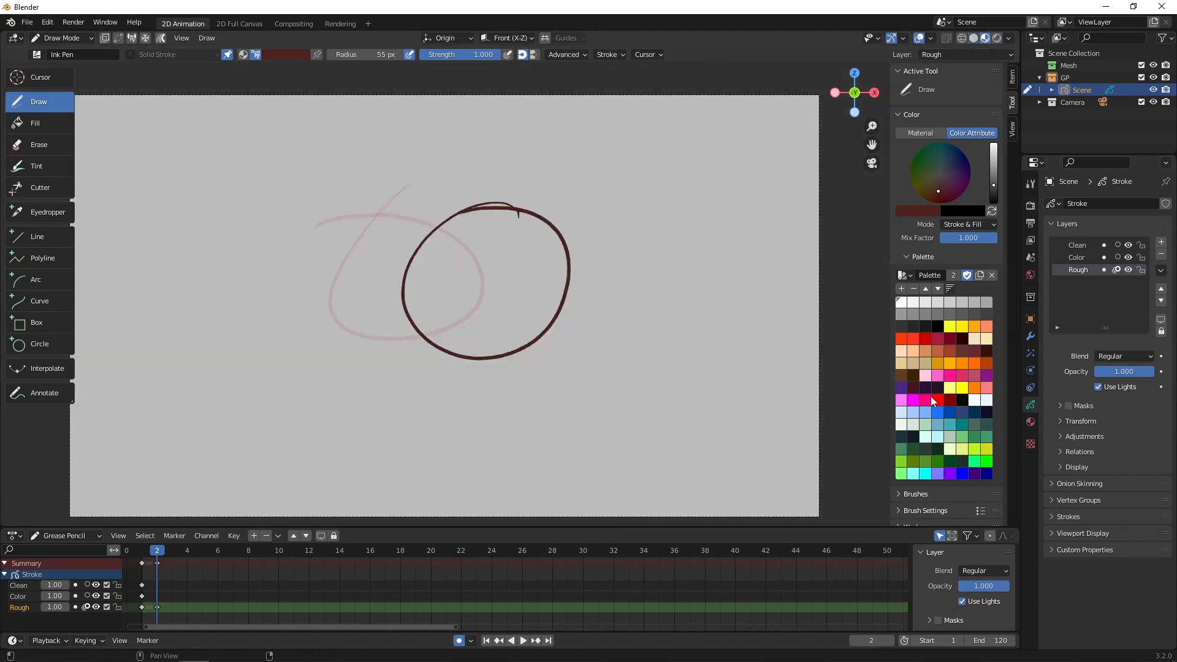
- Expand the Onion Skinning settings, try the Selected and Frames modes, and set the mode back to Keyframes
left_click(1054, 483)
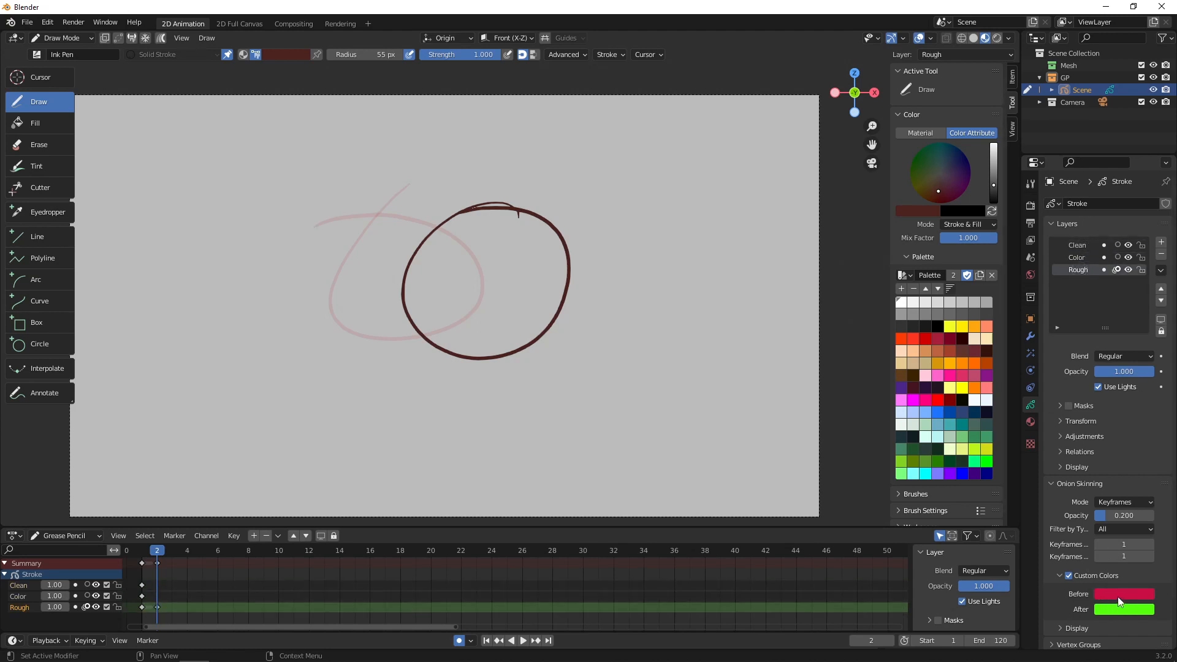
left_click(1127, 503)
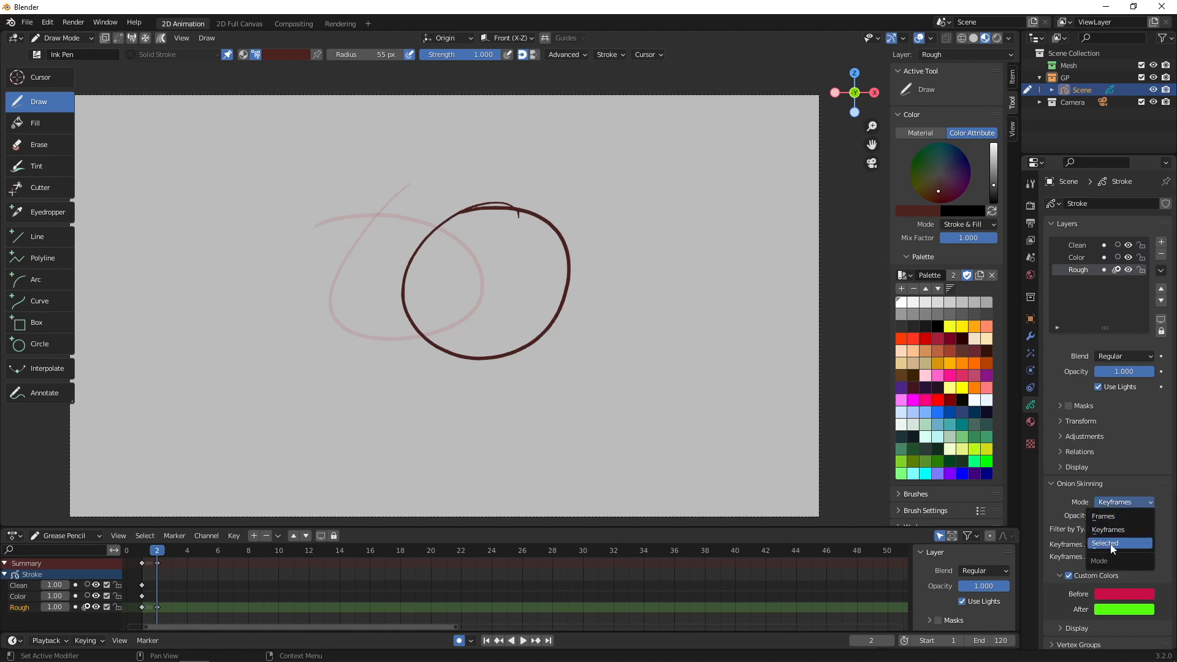
left_click(1107, 546)
left_click(1123, 501)
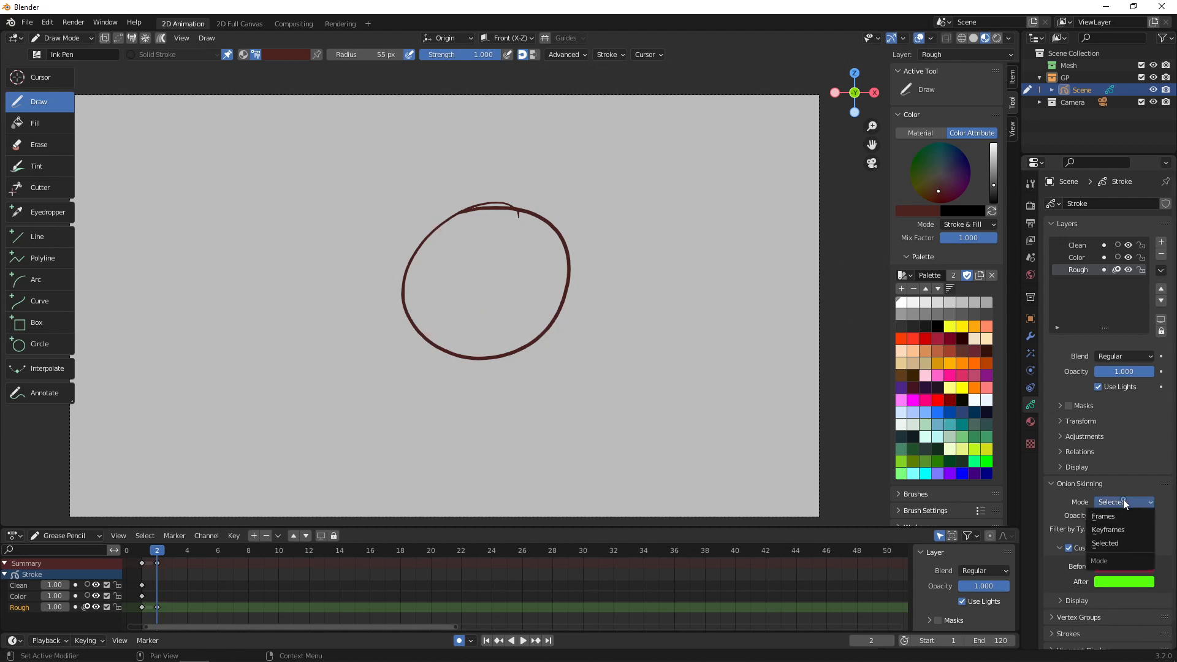
left_click(1114, 545)
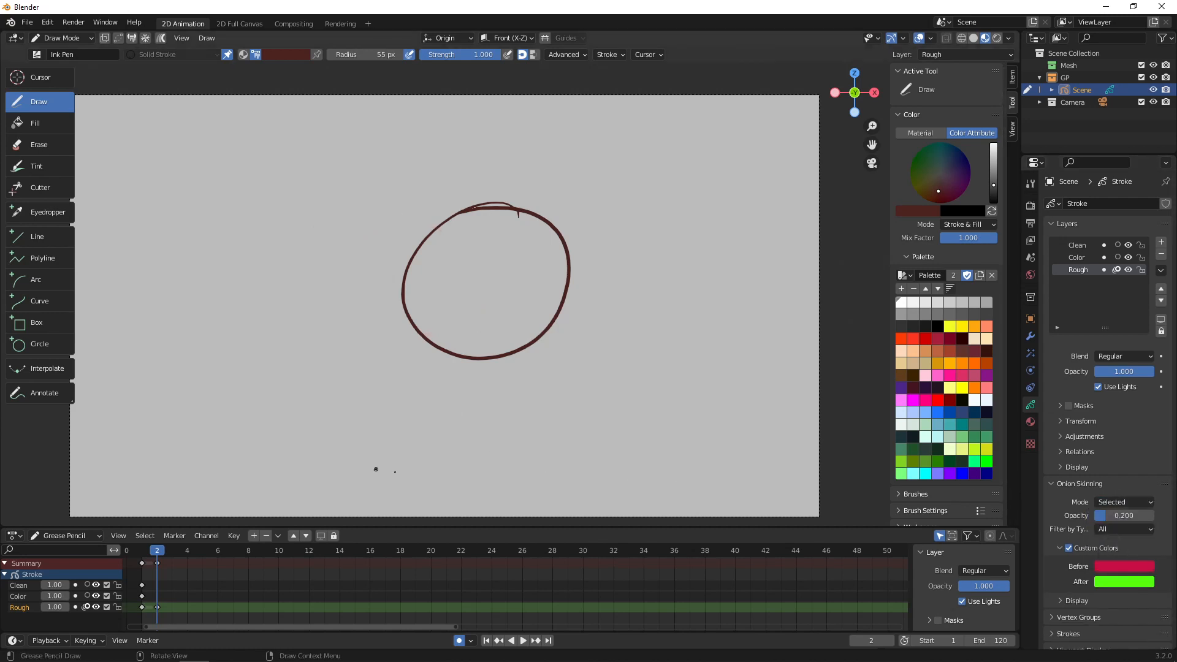
left_click(1124, 502)
left_click(1124, 518)
left_click(1122, 503)
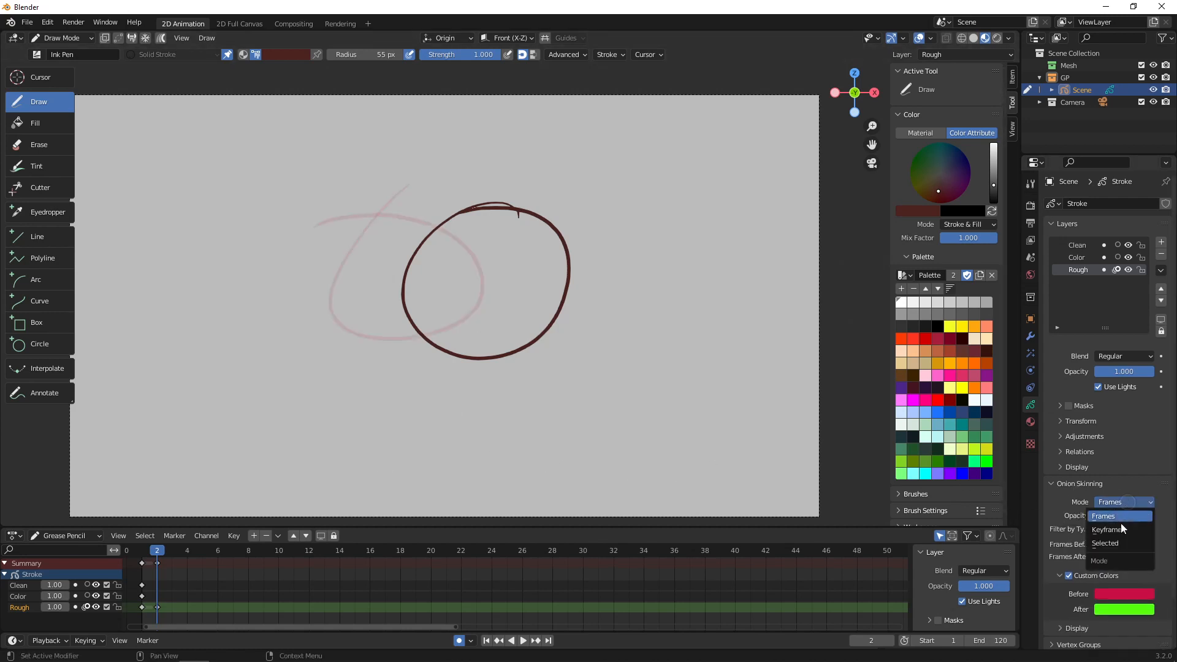
left_click(1115, 531)
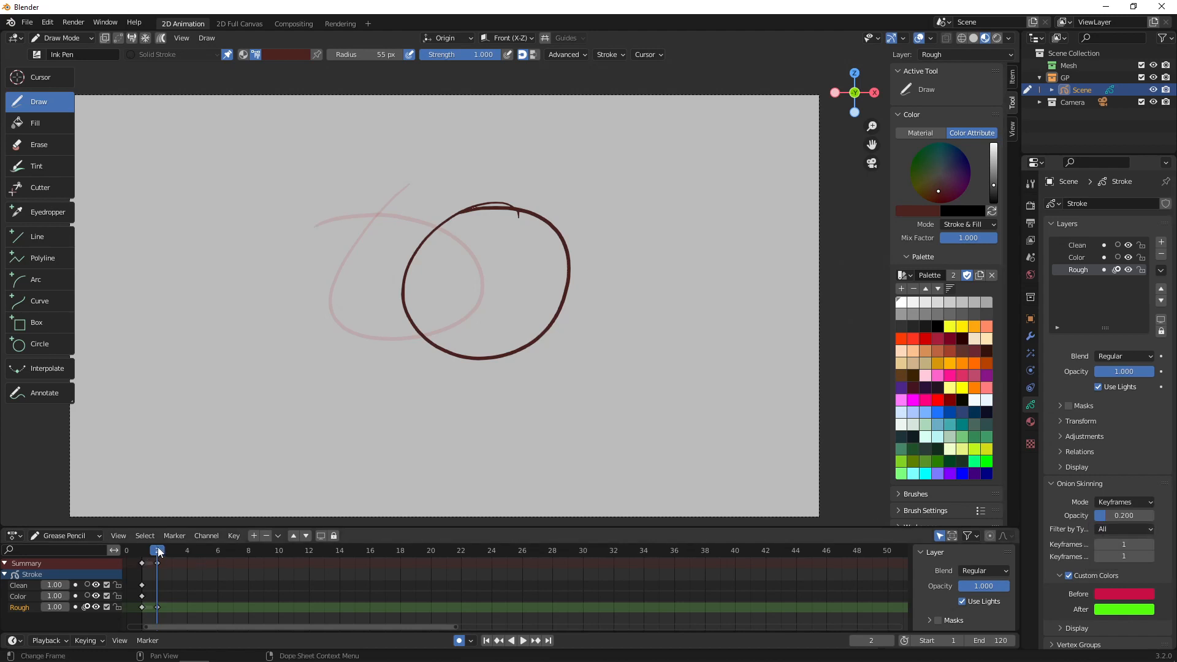
- Preview the circle animation and draw another rough circle on frame 3, to the right of the previous one
key("space")
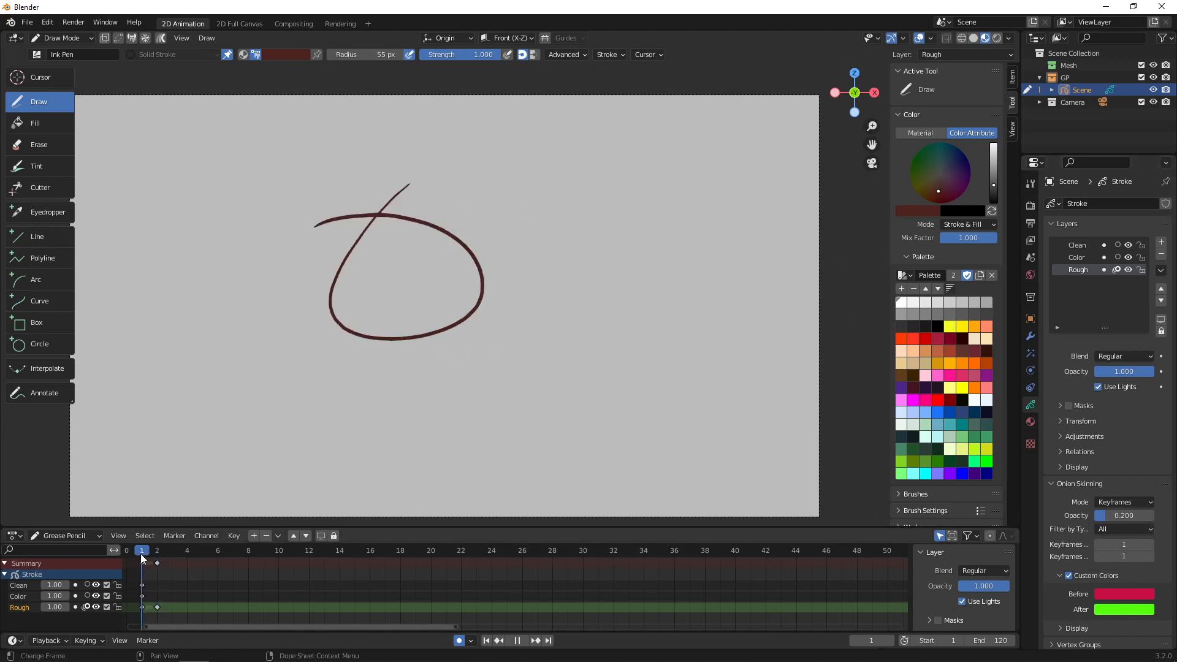
key("space")
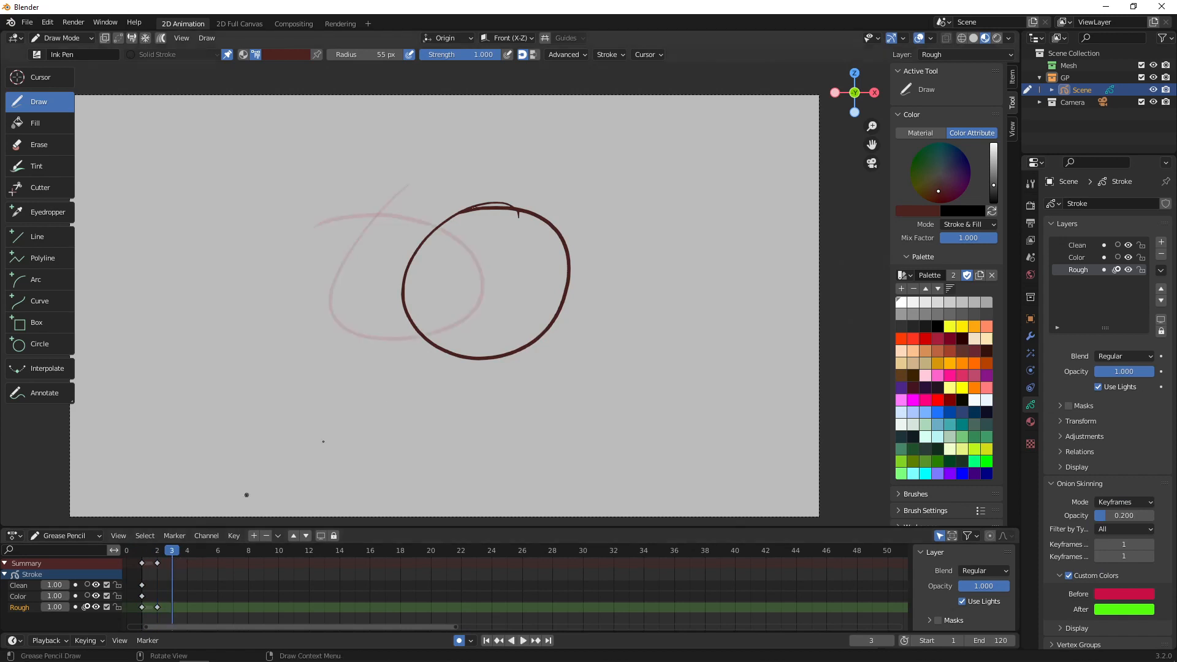
left_click_drag(593, 218, 578, 219)
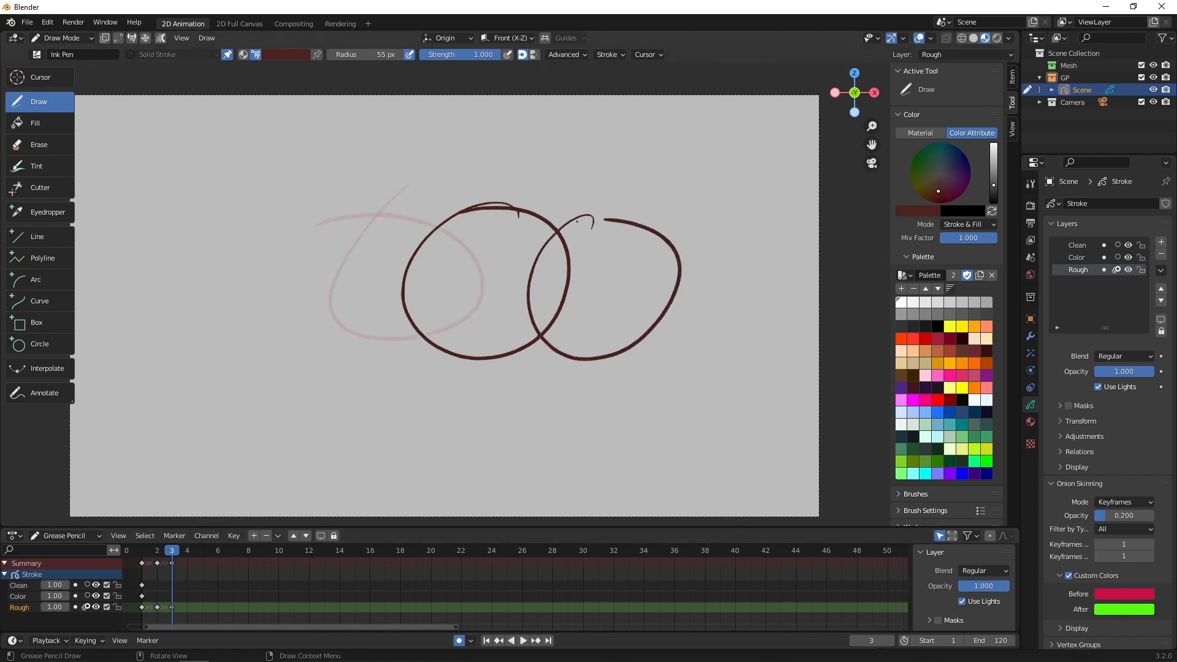
- With auto keying off, insert a keyframe for only the selected channels at frame 5 and undo the insertion
left_click(458, 640)
left_click_drag(176, 550, 208, 549)
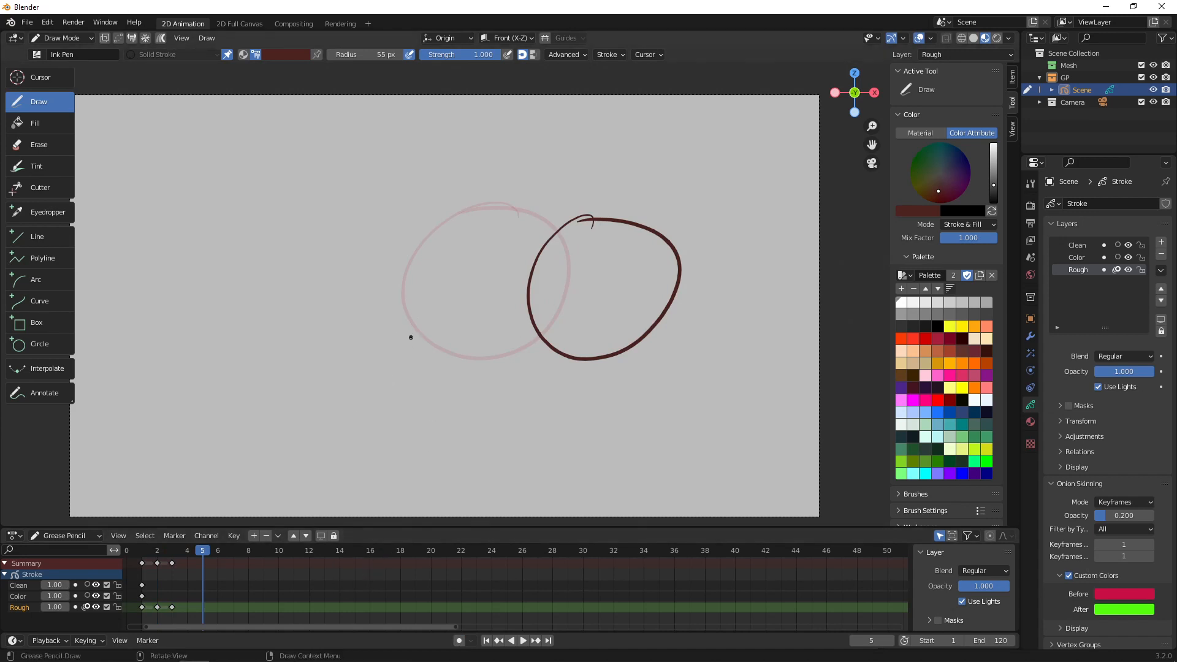
key("i")
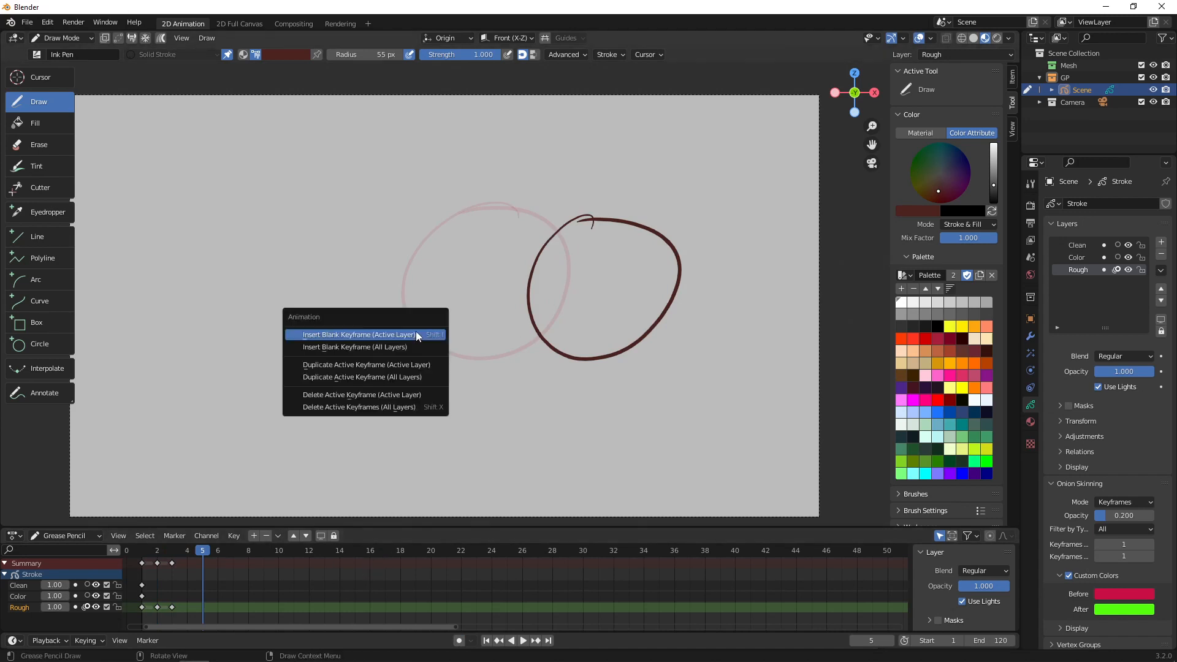
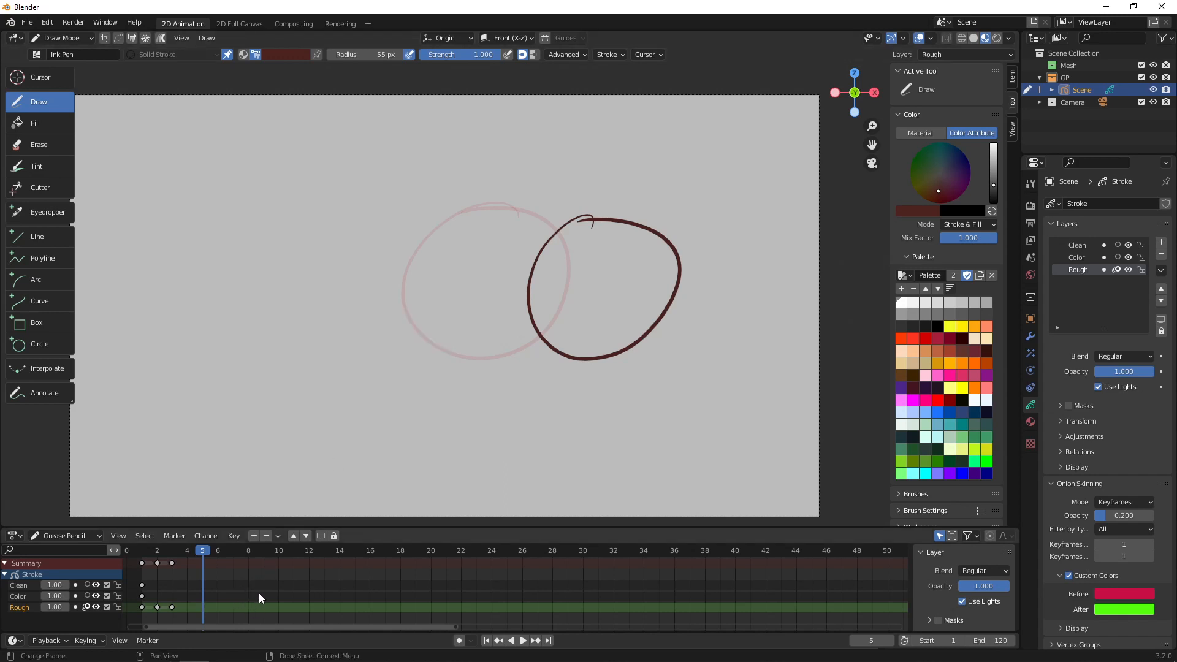
key("i")
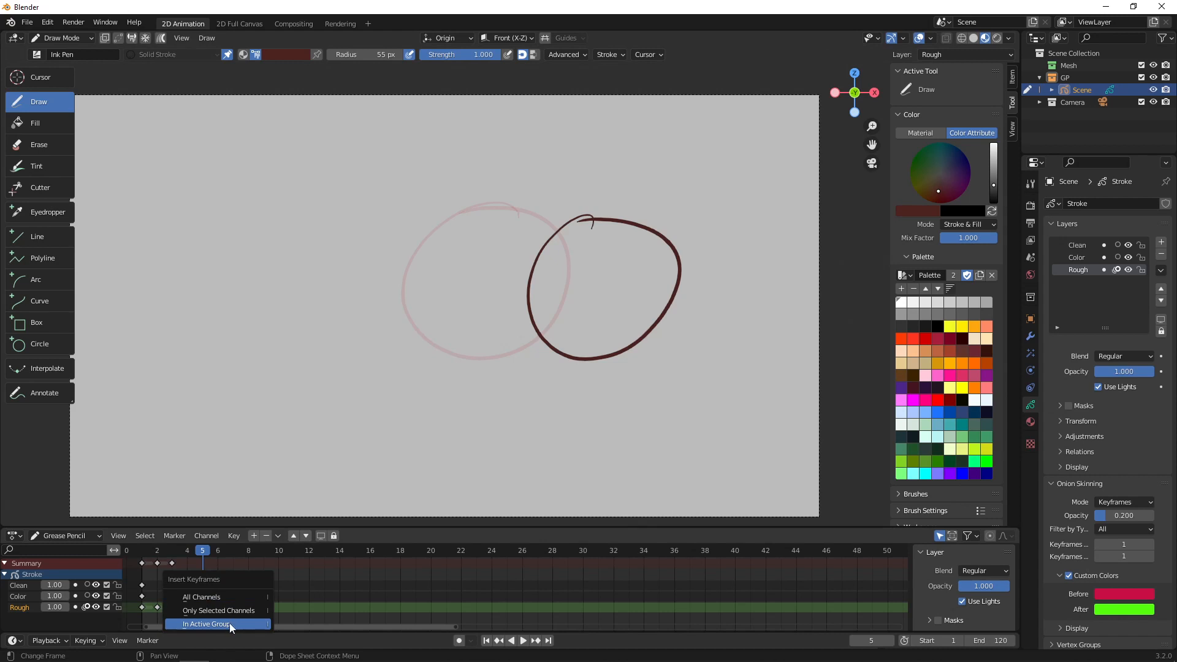
left_click(237, 611)
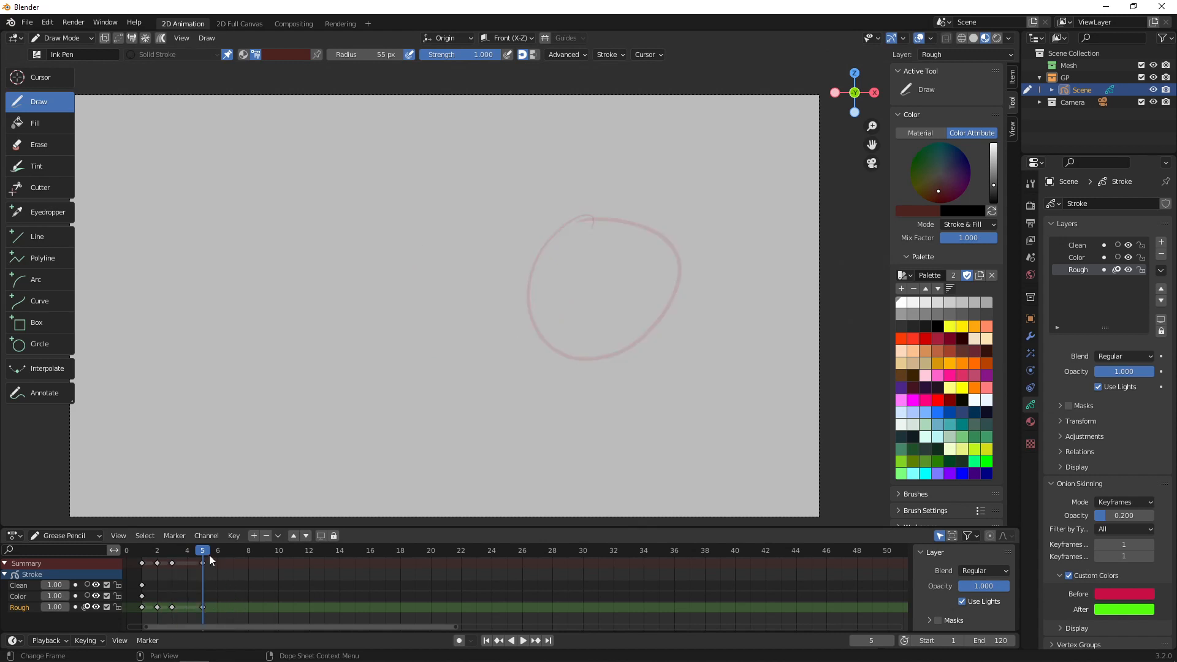
mouse_move(208, 554)
left_mouse_down()
mouse_move(163, 550)
mouse_move(204, 555)
left_mouse_up()
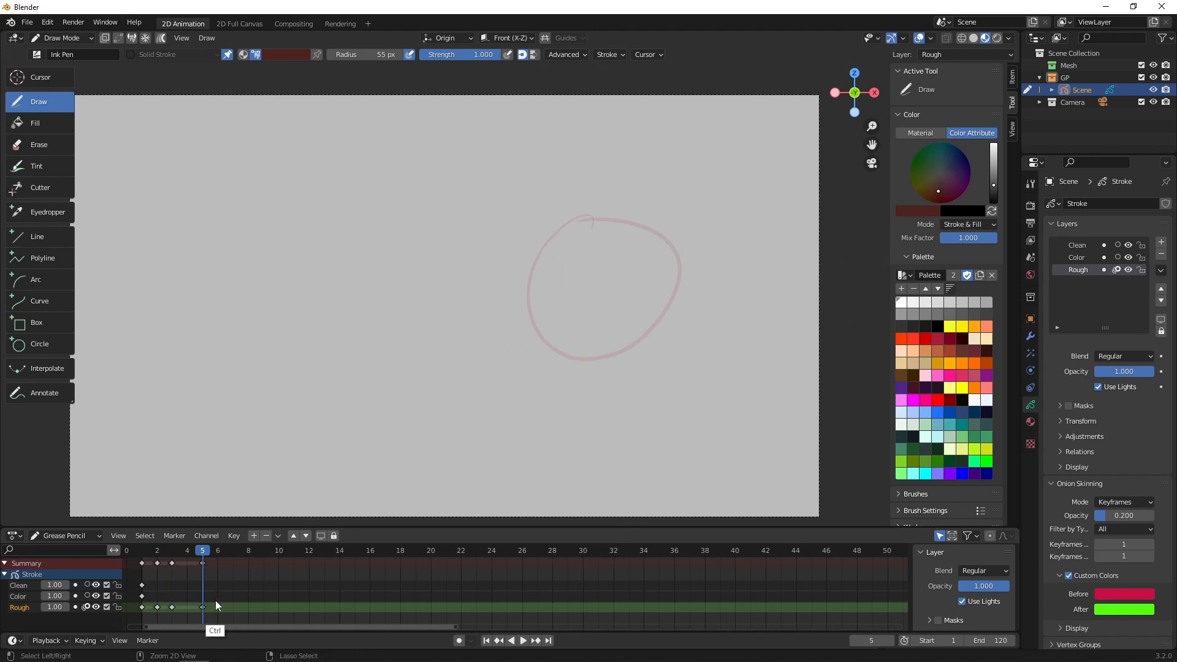
key("ctrl+v")
- Insert keyframes on all channels at frame 5 and remove them again
key("i")
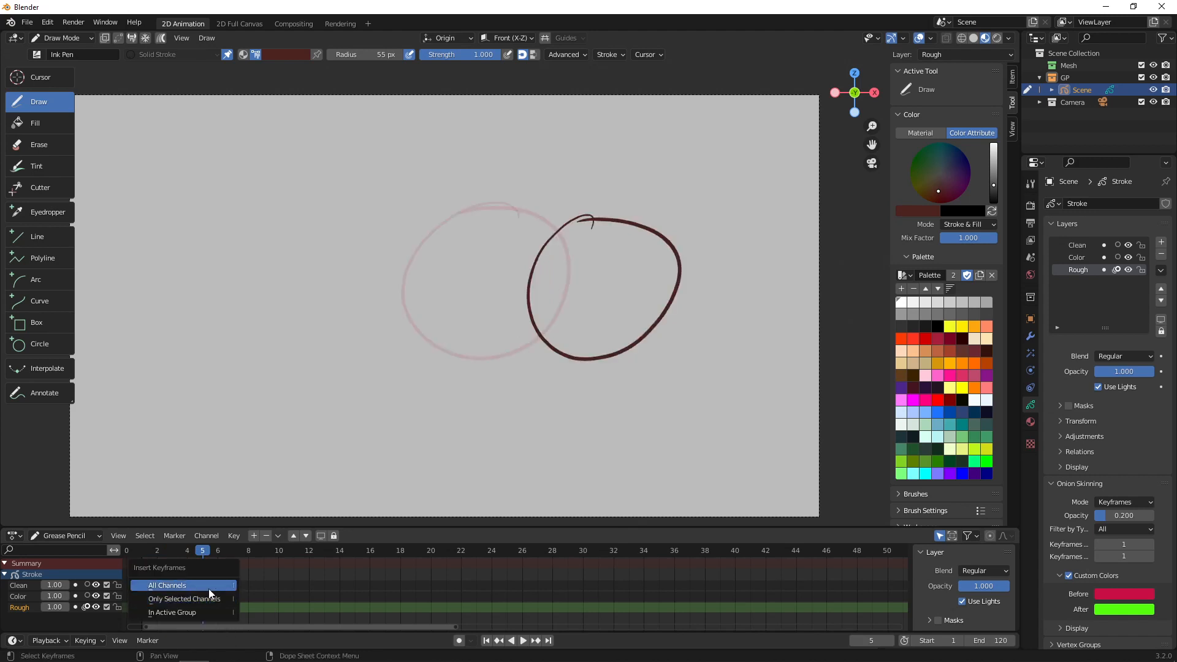
left_click(209, 590)
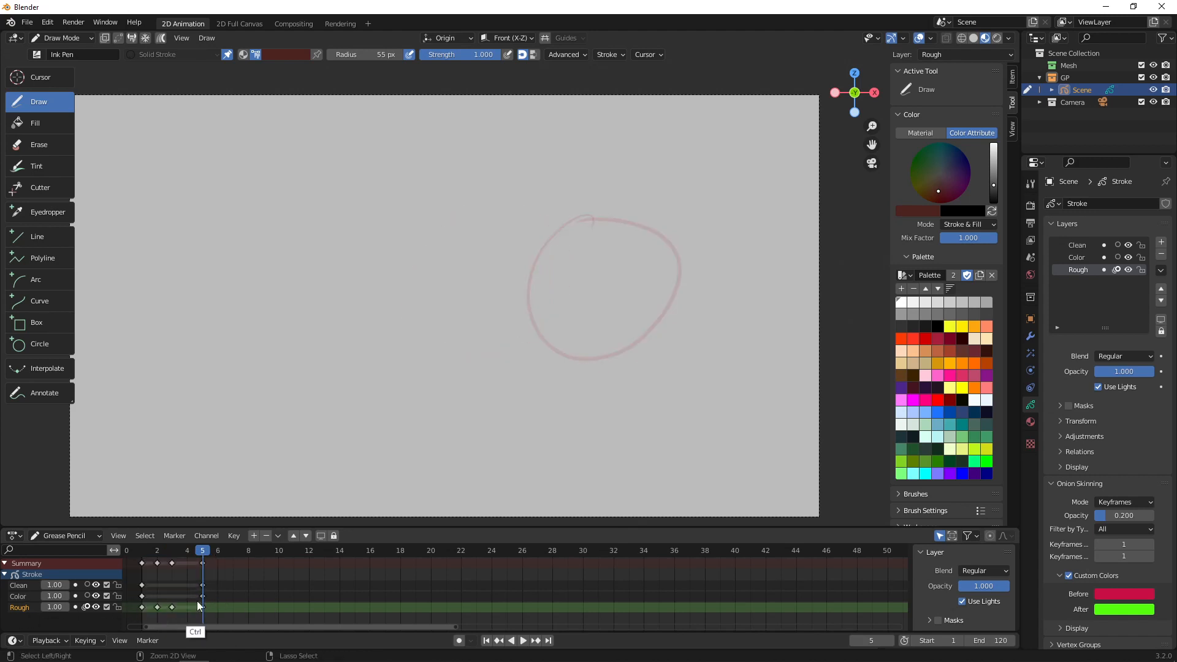
key("Delete")
- Scrub the timeline around frames 4 and 5 and play back the circle drawings to check the motion
mouse_move(186, 554)
left_mouse_down()
mouse_move(174, 554)
mouse_move(199, 553)
left_mouse_up()
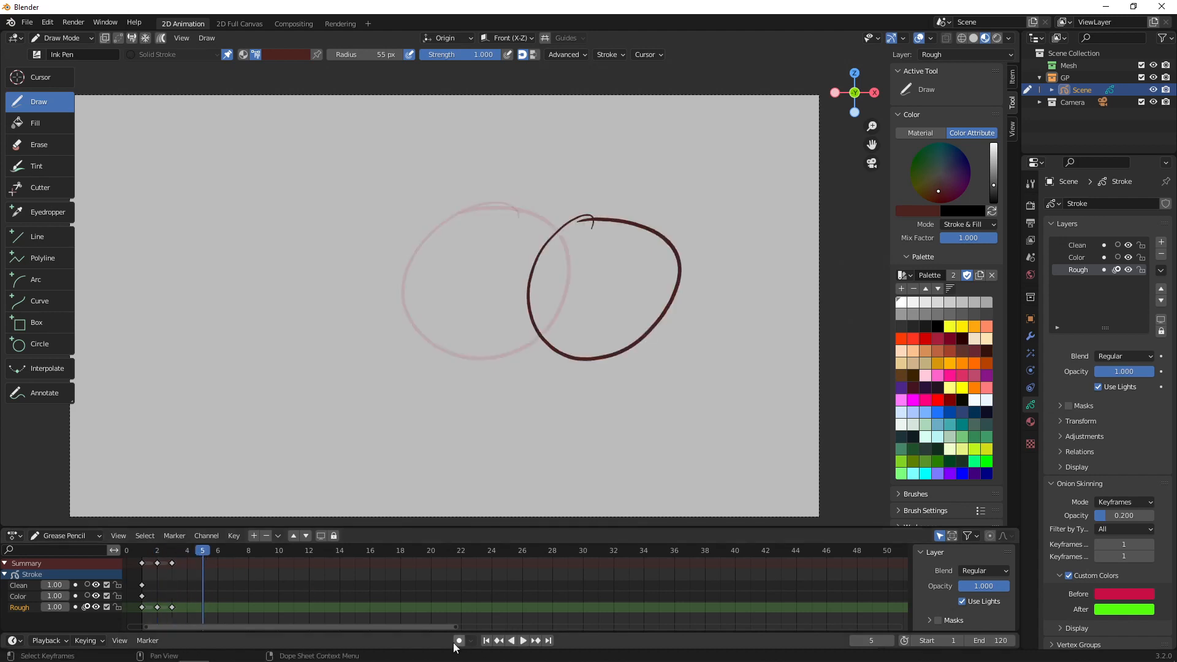
left_click(189, 553)
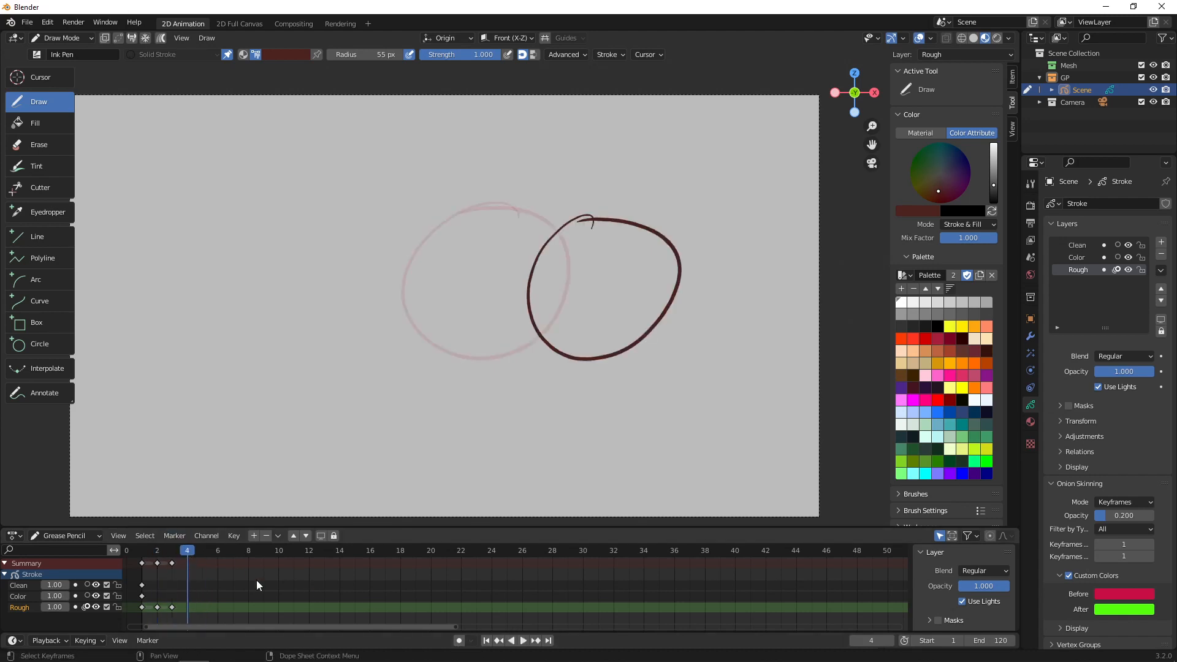
left_click(459, 641)
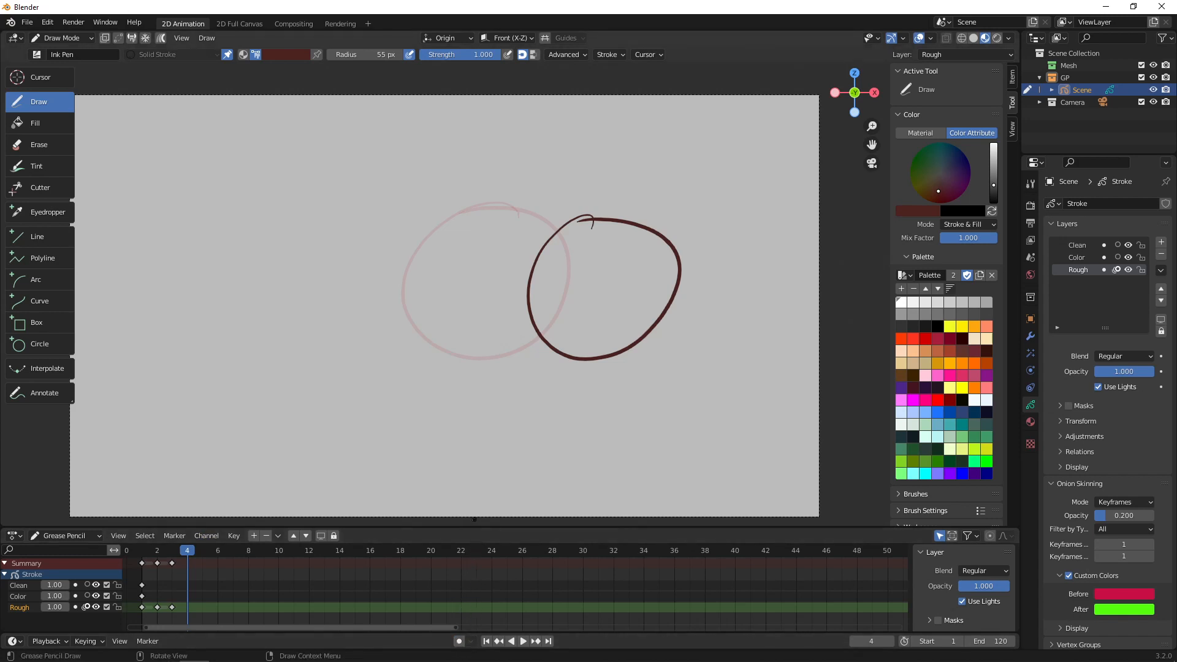
key("space")
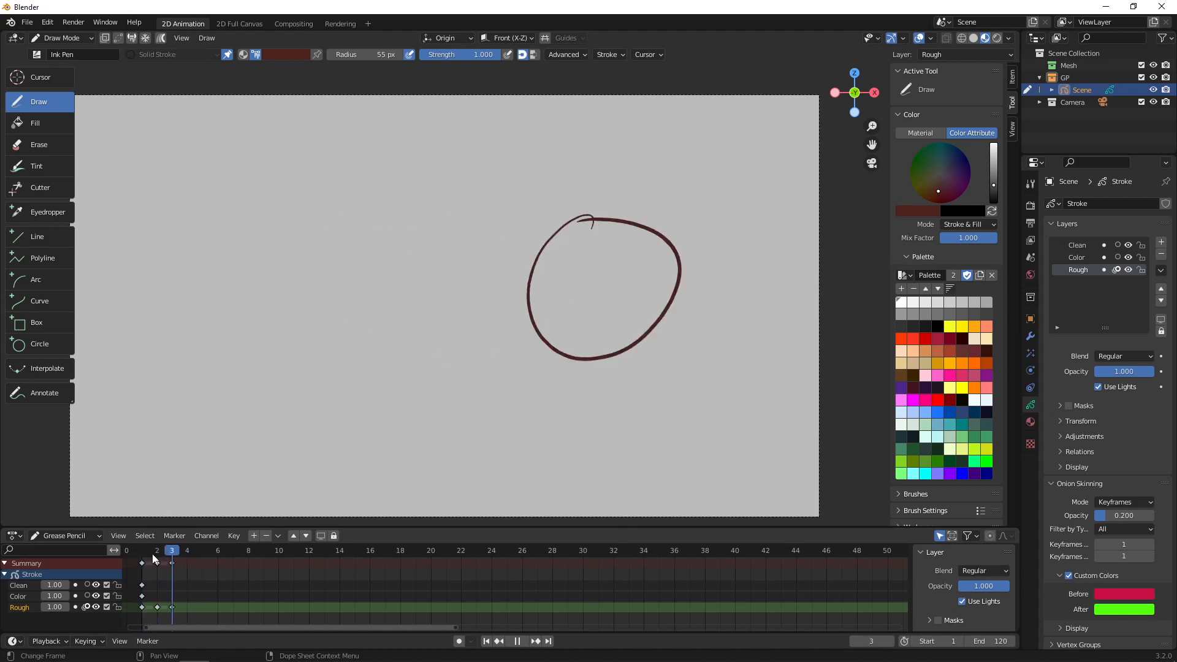
key("space")
- Delete the Rough layer's keyframes at frames 2 and 3 and clear all strokes from frame 1
left_click_drag(153, 599, 184, 606)
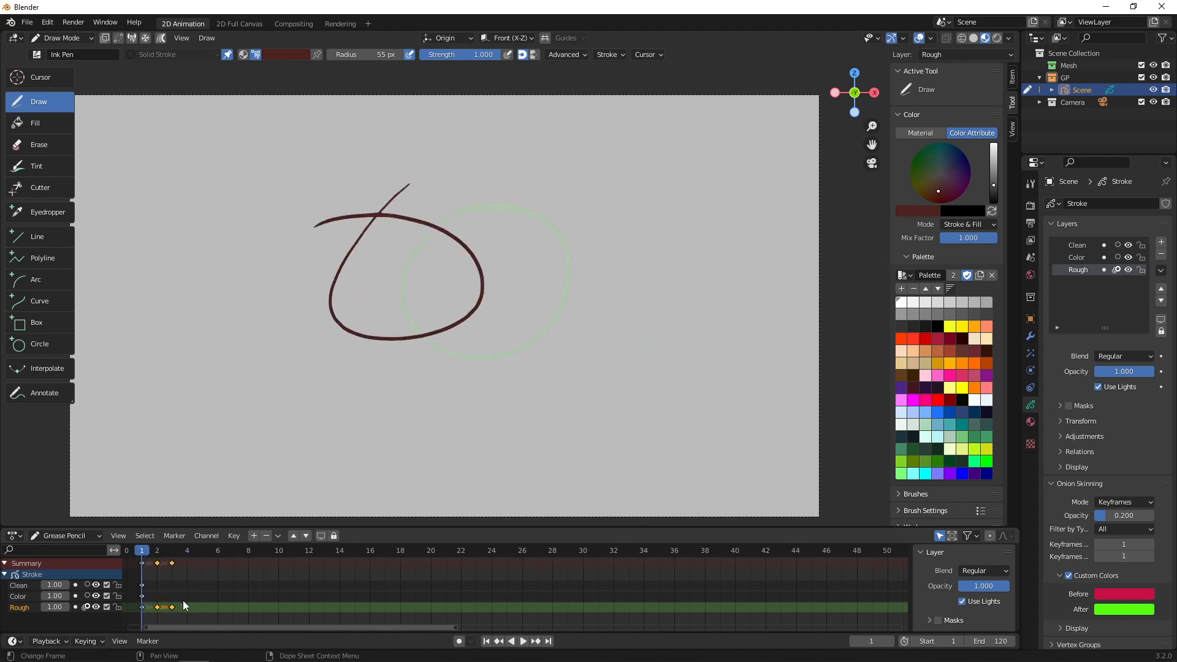
key("x")
left_click(150, 593)
key("ctrl+Tab")
key("a")
key("x")
left_click(513, 353)
key("ctrl+Tab")
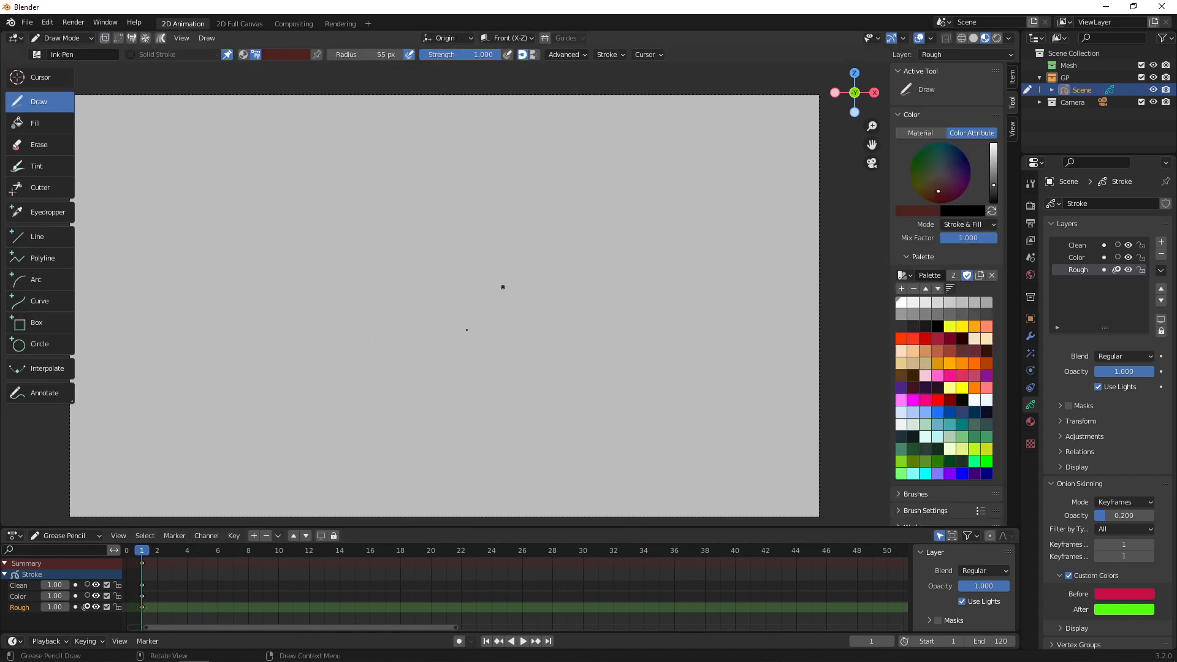
- Enable auto keying and set the Rough layer's keyframe at frame 1 to the Extreme type
left_click(458, 641)
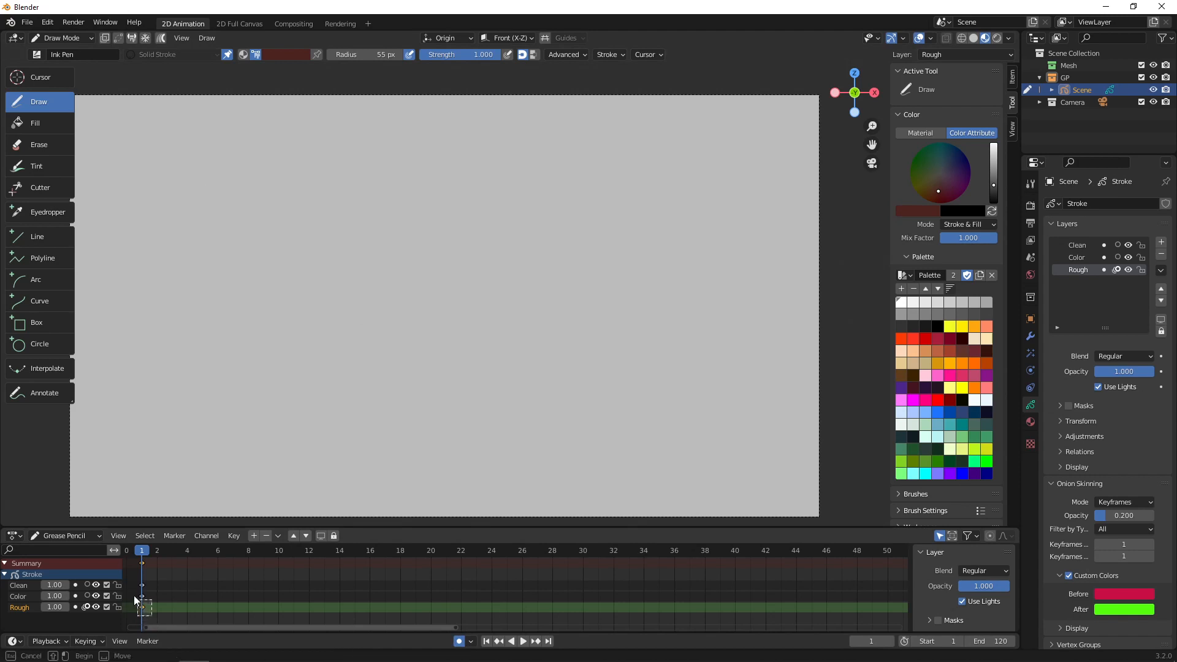
key("r")
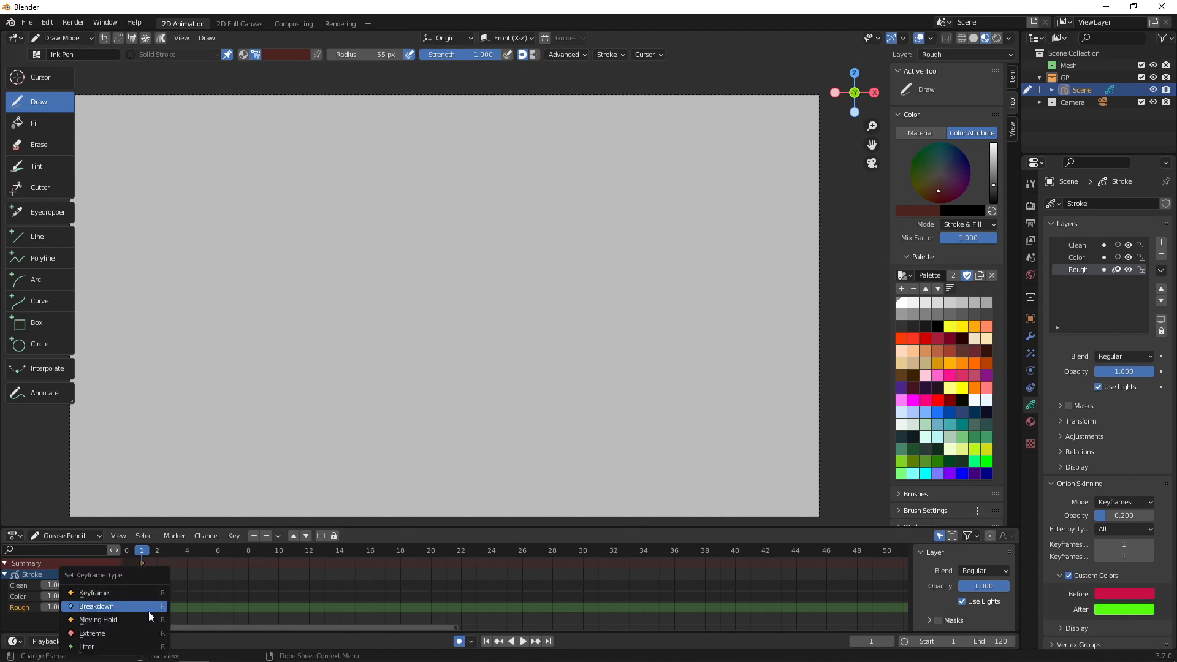
left_click(124, 634)
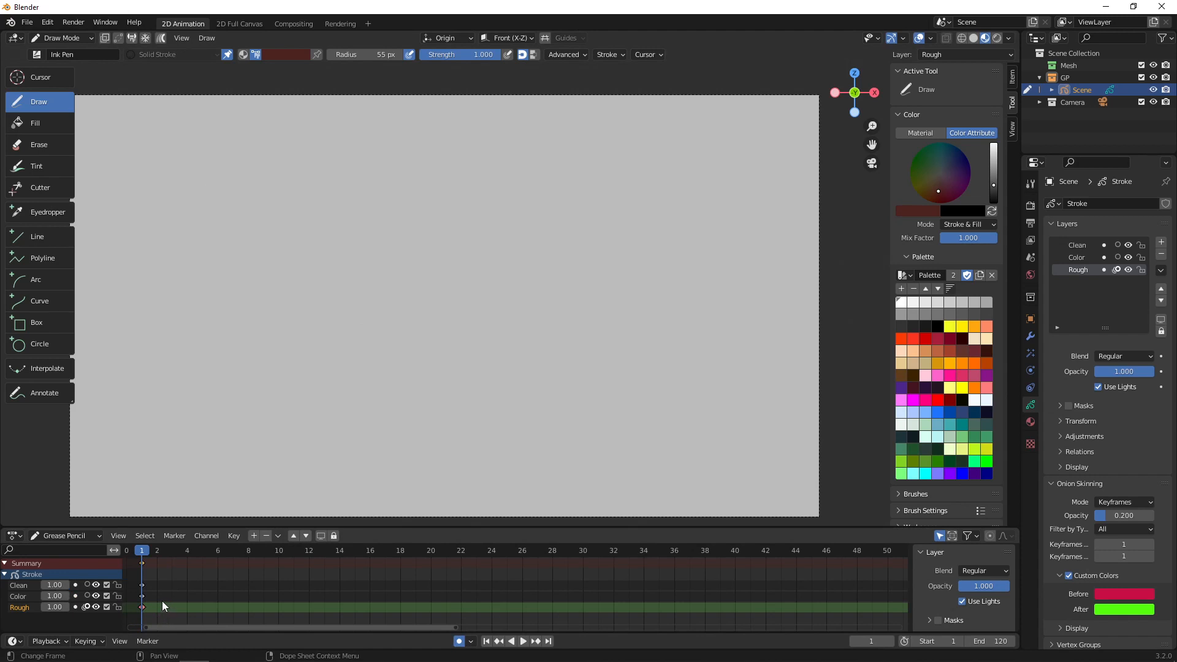
- Draw a stick figure's round head on frame 1, with a shoulder line curving down into the back arm
left_click(282, 55)
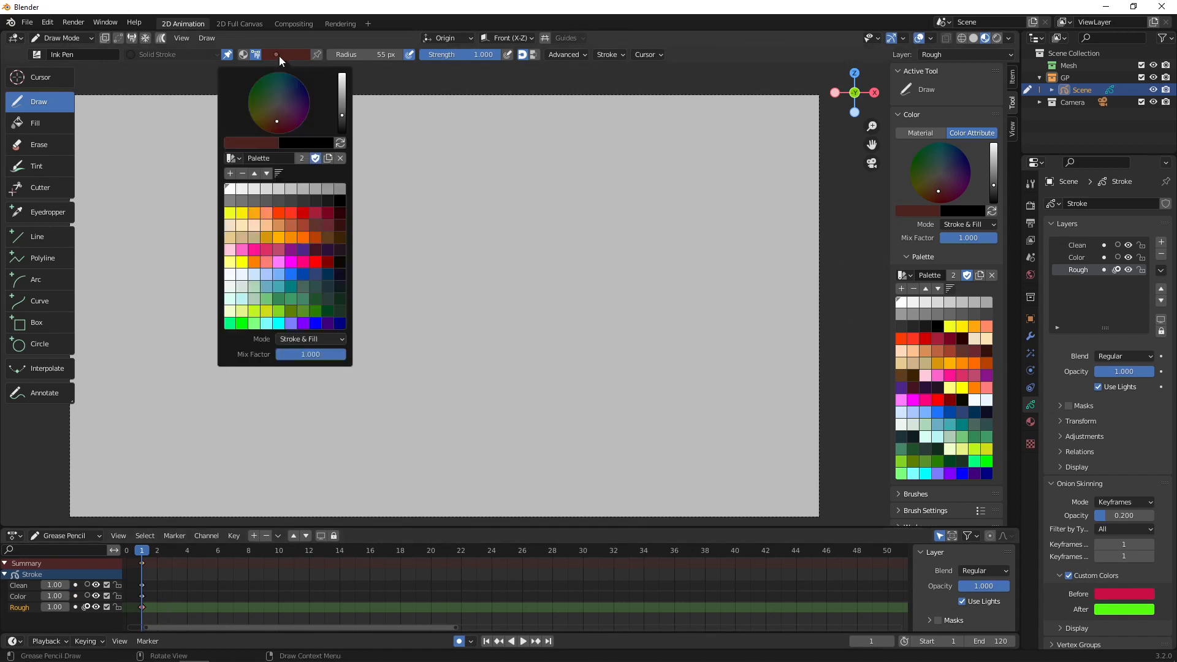
mouse_move(429, 168)
left_mouse_down()
mouse_move(443, 173)
mouse_move(403, 168)
left_mouse_up()
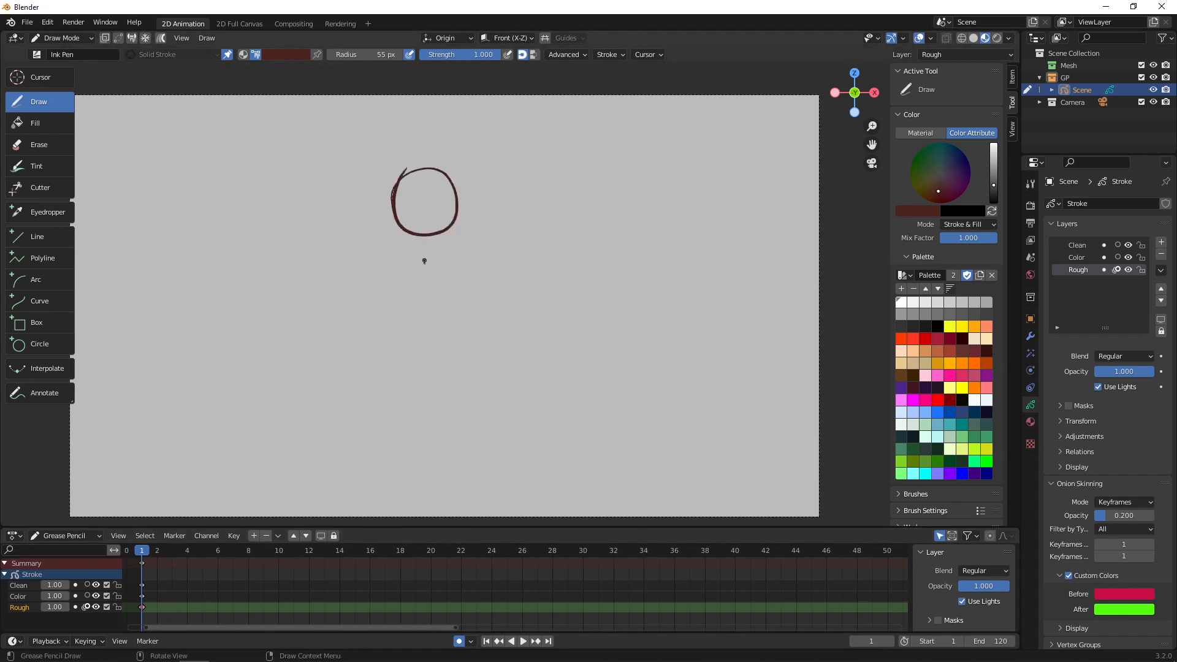
left_click_drag(422, 236, 377, 345)
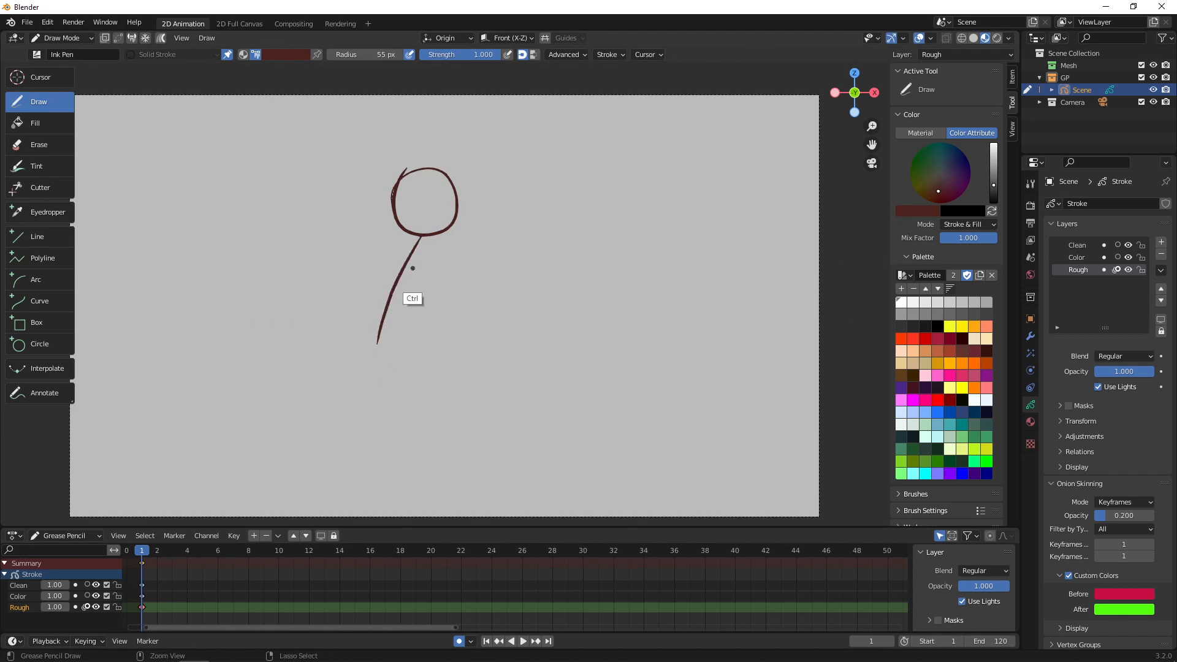
key("ctrl+z")
mouse_move(447, 245)
left_mouse_down()
mouse_move(391, 262)
mouse_move(355, 356)
left_mouse_up()
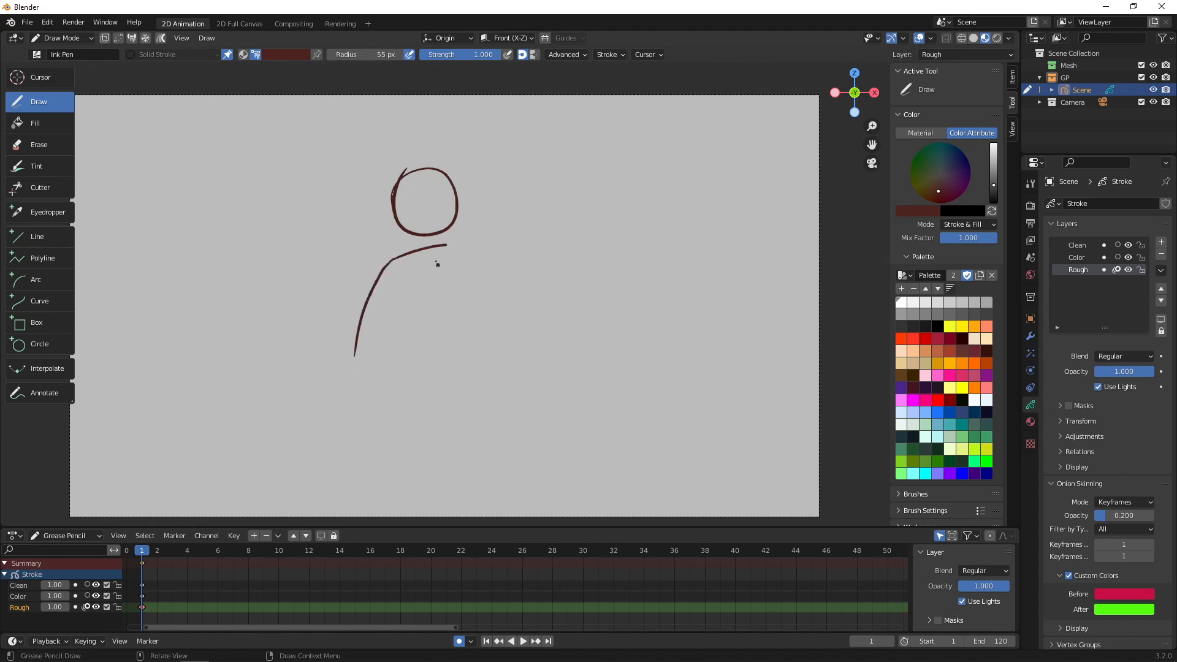
- Sketch the figure's curved torso line, two crossed striding legs and forward-reaching arm on frame 1, undoing unsatisfactory strokes
mouse_move(435, 246)
left_mouse_down()
mouse_move(428, 344)
mouse_move(440, 266)
mouse_move(490, 480)
left_mouse_up()
key("ctrl+z")
key("ctrl+z")
mouse_move(428, 343)
left_mouse_down()
mouse_move(474, 453)
mouse_move(376, 454)
mouse_move(434, 370)
mouse_move(380, 435)
left_mouse_up()
key("ctrl+z")
left_click_drag(381, 441, 374, 463)
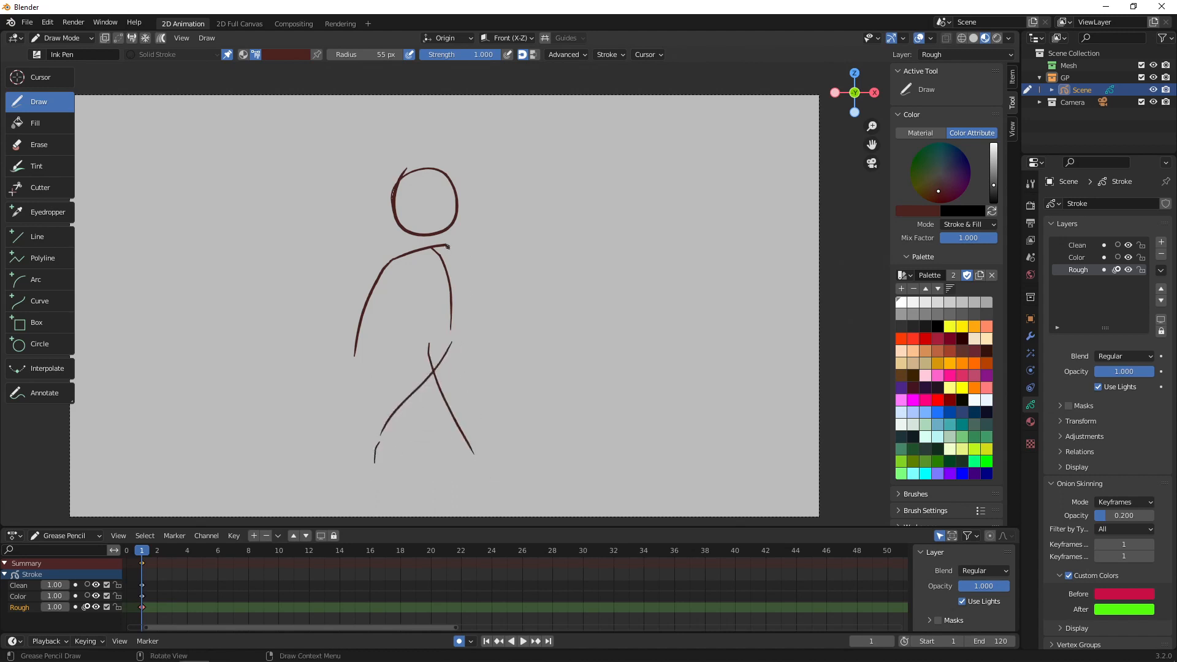
left_click_drag(449, 246, 519, 343)
- Try to thicken both legs with parallel outline strokes and undo those strokes
left_click_drag(429, 343, 491, 449)
left_click_drag(453, 343, 384, 452)
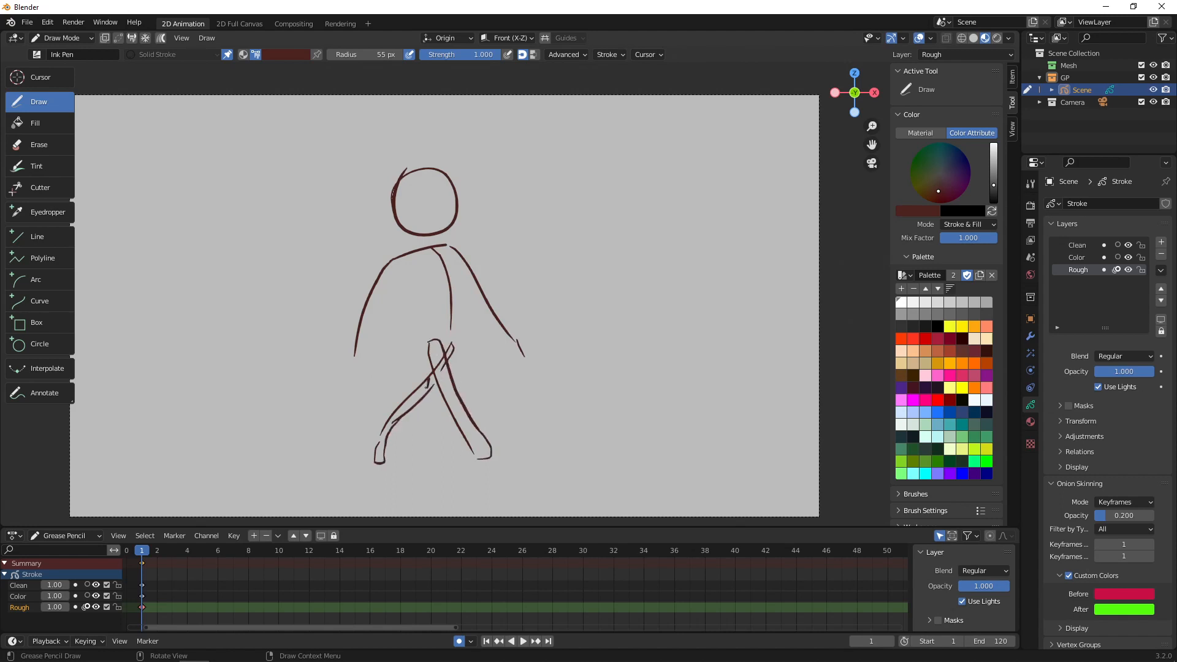
left_click_drag(426, 386, 384, 438)
key("ctrl+z")
key("ctrl+z")
key("ctrl+z")
key("ctrl+z")
key("ctrl+z")
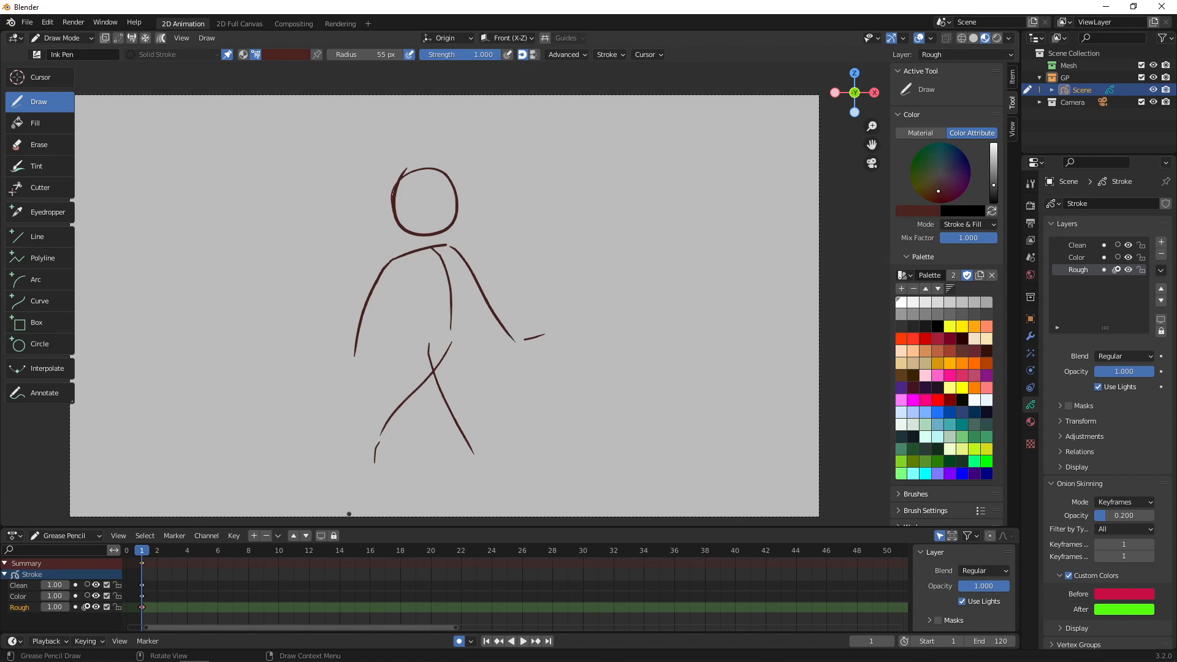
- Draw the figure's head, shoulder line and both arms on frame 2, shifted slightly from the frame 1 onion skin
key("Right")
mouse_move(416, 165)
left_mouse_down()
mouse_move(457, 209)
mouse_move(430, 165)
left_mouse_up()
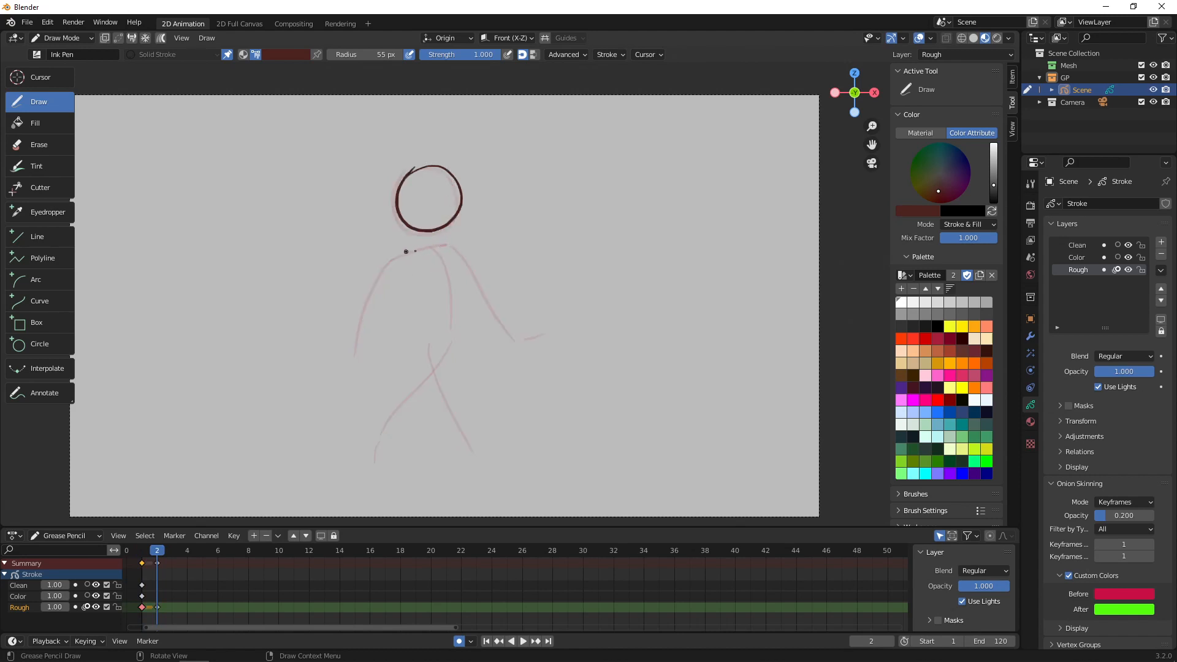
mouse_move(404, 247)
left_mouse_down()
mouse_move(455, 250)
mouse_move(546, 345)
left_mouse_up()
left_click_drag(407, 249, 372, 355)
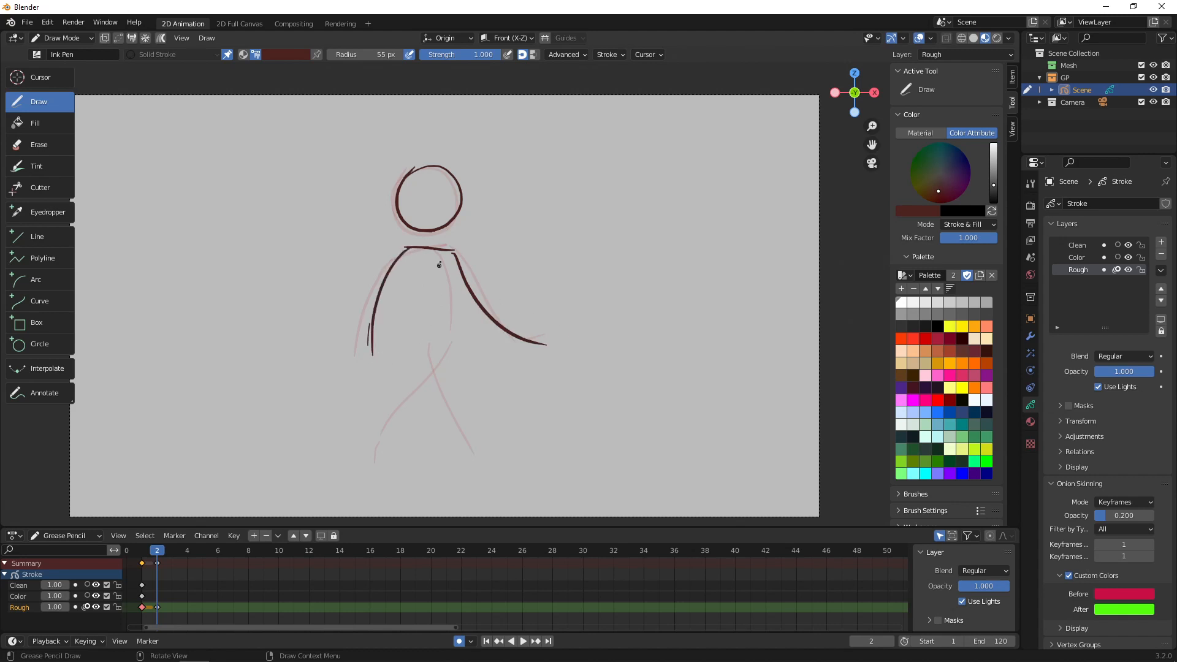
- Draw the S-curved torso and both striding legs of the figure on frame 2, redoing the first torso stroke
left_click_drag(427, 248, 461, 347)
key("ctrl+z")
mouse_move(423, 249)
left_mouse_down()
mouse_move(453, 340)
mouse_move(385, 443)
left_mouse_up()
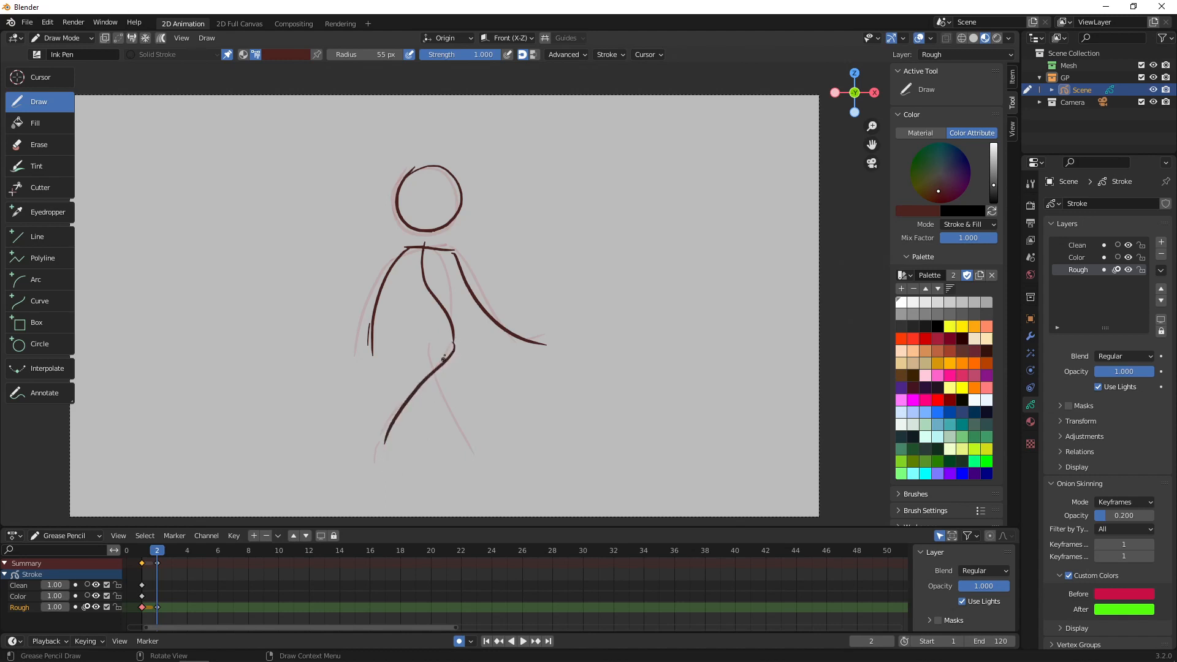
left_click_drag(433, 343, 498, 449)
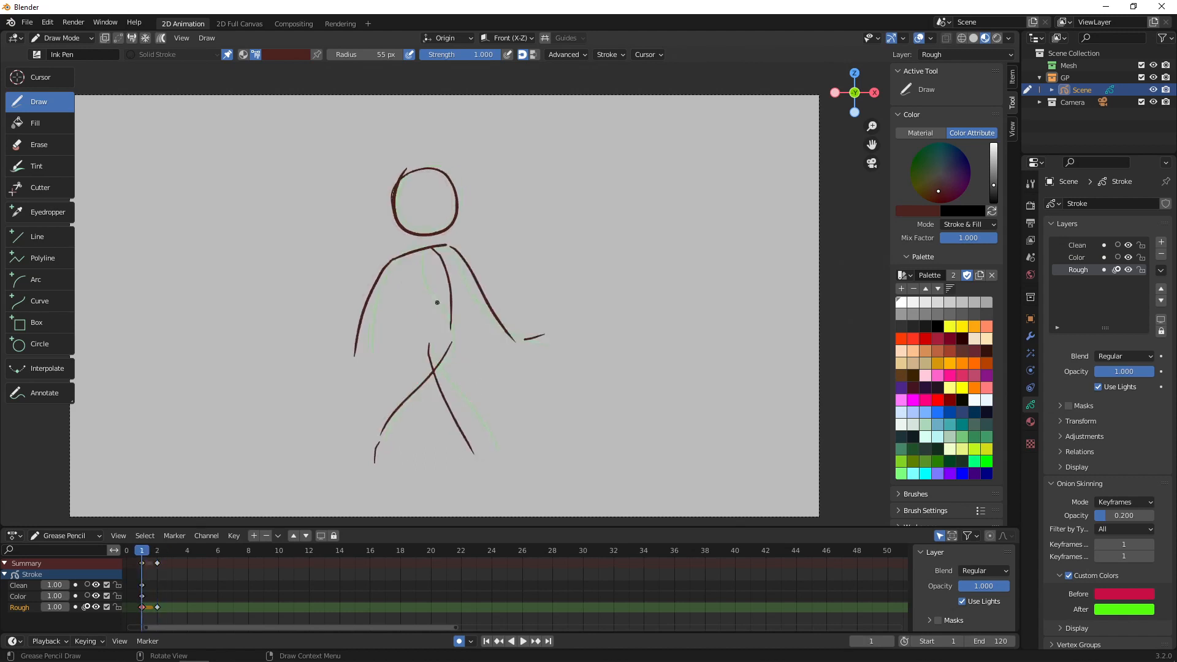
- Try adding chest curves to the frame 2 torso, undo them and flip between frames 1 and 2
left_click_drag(404, 248, 442, 305)
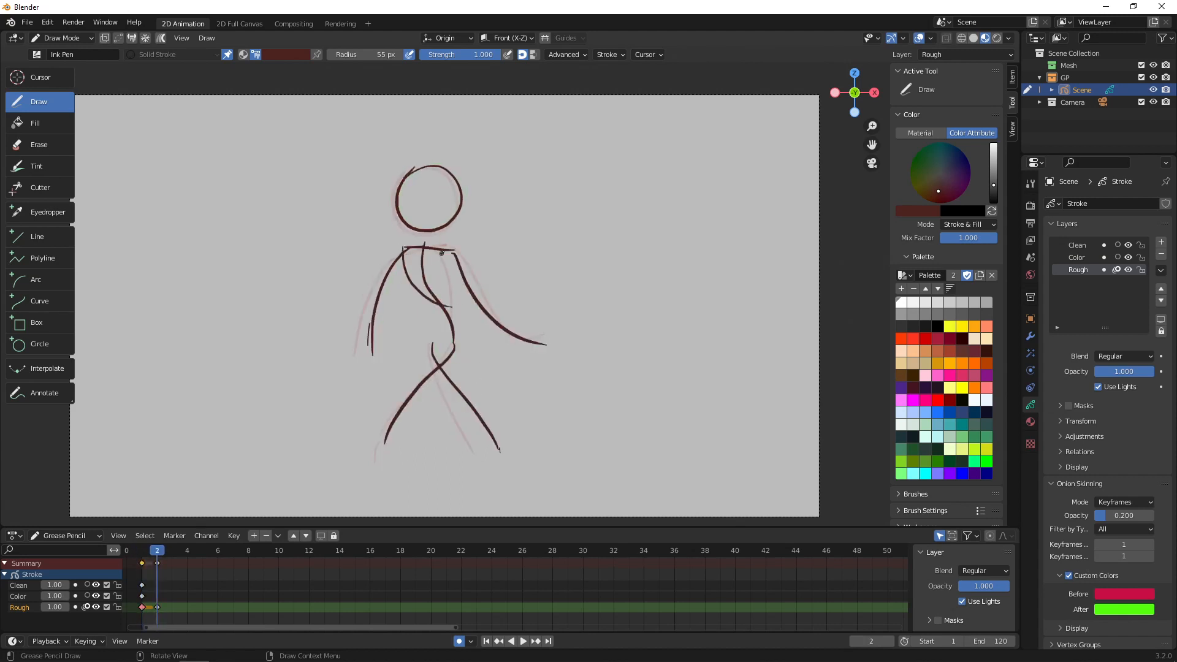
left_click_drag(442, 253, 444, 301)
key("ctrl+z")
key("ctrl+z")
key("Left")
key("Right")
- Move the Rough layer's keyframe from frame 2 to frame 3
left_click(157, 607)
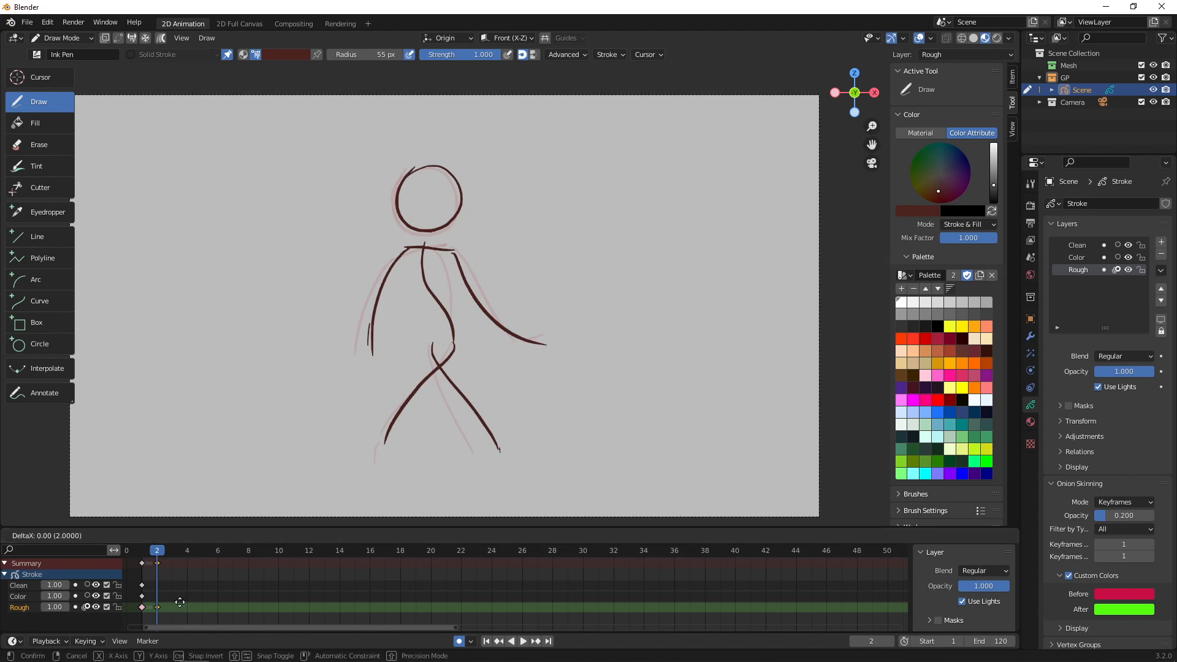
key("g")
left_click(199, 607)
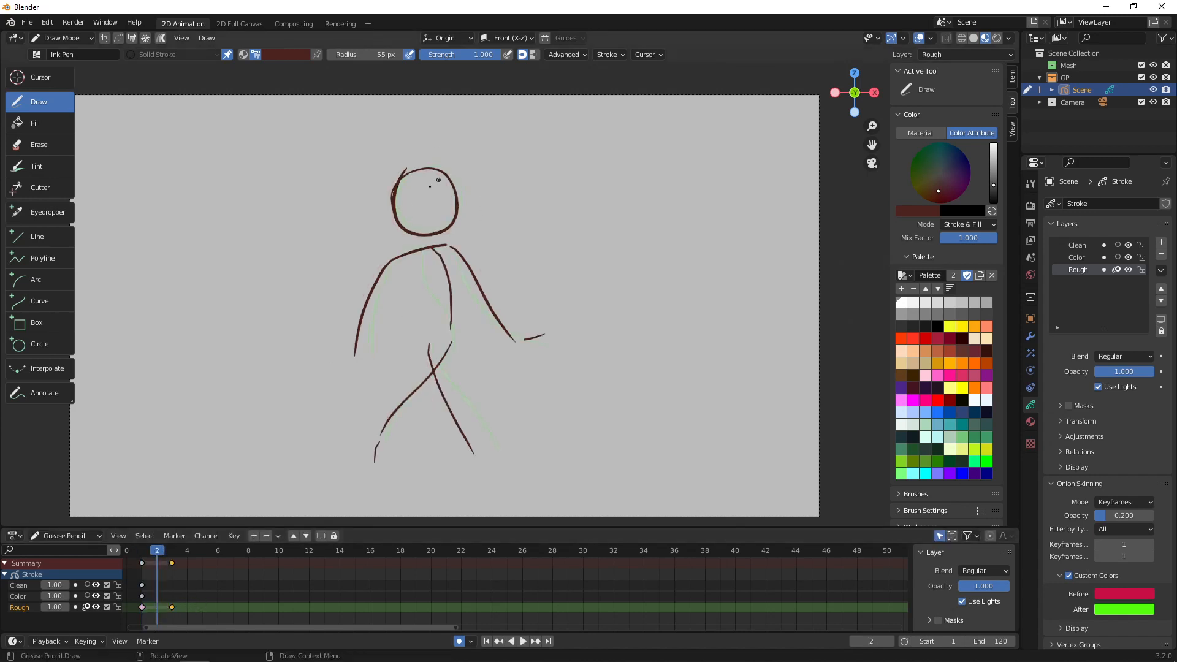
- Draw the figure's head on frame 2 above the onion-skinned heads and flip between adjacent frames to compare
mouse_move(401, 132)
left_mouse_down()
mouse_move(461, 173)
mouse_move(443, 132)
mouse_move(434, 140)
left_mouse_up()
key("ctrl+z")
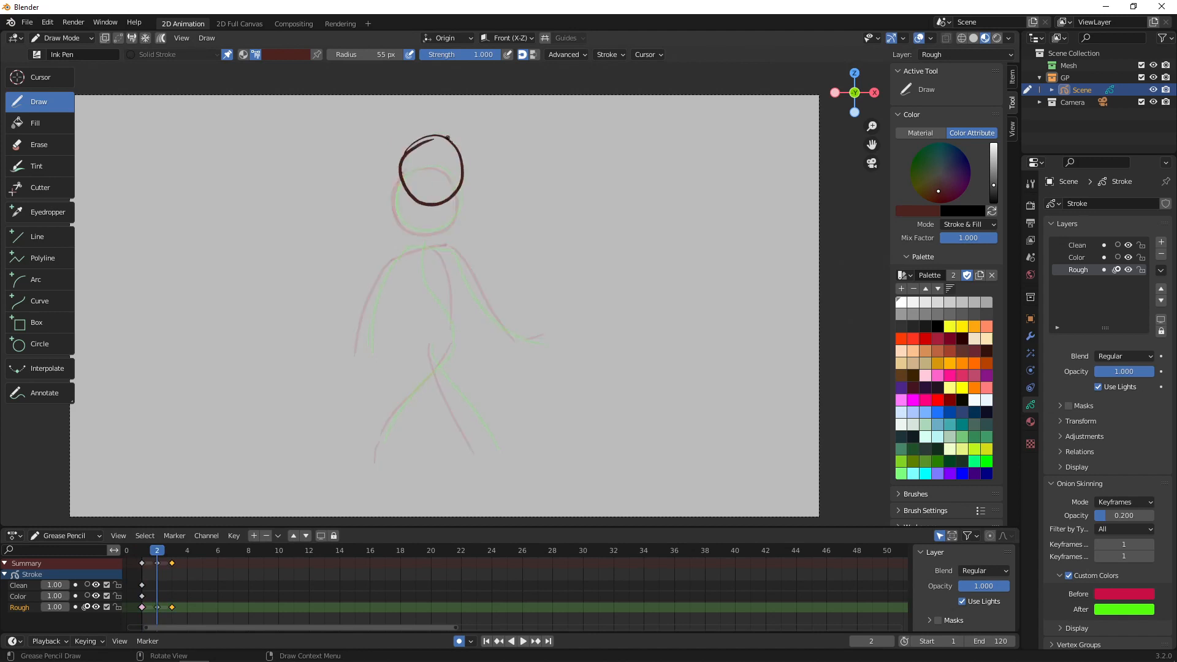
key("Right")
key("Left")
key("Right")
key("Left")
- Try moving the frame 2 head in Edit Mode, undo the move and return to Draw Mode
key("ctrl+Tab")
left_click(509, 242)
key("g")
left_click(511, 210)
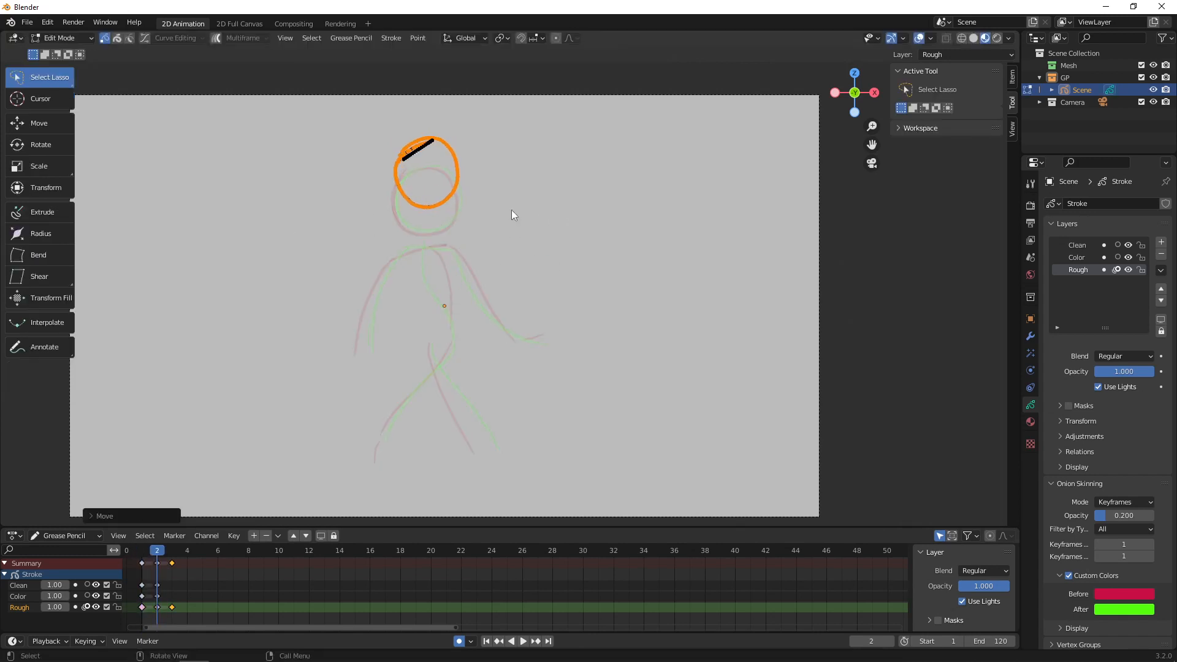
key("ctrl+z")
key("ctrl+Tab")
left_click(513, 148)
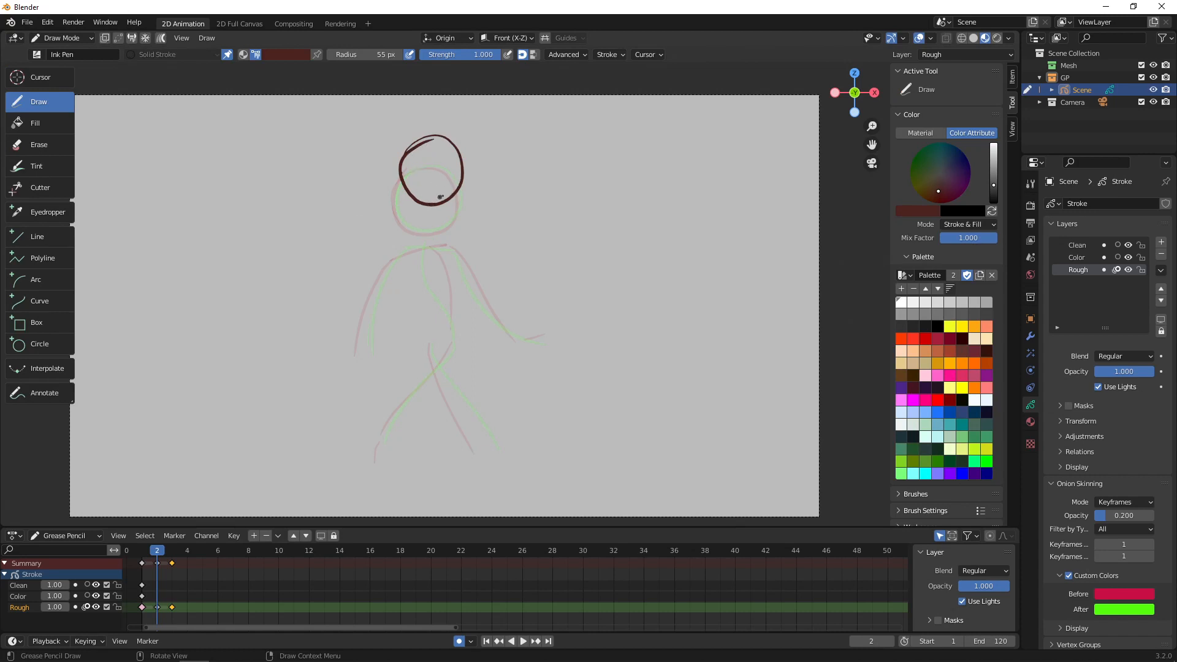
- Switch to Edit Mode and select the whole frame 2 head with Select Lasso
left_click(76, 37)
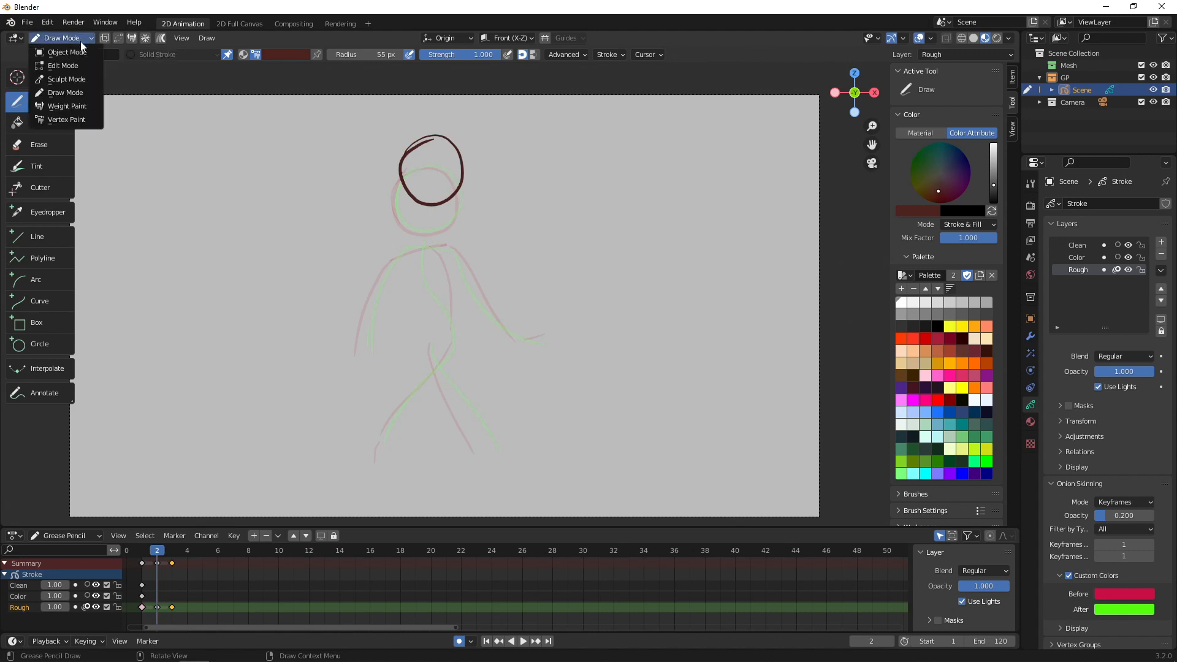
left_click(62, 54)
left_click(364, 216)
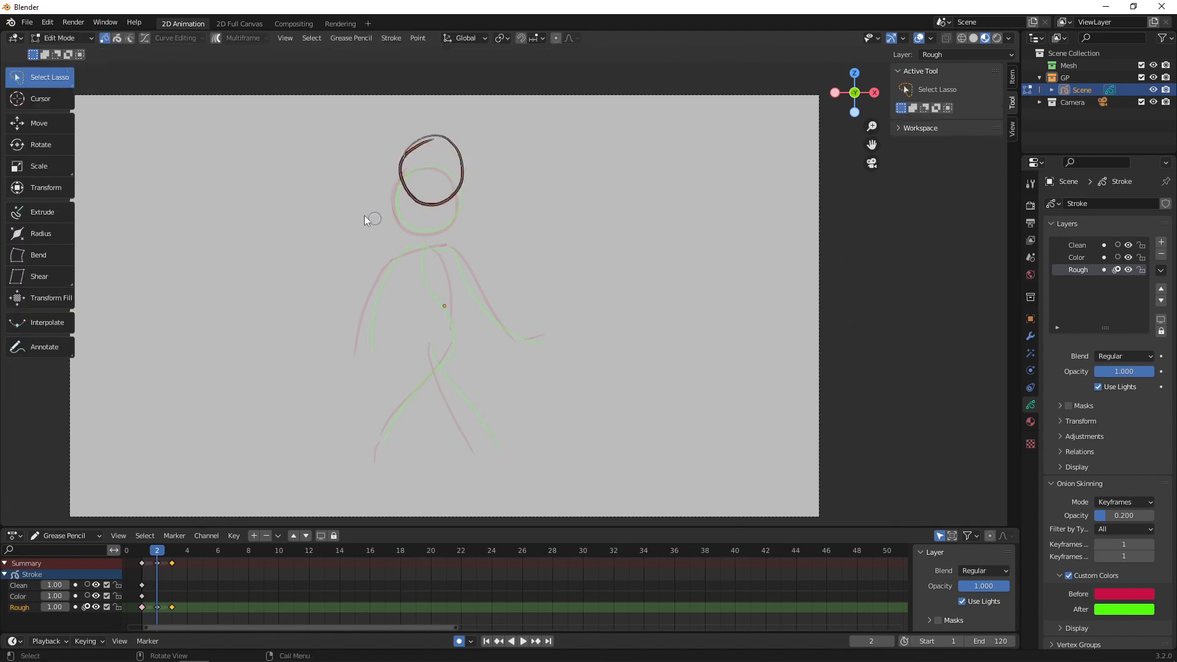
left_click(50, 78)
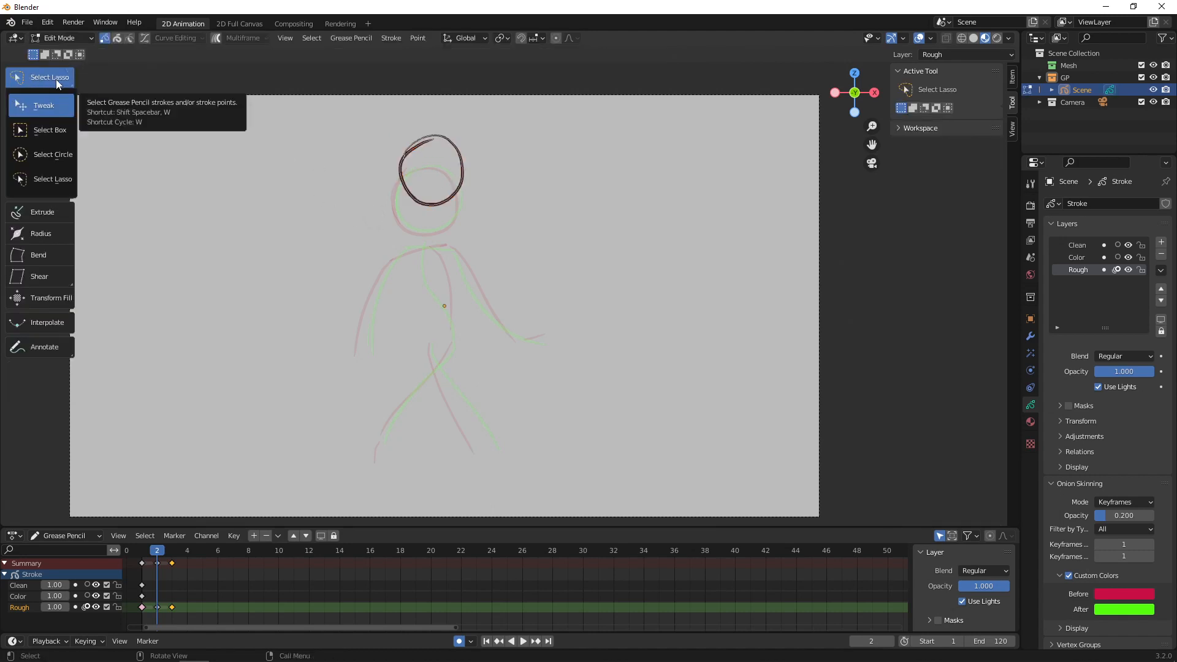
left_click(46, 182)
mouse_move(319, 148)
left_mouse_down()
mouse_move(328, 197)
mouse_move(423, 92)
mouse_move(395, 198)
left_mouse_up()
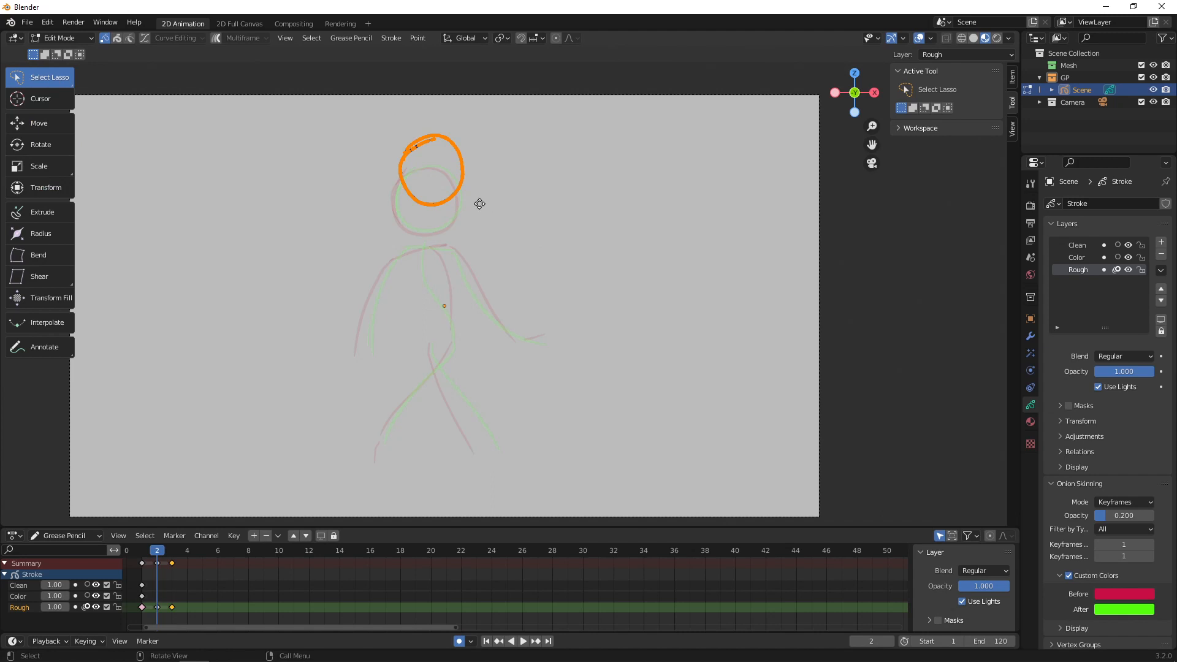
- Try moving, enlarging and rotating the selected head, and undo the rotation and scaling
key("g")
left_click(466, 236)
key("s")
left_click(545, 253)
key("r")
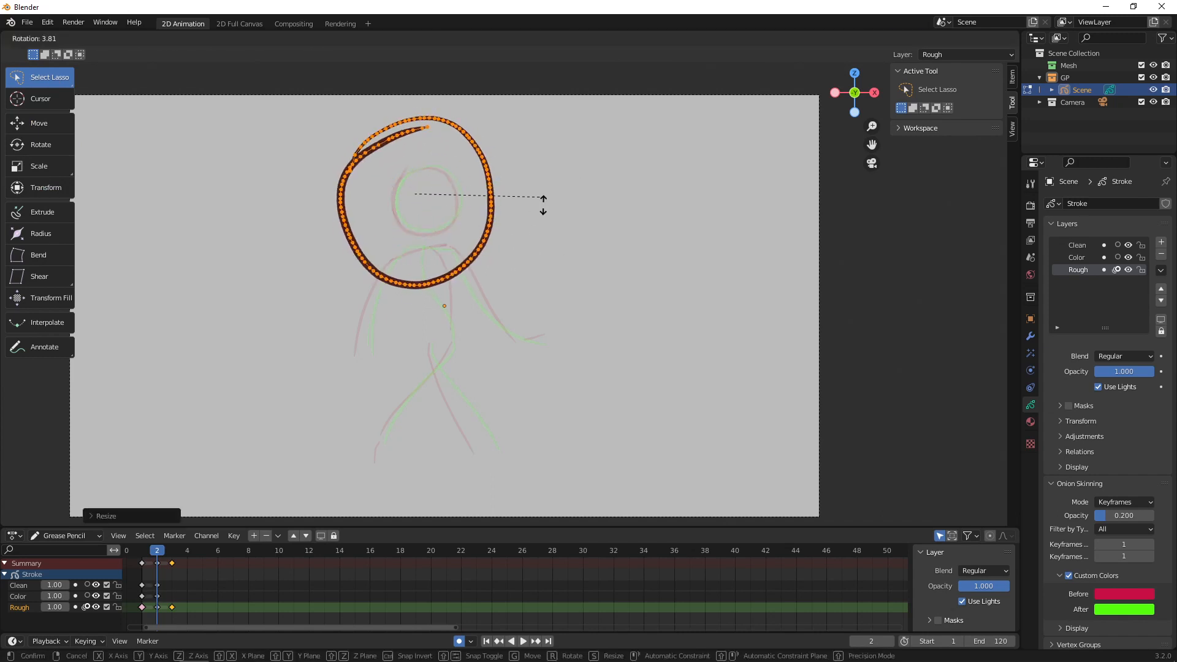
left_click(376, 296)
key("ctrl+z")
key("ctrl+z")
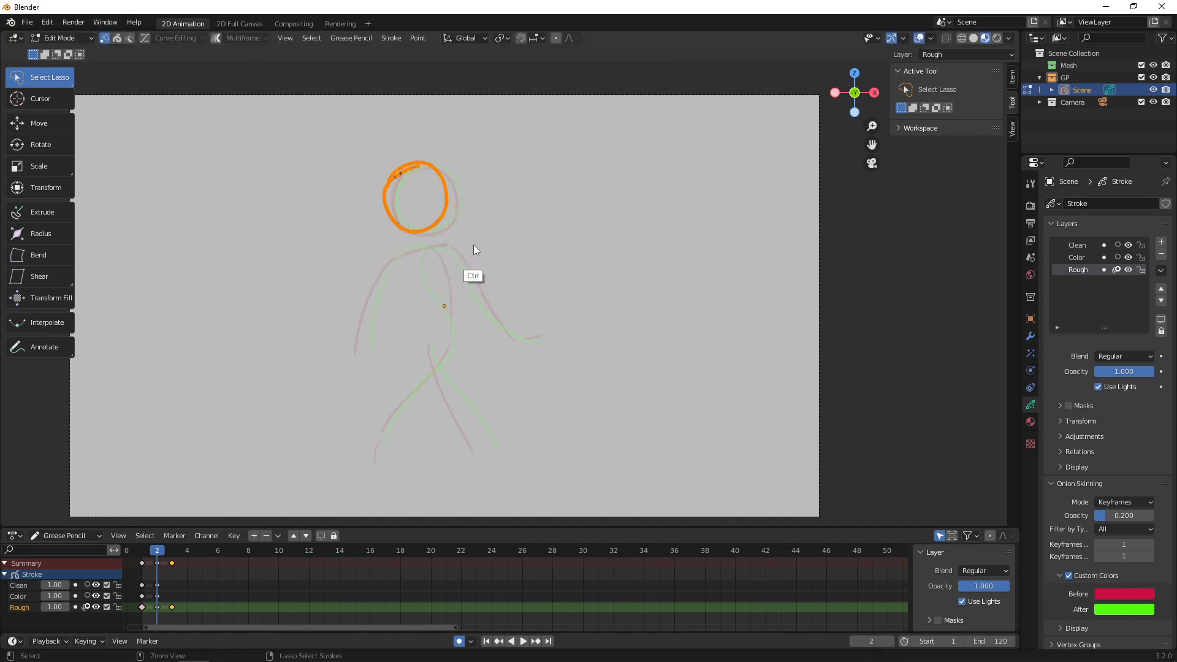
- Move and slightly scale the selected head so it sits just above the onion-skinned heads, and return to Draw Mode
key("g")
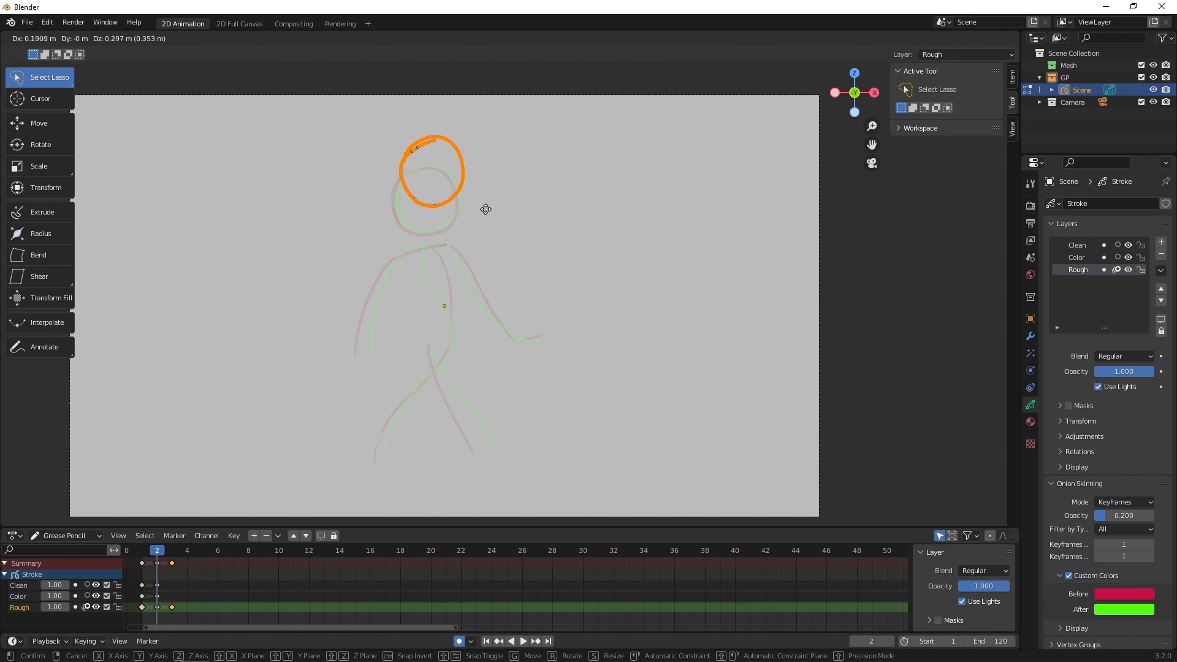
left_click(476, 214)
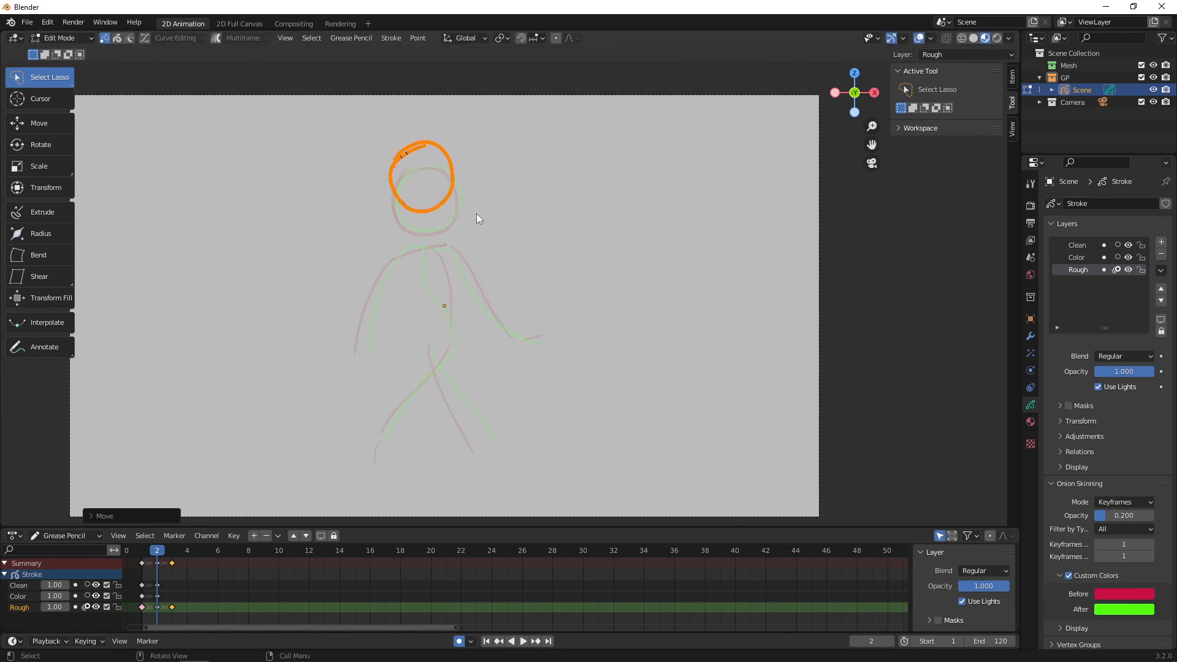
key("g")
key("s")
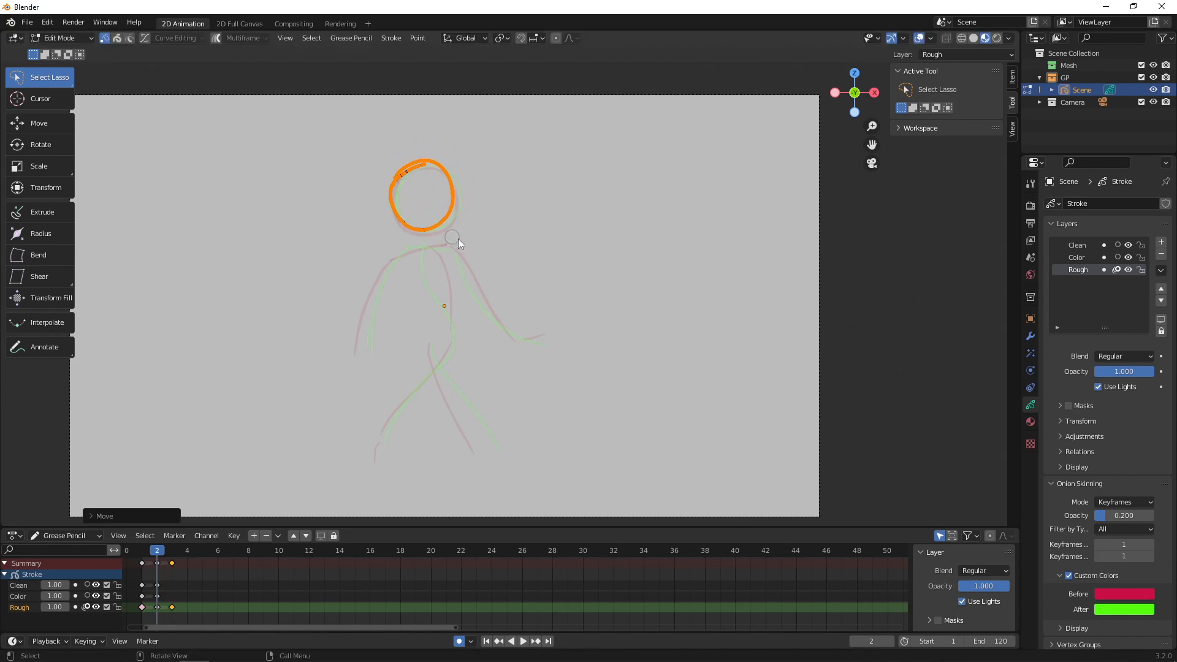
left_click(462, 238)
key("g")
left_click(468, 228)
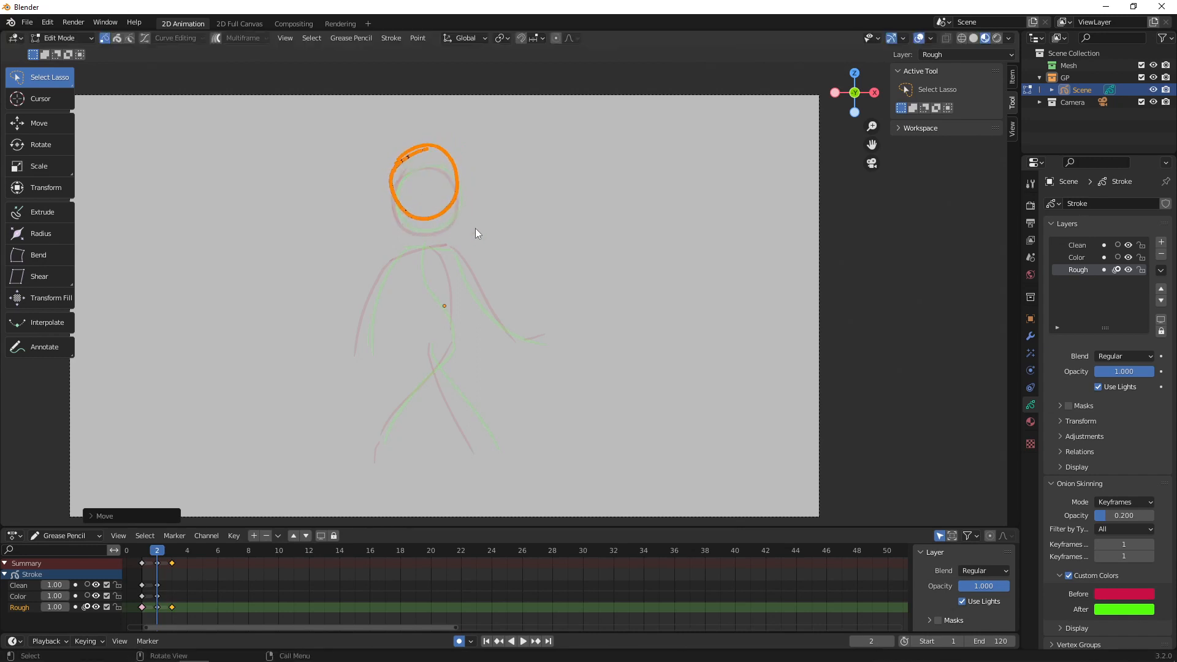
left_click(475, 230)
key("Tab")
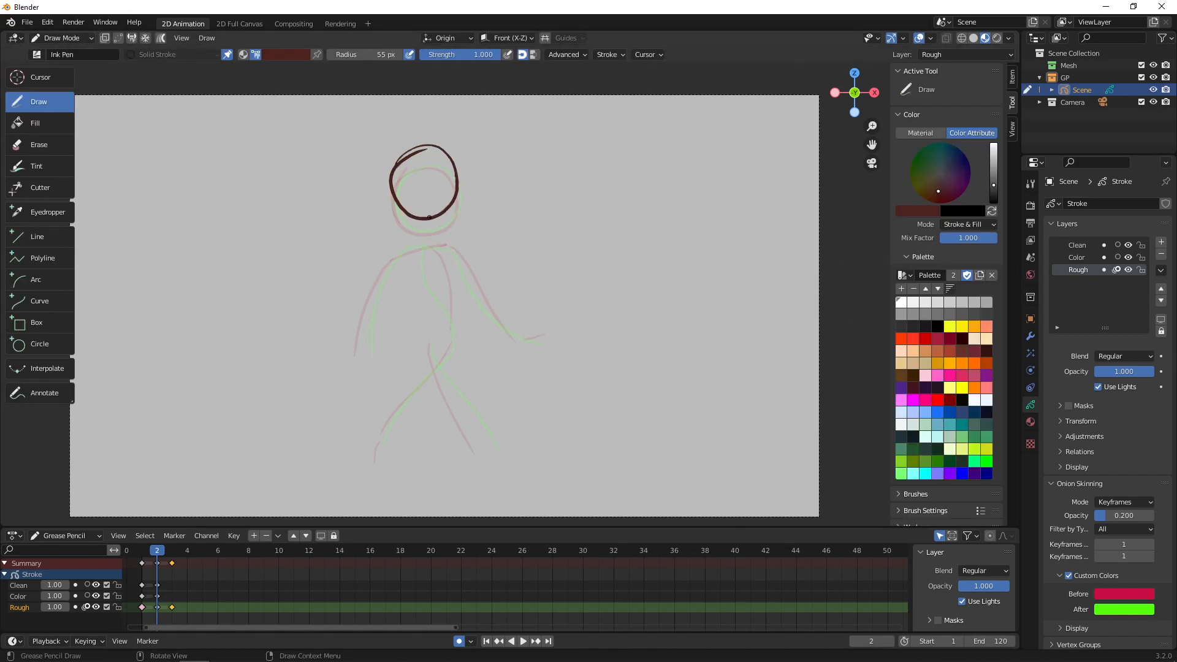
- Try the Push and Smooth brushes on the head's outline in Sculpt Mode, undo the distortion and return to Draw Mode
left_click(80, 39)
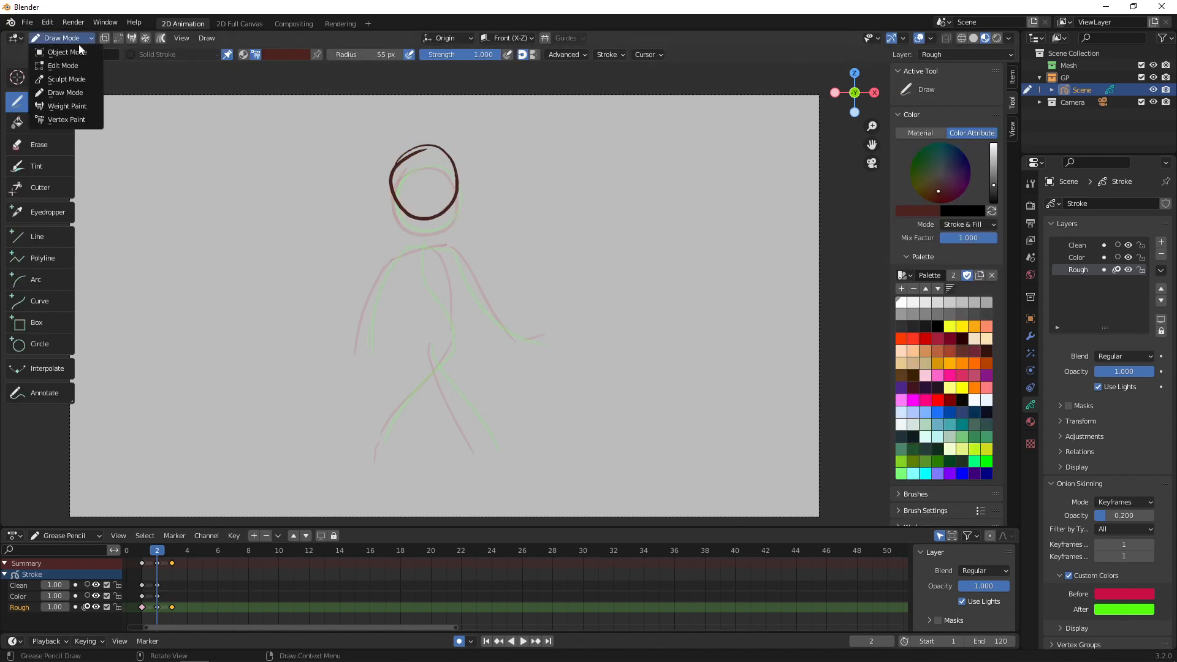
left_click(69, 80)
left_click_drag(394, 186, 352, 239)
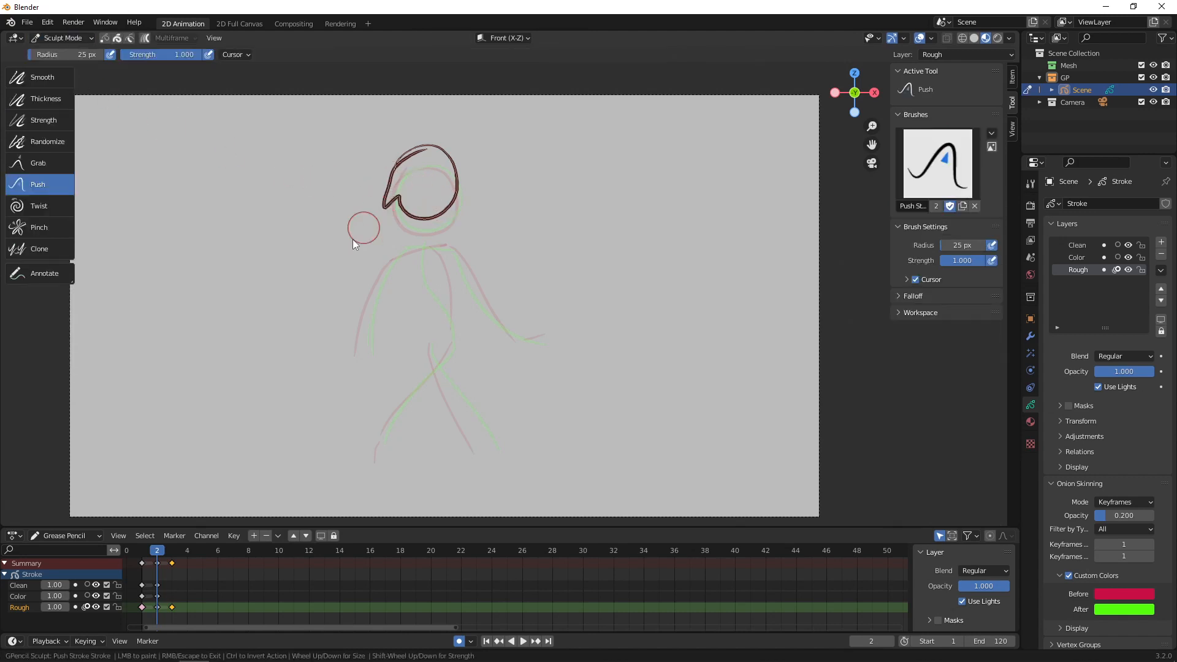
mouse_move(416, 205)
left_mouse_down()
mouse_move(401, 247)
mouse_move(456, 242)
left_mouse_up()
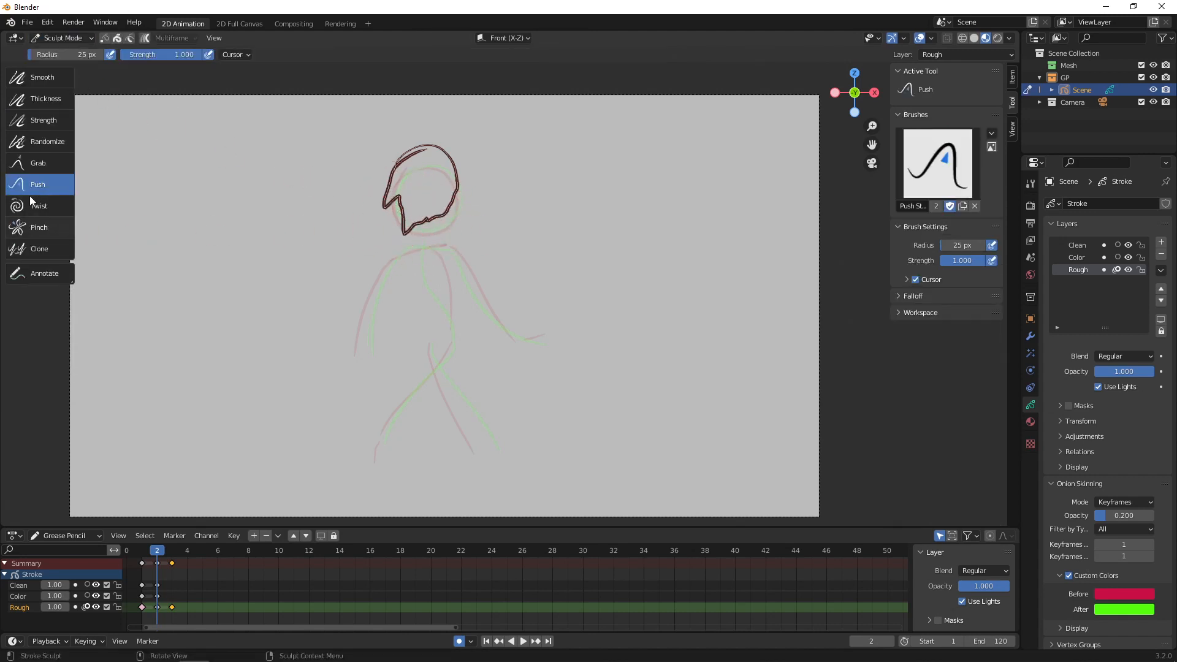
left_click(42, 78)
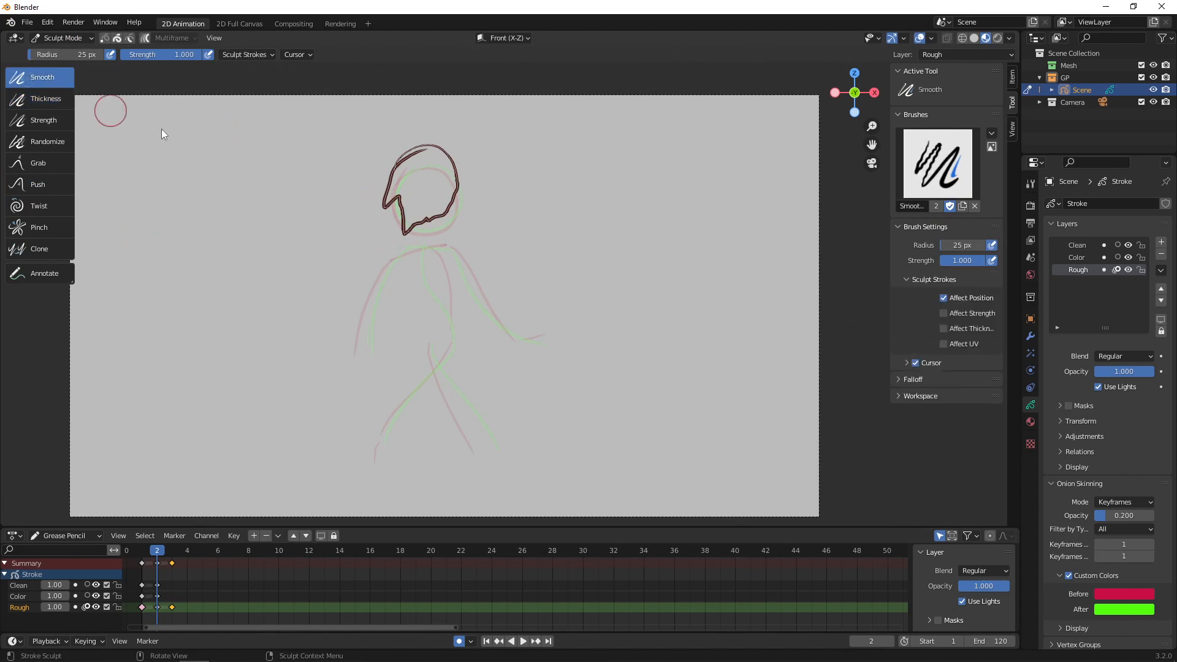
mouse_move(371, 184)
left_mouse_down()
mouse_move(403, 215)
mouse_move(430, 210)
mouse_move(368, 196)
mouse_move(386, 209)
left_mouse_up()
key("ctrl+Tab")
left_click(499, 197)
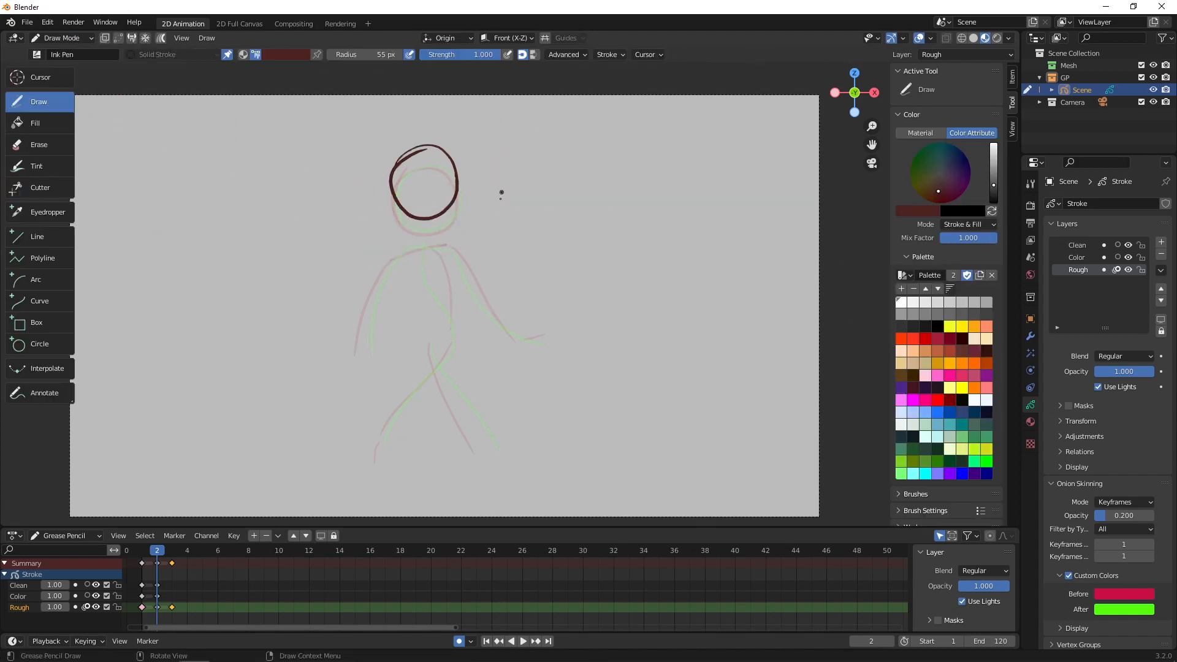
- Try the Clone brush in Sculpt Mode near the head with a 145 px radius, and return to Draw Mode
key("ctrl+Tab")
left_click(454, 264)
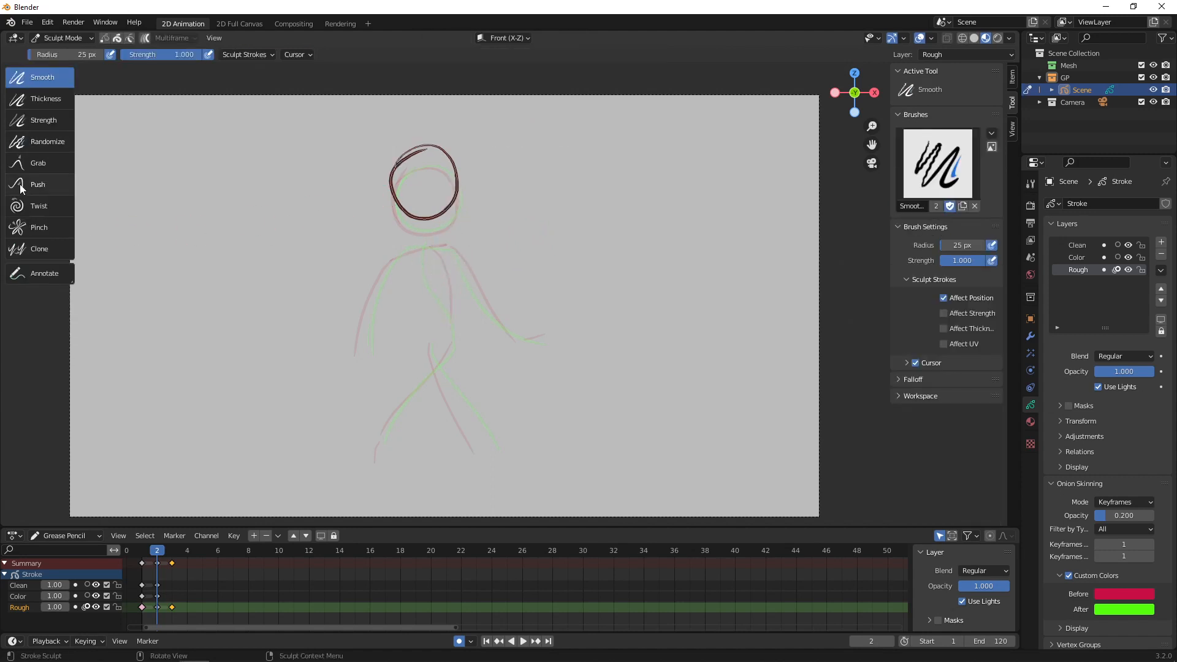
left_click(35, 248)
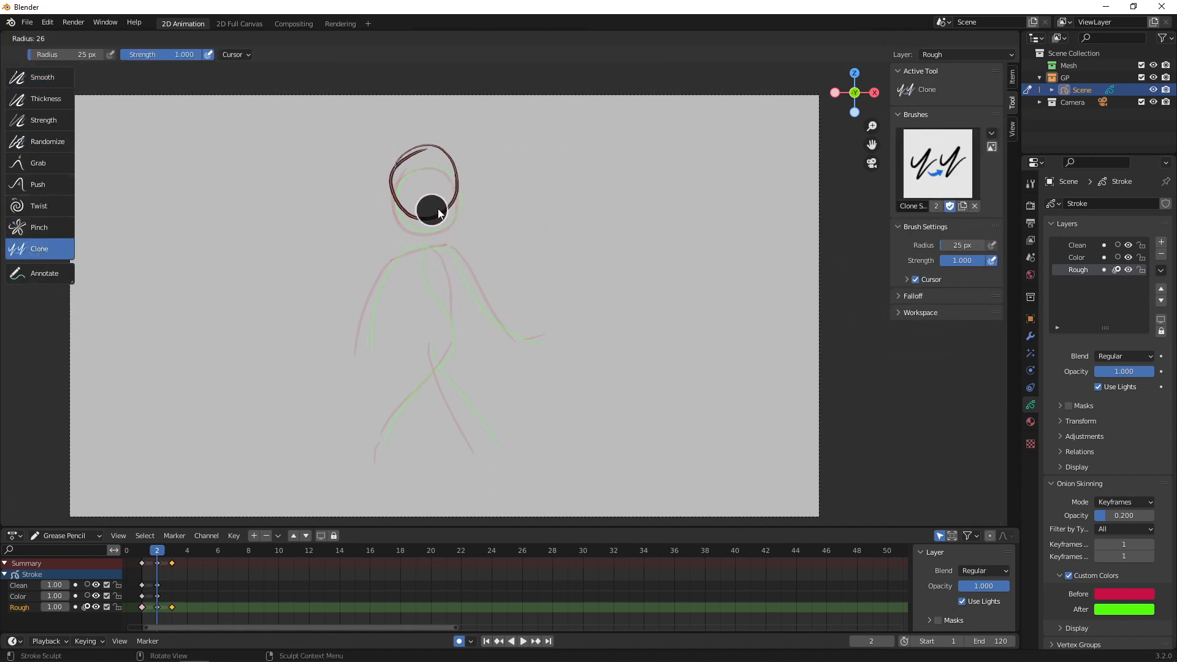
left_click(352, 220)
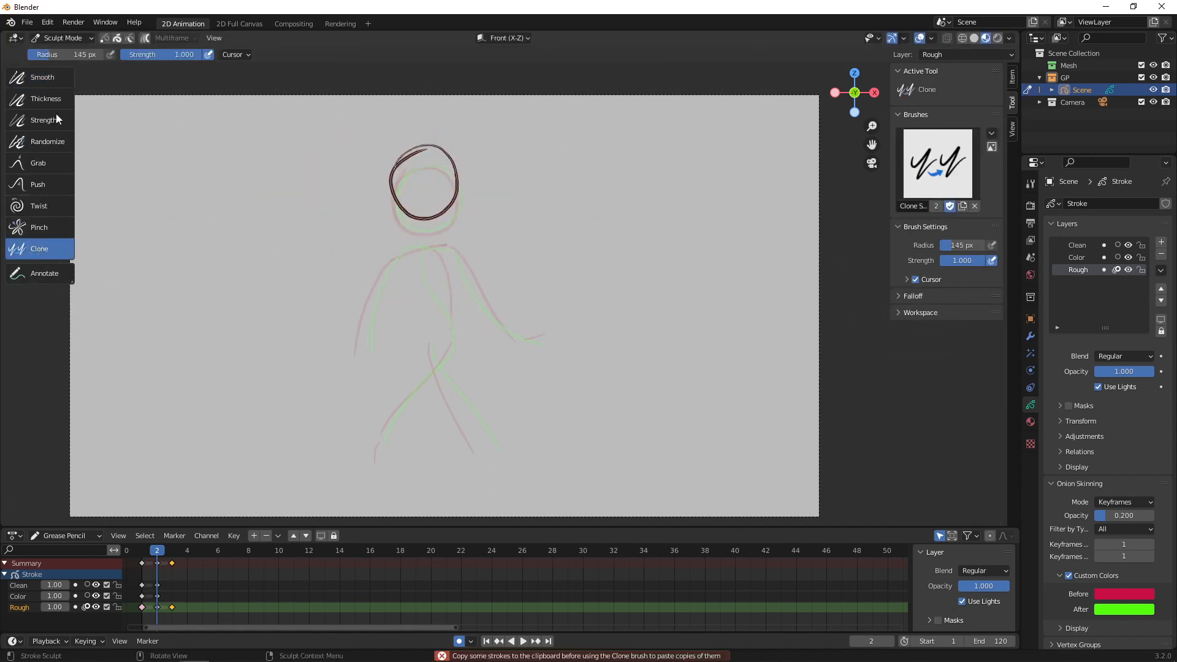
key("ctrl+Tab")
left_click(391, 164)
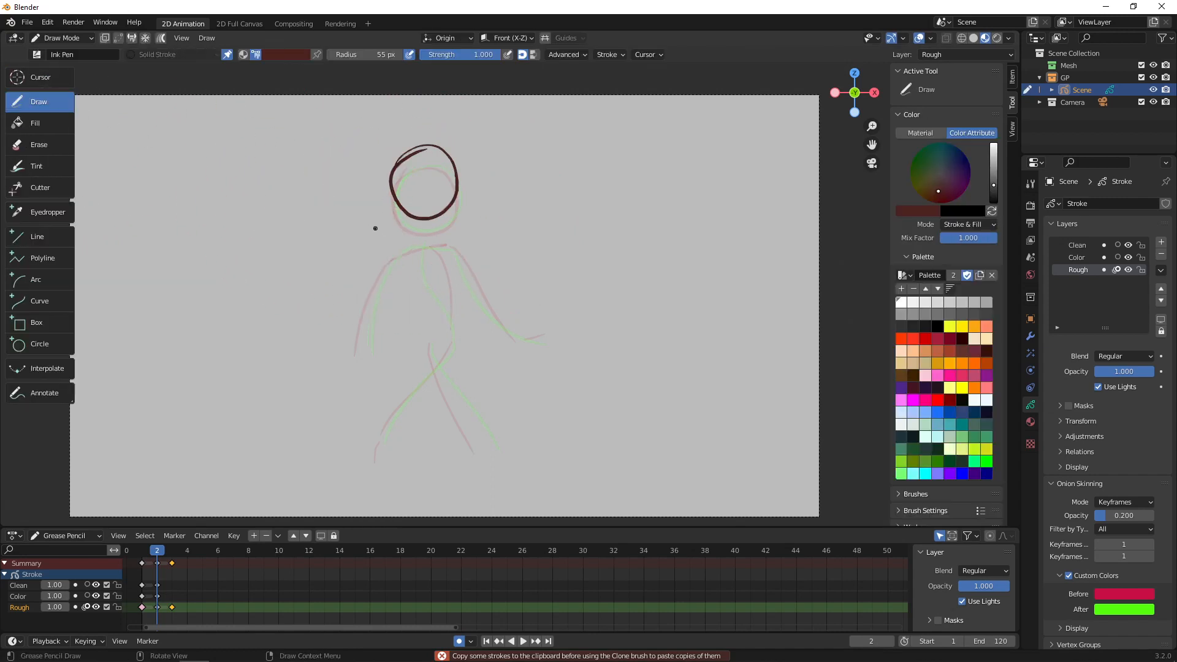
key("ctrl+Tab")
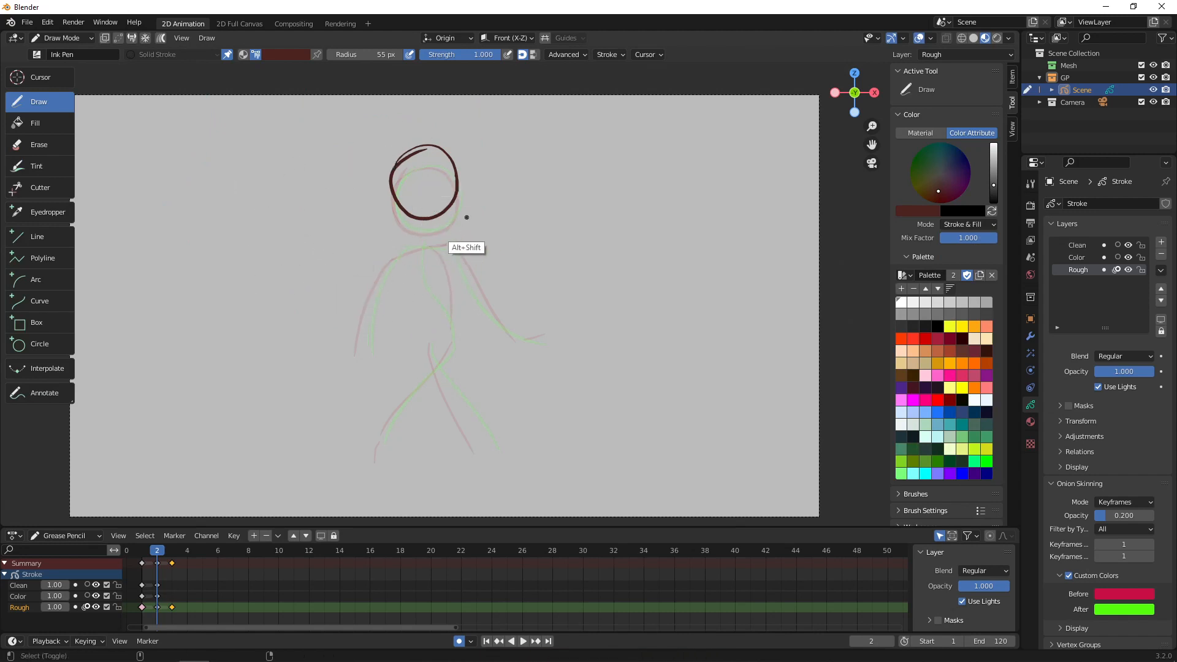
- Draw the shoulder line, both hanging arms, a straight leg and a bent leg for the frame 2 passing pose
left_click_drag(418, 244, 411, 362)
key("ctrl+z")
left_click_drag(419, 244, 411, 370)
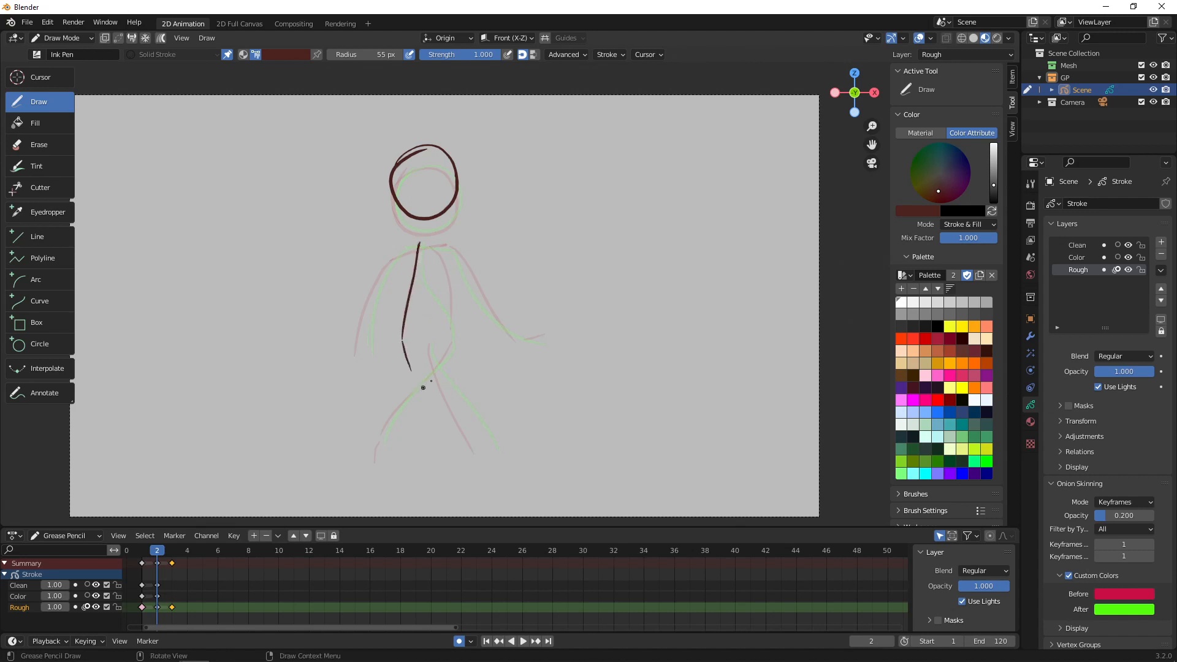
mouse_move(420, 244)
left_mouse_down()
mouse_move(442, 261)
mouse_move(454, 316)
mouse_move(436, 457)
left_mouse_up()
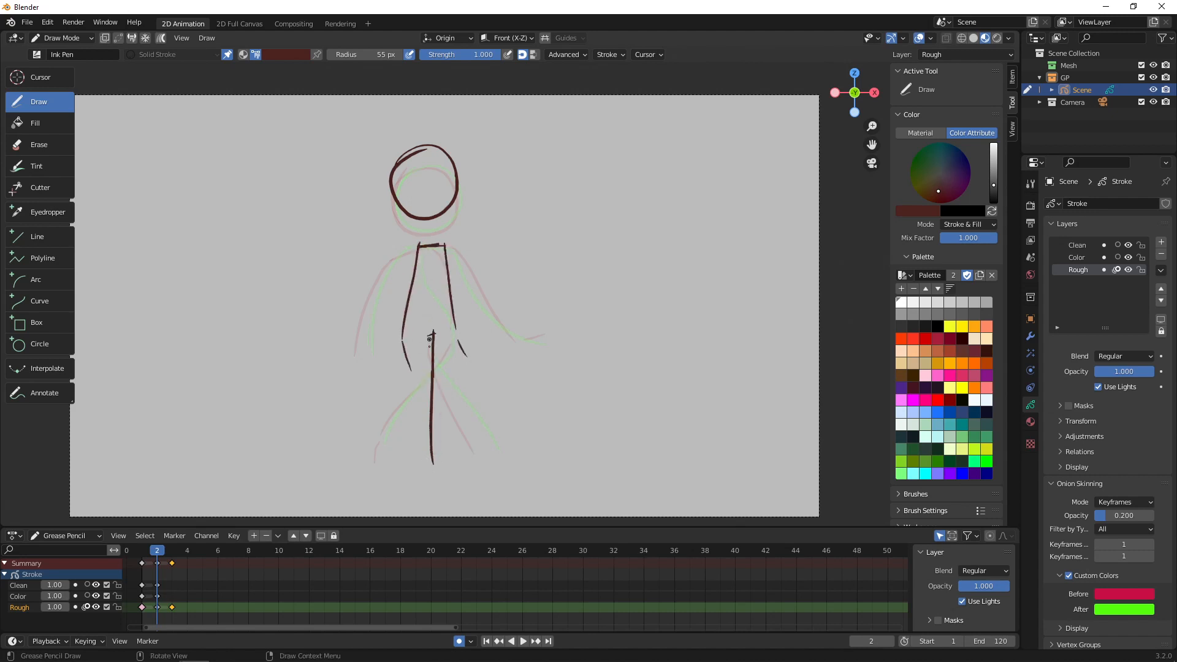
left_click_drag(436, 330, 432, 426)
key("Tab")
- Duplicate the Rough layer's frame 2 keyframe to frame 4 and its frame 1 keyframe to frame 5, and preview the playback
mouse_move(161, 551)
left_mouse_down()
mouse_move(137, 551)
mouse_move(178, 561)
left_mouse_up()
left_click(157, 607)
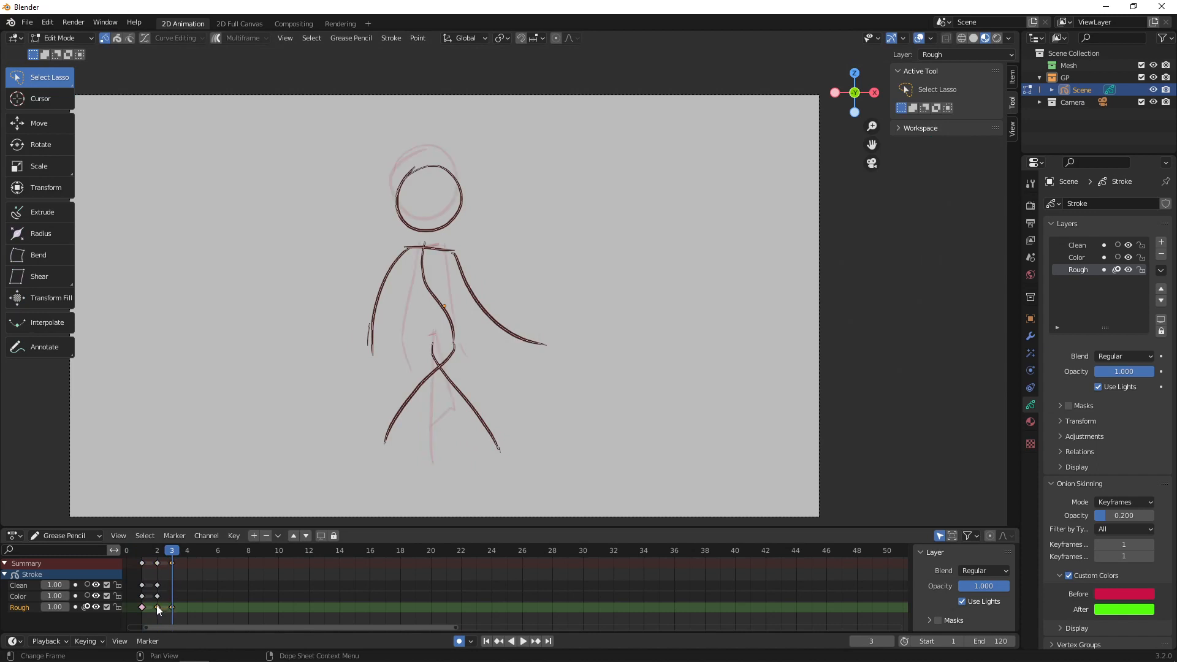
key("shift+d")
left_click(197, 607)
left_click(146, 606)
key("shift+d")
left_click(206, 607)
key("space")
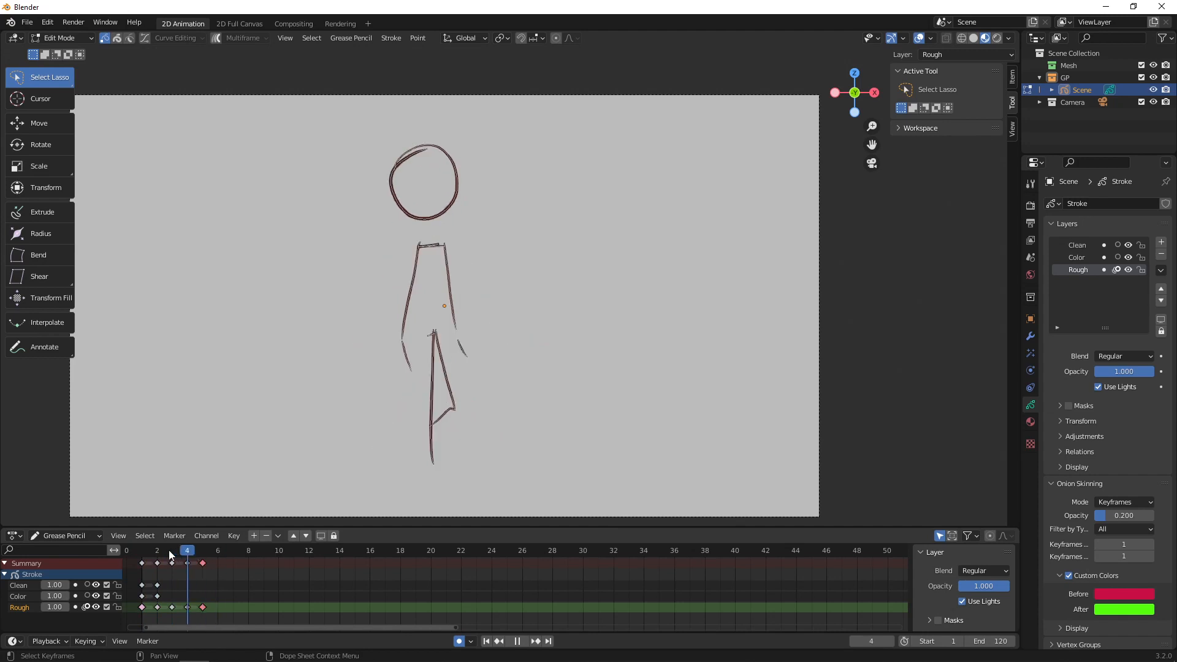
key("Escape")
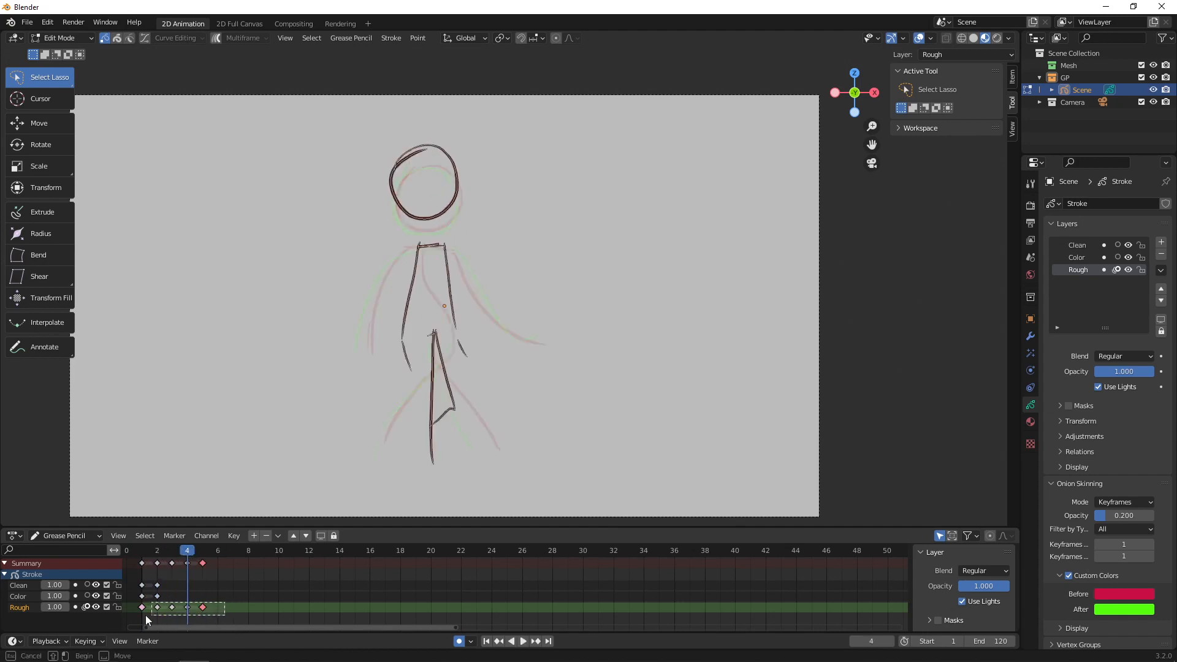
- Set the Rough layer's row of keyframes up to frame 5 to the Extreme type
left_click(176, 623)
left_click_drag(210, 619, 153, 604)
key("r")
left_click(163, 613)
left_click(215, 614)
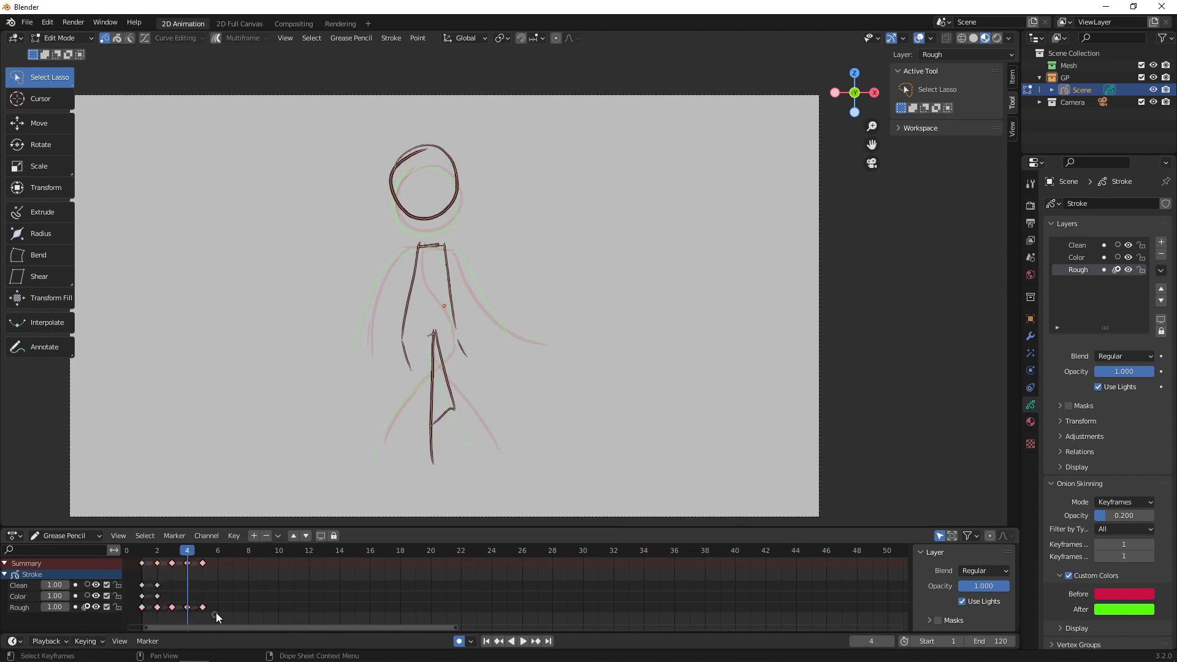
- Set the Rough layer's frame 2 and frame 4 keyframes to the regular Keyframe type
left_click(157, 609)
key("r")
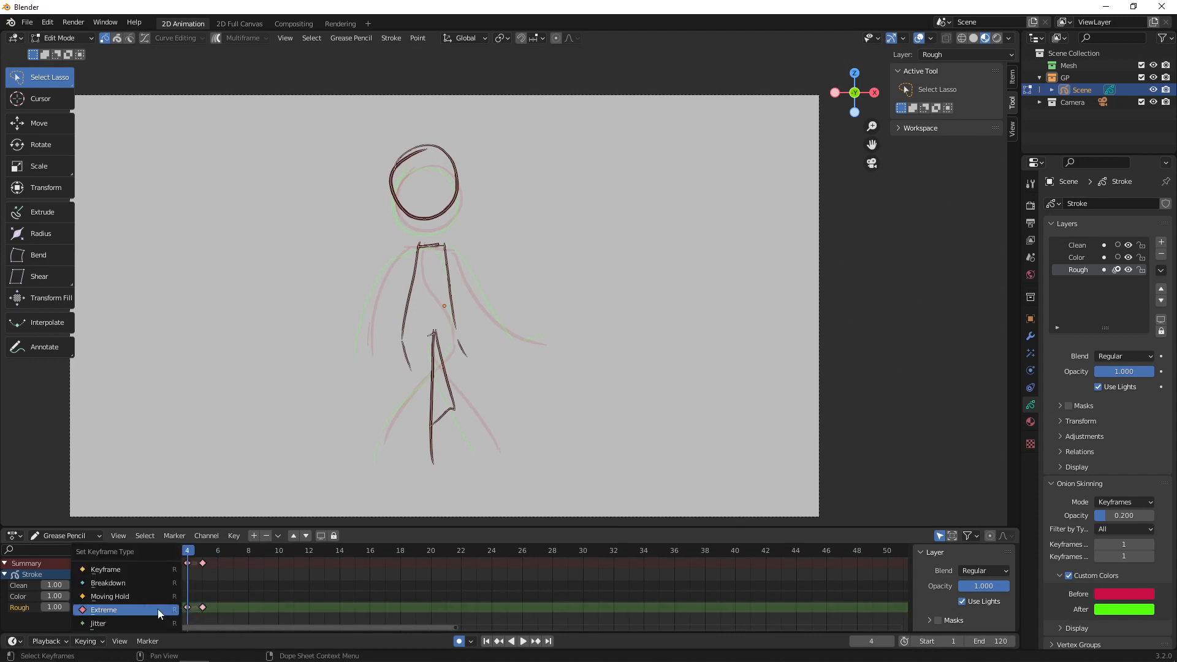
left_click(131, 572)
left_click(189, 606)
key("r")
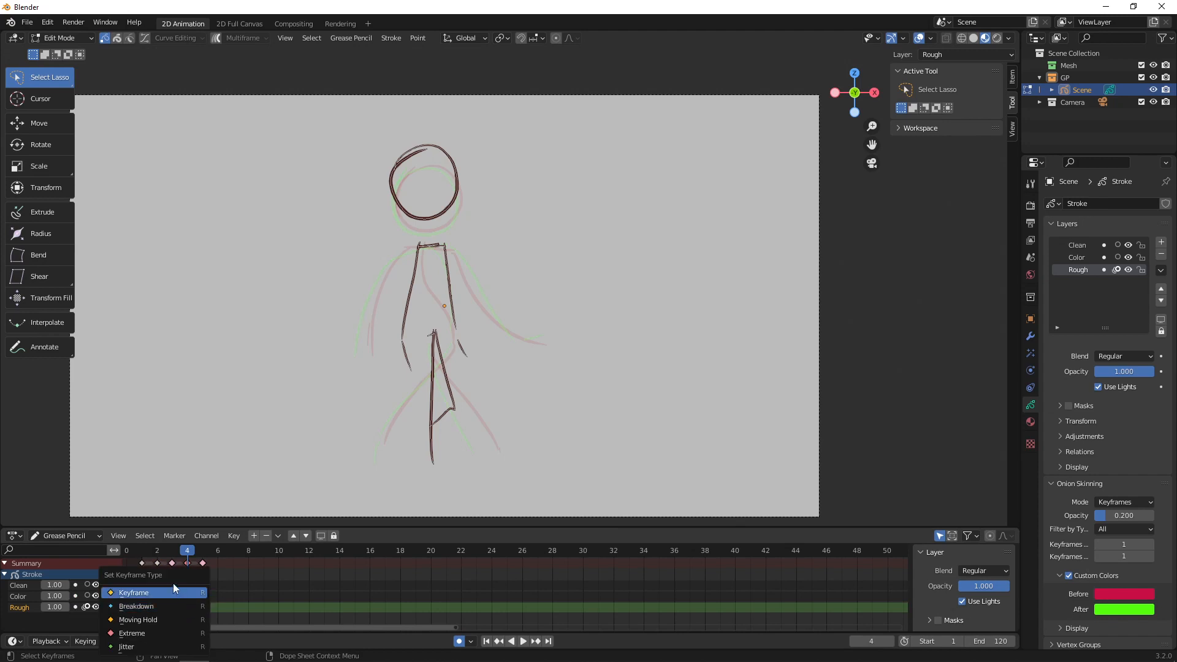
left_click(174, 585)
- Try spreading the Rough layer's keyframes apart by scaling them in time, and undo the scaling
left_click(195, 596)
left_click_drag(224, 614, 142, 605)
key("s")
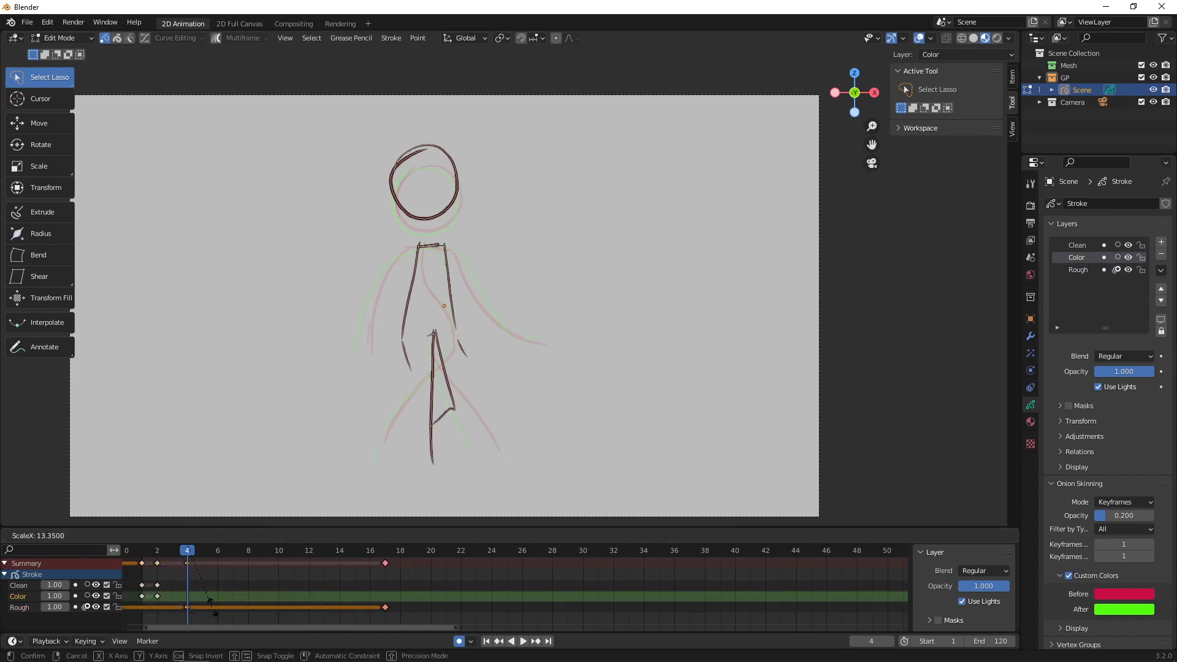
left_click(211, 606)
key("ctrl+z")
- Move the Rough layer's keyframes after frame 1 onto frames 3, 5, 7 and 9 so they are two frames apart
left_click_drag(216, 609, 154, 605)
key("g")
left_click(190, 610)
mouse_move(230, 612)
left_mouse_down()
mouse_move(196, 603)
mouse_move(213, 604)
left_mouse_up()
key("g")
left_click(206, 605)
key("g")
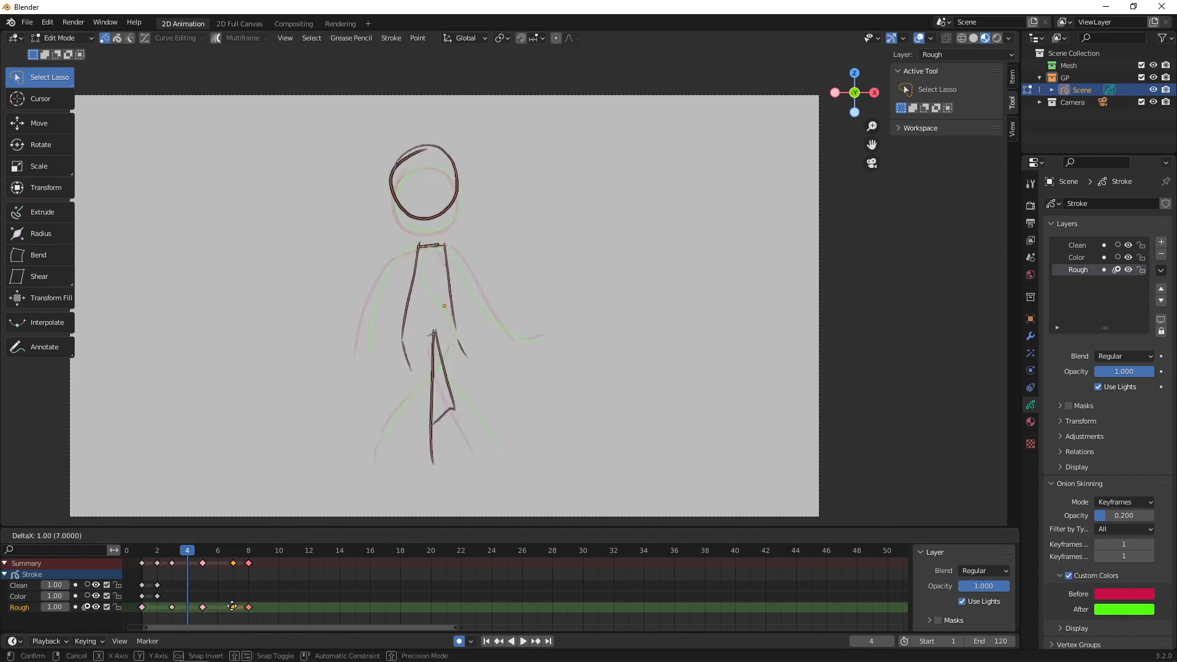
left_click(237, 606)
left_click(248, 607)
key("g")
left_click(265, 608)
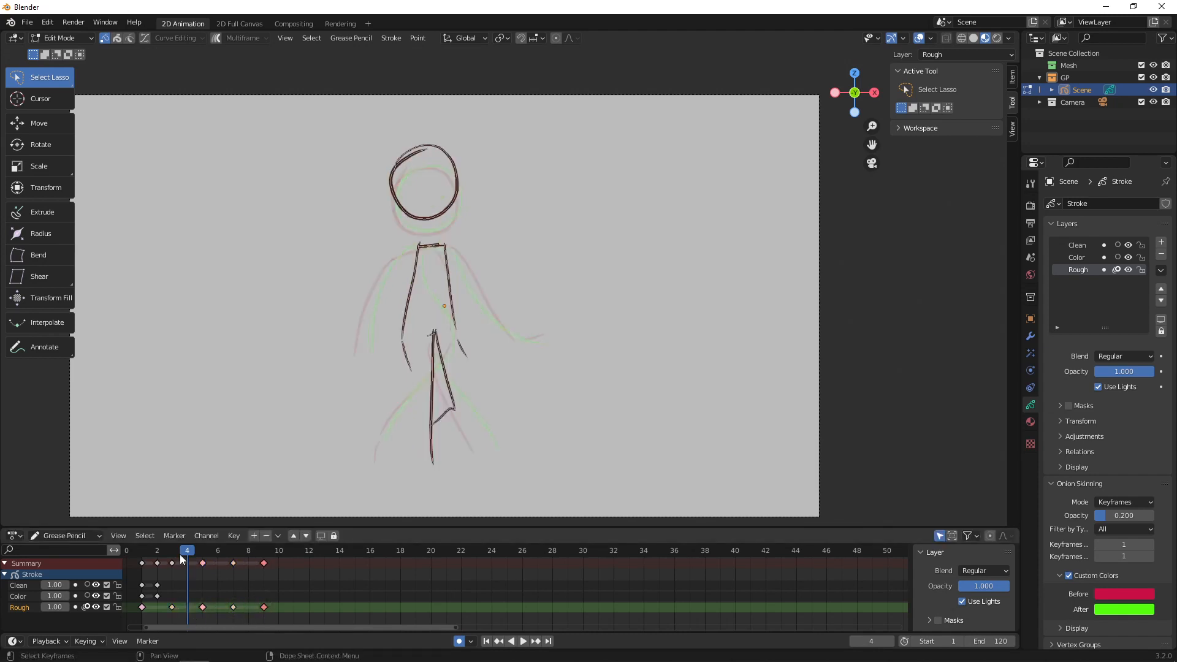
- Delete the frame 2 keyframes of the Clean and Color layers
left_click_drag(164, 582, 155, 597)
key("x")
left_click(156, 593)
- Play the re-timed walk animation from frame 1 a couple of times and return to frame 1
mouse_move(160, 553)
left_mouse_down()
mouse_move(129, 560)
mouse_move(142, 556)
left_mouse_up()
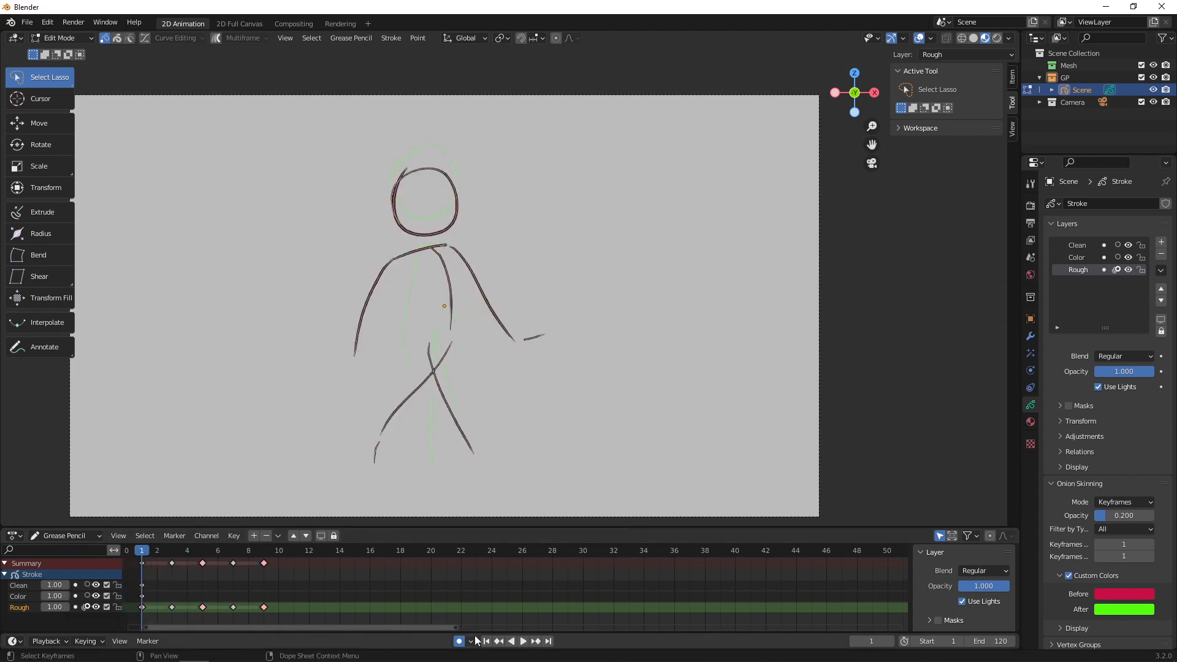
left_click(526, 640)
left_click(524, 640)
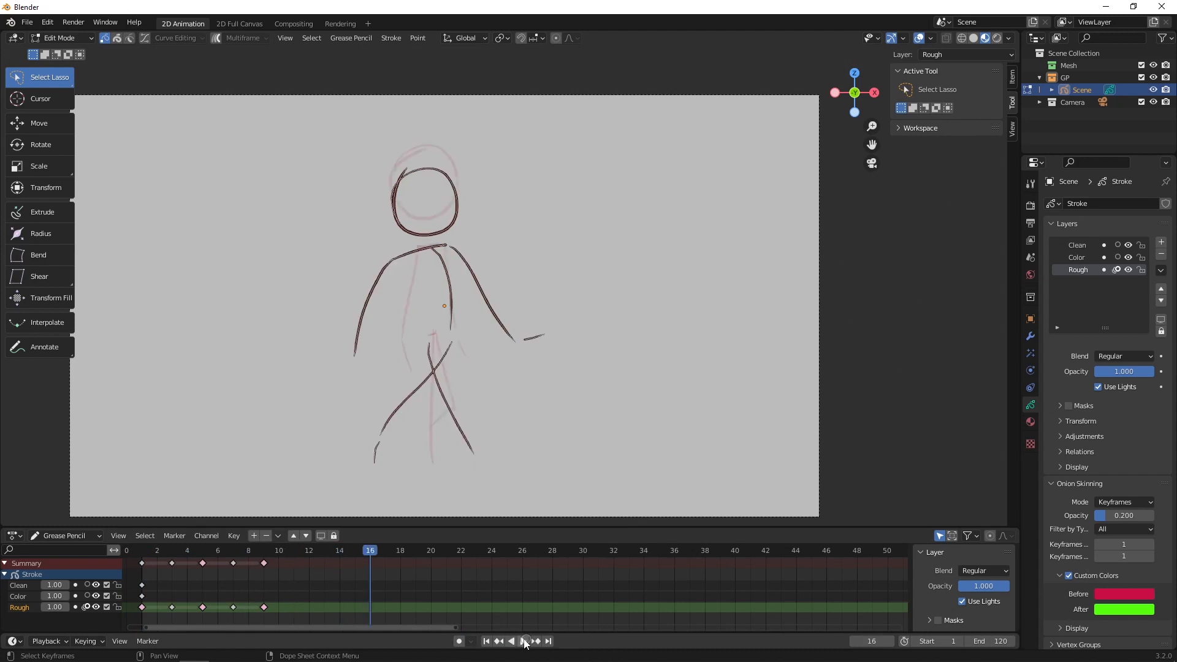
mouse_move(260, 550)
left_mouse_down()
mouse_move(171, 550)
mouse_move(318, 539)
mouse_move(141, 544)
left_mouse_up()
left_click(523, 641)
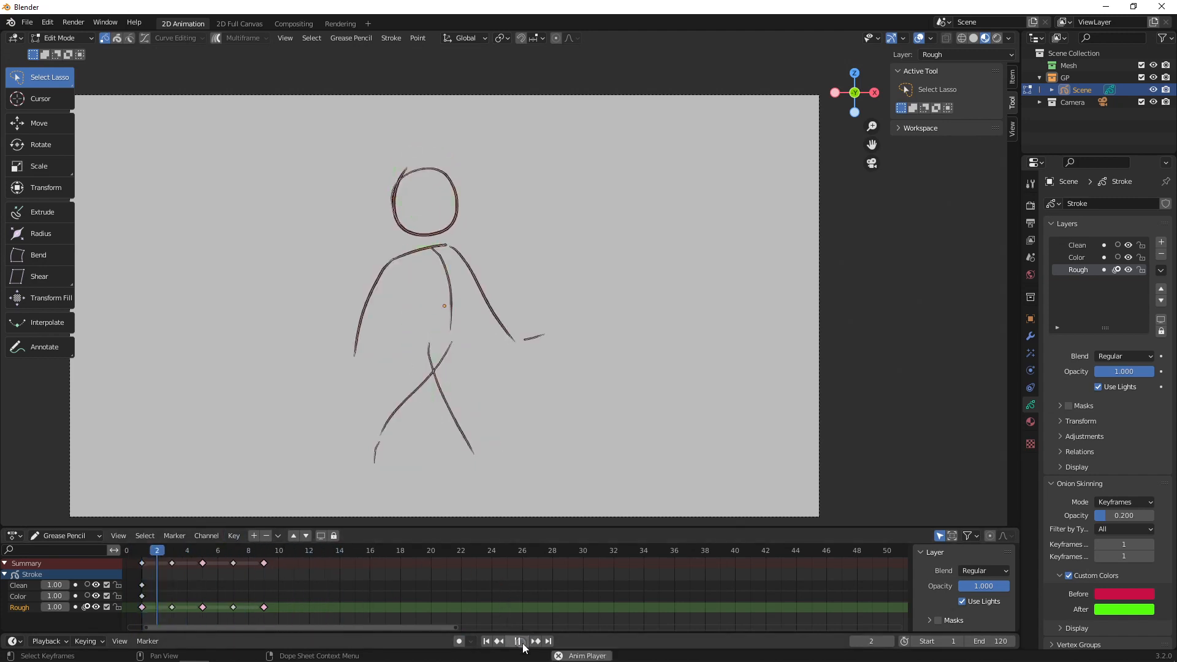
left_click(145, 553)
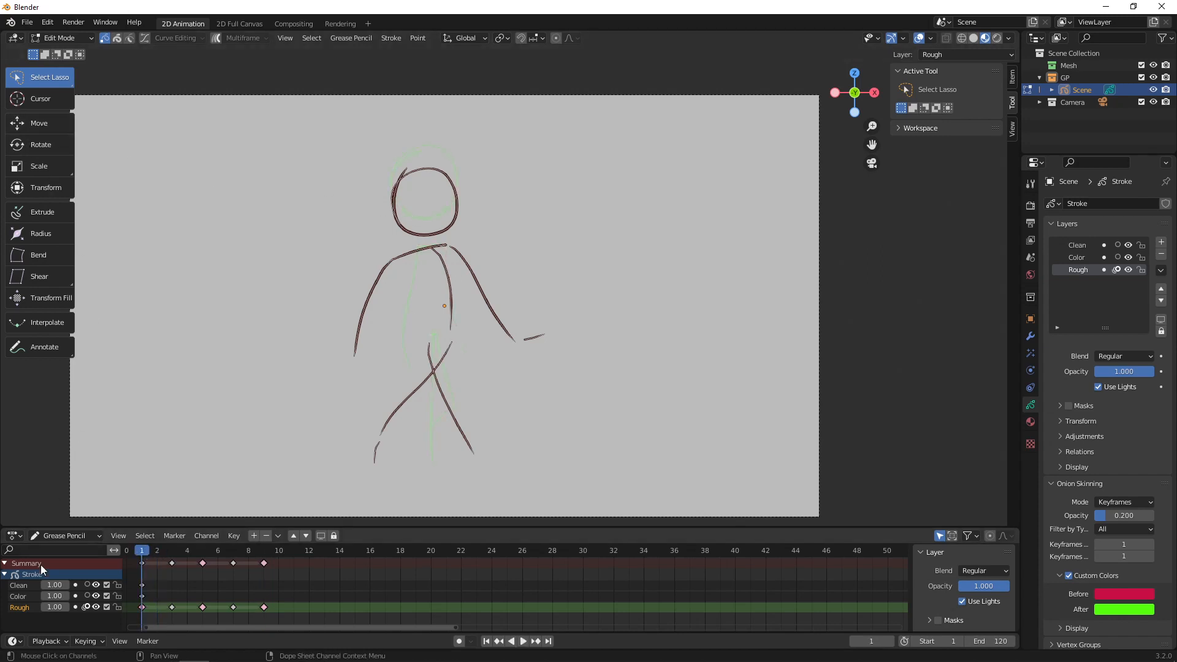
- Move the Color layer below the Rough layer in the layer order
left_click(30, 596)
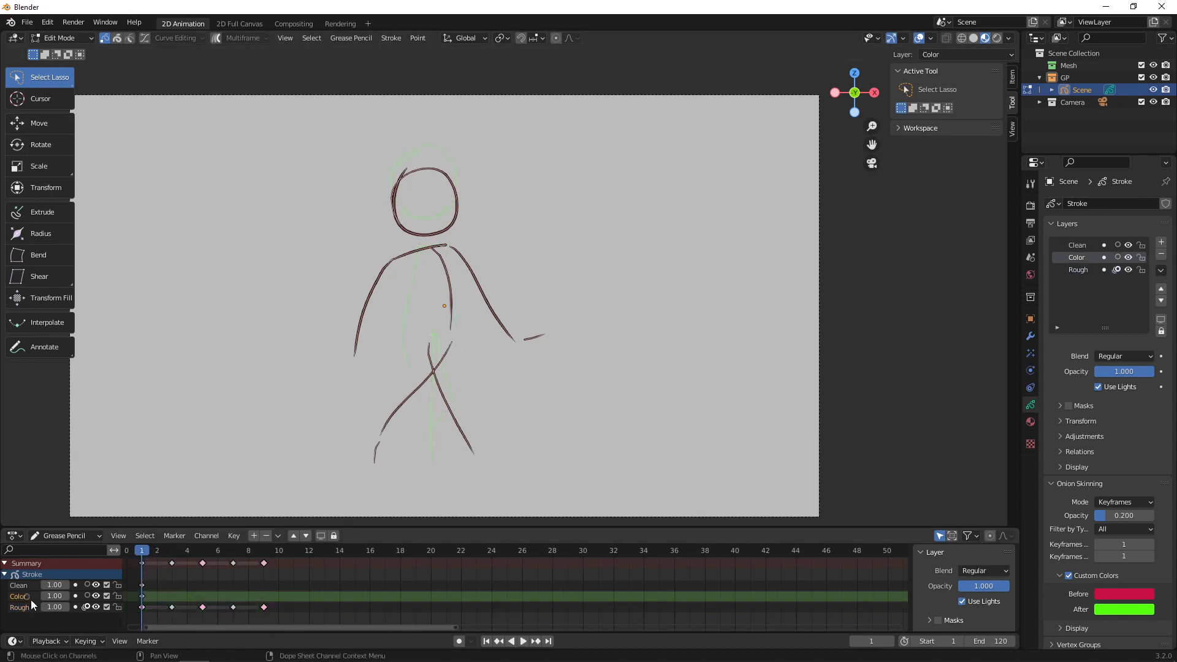
left_click(304, 536)
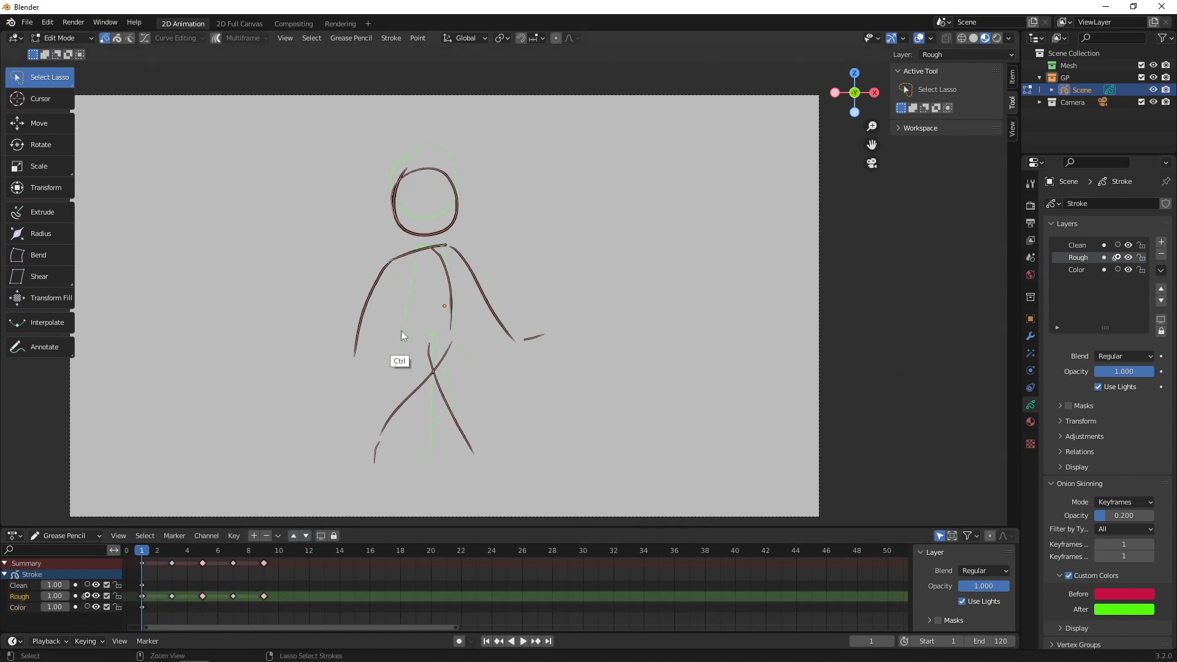
- In Draw Mode, choose a salmon-red fill color and fill the figure's head on frame 1 of the Rough layer
key("Tab")
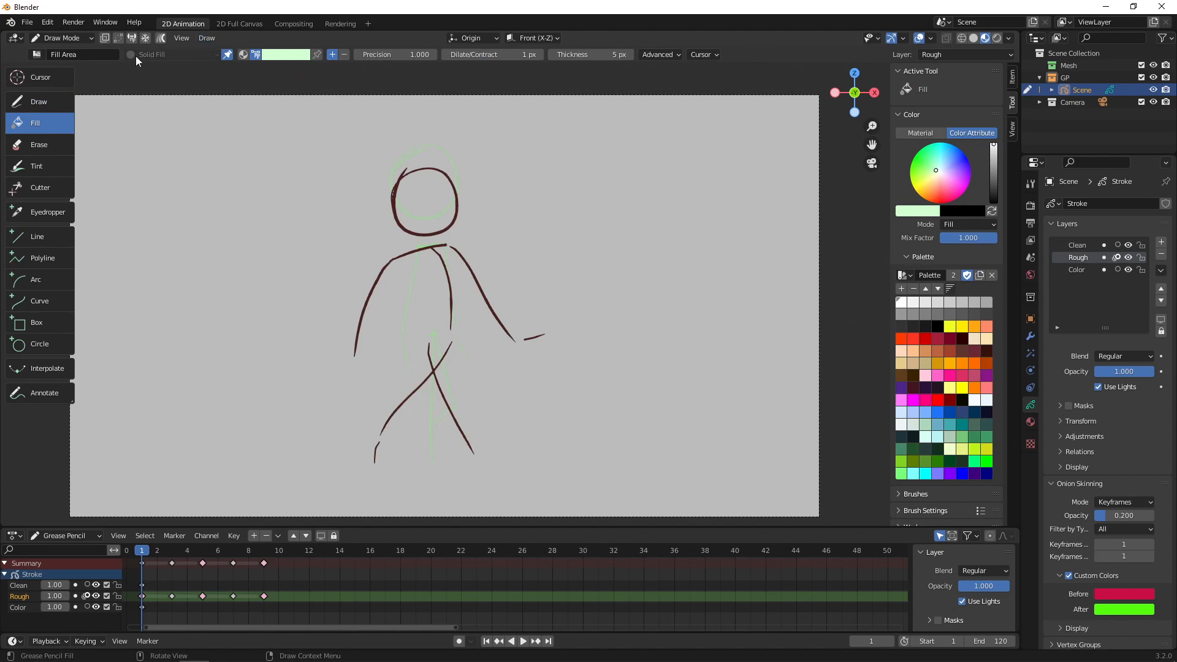
left_click(945, 153)
left_click(931, 167)
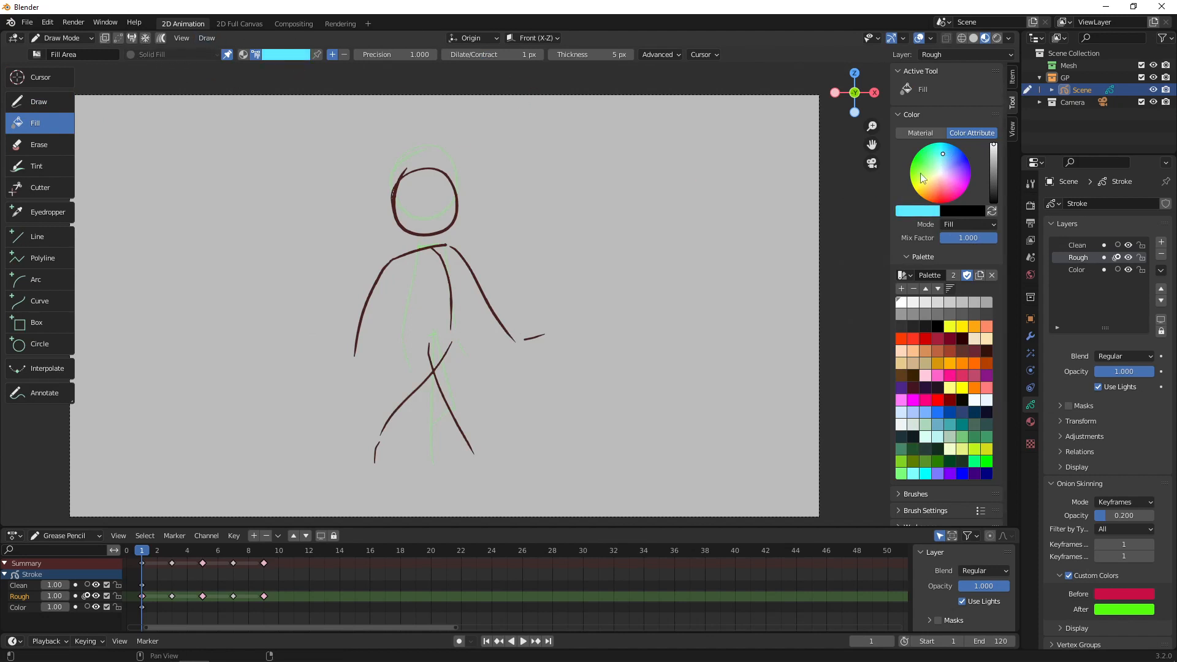
mouse_move(935, 167)
left_mouse_down()
mouse_move(950, 189)
mouse_move(937, 192)
left_mouse_up()
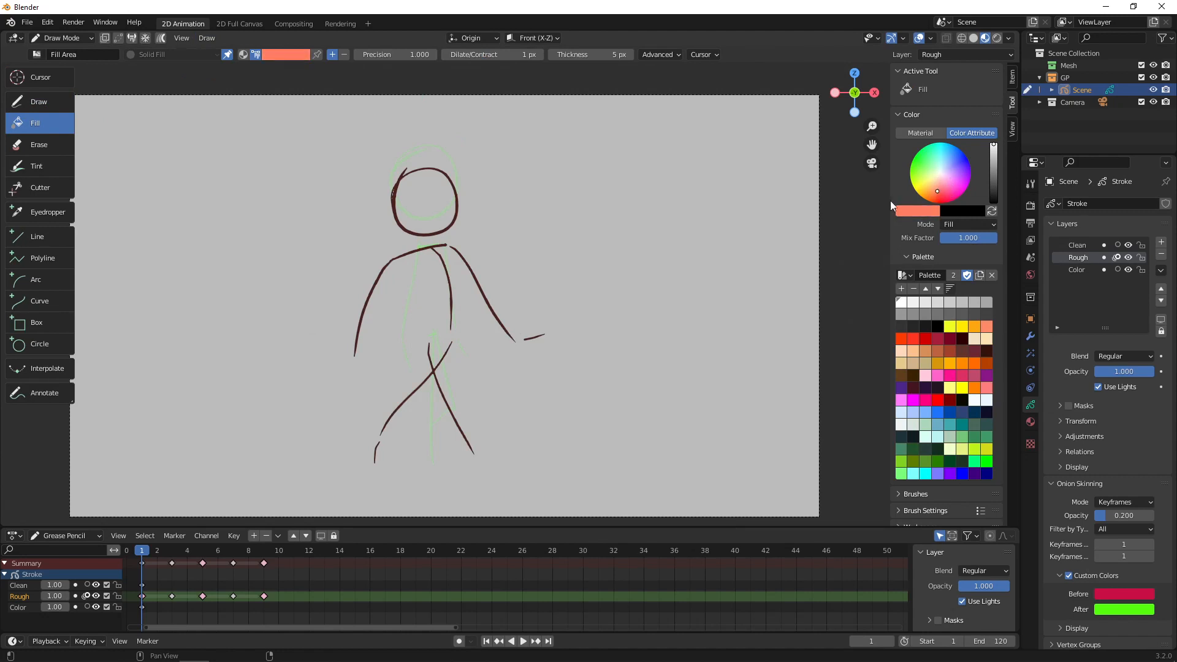
left_click(428, 219)
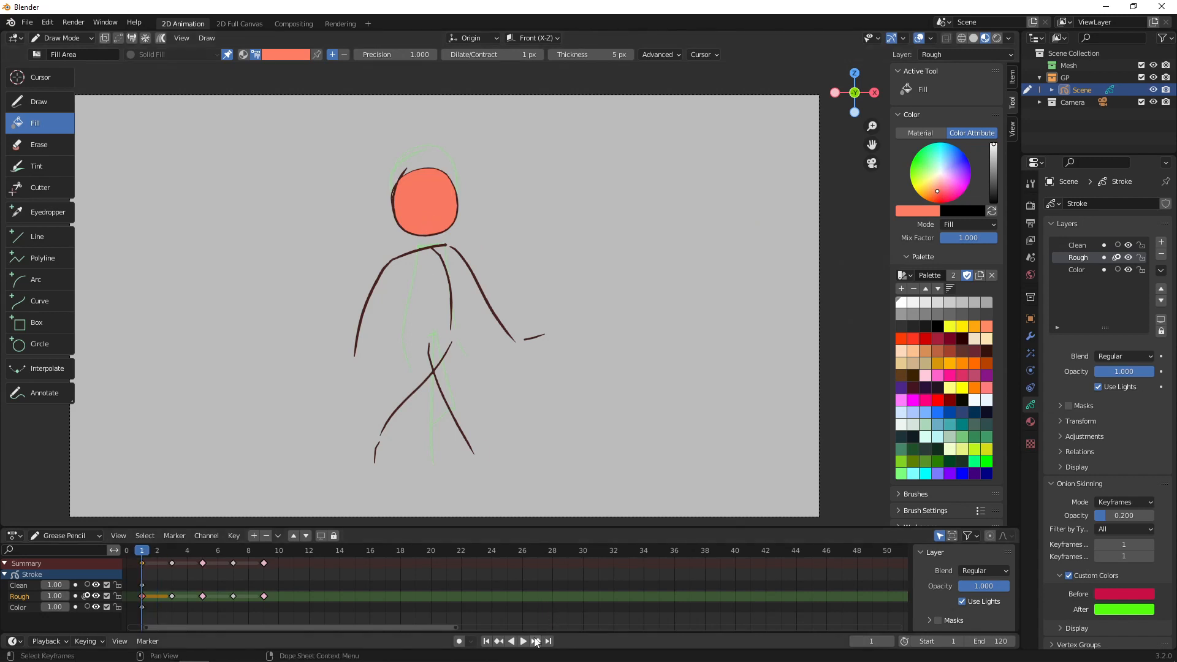
- Step back and forth through the Rough layer's first keyframes, returning to the first frame between passes
key("Up")
key("Up")
key("Down")
key("Down")
key("Up")
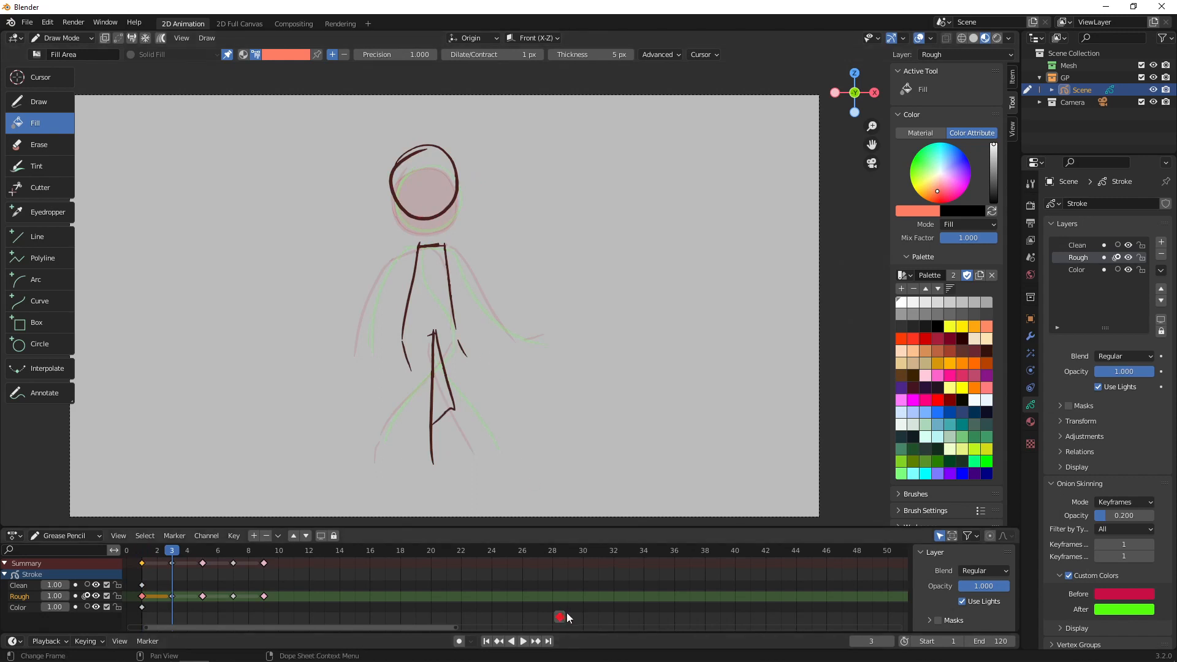
key("Down")
key("Up")
key("Up")
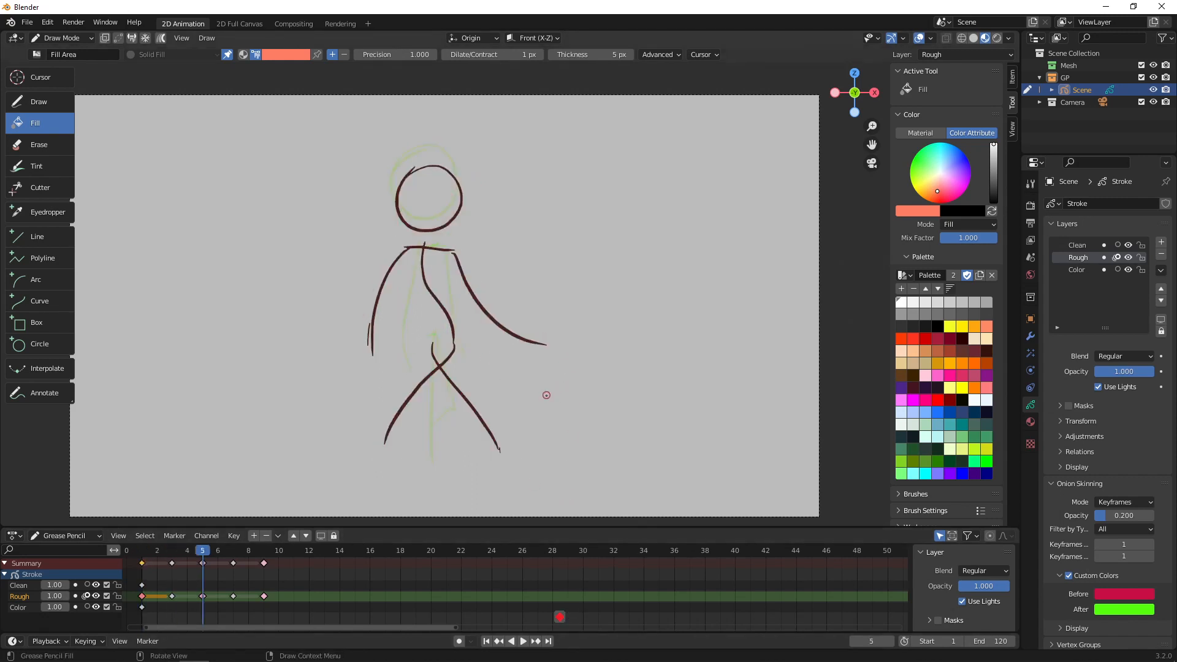
key("shift+Left")
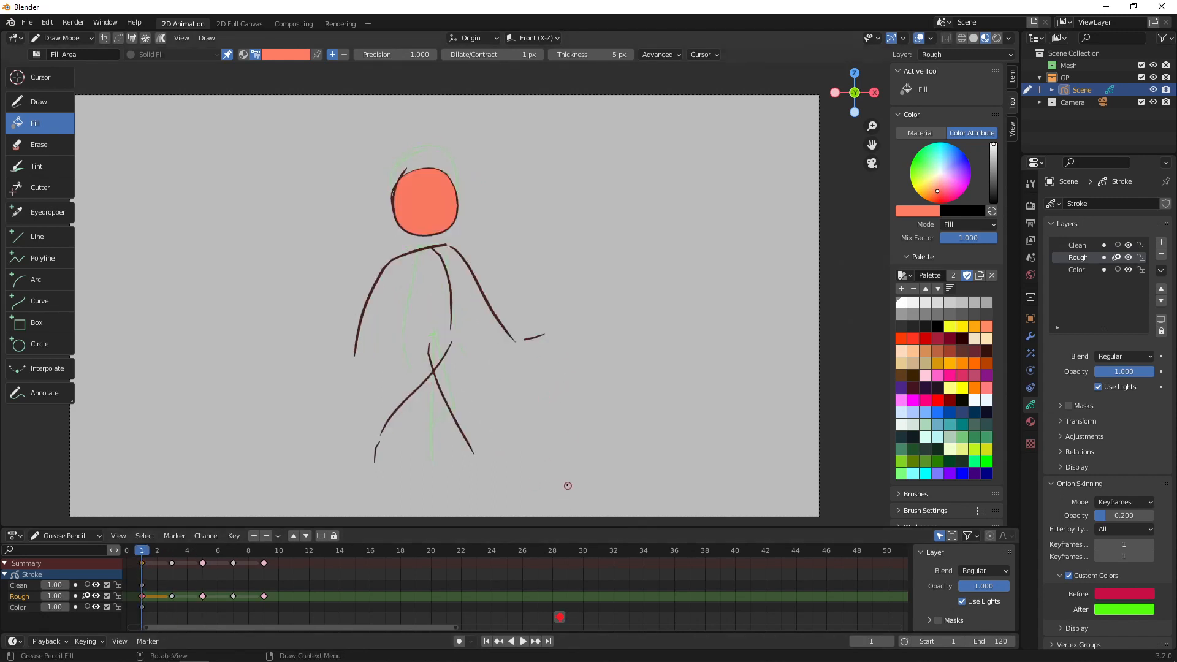
key("Up")
key("Up")
key("shift+Left")
key("Right")
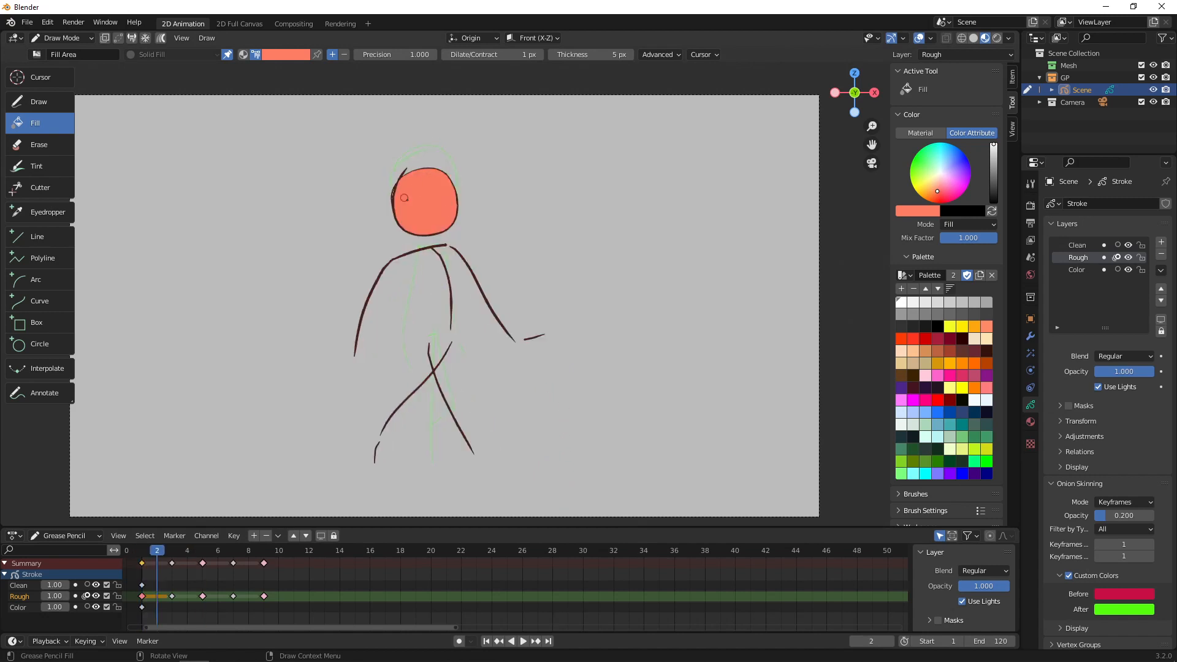
- Fill the figure's head with salmon red on the Rough layer's keyframes at frames 3, 5, 7 and 9 individually
key("Up")
left_click(421, 195)
key("Up")
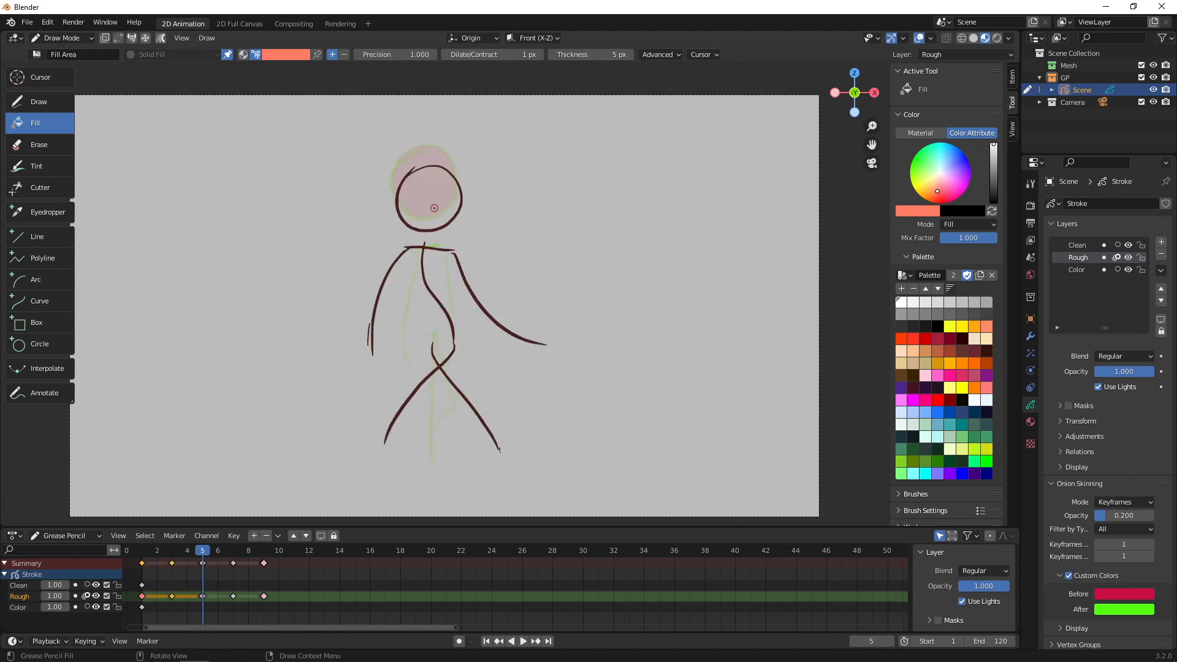
left_click(433, 206)
key("Up")
left_click(436, 206)
key("Up")
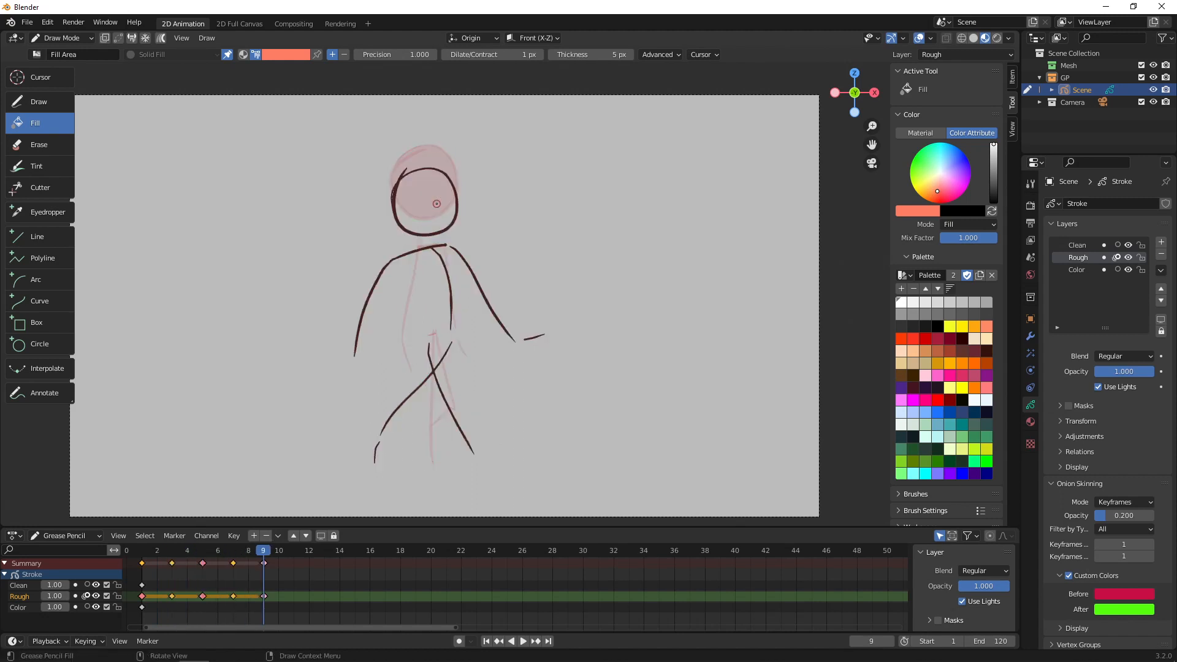
left_click(439, 207)
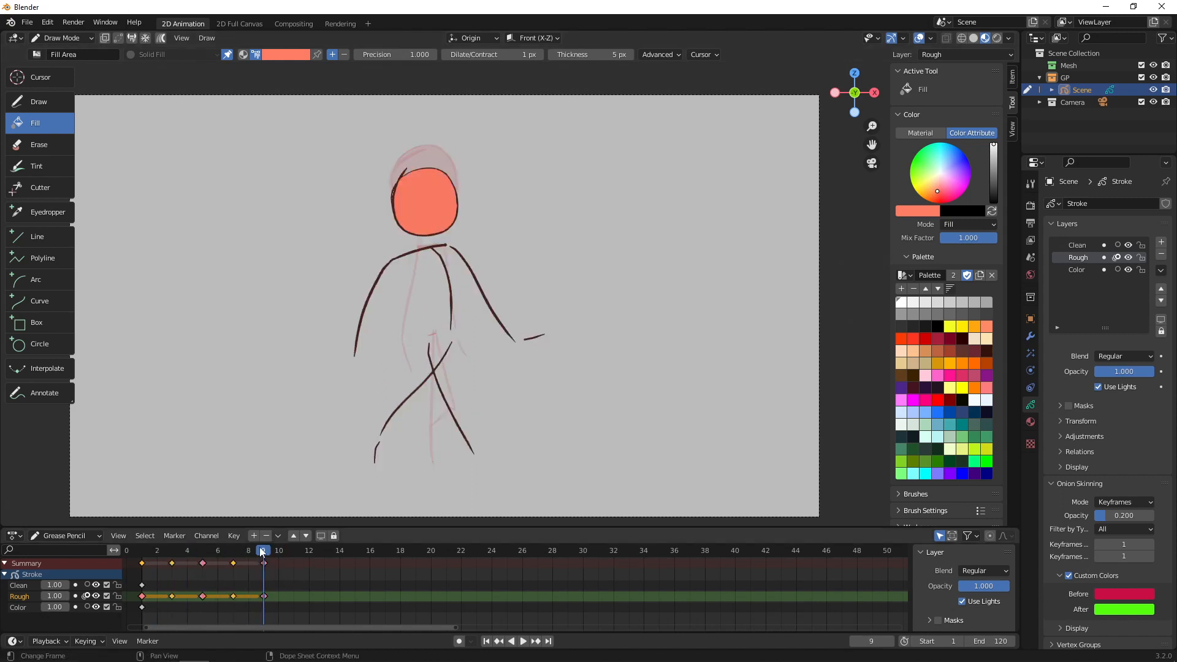
- Review the filled frames, and undo the individual head fills on frames 3, 5, 7 and 9
left_click(172, 552)
mouse_move(153, 555)
left_mouse_down()
mouse_move(142, 557)
mouse_move(168, 553)
left_mouse_up()
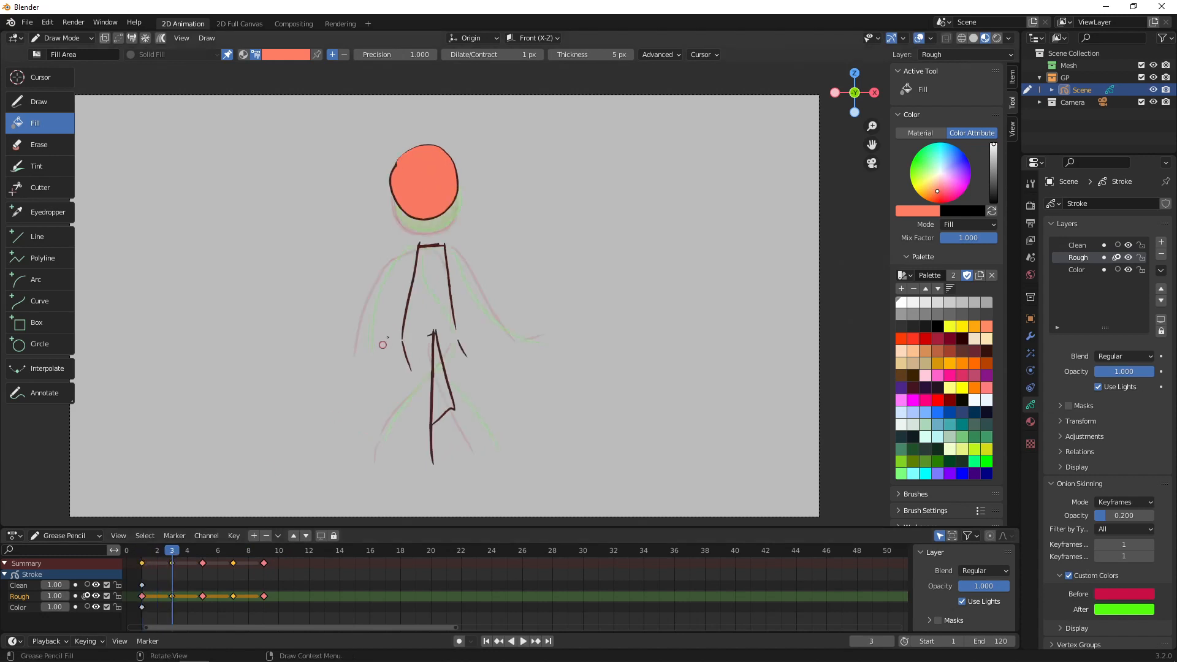
key("ctrl+z")
key("ctrl+z")
key("ctrl+z")
key("ctrl+z")
key("ctrl+z")
key("ctrl+z")
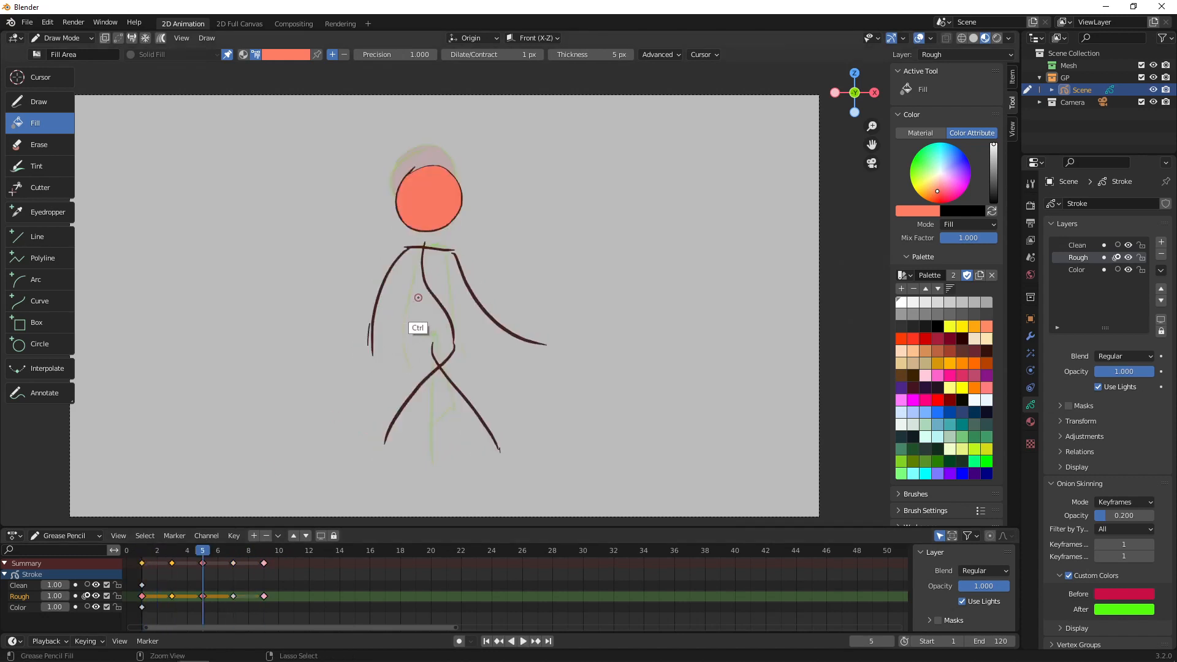
key("ctrl+z")
key("ctrl+z")
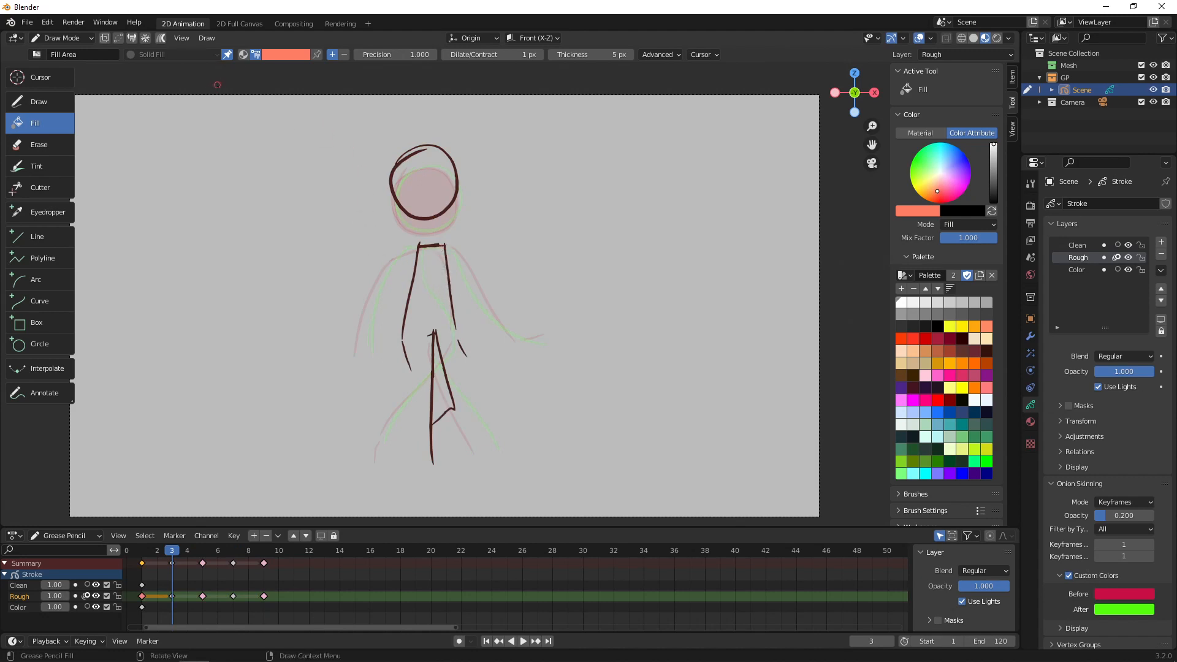
- Lock the Color and Clean layers and make Rough the active layer
left_click(18, 607)
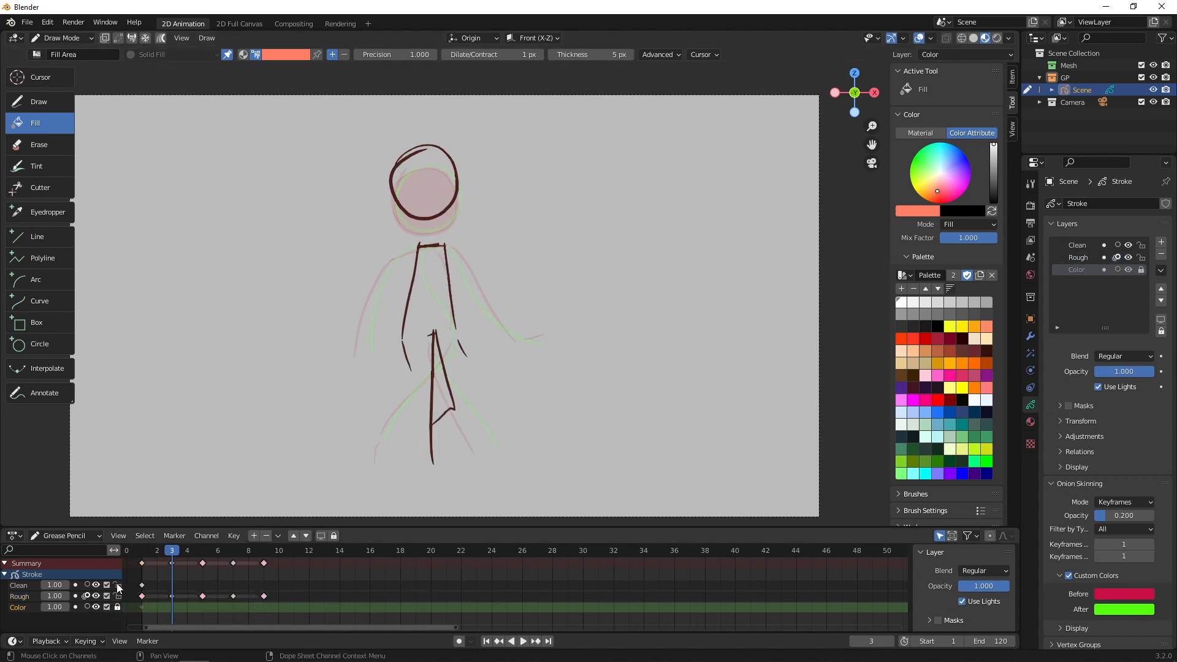
left_click(19, 596)
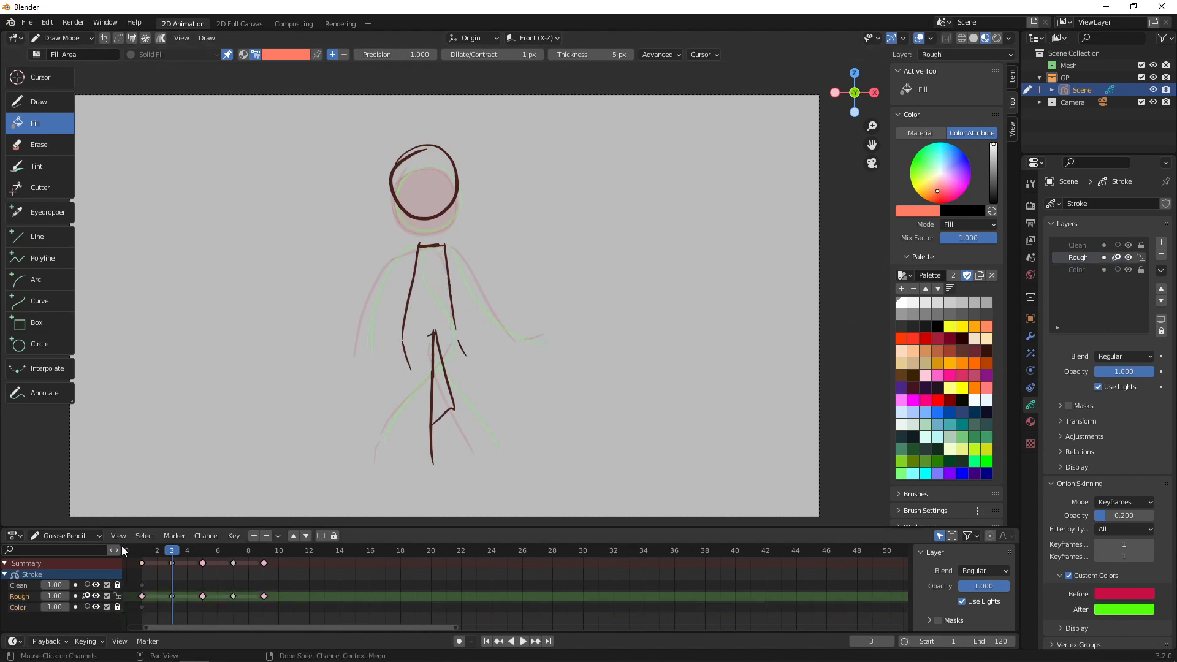
- Turn on multiframe editing, select all the Rough layer's keyframes and fill the head across them with salmon red
left_click(161, 39)
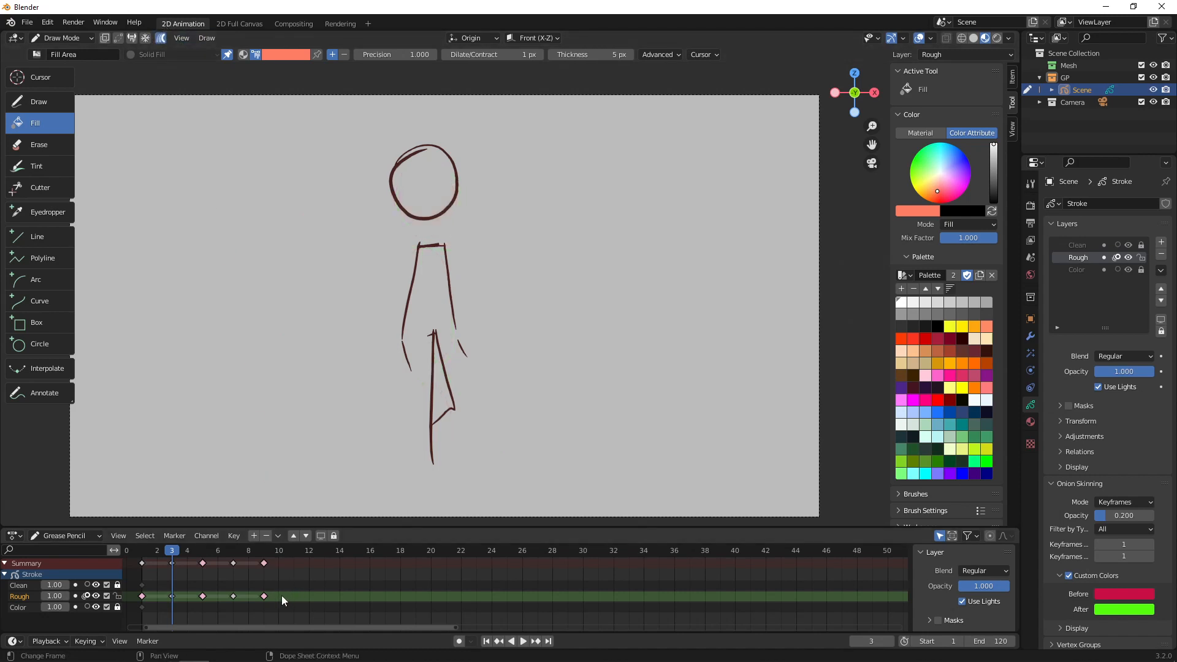
left_click_drag(282, 596, 125, 601)
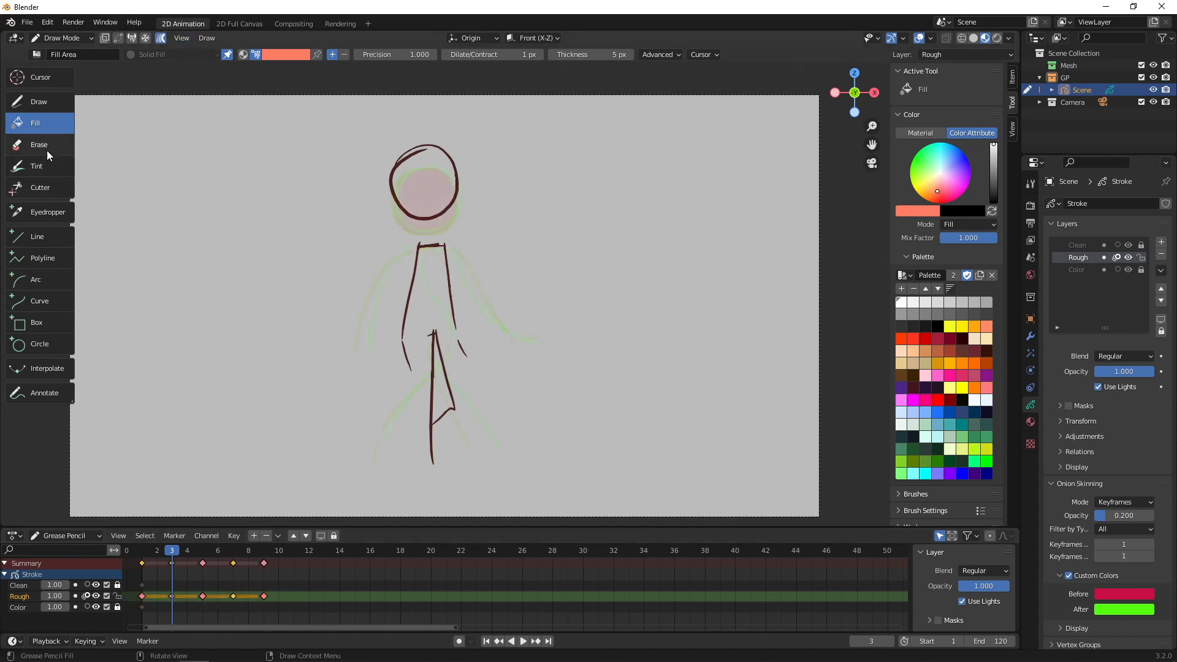
left_click(434, 160)
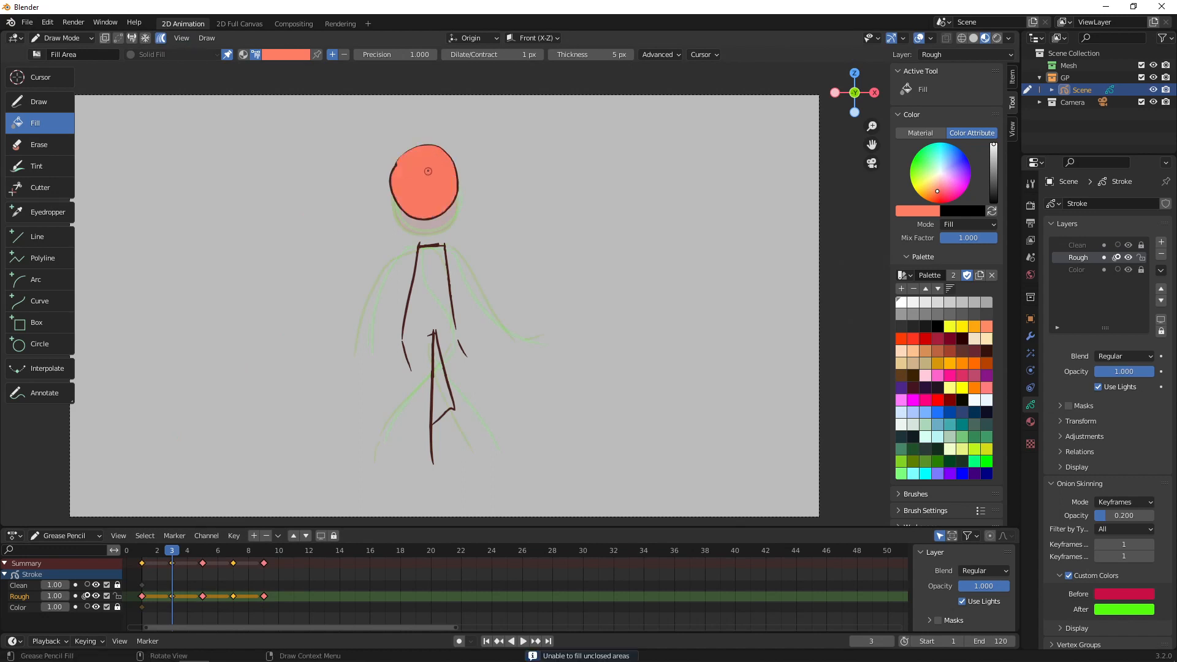
- Play the animation from frame 1, fill the missed head on the frame 5 drawing and replay it
left_click(140, 551)
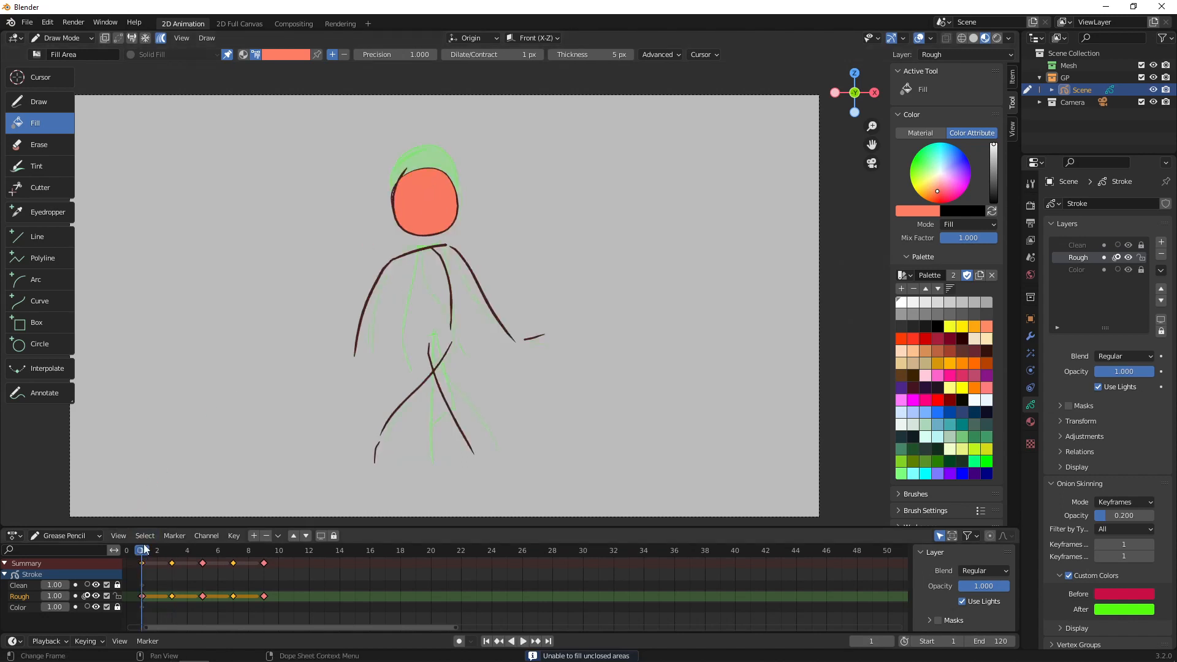
key("space")
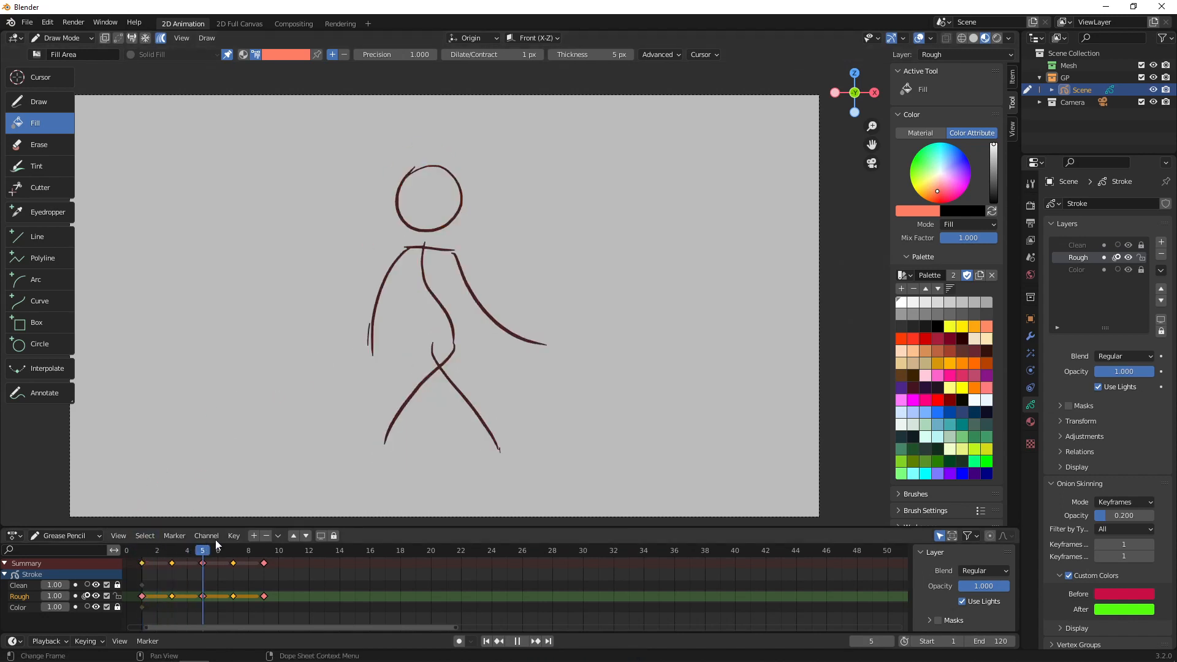
key("space")
left_click(450, 205)
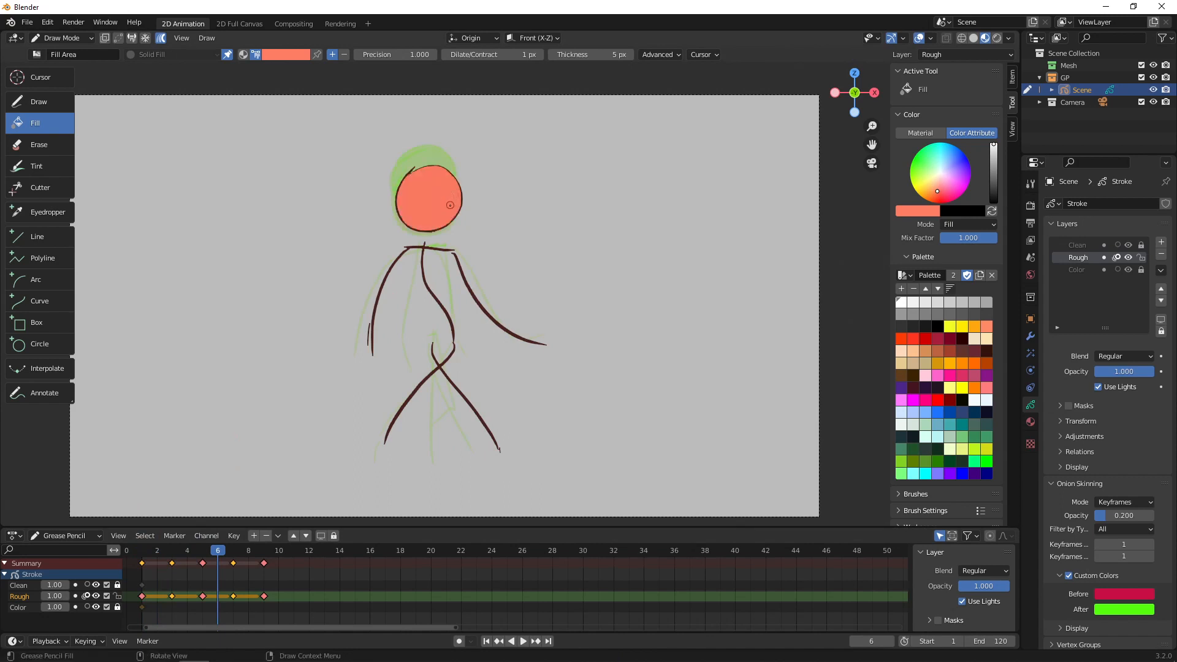
key("space")
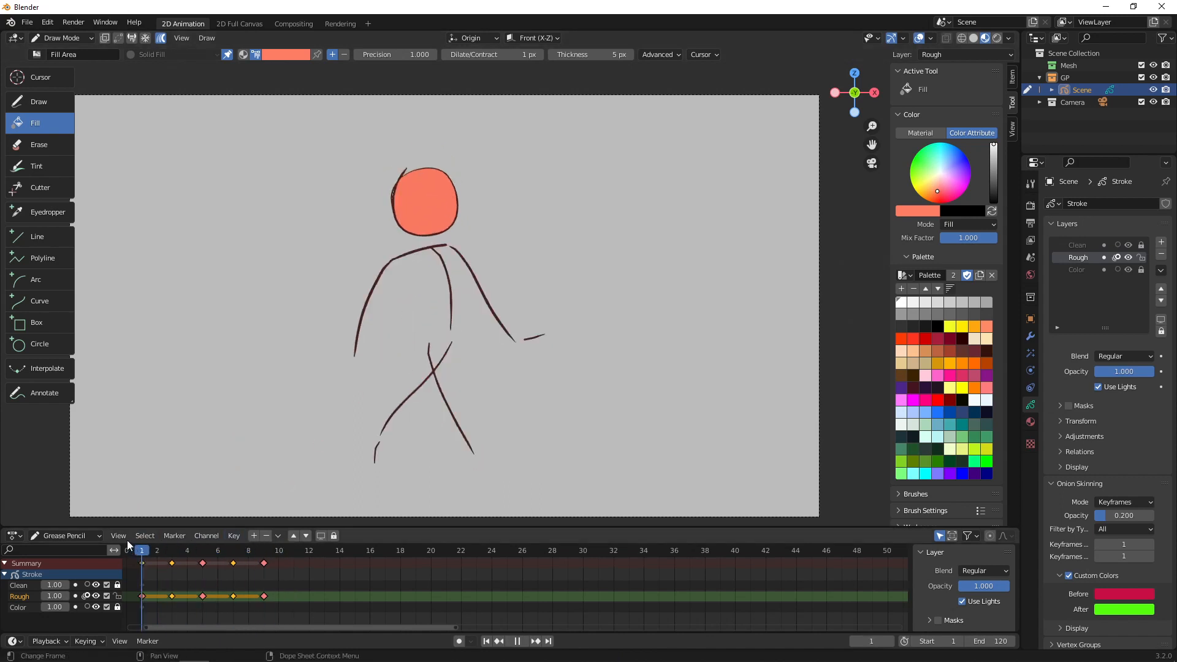
left_click_drag(252, 530, 143, 535)
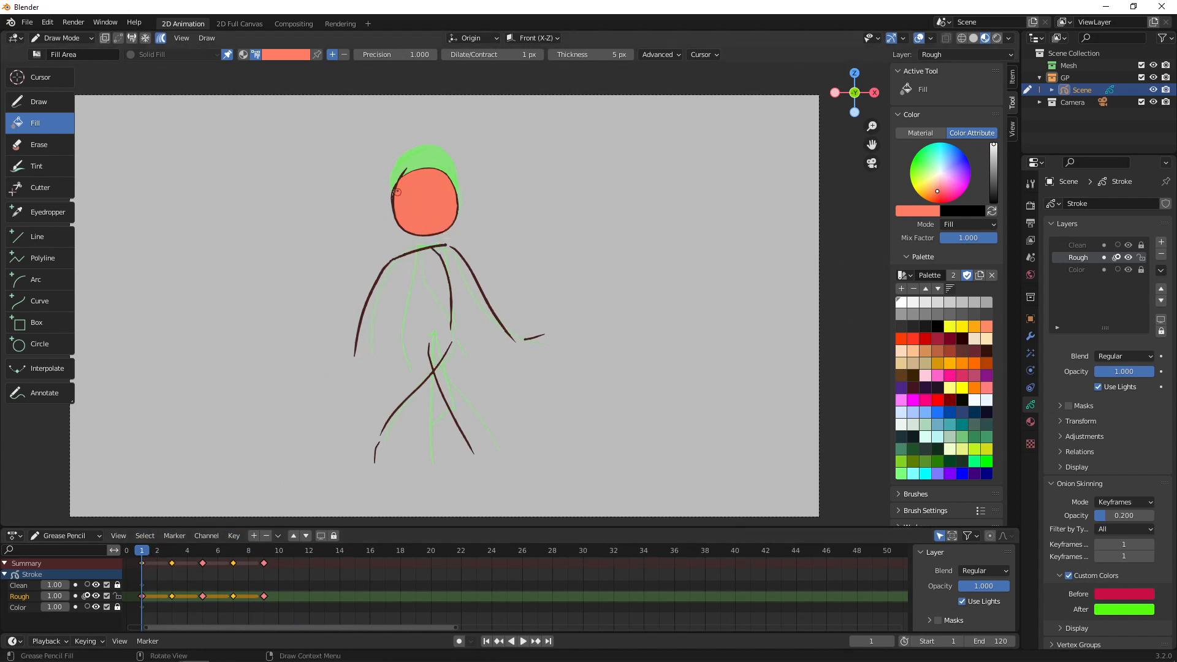
- Lock the Rough layer and switch the Grease Pencil object to Object Mode
left_click(117, 598)
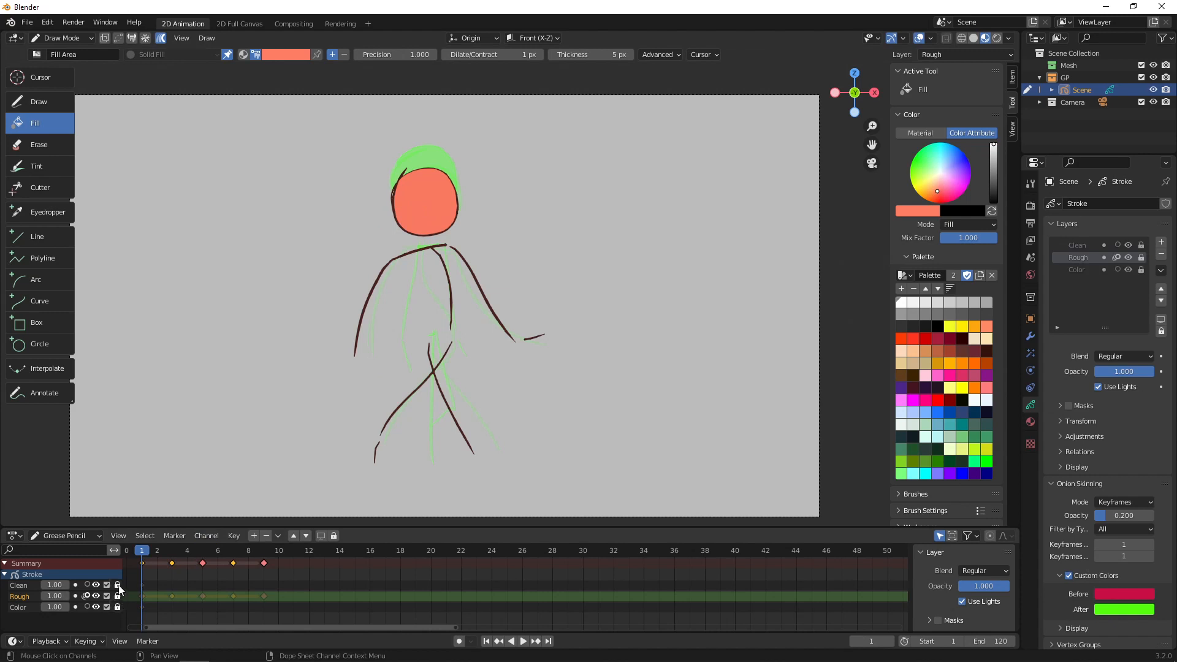
left_click(117, 596)
key("ctrl+Tab")
left_click(395, 282)
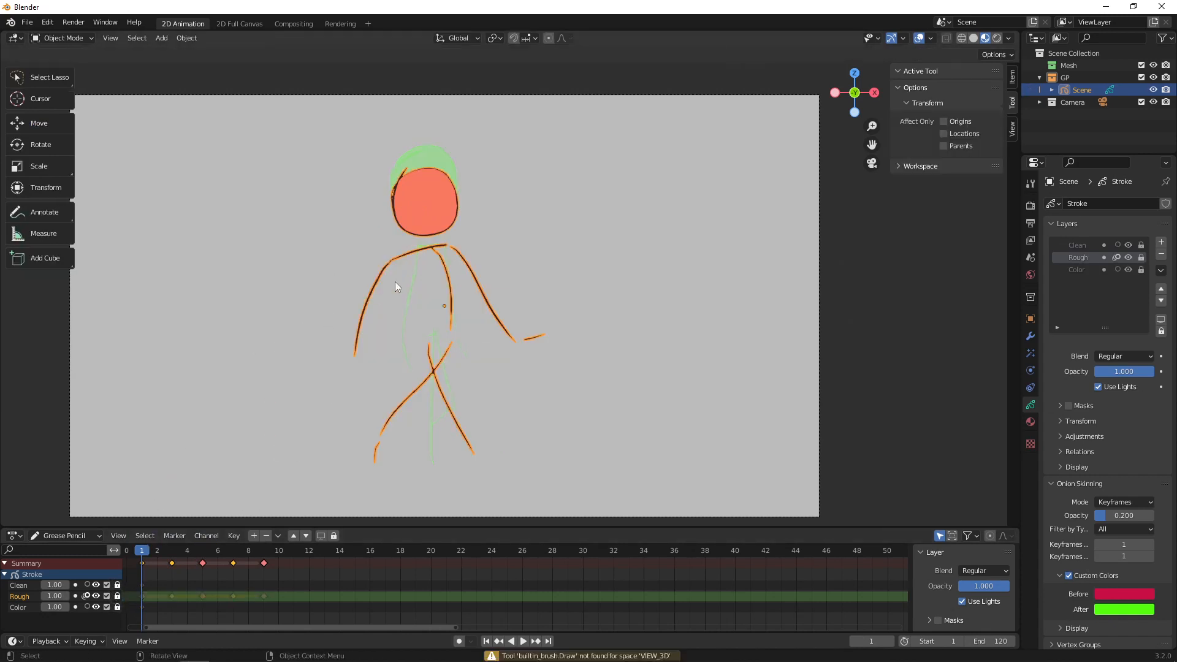
left_click(68, 39)
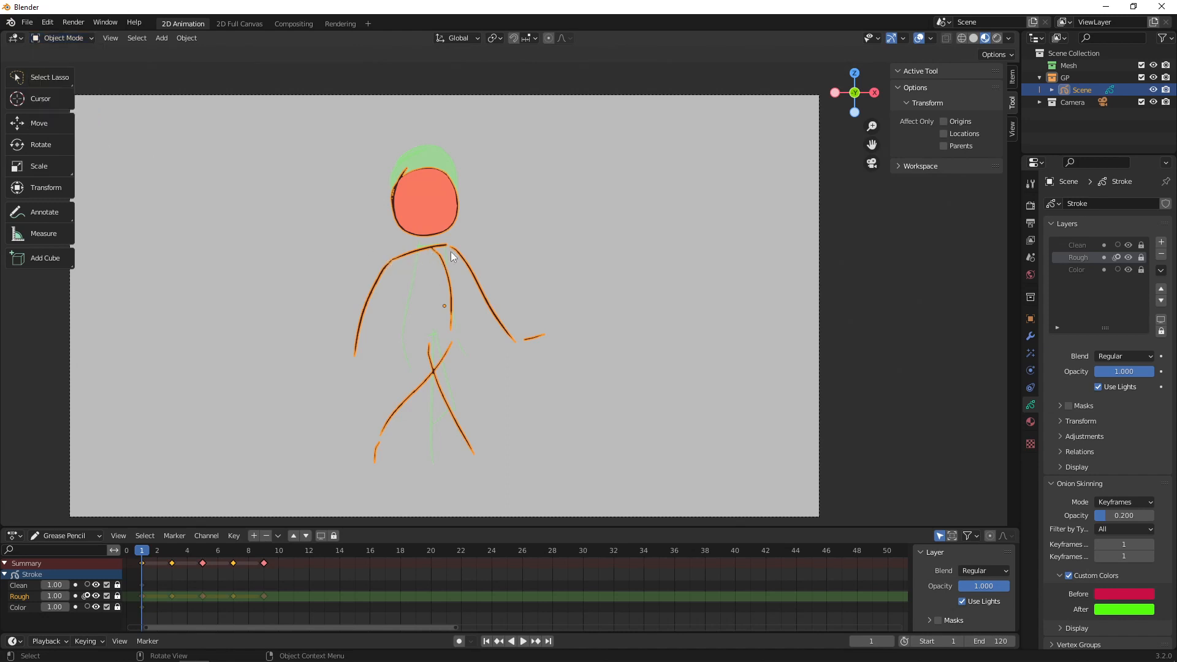
left_click(69, 39)
- Move the whole stick-figure object to the left side of the camera frame
left_click_drag(872, 127, 452, 276)
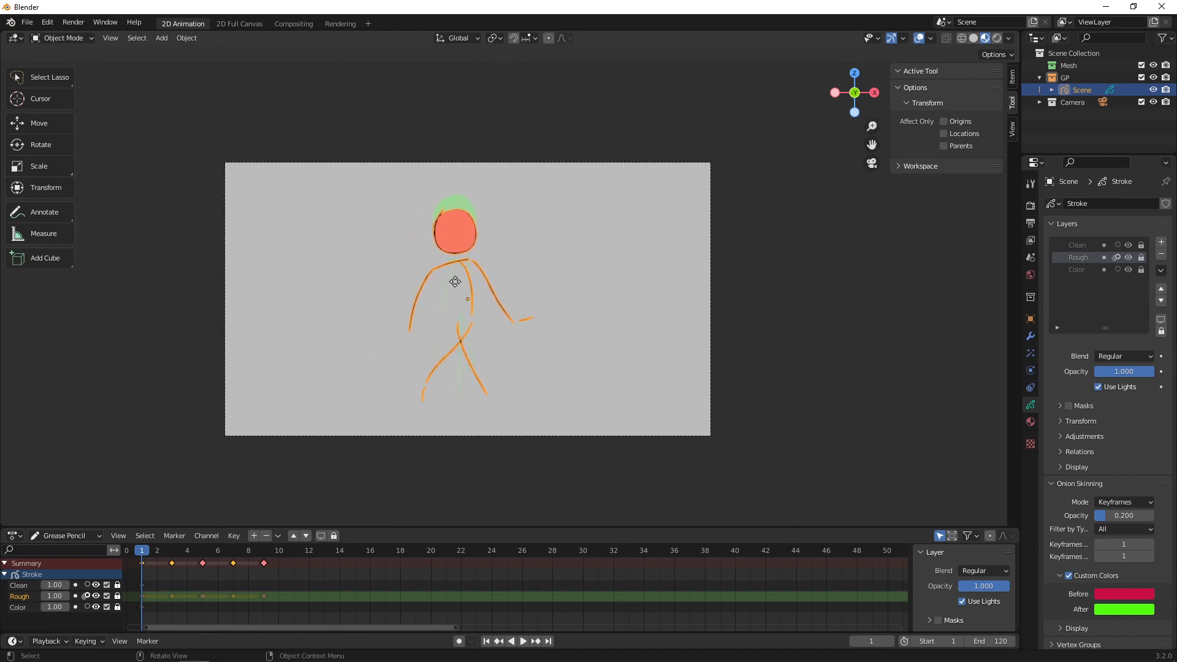
key("g")
left_click(296, 300)
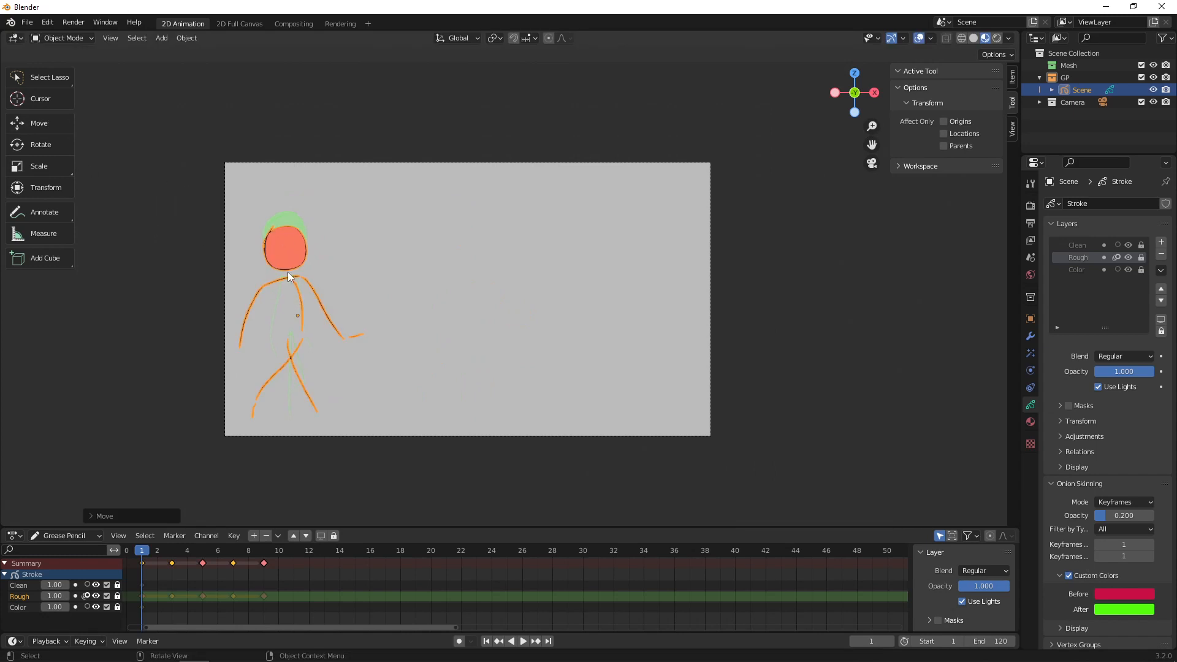
- Move the whole stick-figure object to the right side of the camera frame and briefly play the animation
key("g")
left_click(702, 281)
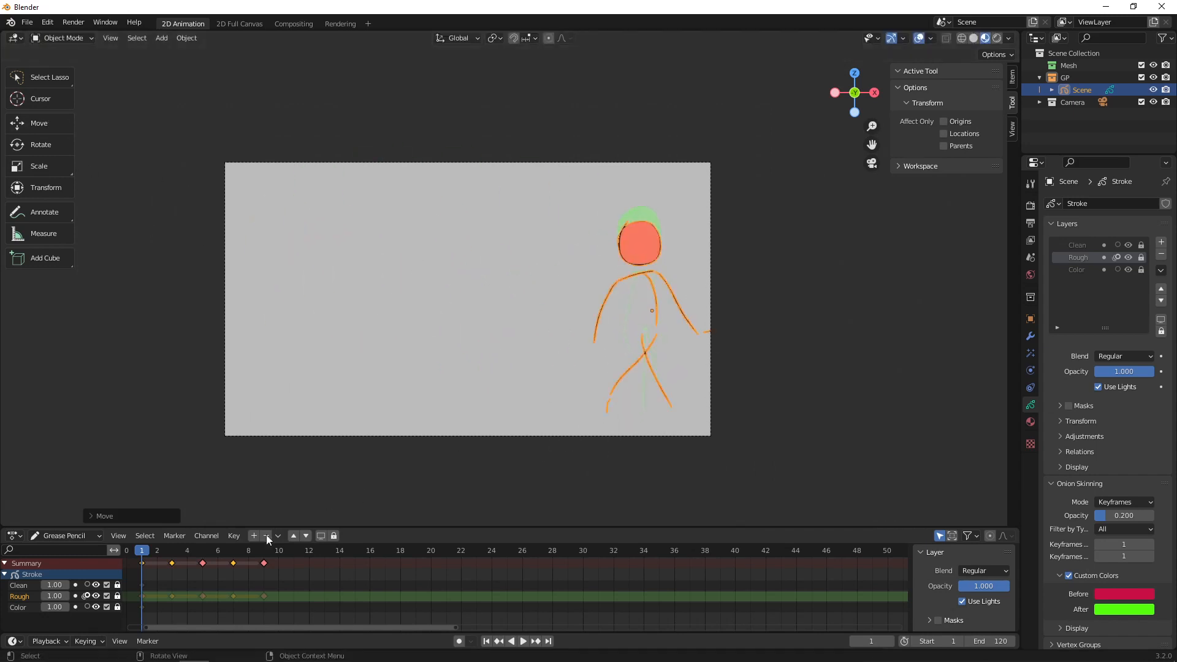
key("space")
key("Escape")
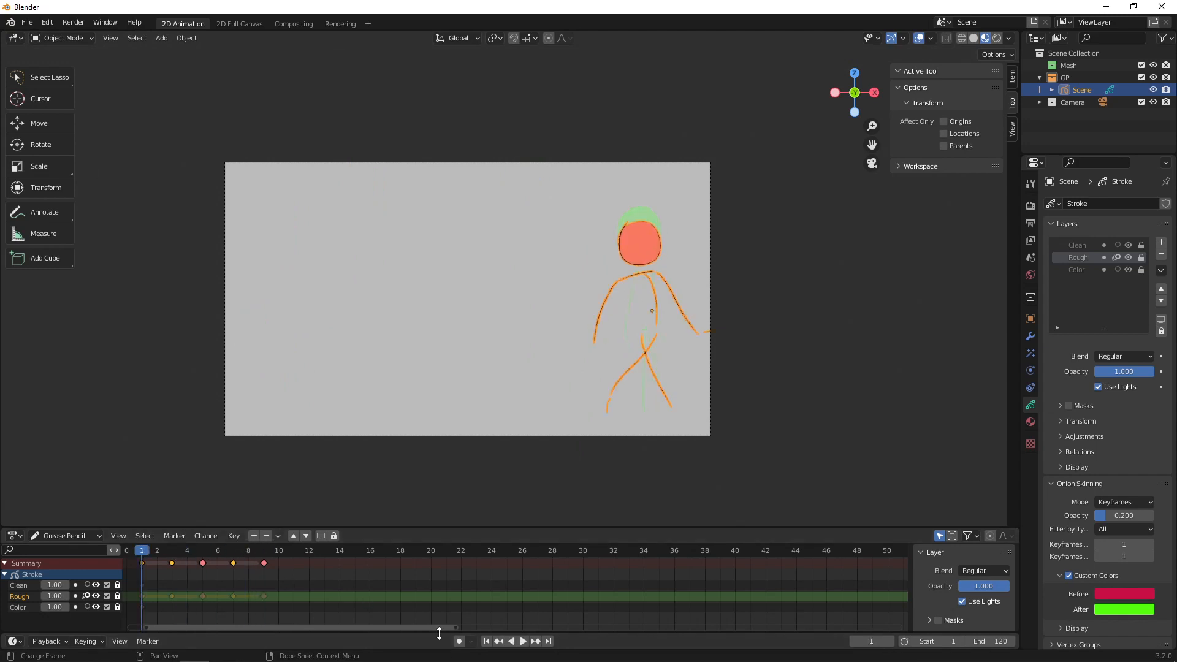
- On frame 3, move the stick-figure object to the middle of the camera frame and try scaling it
mouse_move(143, 559)
left_mouse_down()
mouse_move(302, 542)
mouse_move(172, 550)
left_mouse_up()
key("g")
key("s")
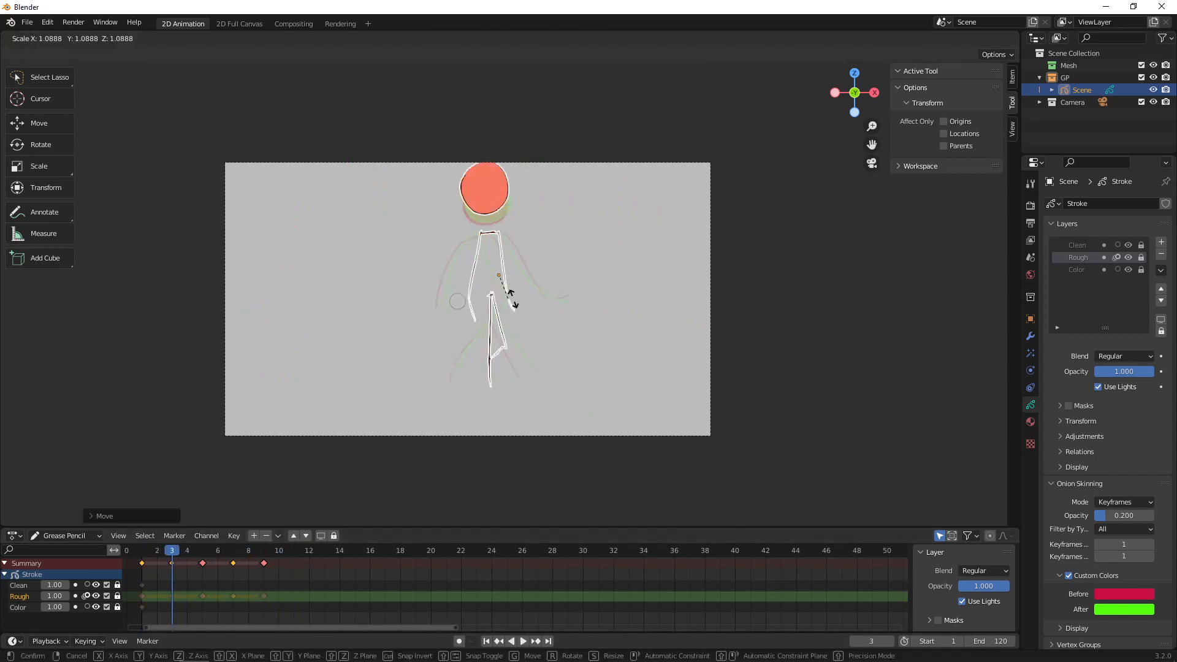
left_click(514, 326)
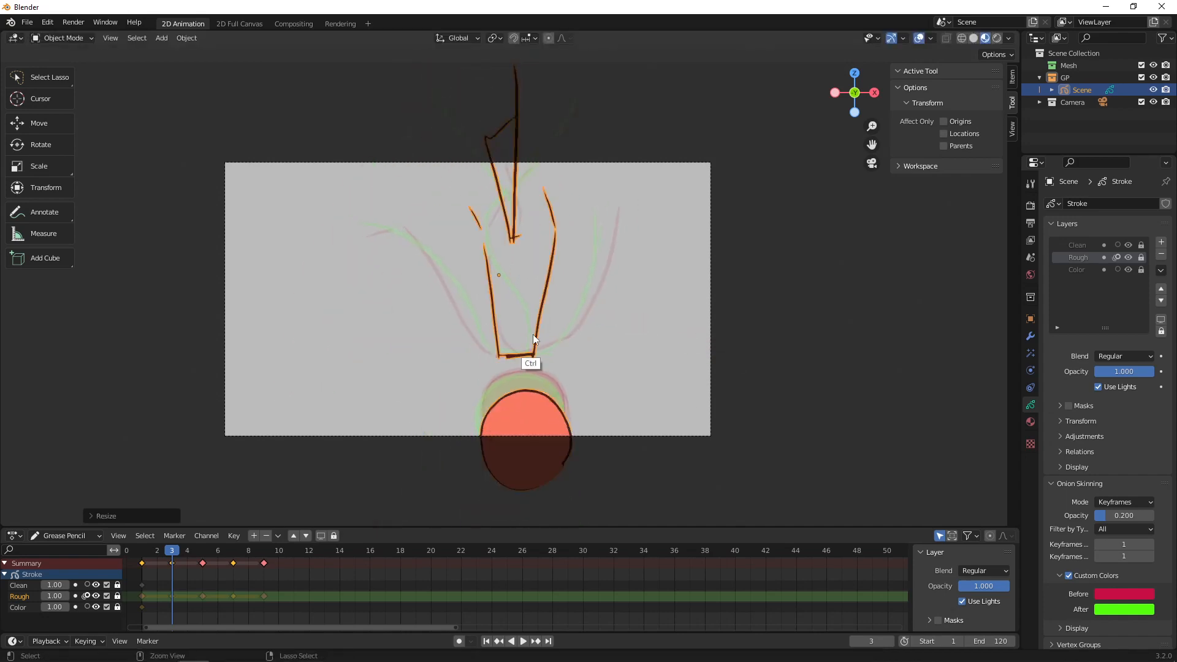
- Try rotating the stick-figure object on frame 3 and undo the rotation and scaling
key("ctrl+z")
key("r")
left_click(455, 413)
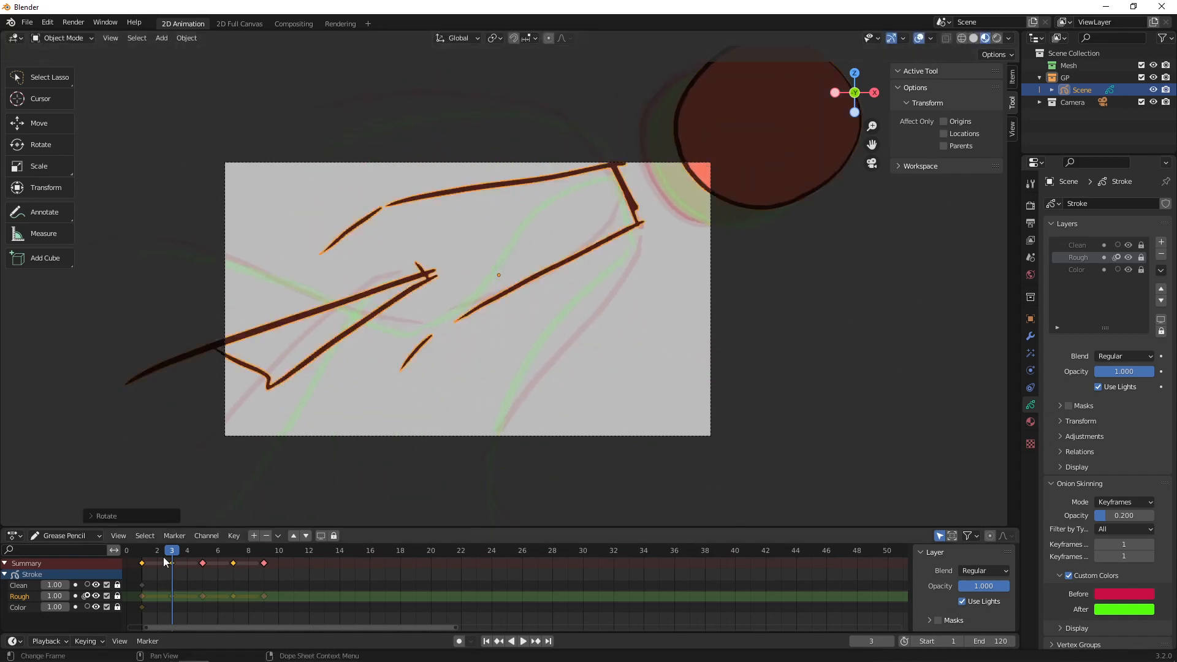
mouse_move(178, 551)
left_mouse_down()
mouse_move(287, 546)
mouse_move(197, 539)
mouse_move(172, 549)
left_mouse_up()
key("ctrl+z")
key("ctrl+z")
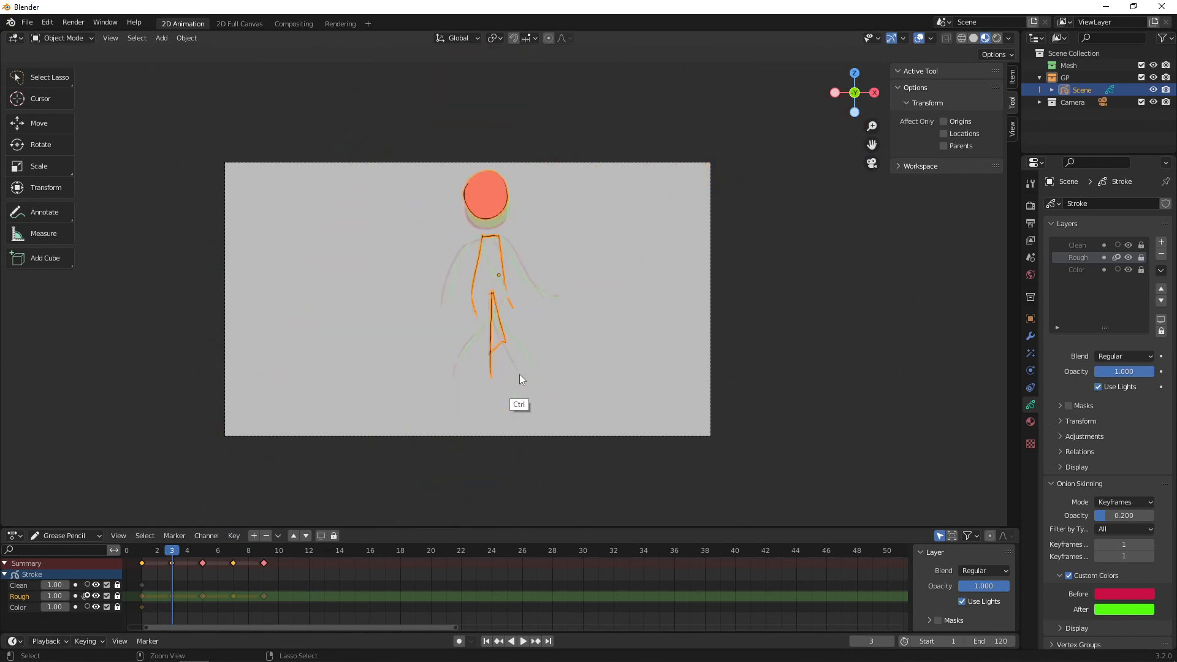
- Move the stick-figure object across the camera view and leave it outside the frame's left edge
key("g")
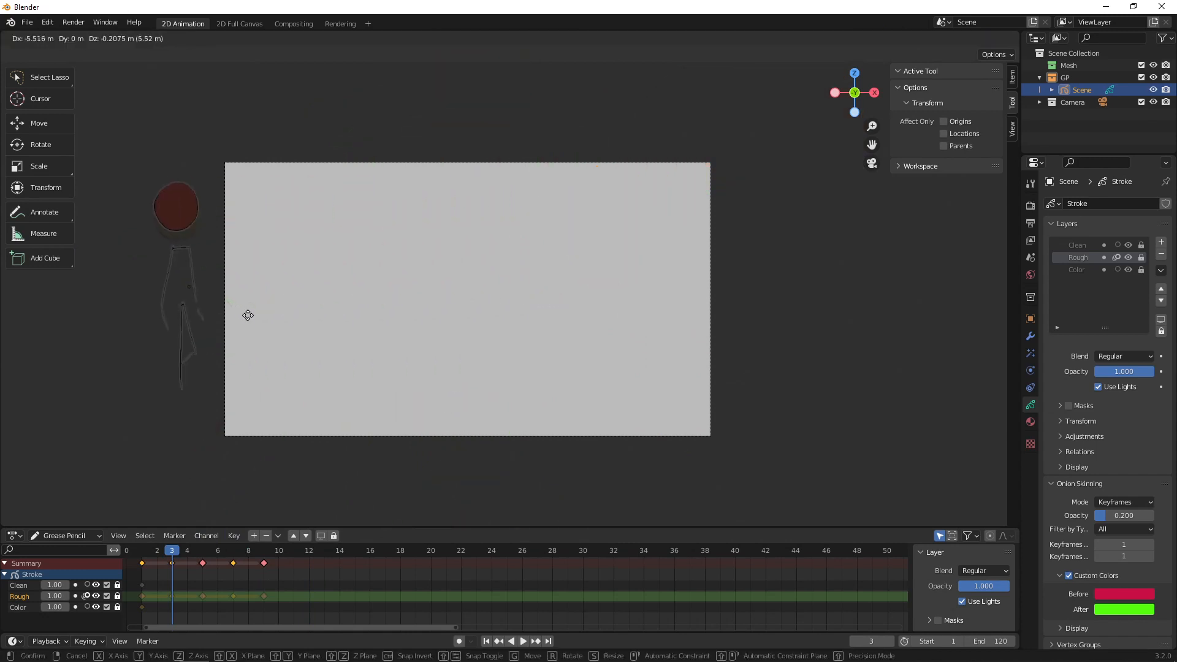
left_click(208, 327)
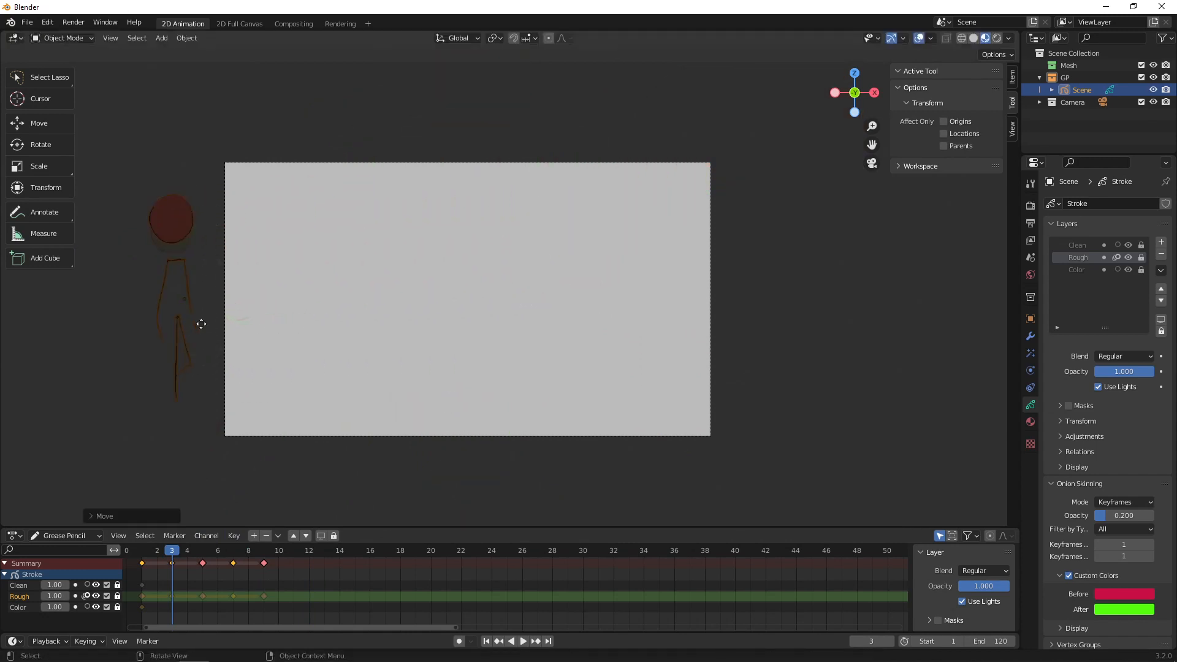
key("g")
left_click(770, 341)
key("g")
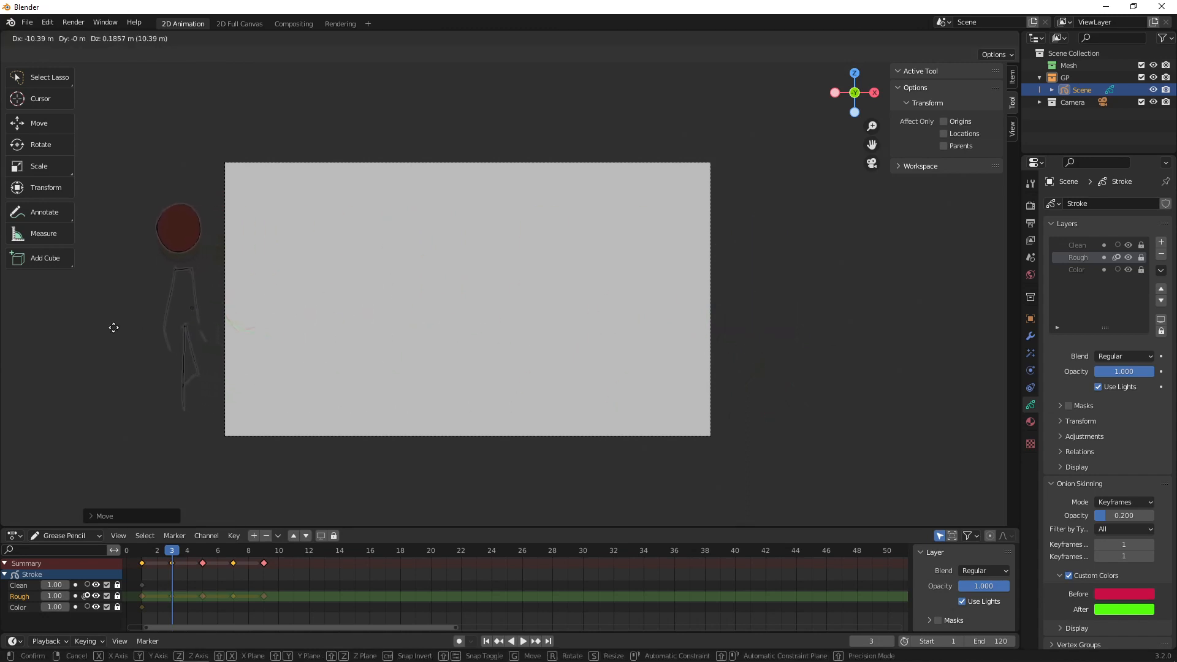
left_click(96, 332)
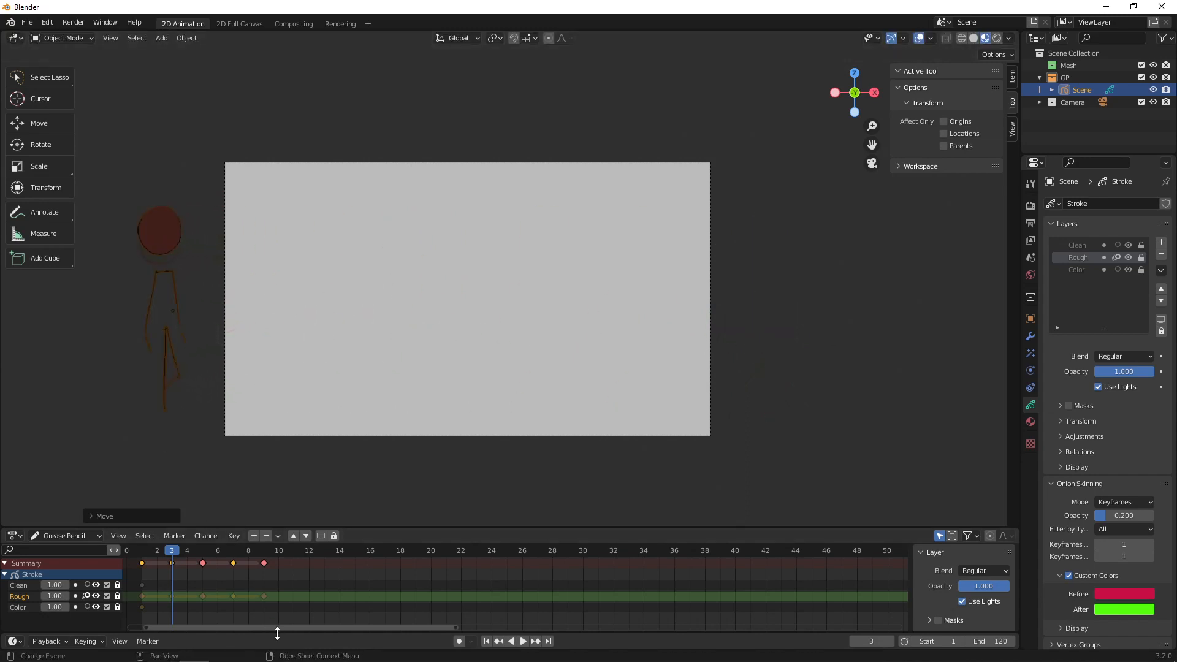
- Enlarge the Timeline area below the dope sheet and return to frame 1
left_click_drag(279, 633, 123, 593)
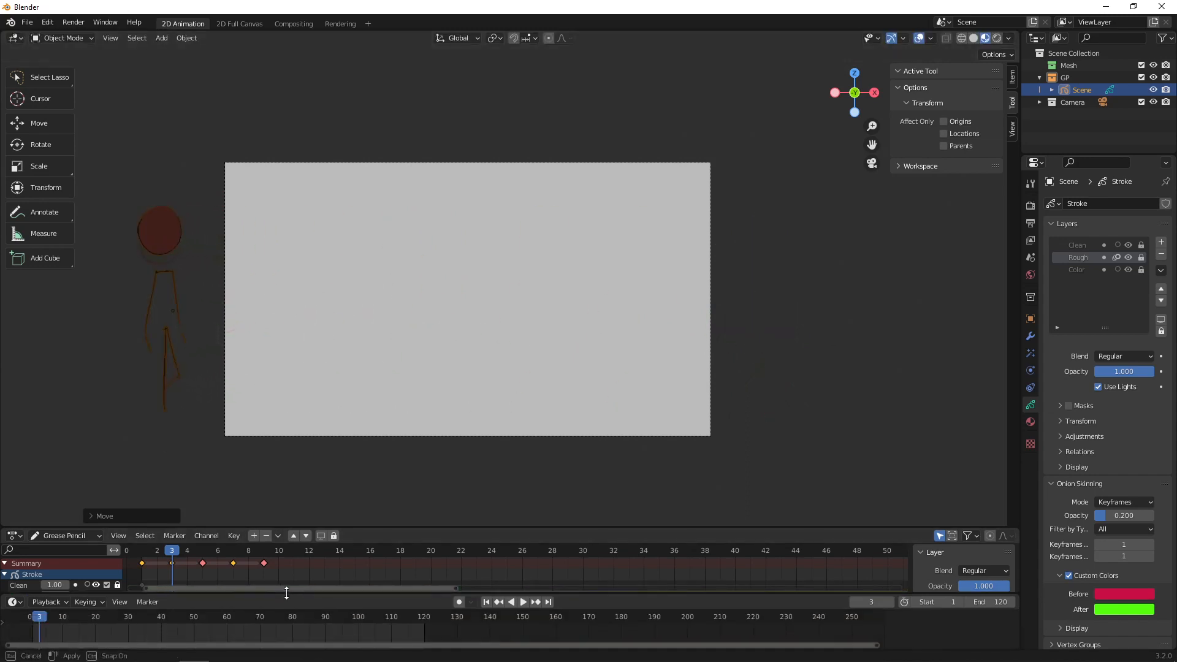
key("Left")
key("Left")
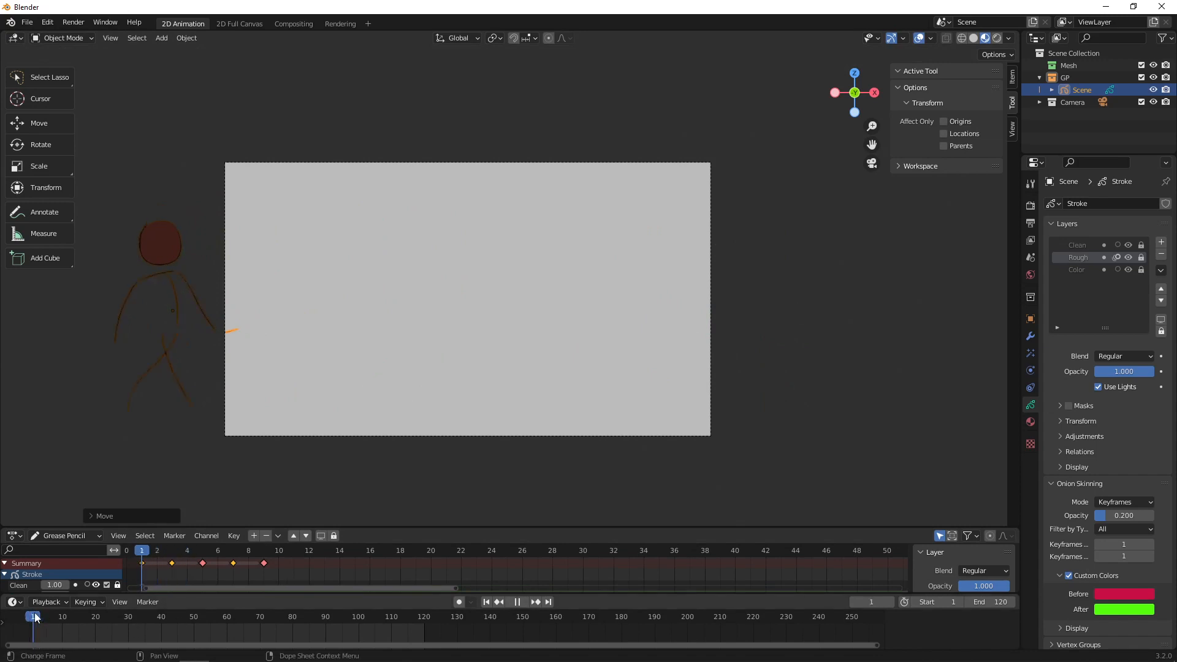
- Shift the stick figure farther outside the camera's left edge and insert a Location keyframe on frame 1
key("g")
left_click(153, 274)
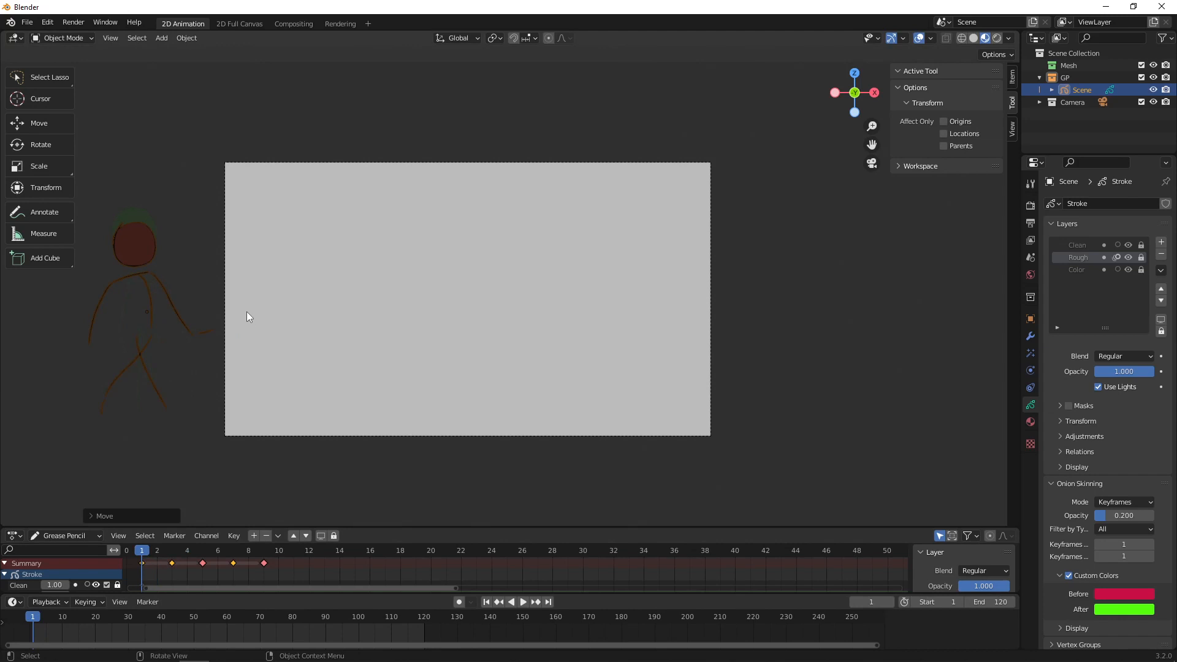
key("i")
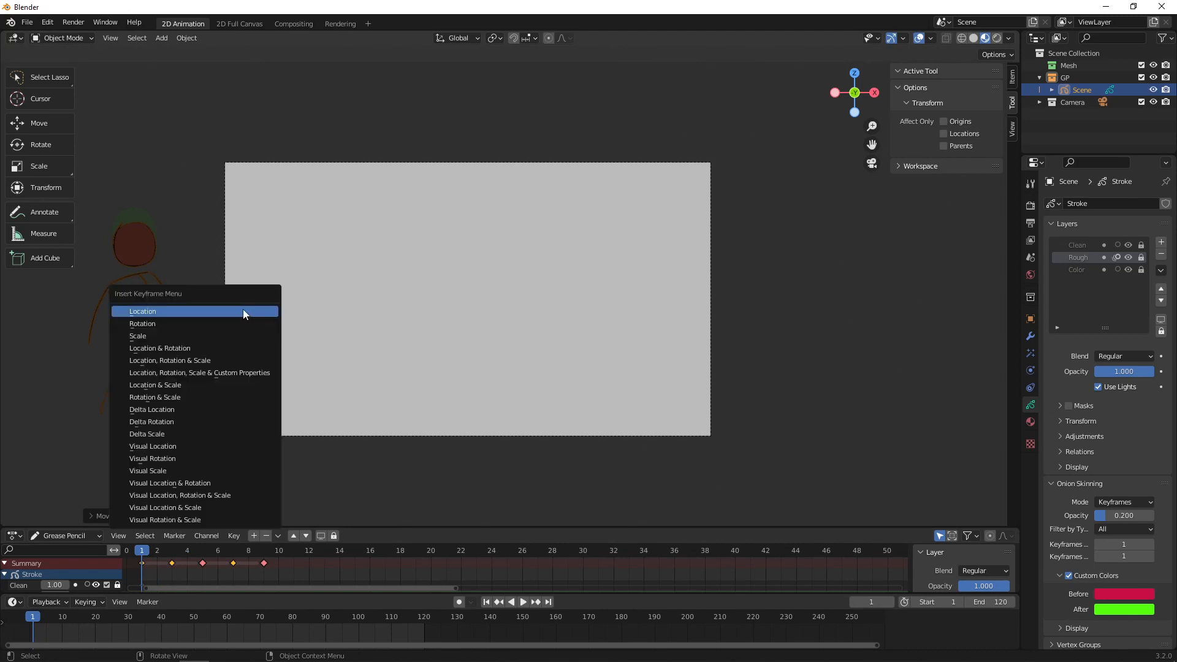
left_click(242, 310)
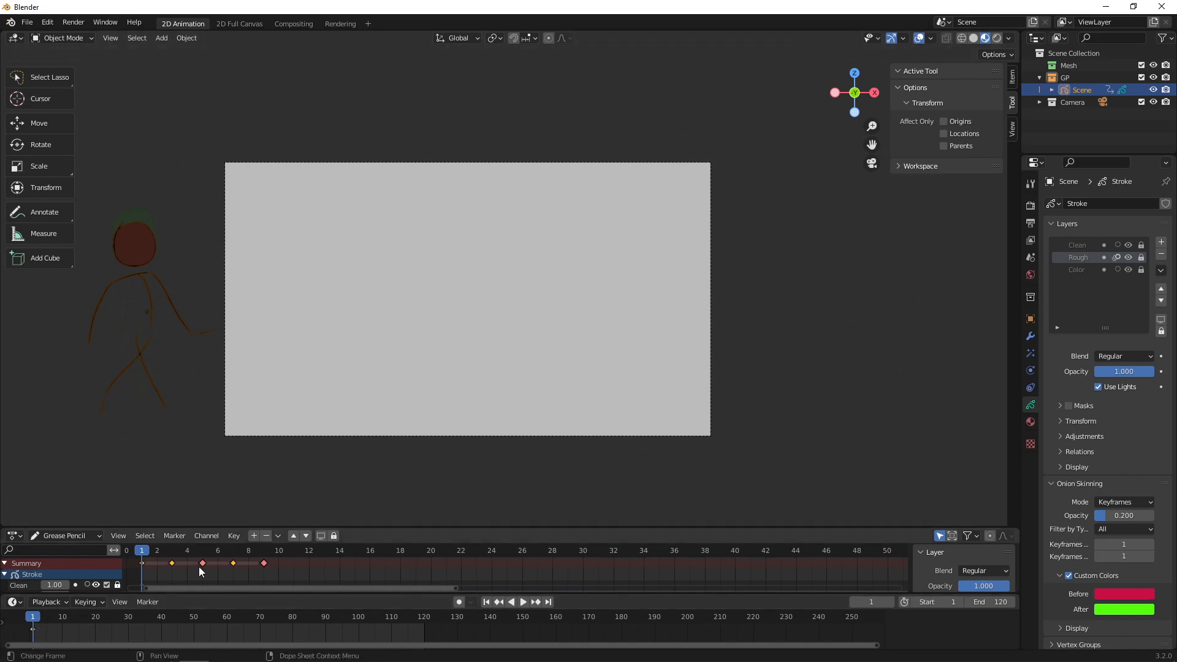
- On frame 19, move the stick figure past the camera's right edge and insert a Location keyframe
left_click(63, 536)
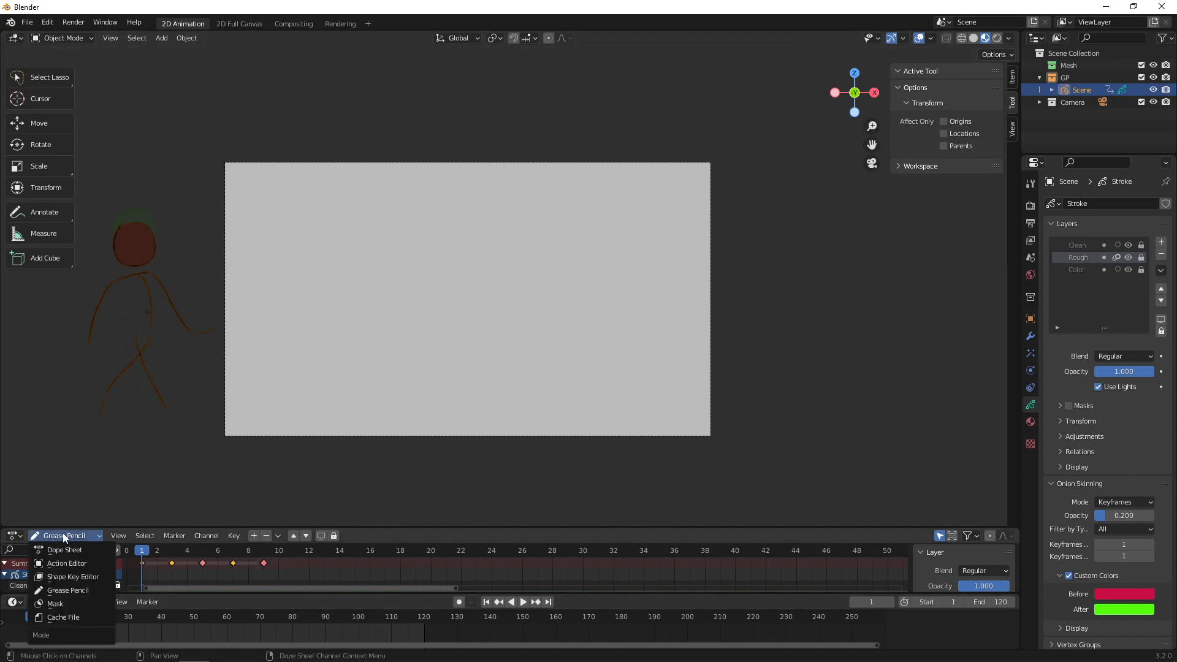
left_click(63, 533)
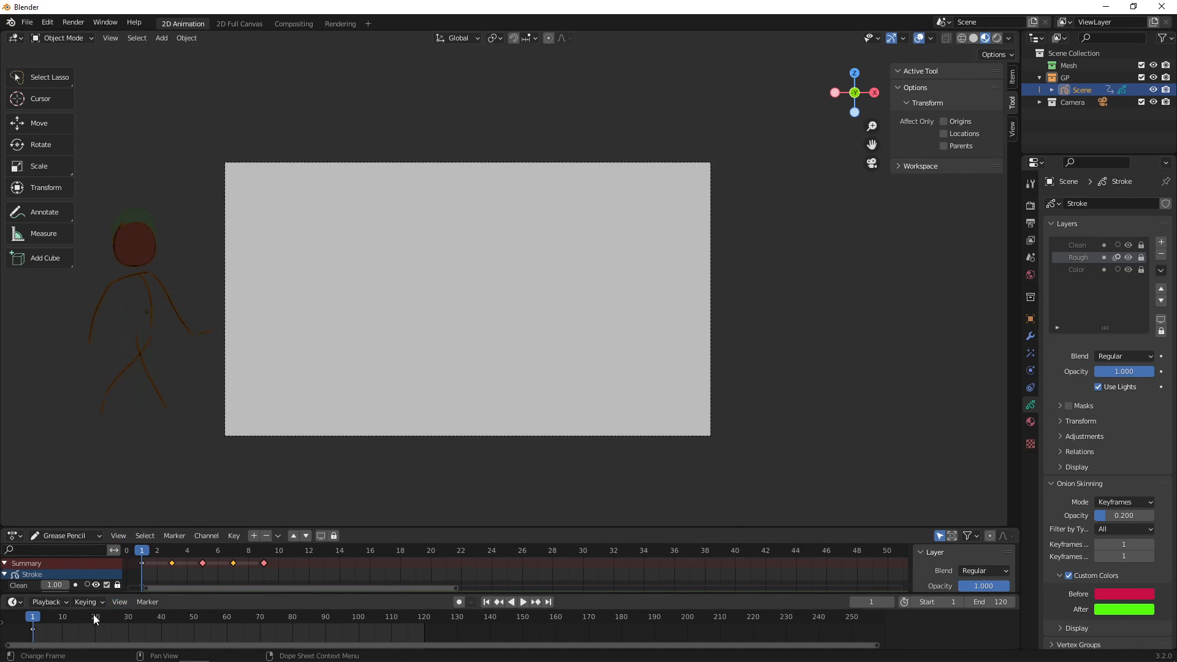
left_click_drag(65, 616, 92, 617)
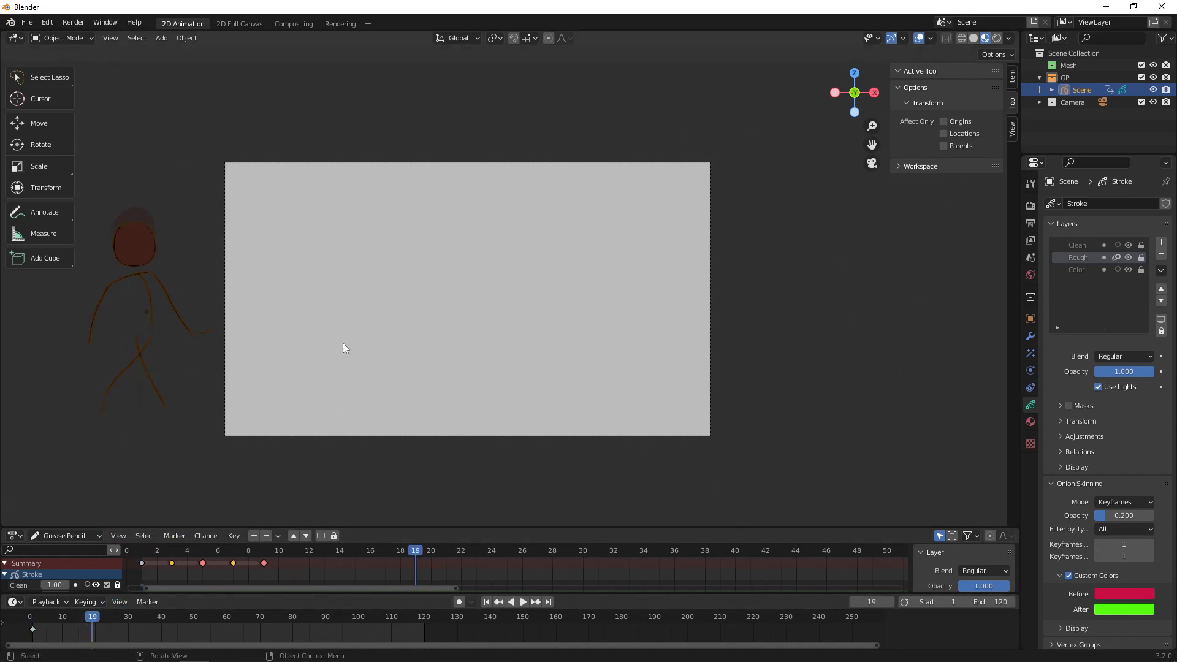
key("g")
left_click(827, 285)
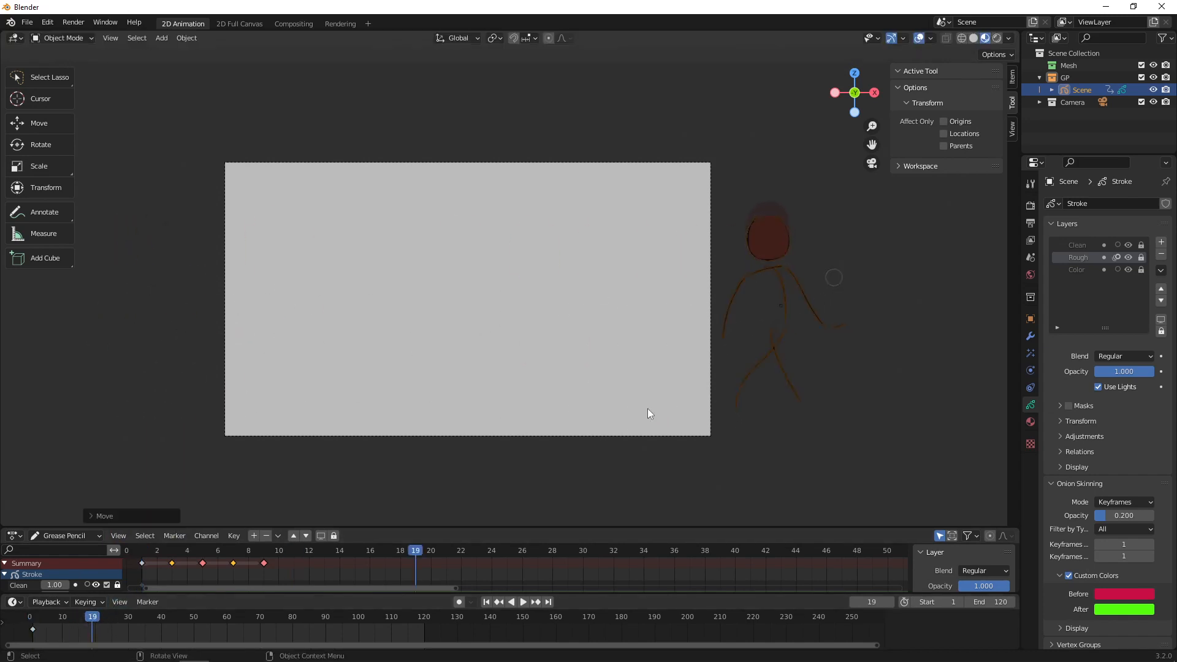
key("i")
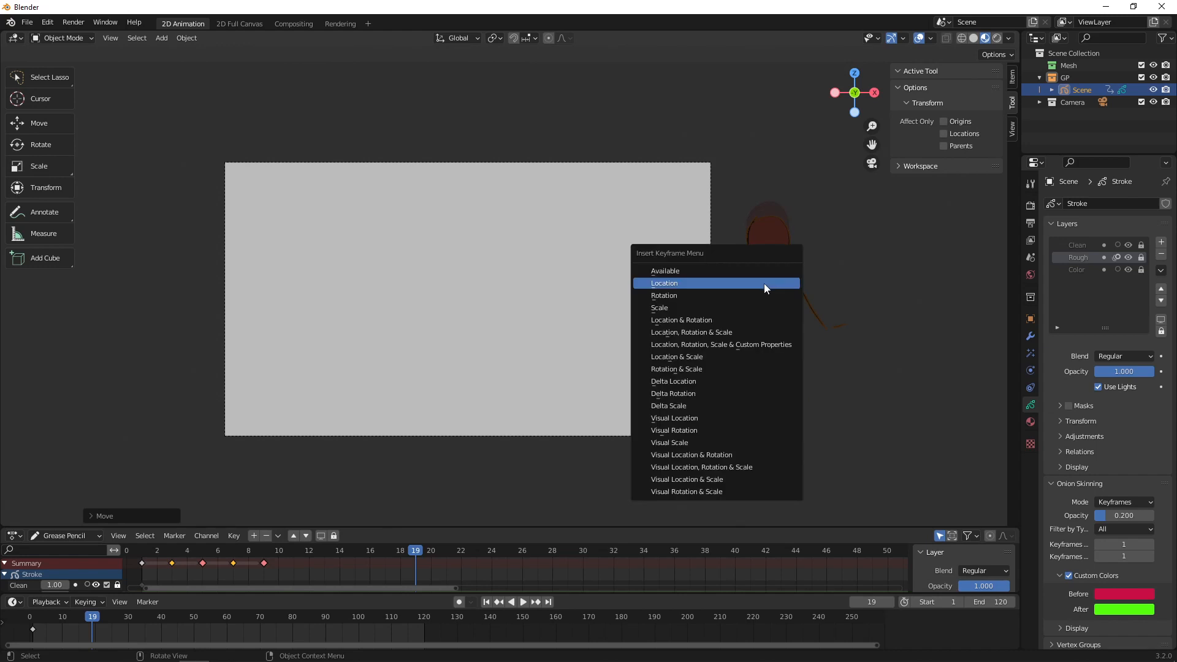
left_click(765, 283)
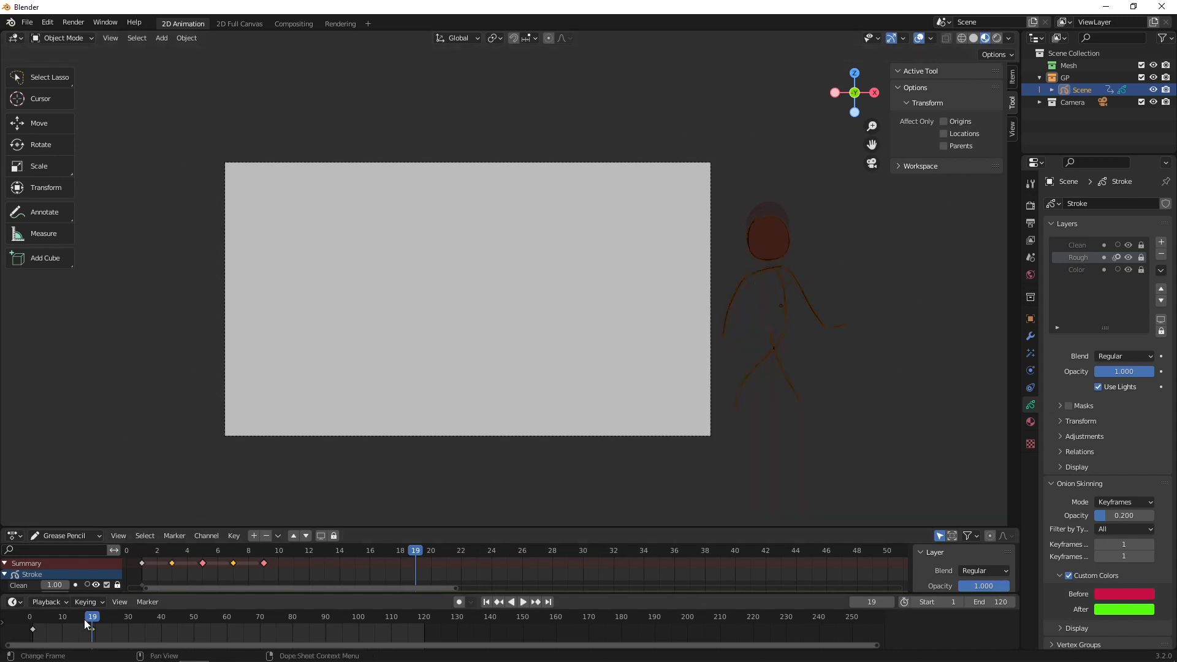
- Play the object's movement from frame 1 and stop playback
left_click(34, 617)
key("space")
key("space")
- Delete the object's Location keyframes on frames 1 and 19
key("x")
left_click(87, 629)
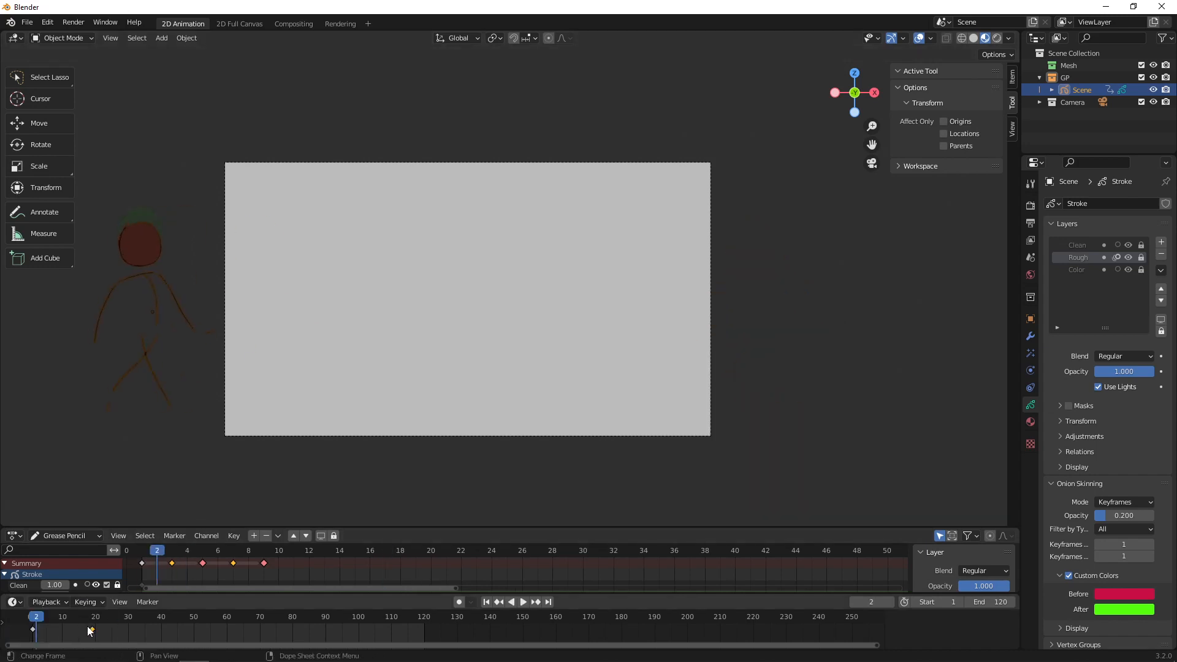
left_click_drag(116, 634, 33, 632)
key("x")
left_click(86, 604)
- Turn on auto keying and reposition the stick figure outside the camera's left edge on frame 1
left_click(28, 628)
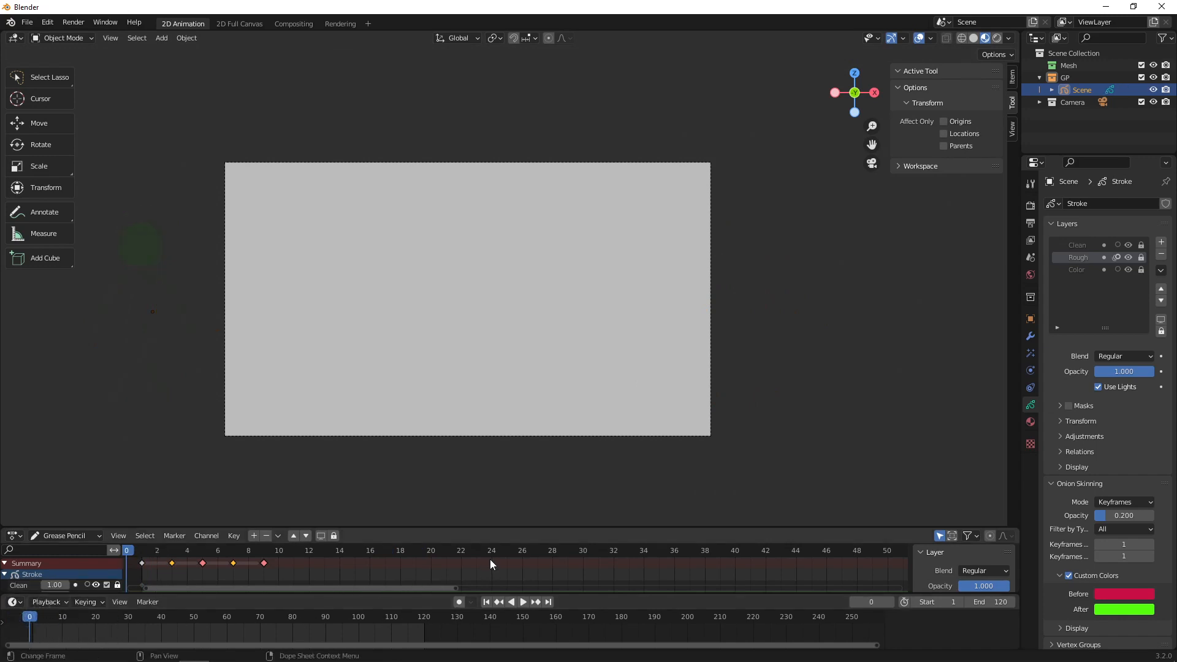
key("Right")
left_click(458, 602)
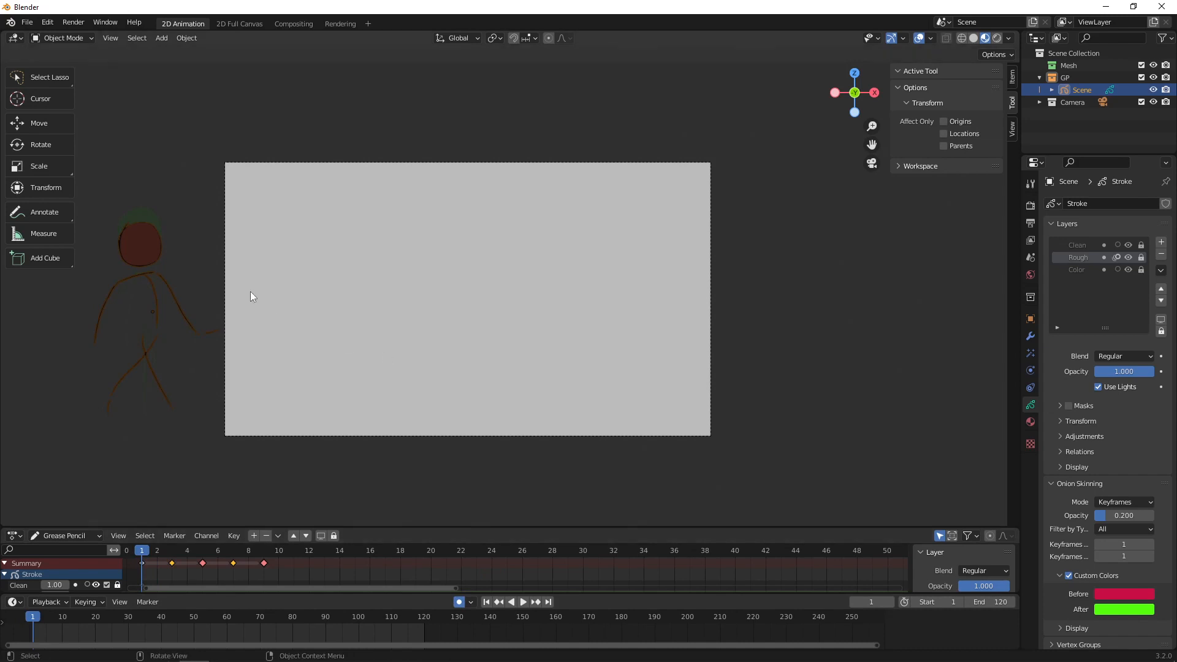
key("g")
left_click(200, 266)
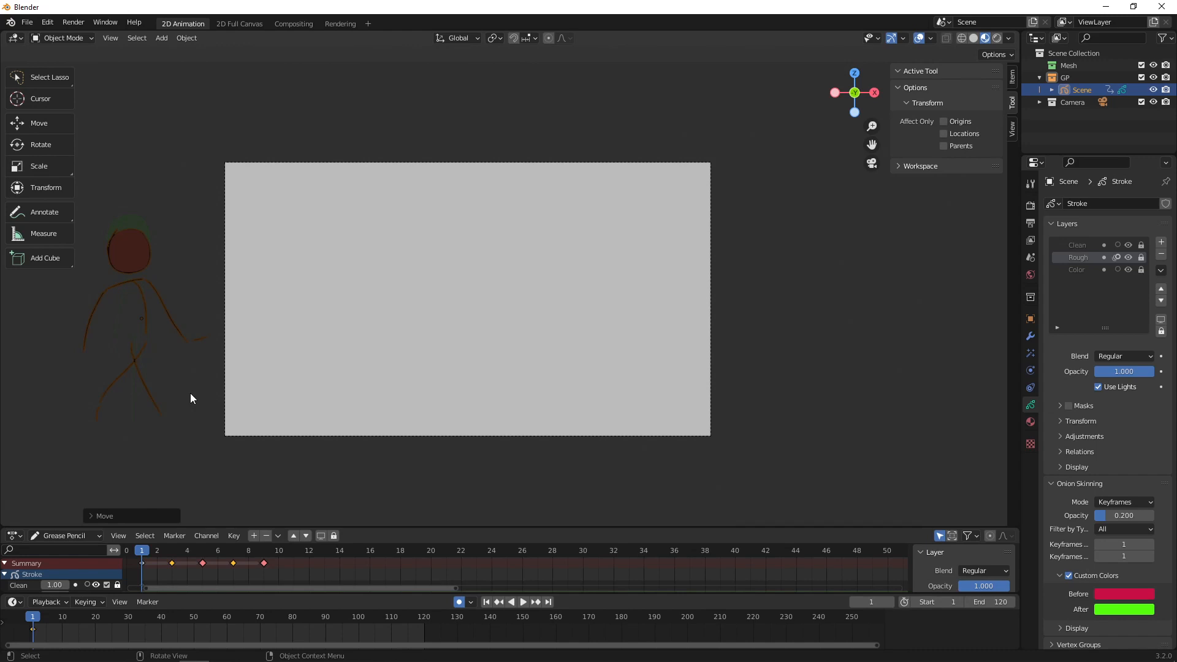
- On frame 20, move the stick figure past the camera's right edge with auto keying on
left_click(96, 617)
key("g")
key("Escape")
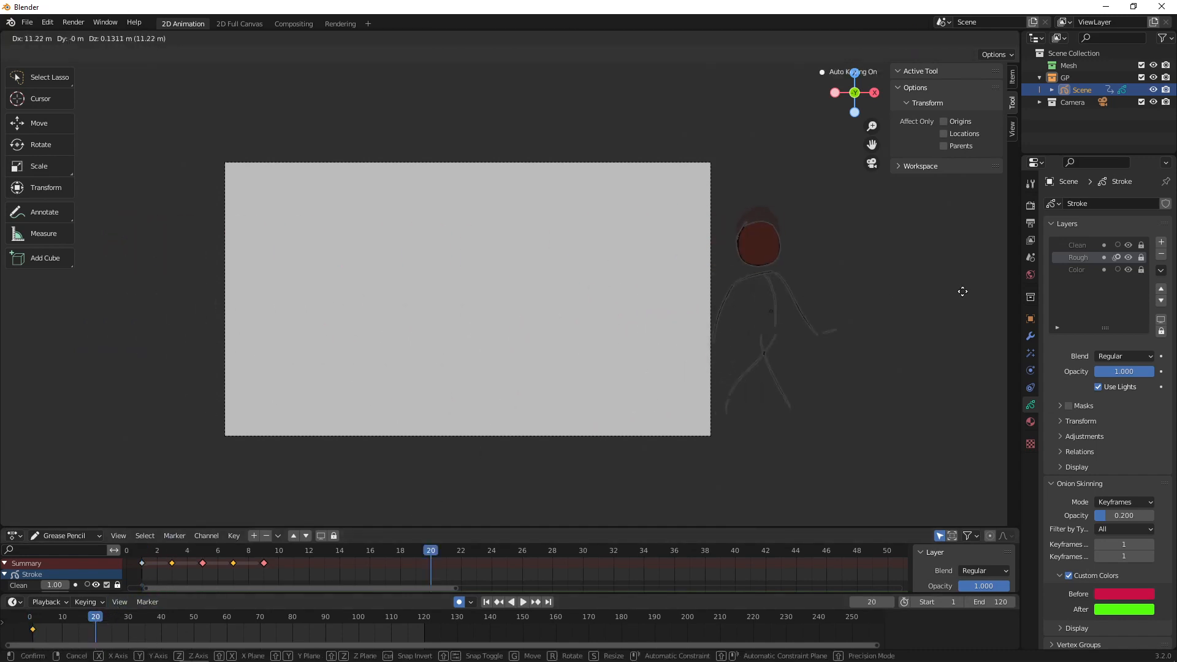
- Scrub back to frame 1, turn off auto keying and play the object's movement
left_click_drag(112, 638, 32, 620)
left_click_drag(30, 620, 33, 620)
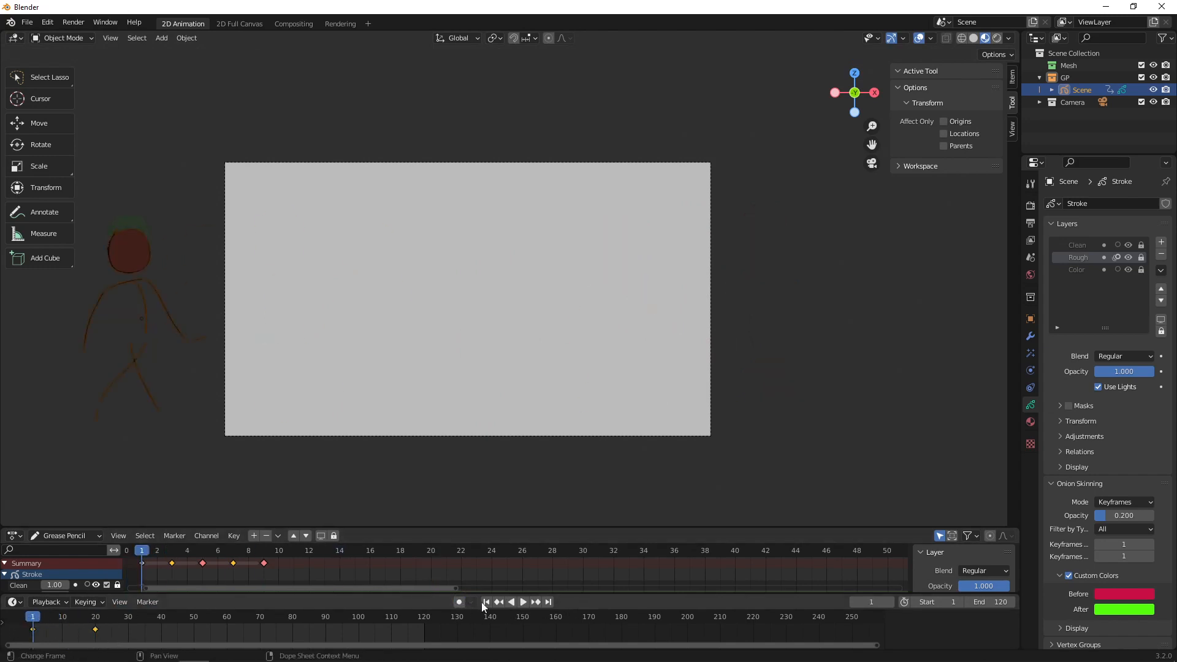
left_click(523, 602)
left_click(523, 602)
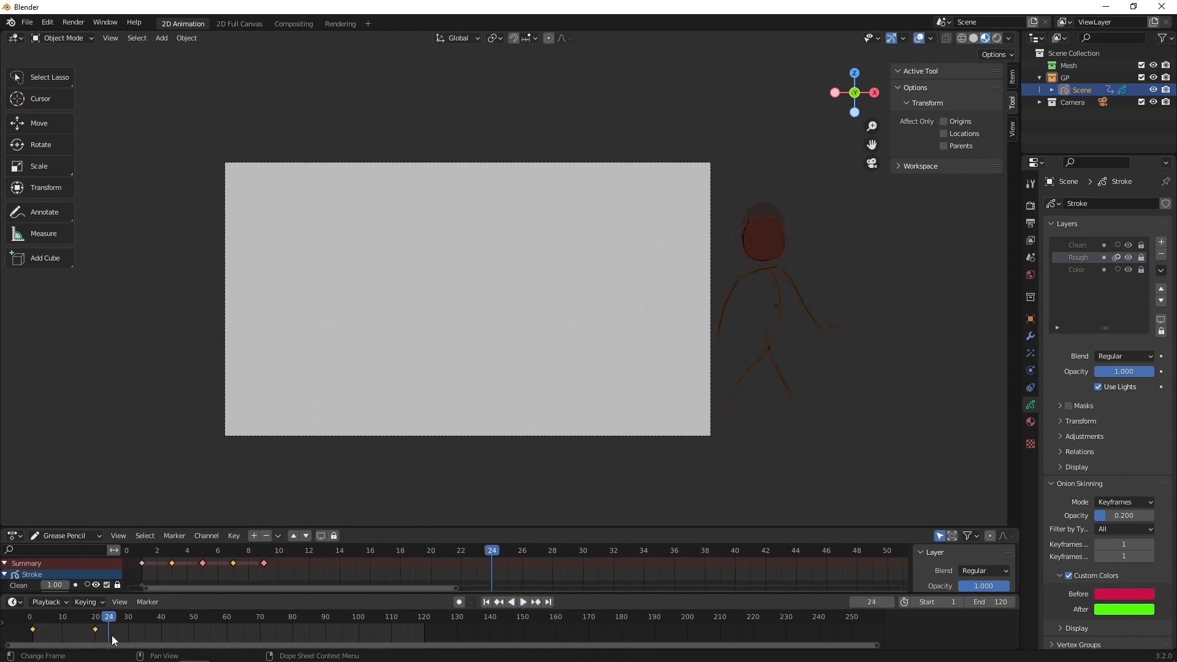
- Slow the movement by shifting the object's second location keyframe from frame 20 to frame 48
left_click_drag(111, 637, 83, 626)
key("g")
left_click(208, 631)
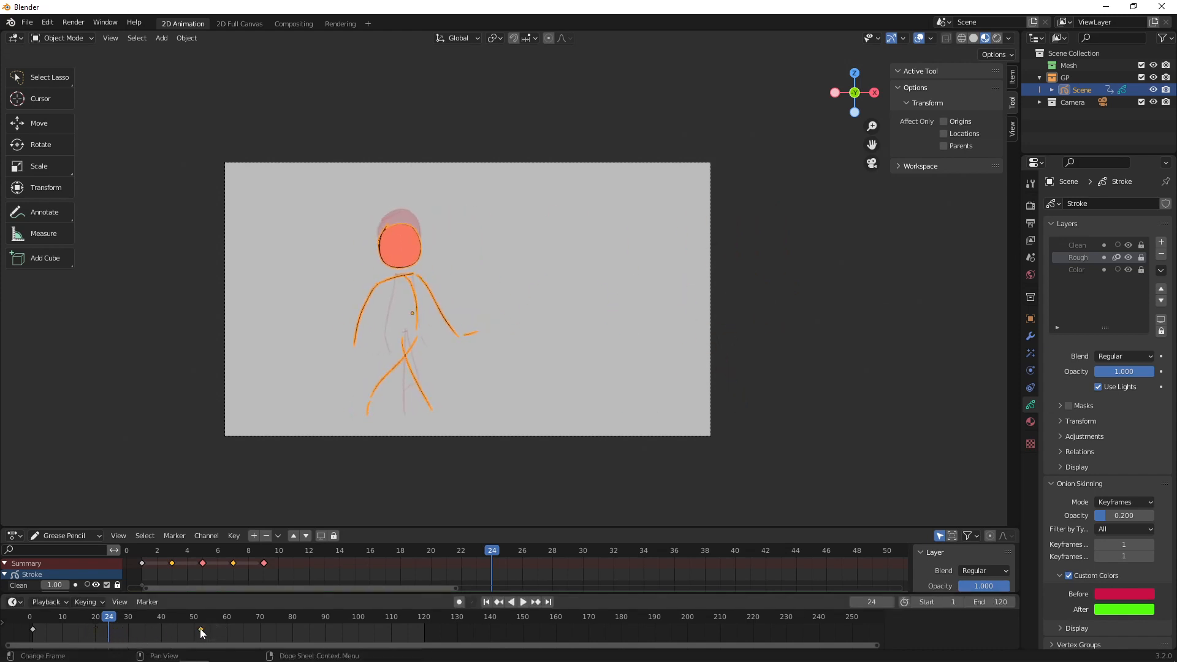
key("g")
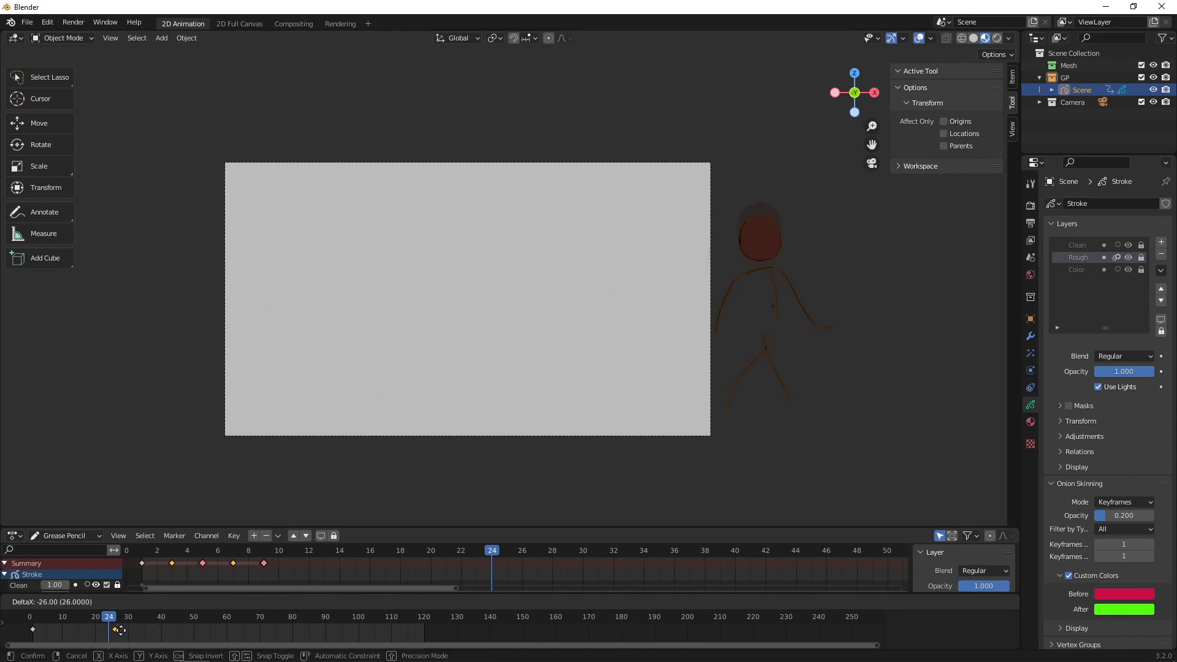
left_click(198, 627)
- Rewind to the start and play the retimed walk across the camera frame
left_click_drag(100, 623, 29, 624)
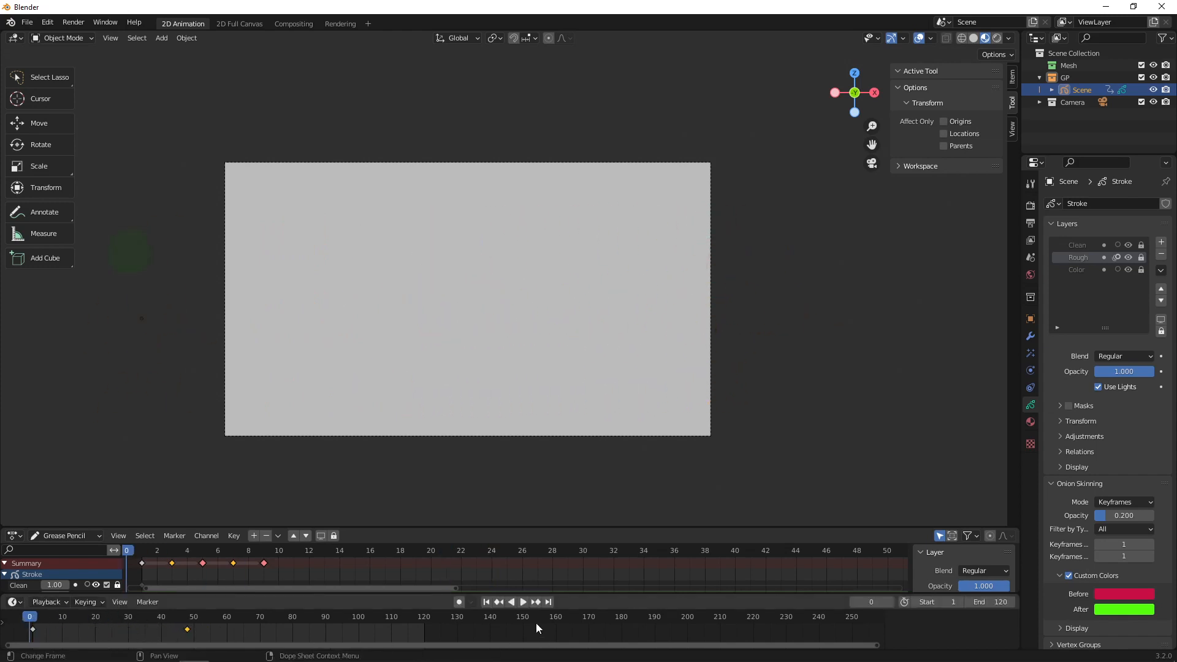
left_click(523, 603)
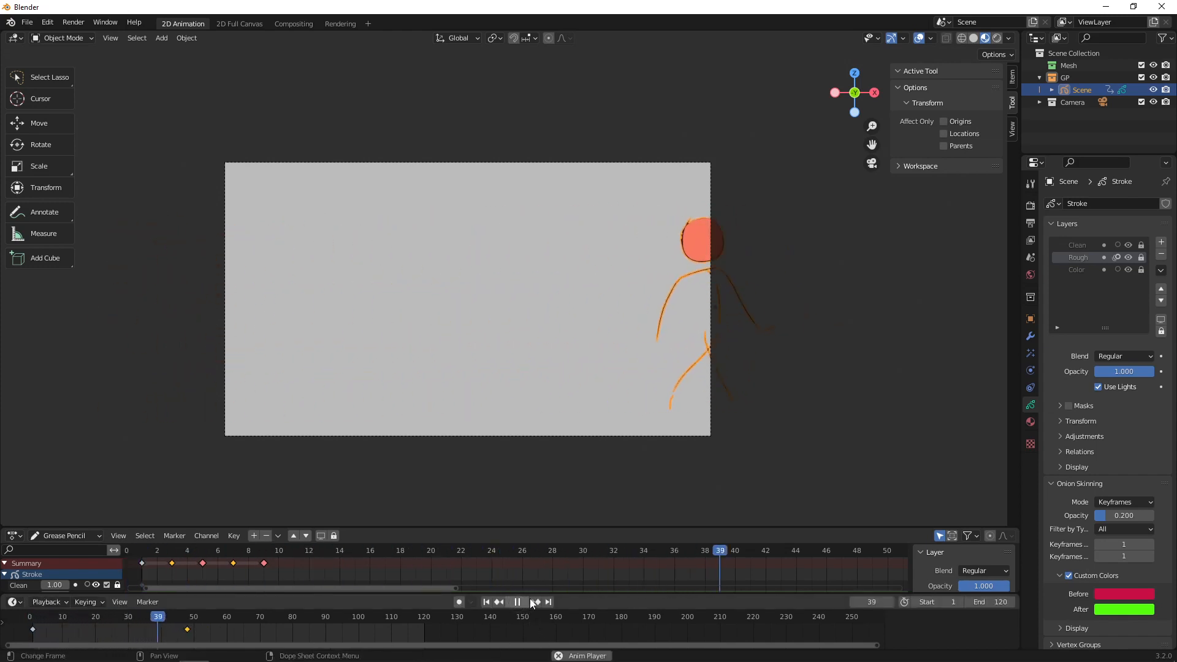
left_click(517, 602)
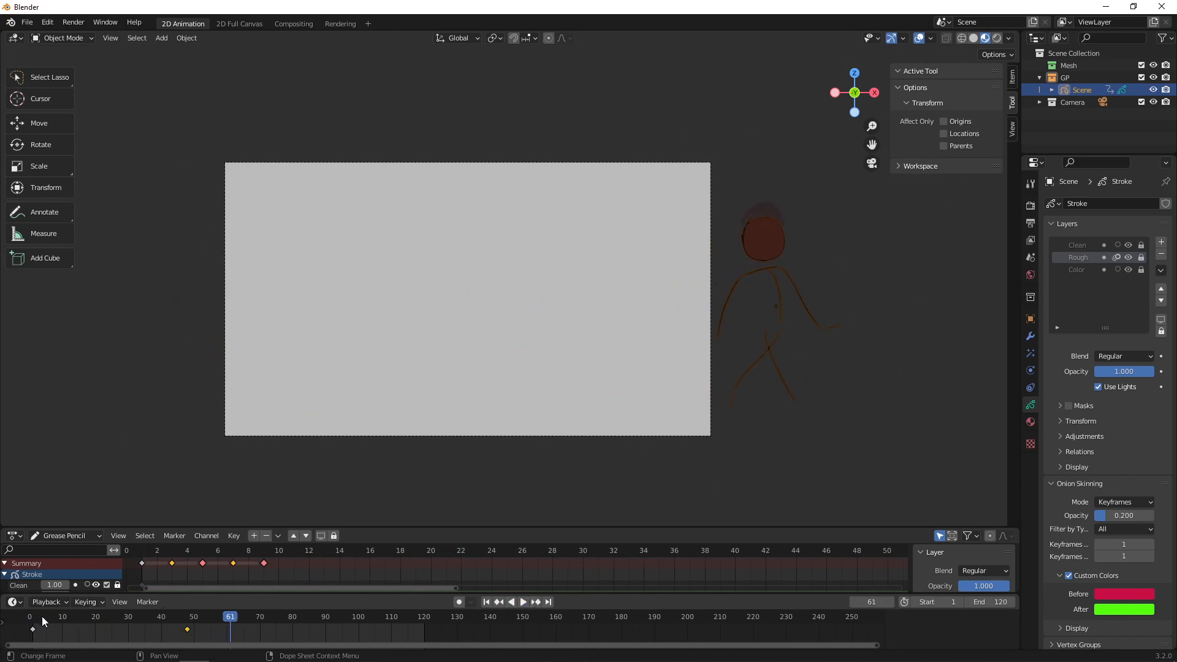
- Go to frame 31, enlarge the dope sheet and unlock the Clean, Rough and Color layers
left_click_drag(42, 622, 132, 623)
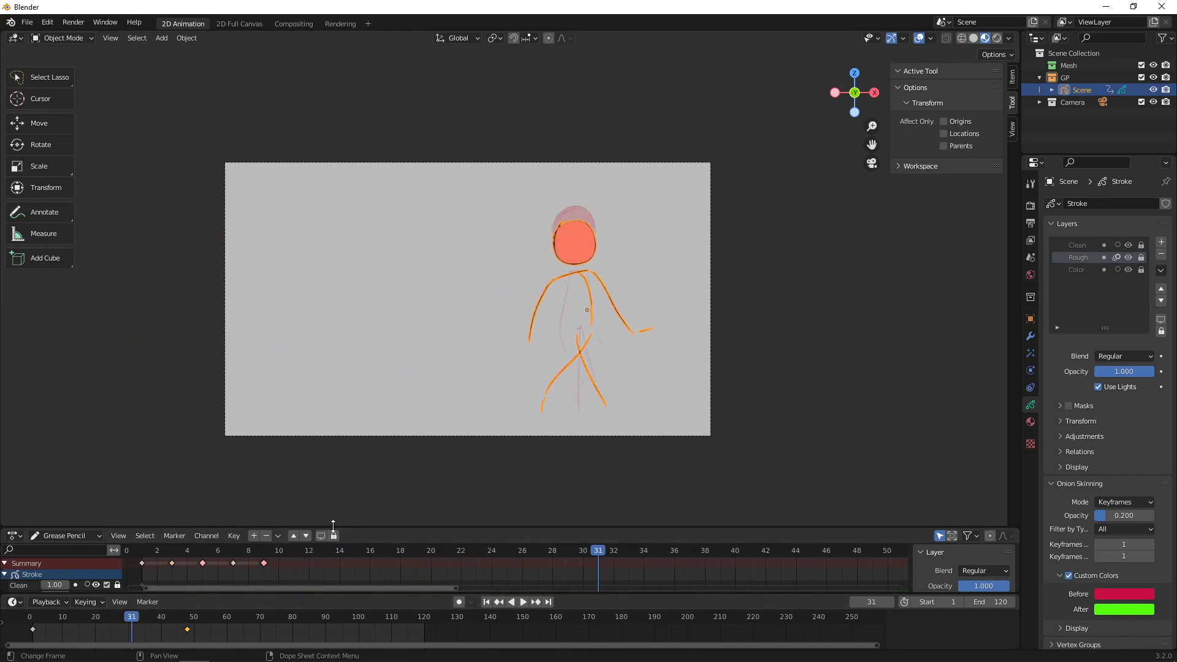
left_click_drag(333, 524, 333, 480)
left_click(121, 552)
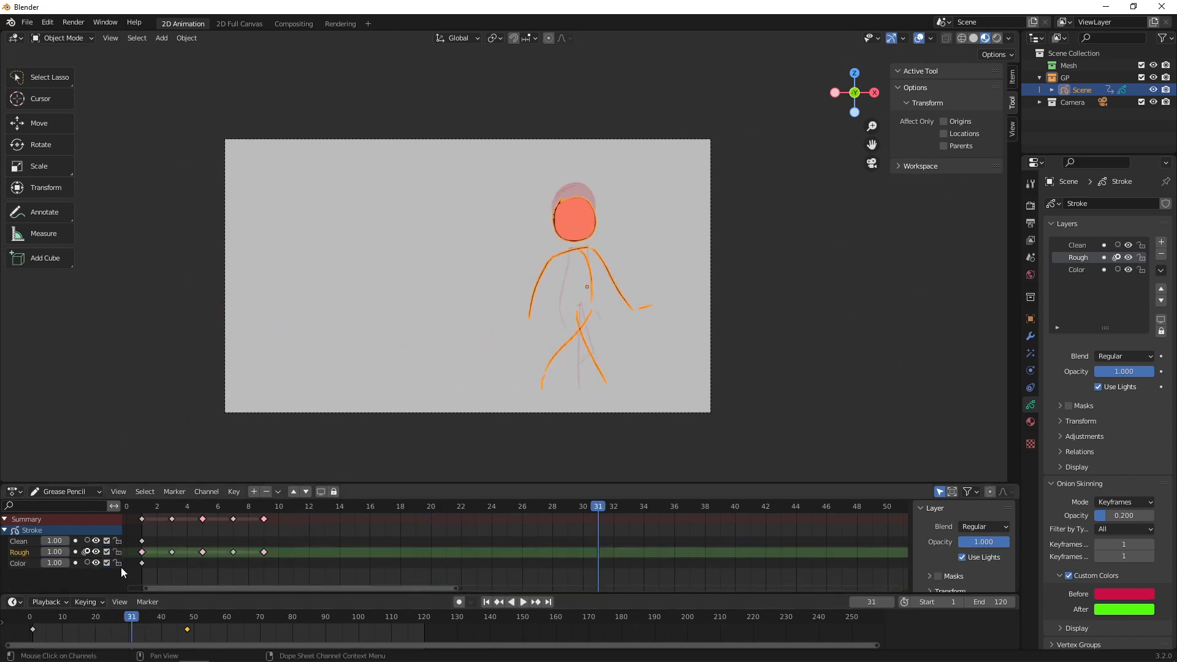
- Duplicate all the drawing keyframes three times in a row, starting the copies at frames 9, 17 and 25
key("a")
key("shift+d")
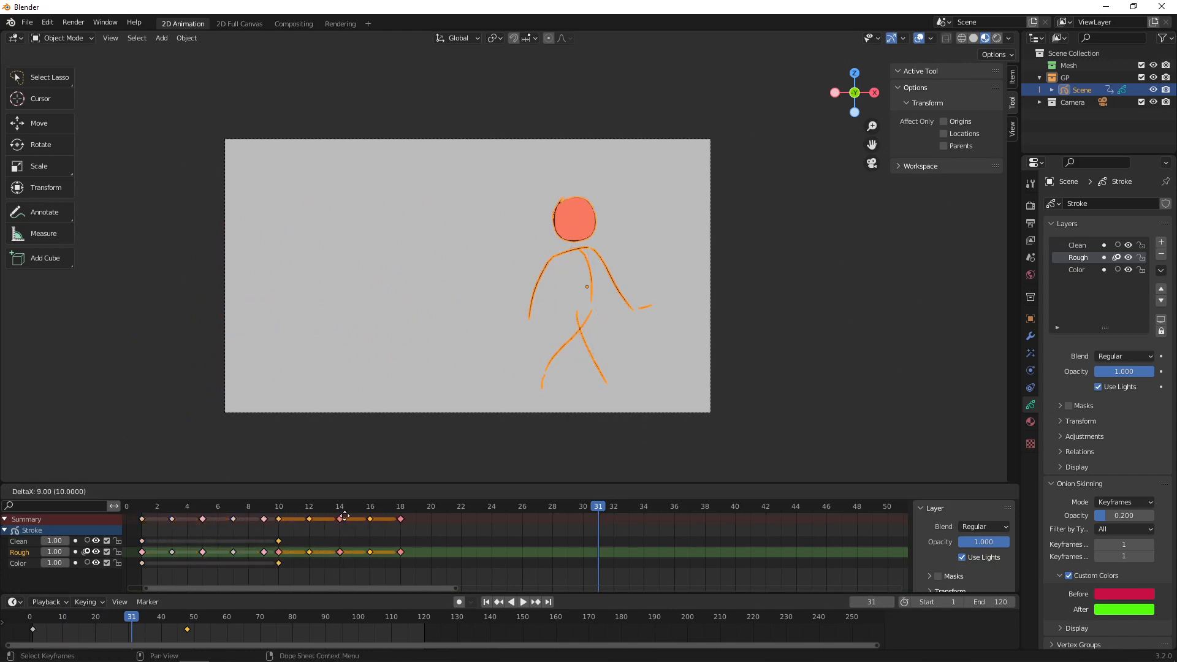
left_click(343, 516)
key("shift+d")
left_click(429, 528)
key("shift+d")
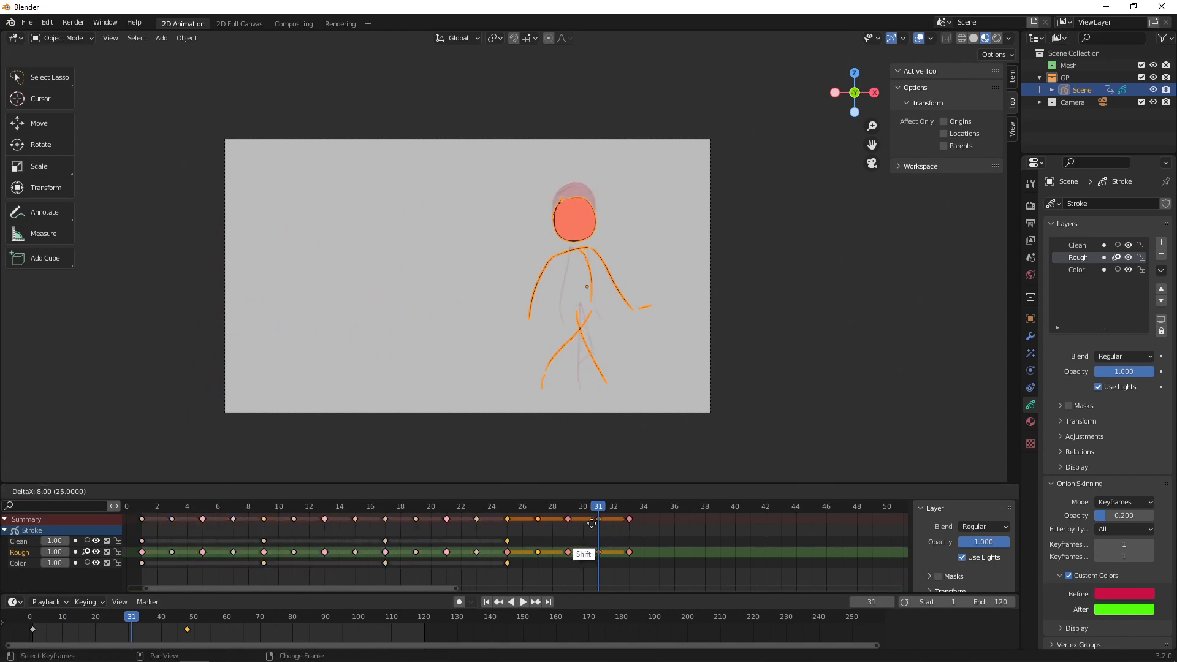
left_click(542, 518)
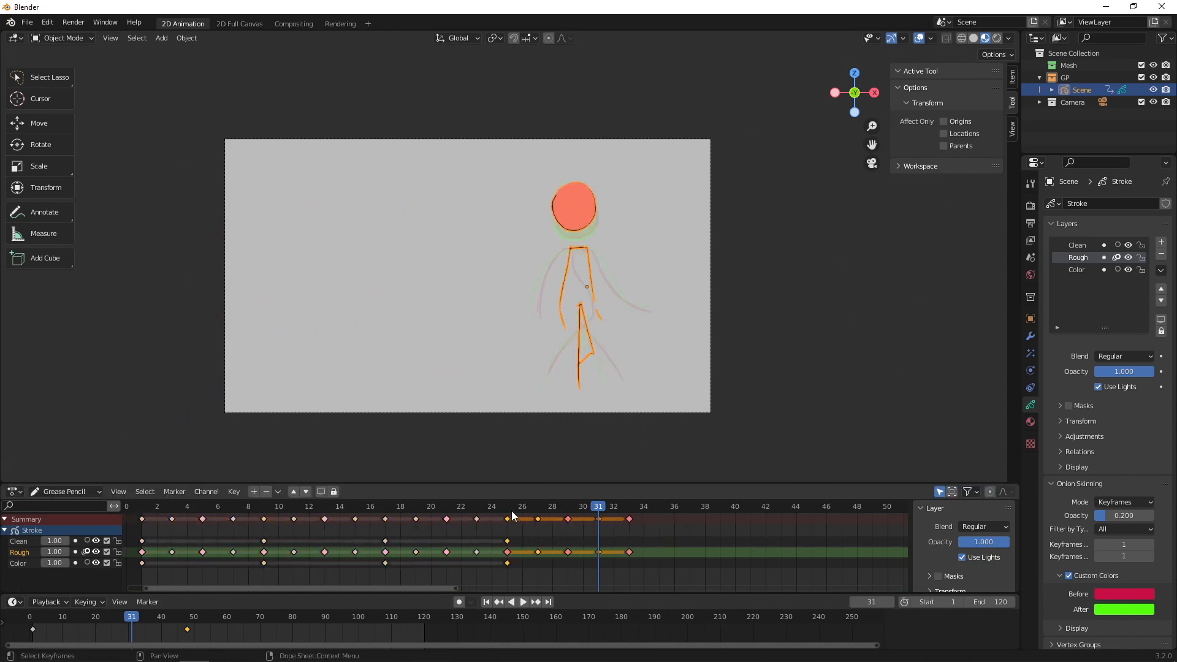
- Go back to the first frame and play the walk with the repeated drawing keyframes
left_click_drag(511, 510, 114, 509)
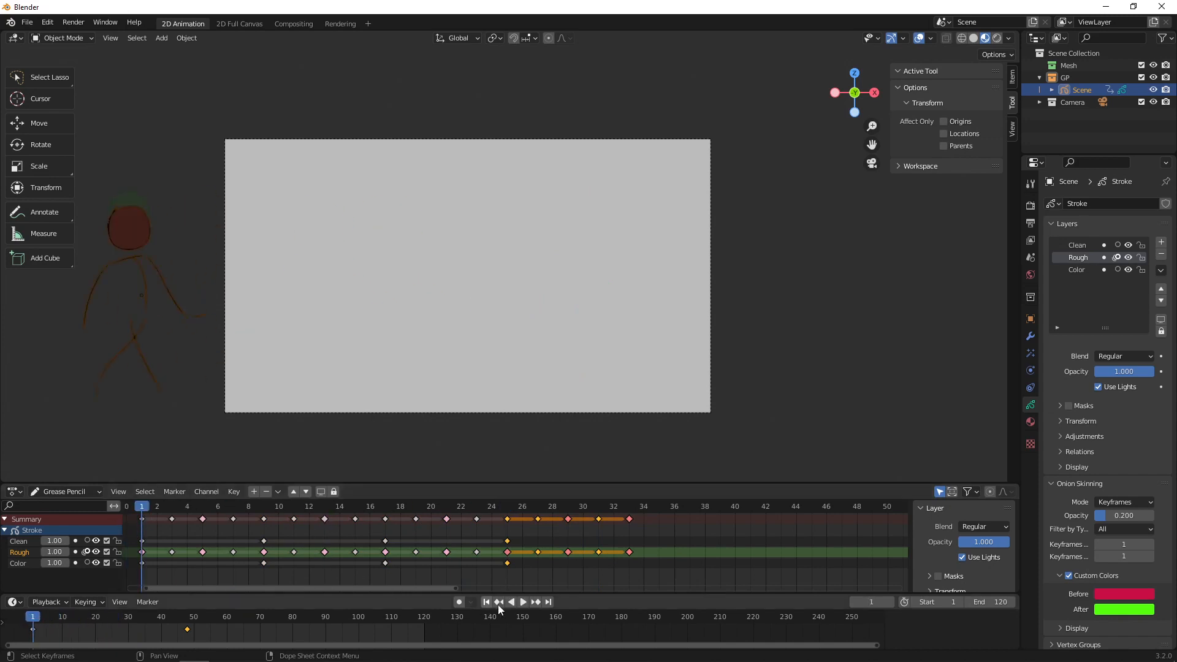
left_click(515, 603)
left_click(520, 604)
left_click(483, 602)
left_click(523, 602)
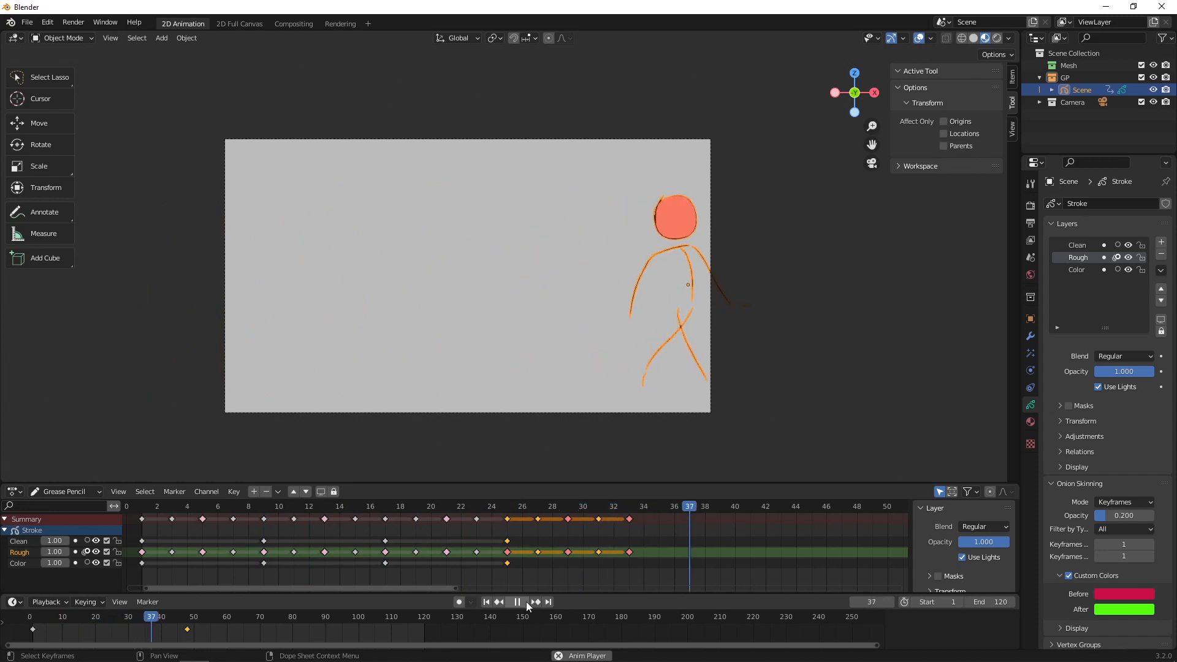
left_click(526, 601)
- Undo the keyframe duplications and go back to frame 1
key("ctrl+z")
key("ctrl+z")
key("ctrl+z")
key("ctrl+z")
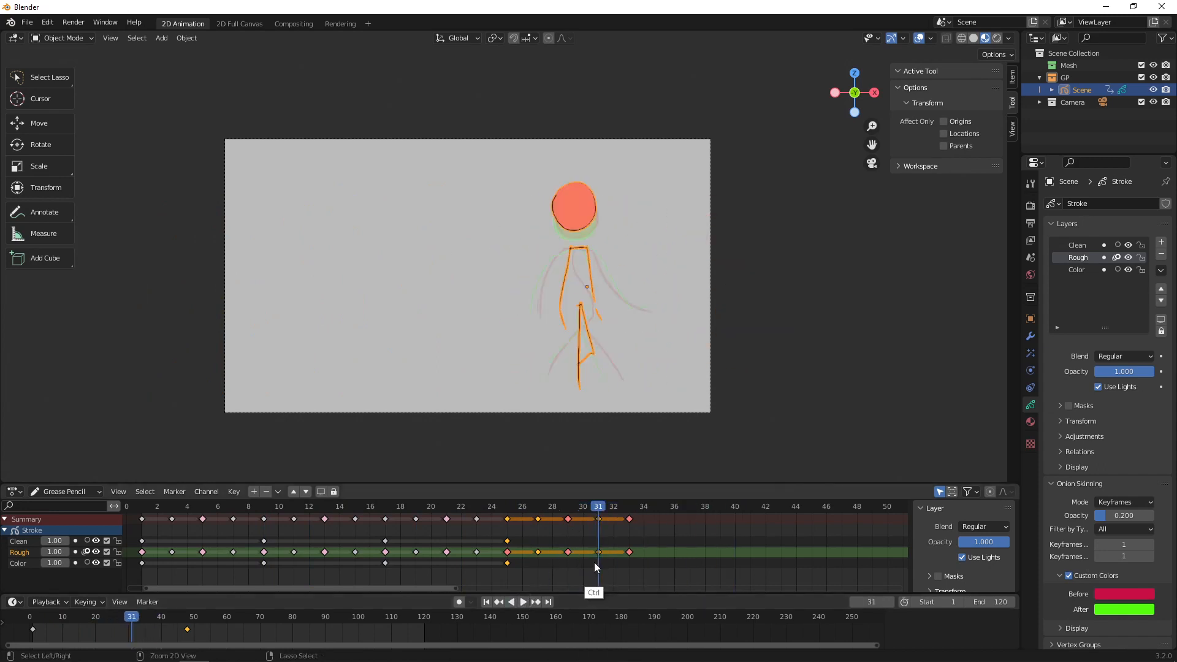
left_click_drag(234, 506, 142, 506)
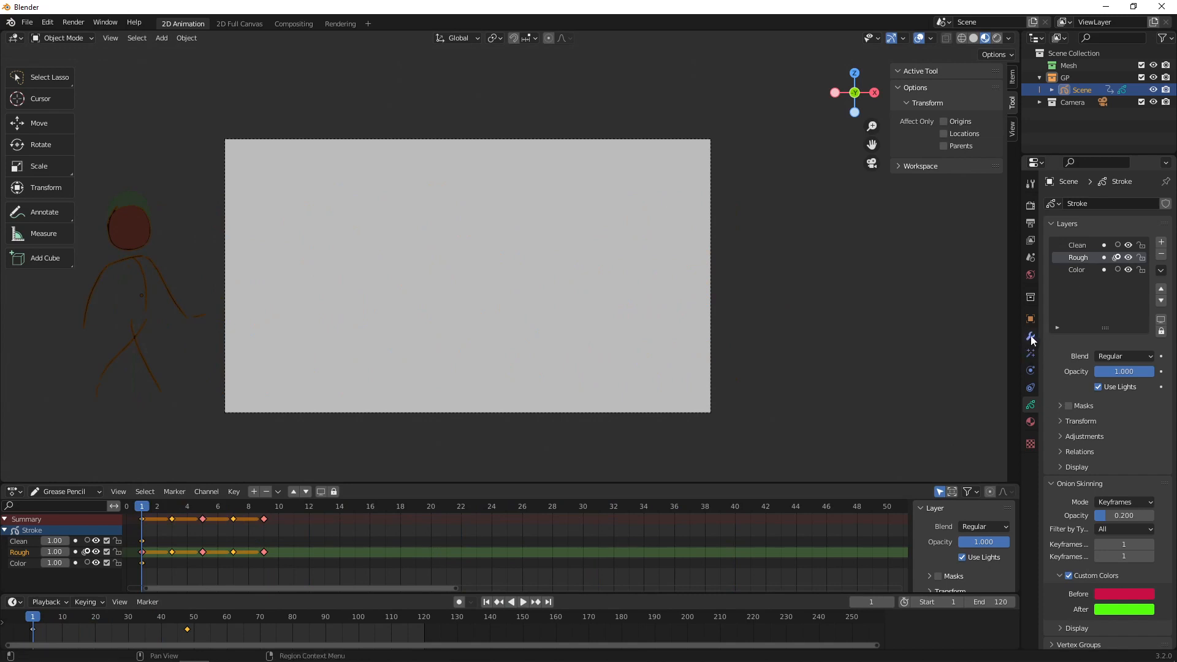
- Add a Time Offset modifier to the Grease Pencil object
left_click(1031, 339)
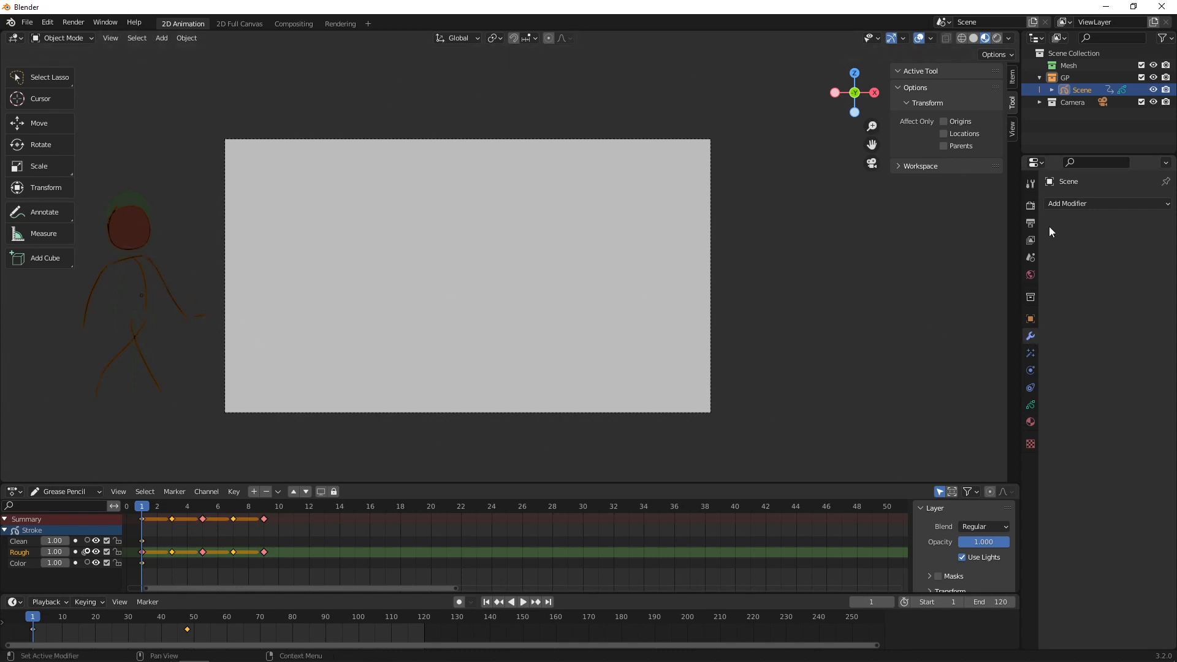
left_click(1083, 205)
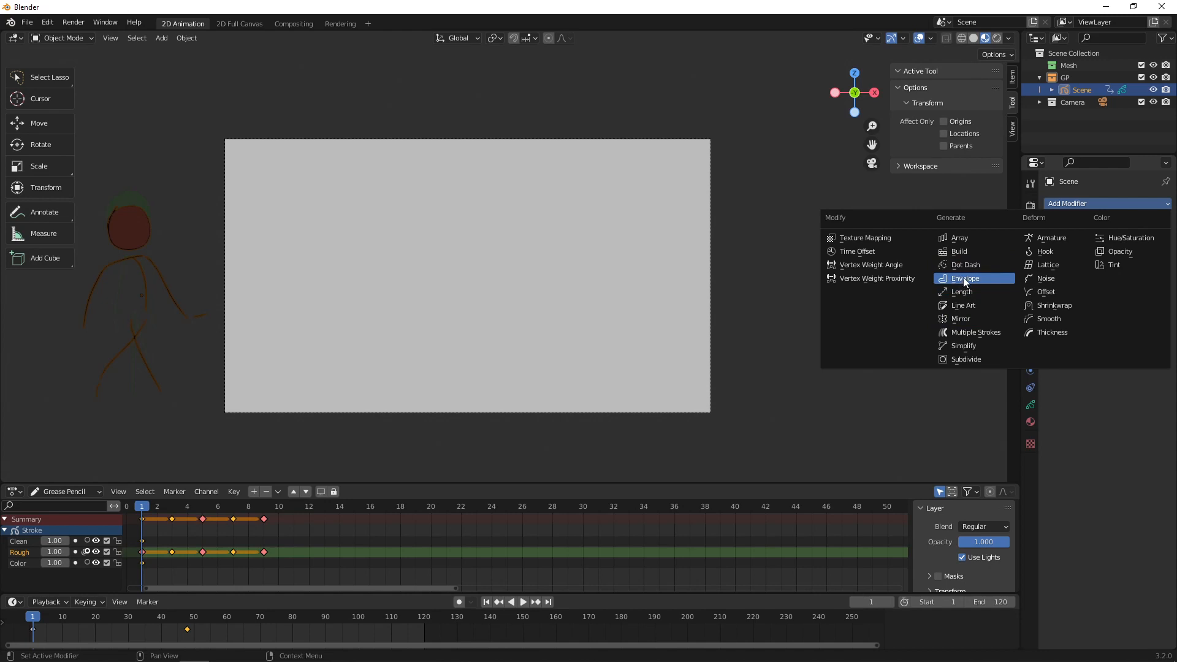
left_click(865, 251)
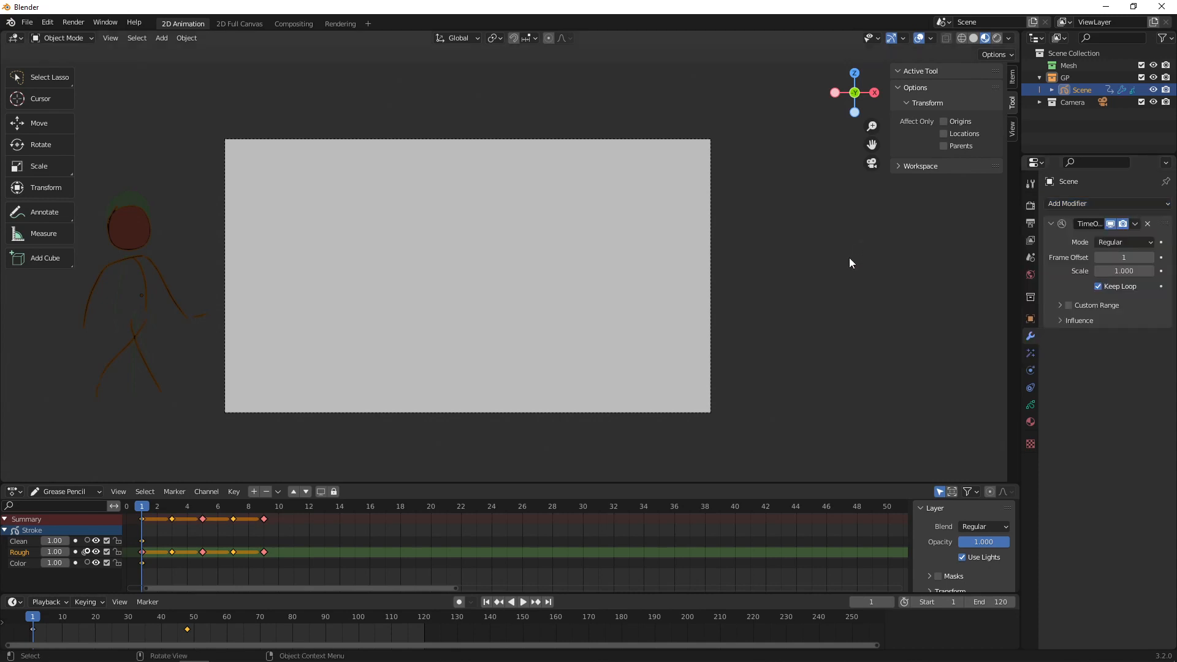
- Play the animation with the modifier briefly, rewind to the start and check the modifier's Frame Offset
left_click(522, 602)
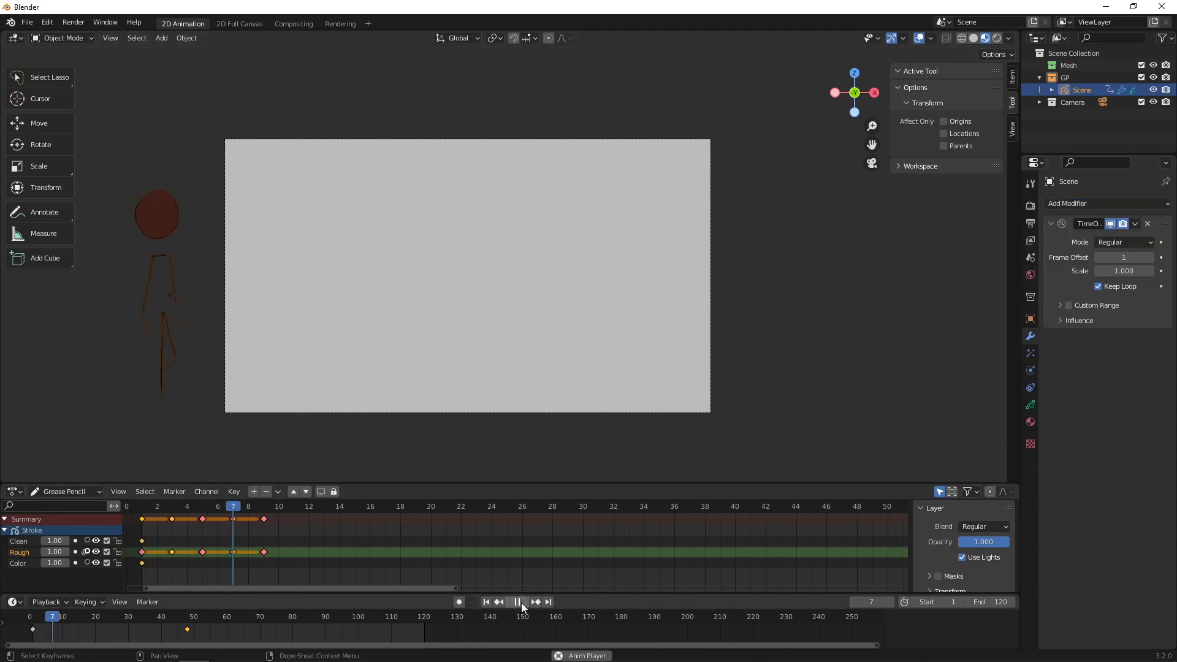
left_click(521, 602)
left_click(487, 602)
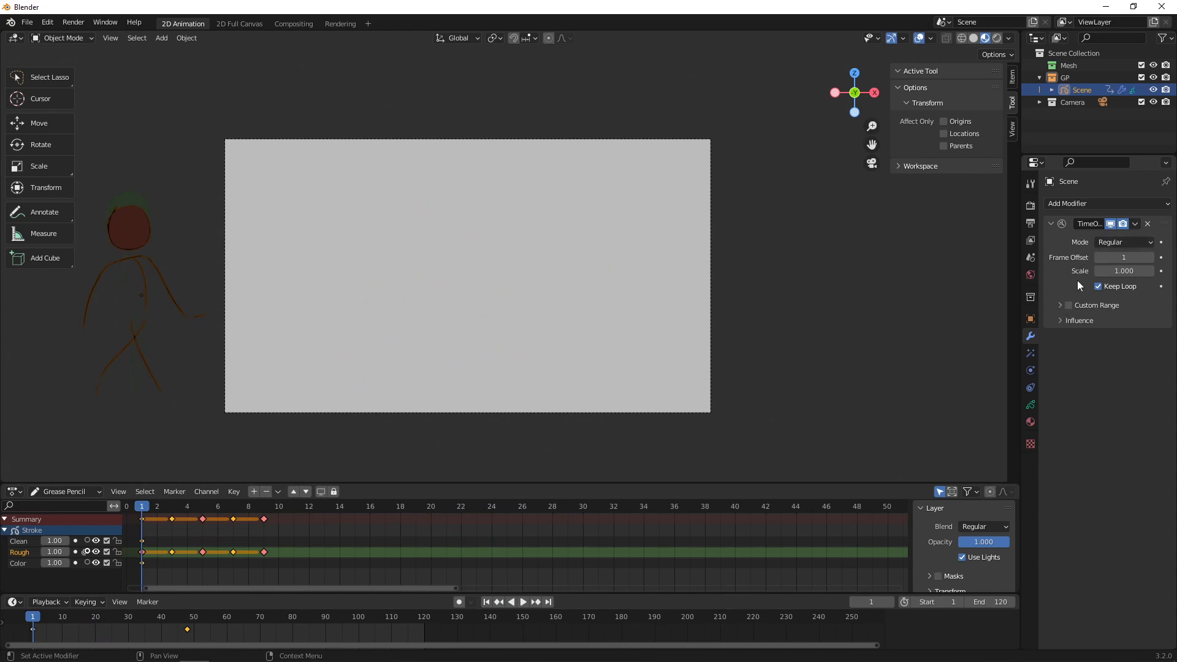
left_click(1121, 257)
key("Return")
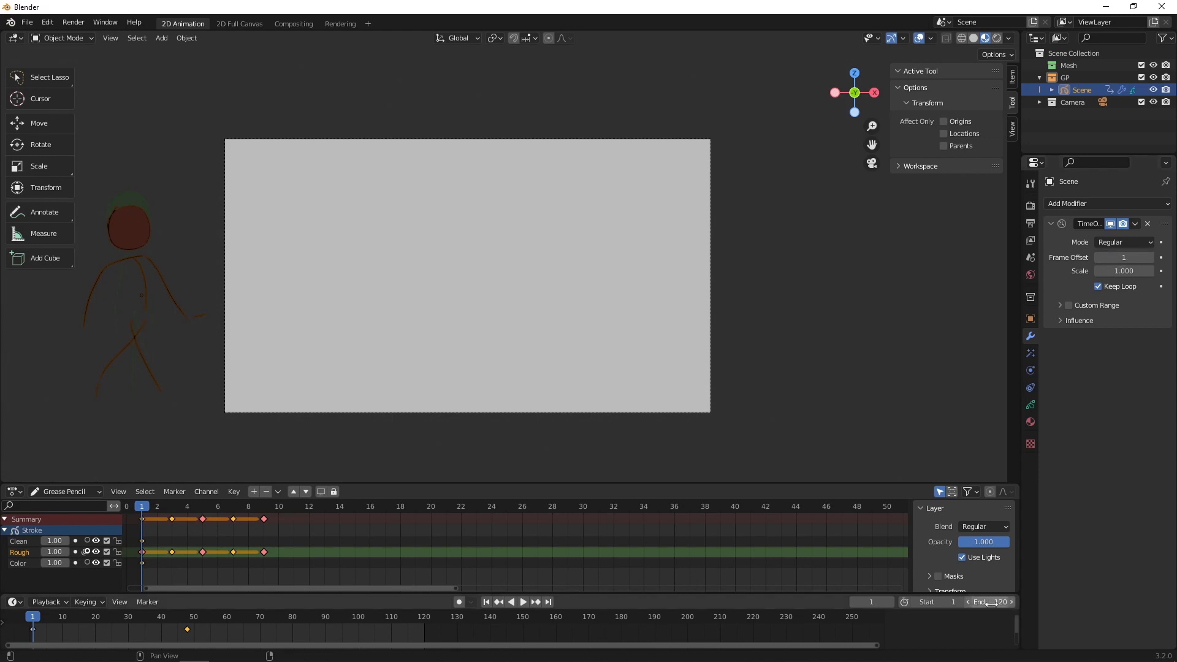
- Turn on the Time Offset modifier's Custom Range and set its end frame to 8
left_click(1060, 306)
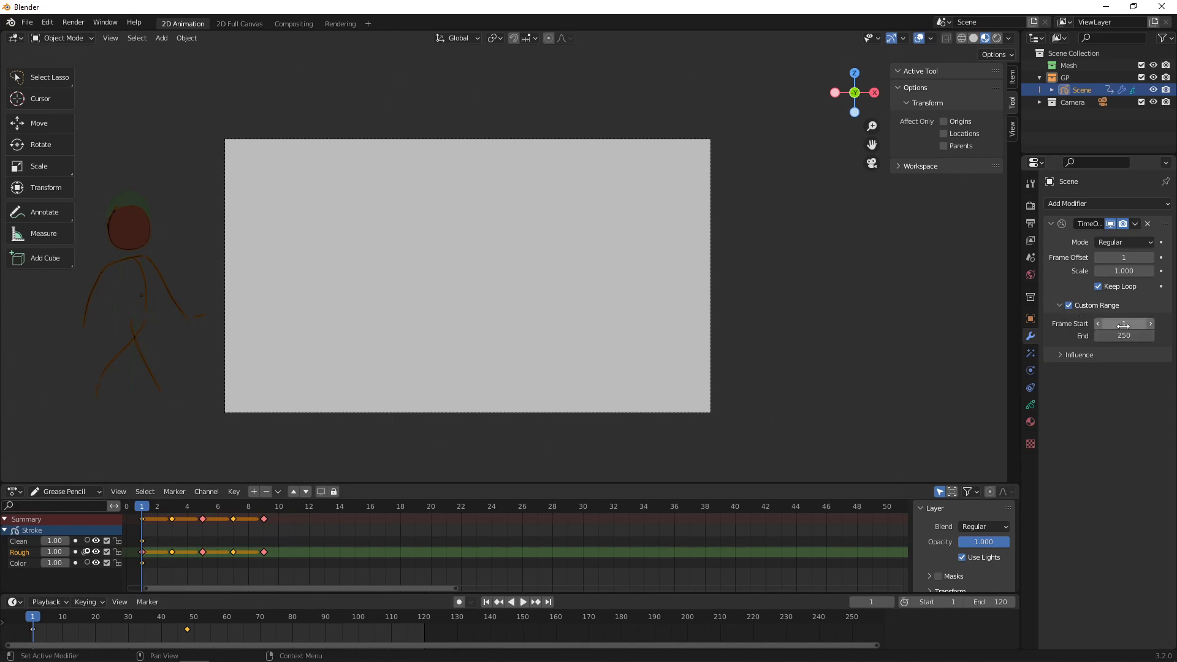
left_click(266, 510)
left_click(1130, 336)
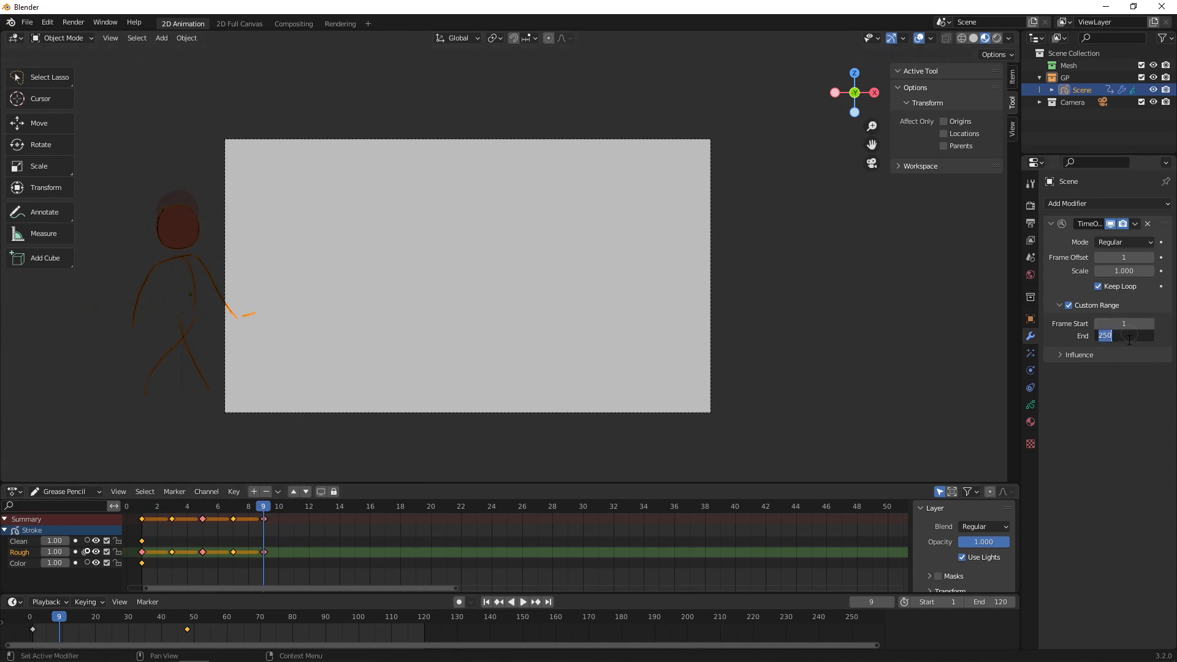
type("9")
key("Return")
left_click(1125, 336)
type("8")
- Look at the layer choices in the modifier's Influence settings and make the Clean layer active in the dope sheet
left_click(1067, 355)
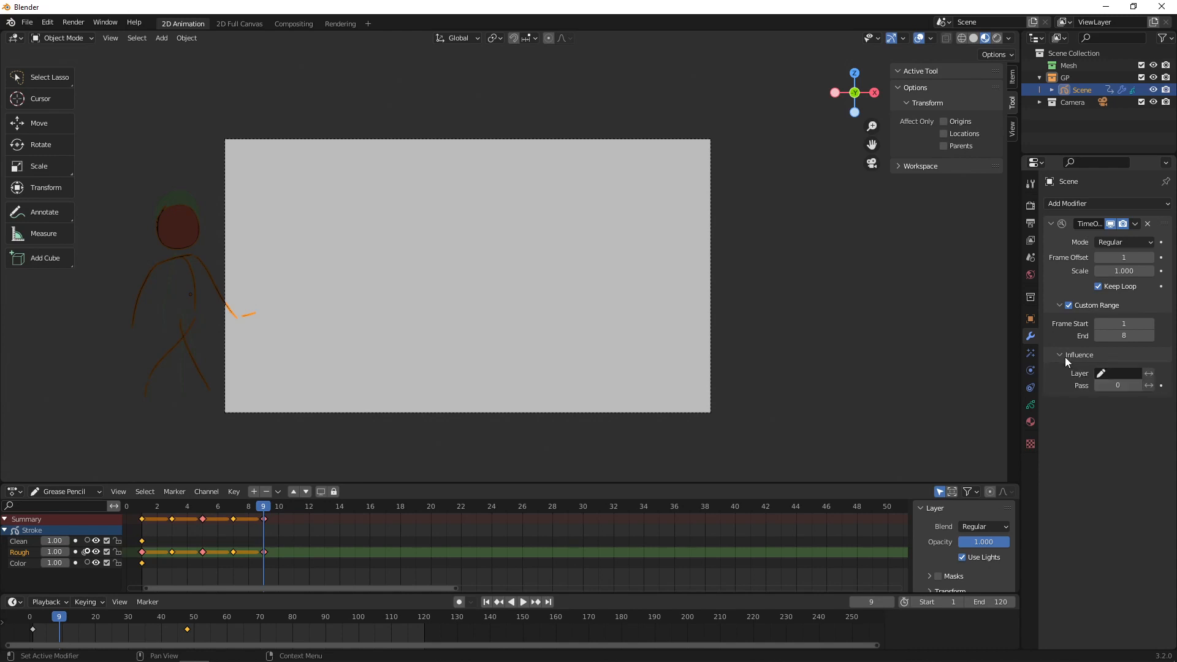
left_click(1120, 374)
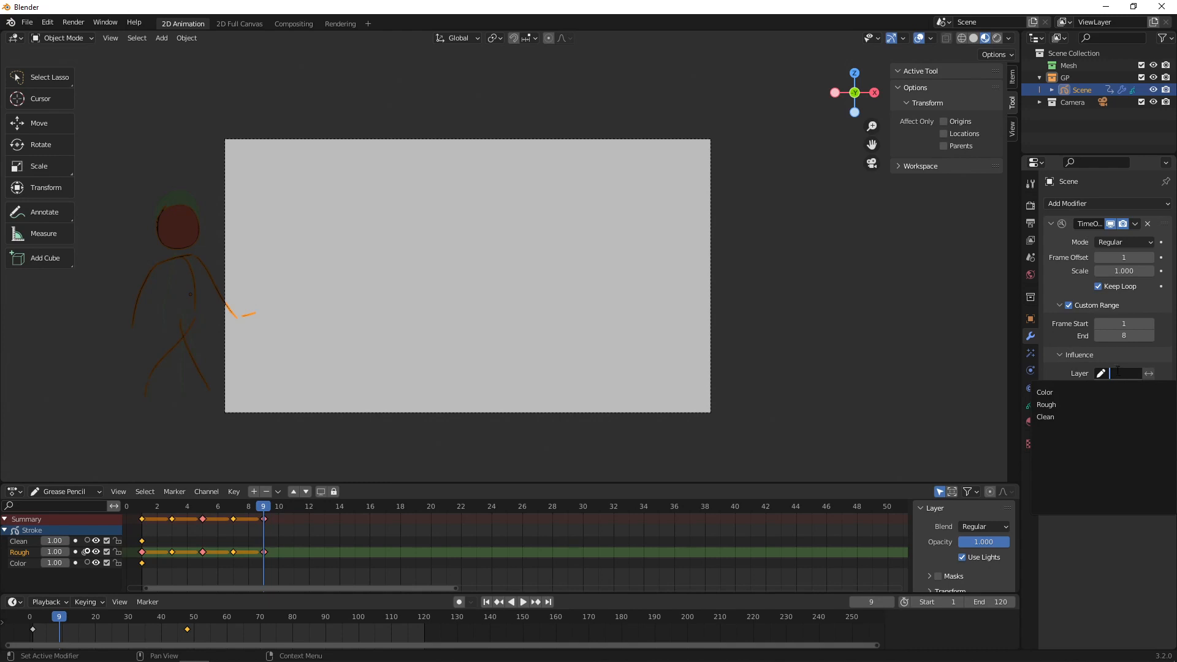
left_click(21, 541)
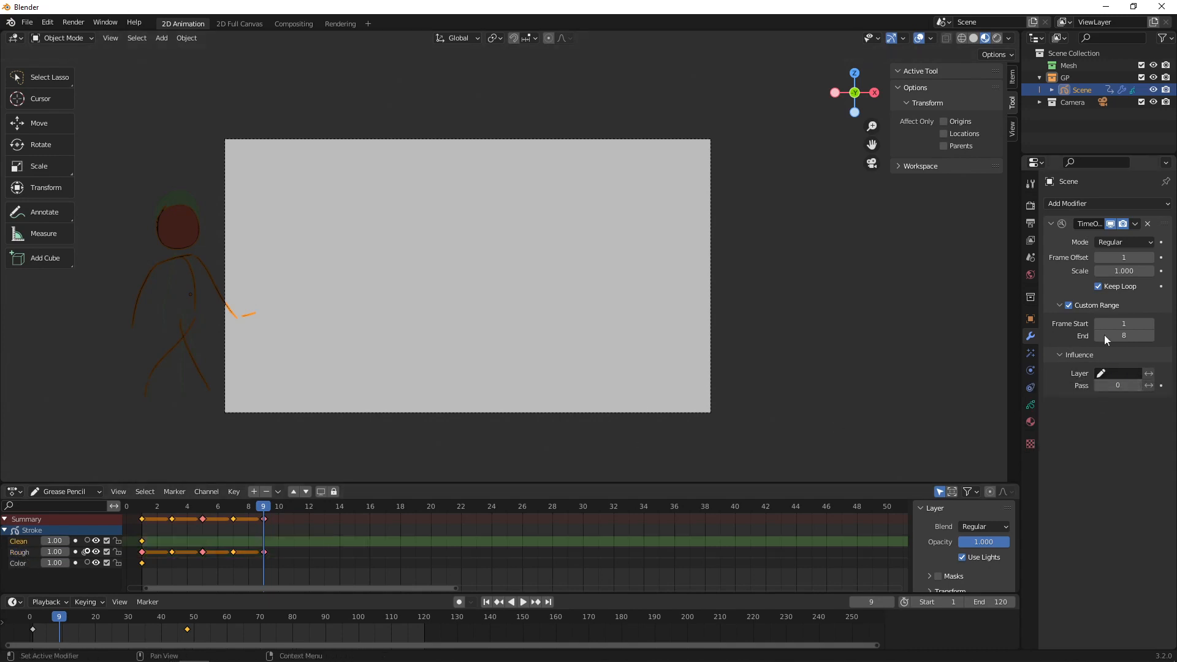
- Add a second Time Offset modifier limited to the Color layer and limit the first one to Rough
left_click(1060, 204)
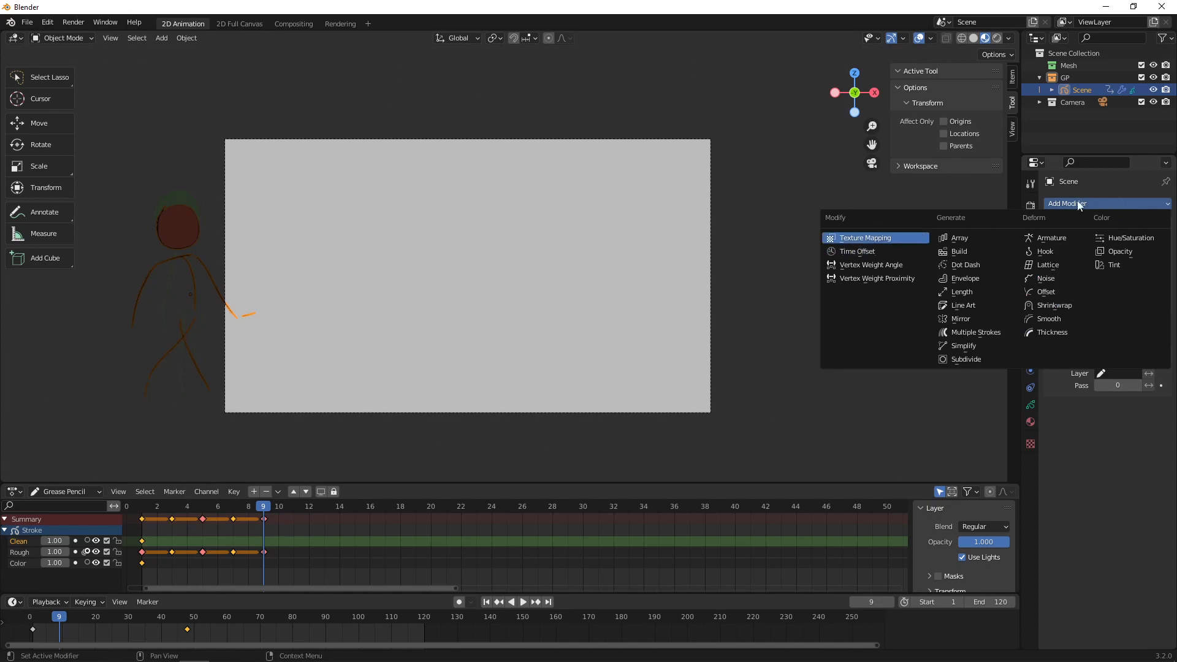
left_click(856, 251)
left_click(1067, 503)
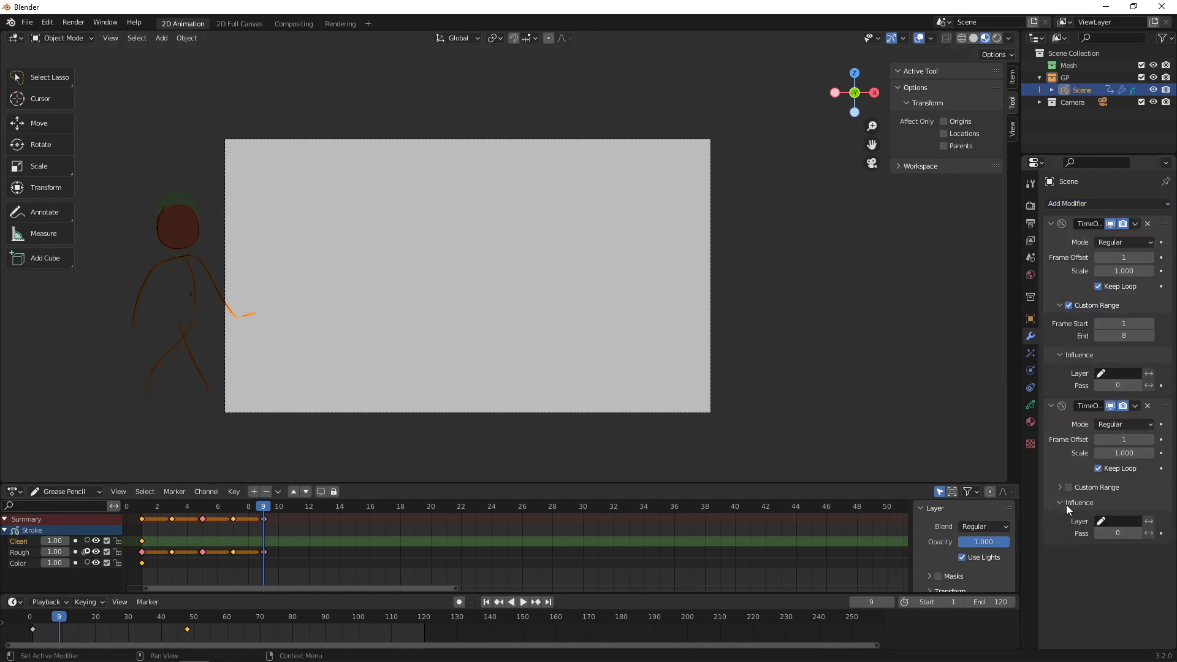
left_click(1122, 522)
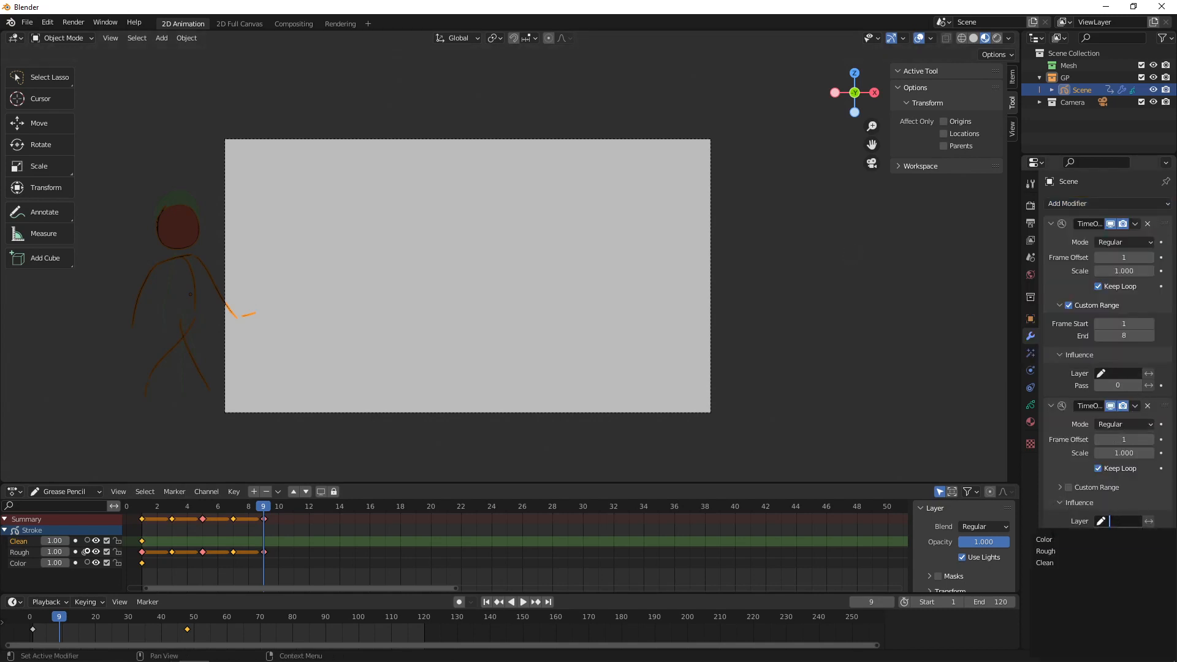
left_click(1045, 540)
left_click(1122, 374)
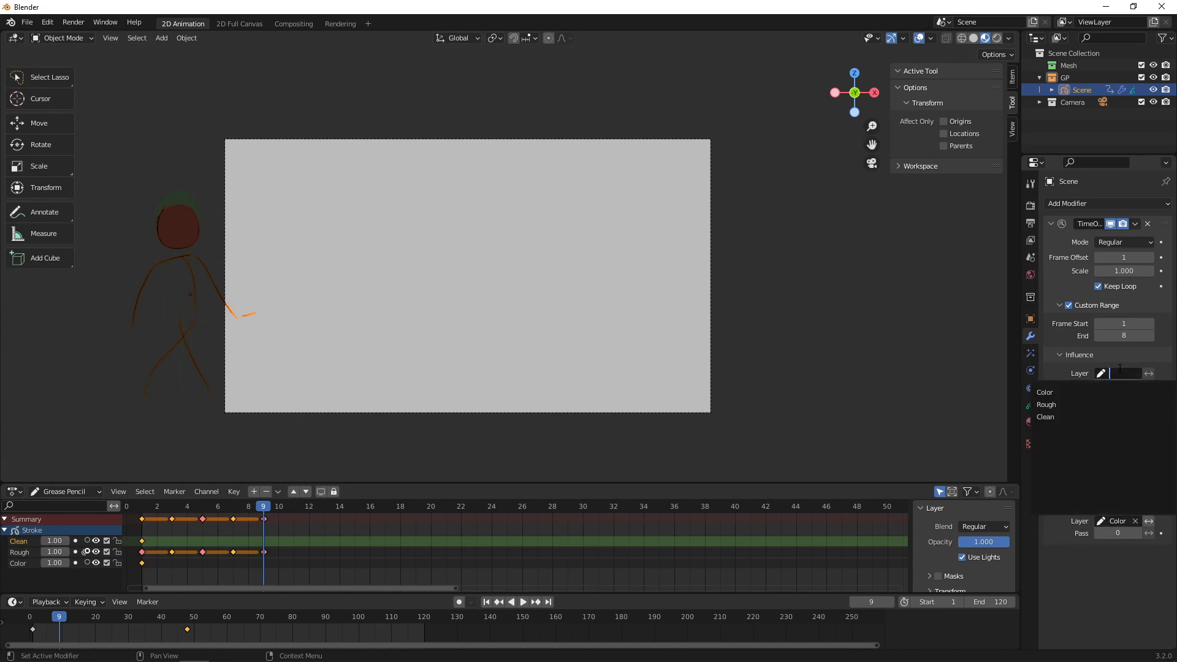
left_click(1067, 404)
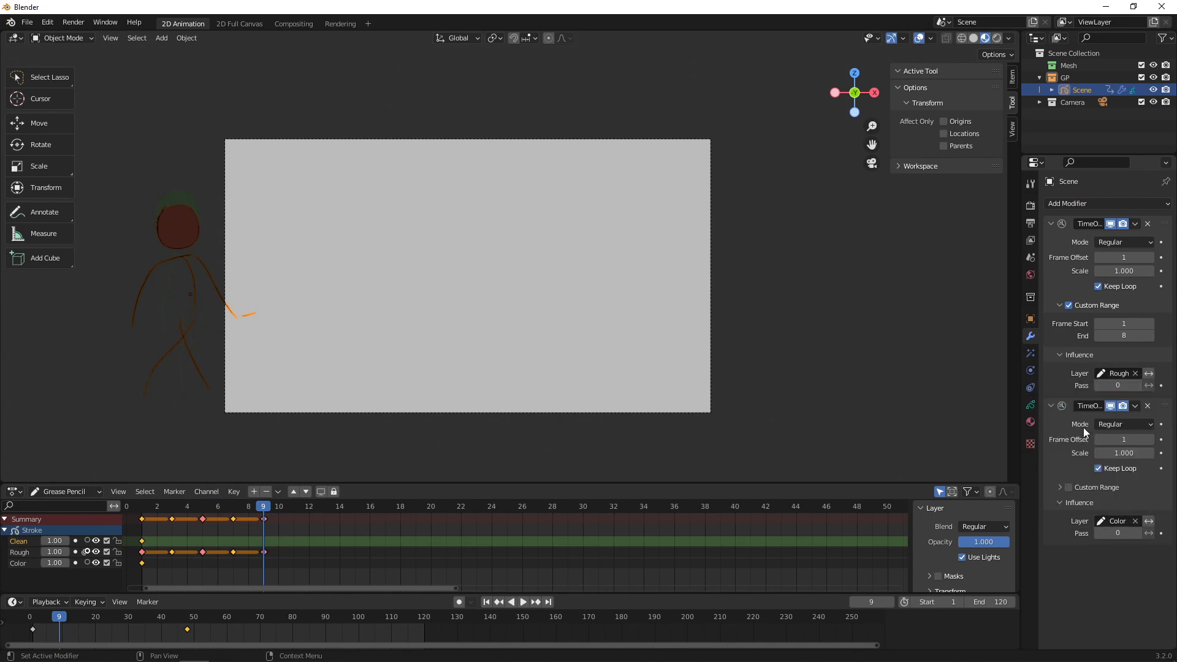
- Remove the second Time Offset modifier, return to frame 1 and clear the first modifier's layer filter
left_click(1149, 406)
left_click(143, 508)
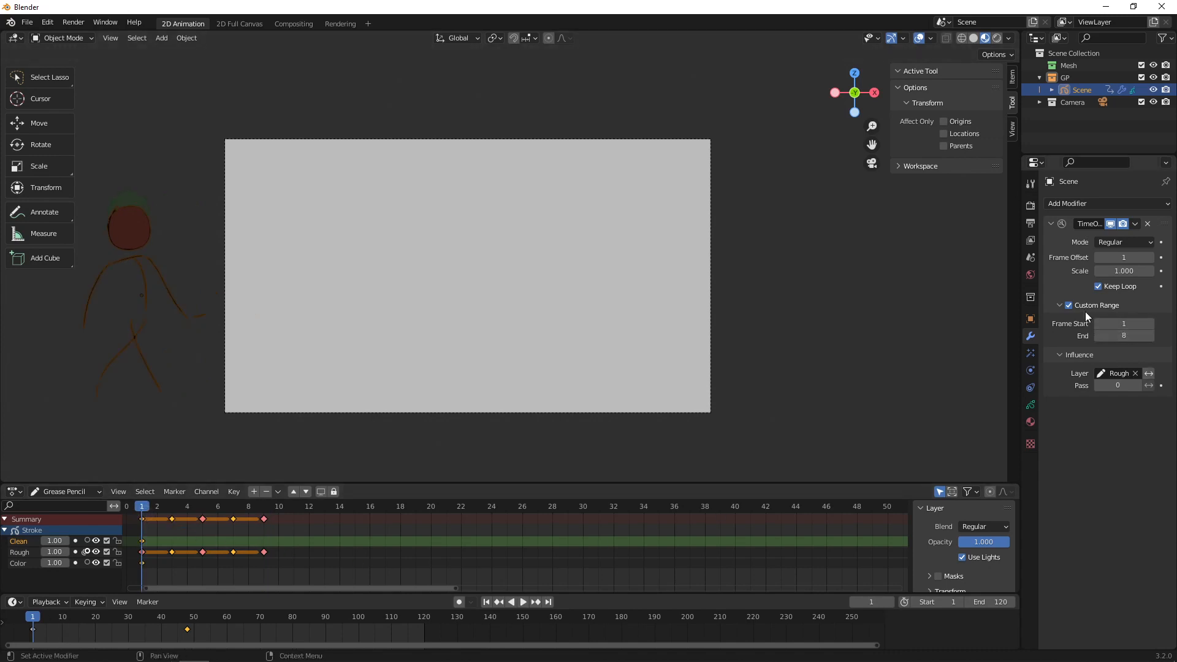
left_click(1134, 373)
left_click(1059, 355)
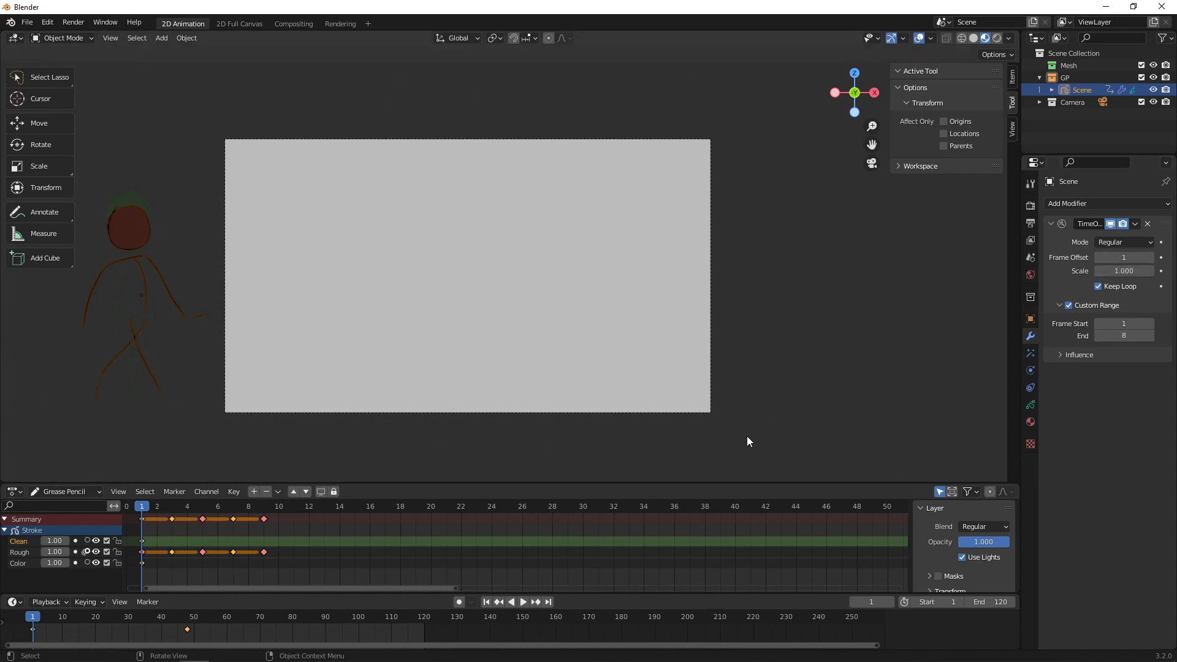
- Play the looped walk across the camera frame and rewind to frame 1
left_click(523, 602)
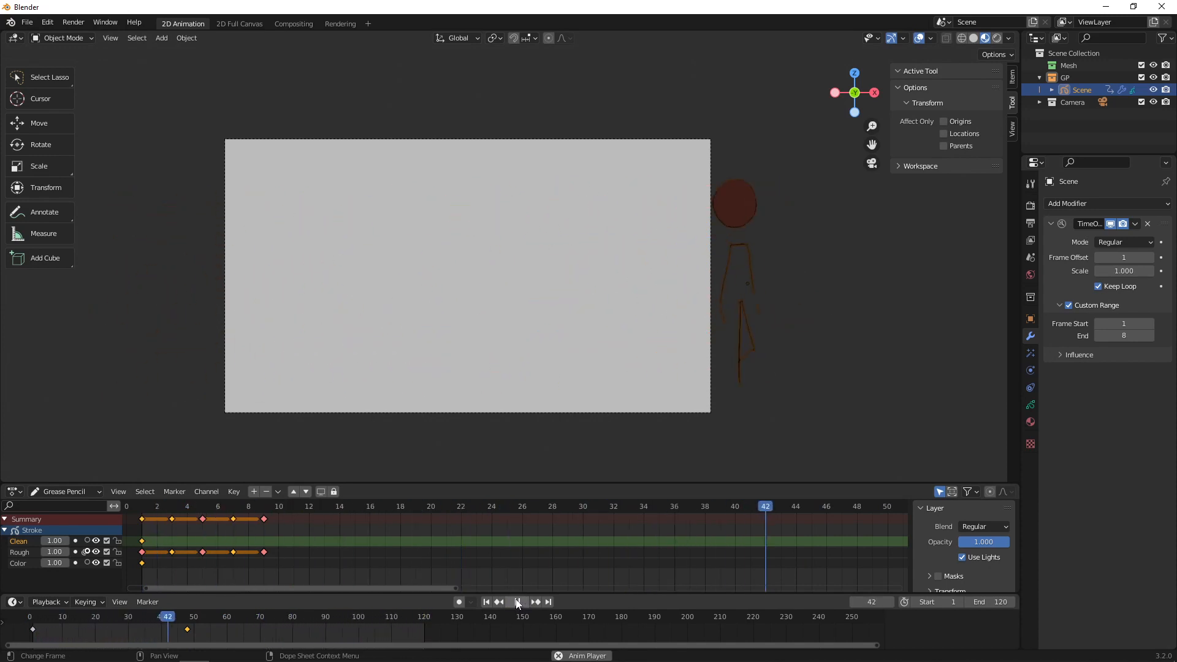
left_click(516, 602)
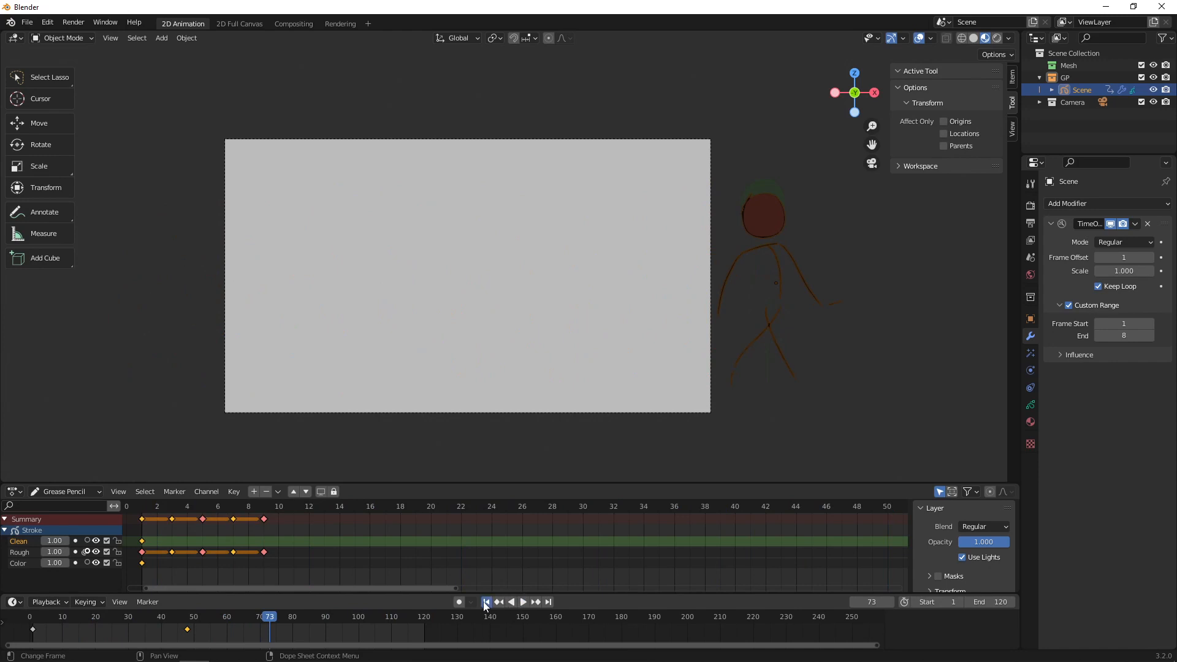
left_click(486, 602)
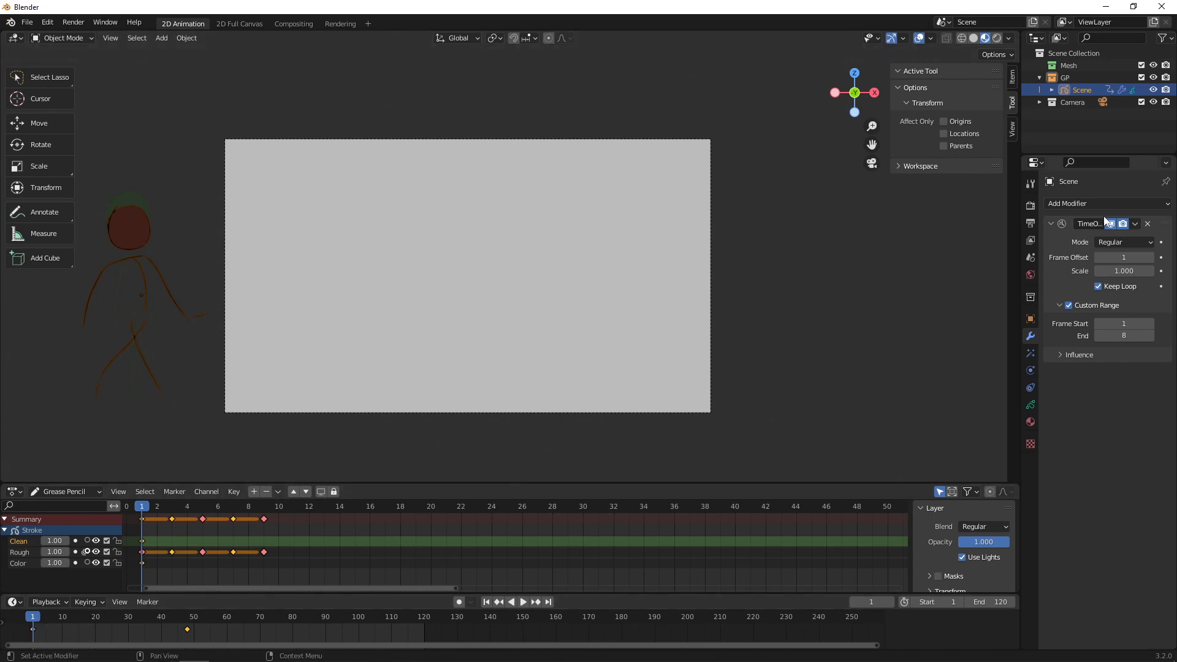
- Look through the visual effects available for the Grease Pencil object
left_click(1031, 353)
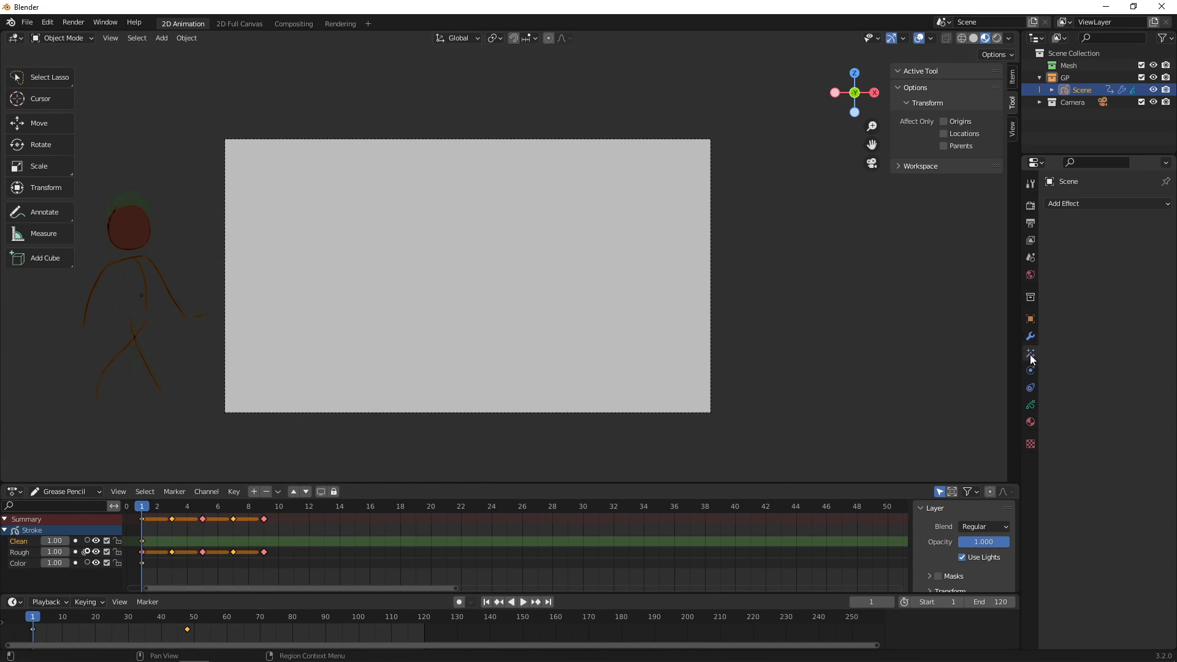
left_click(1068, 205)
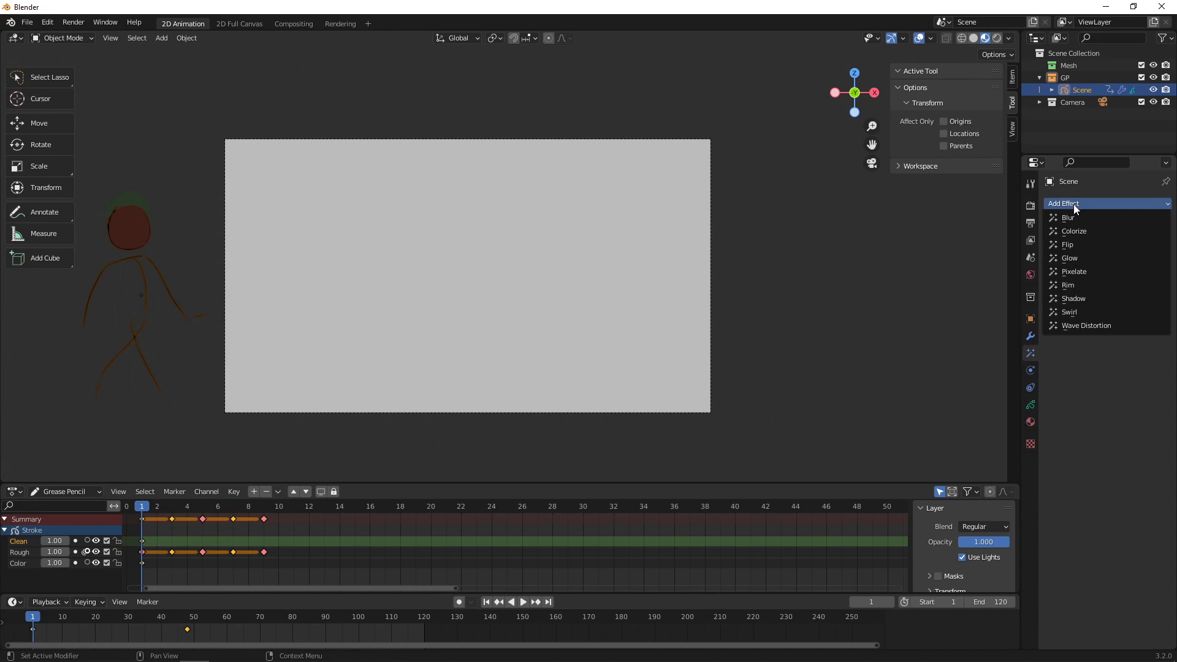
left_click(1073, 204)
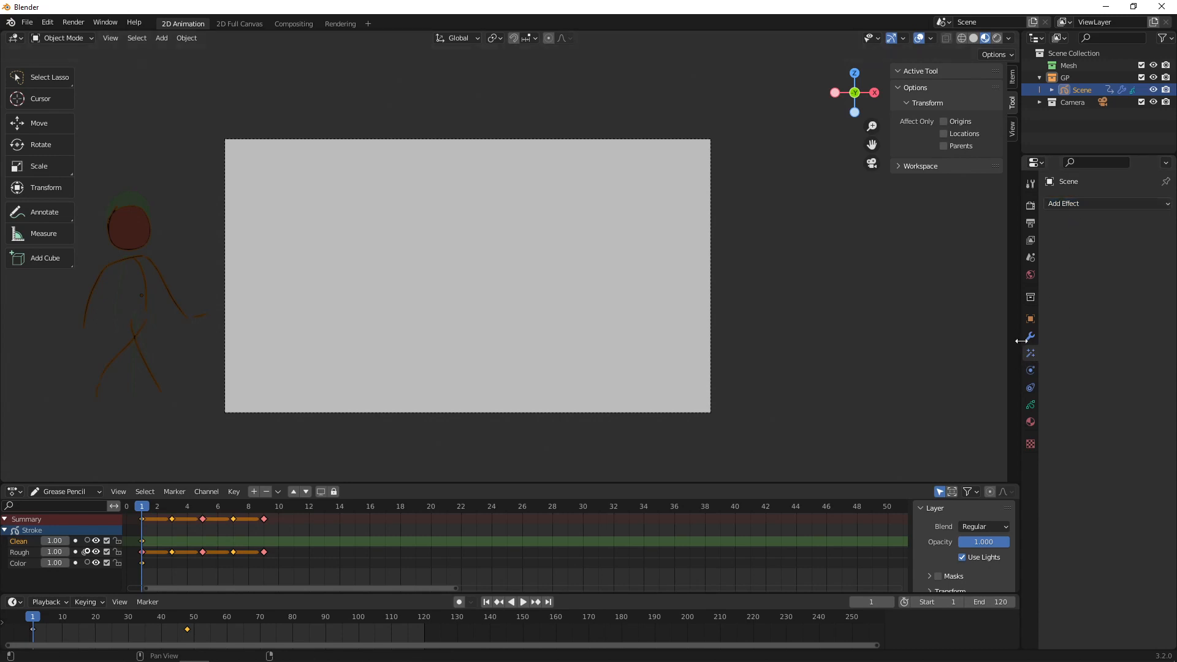
left_click(1085, 207)
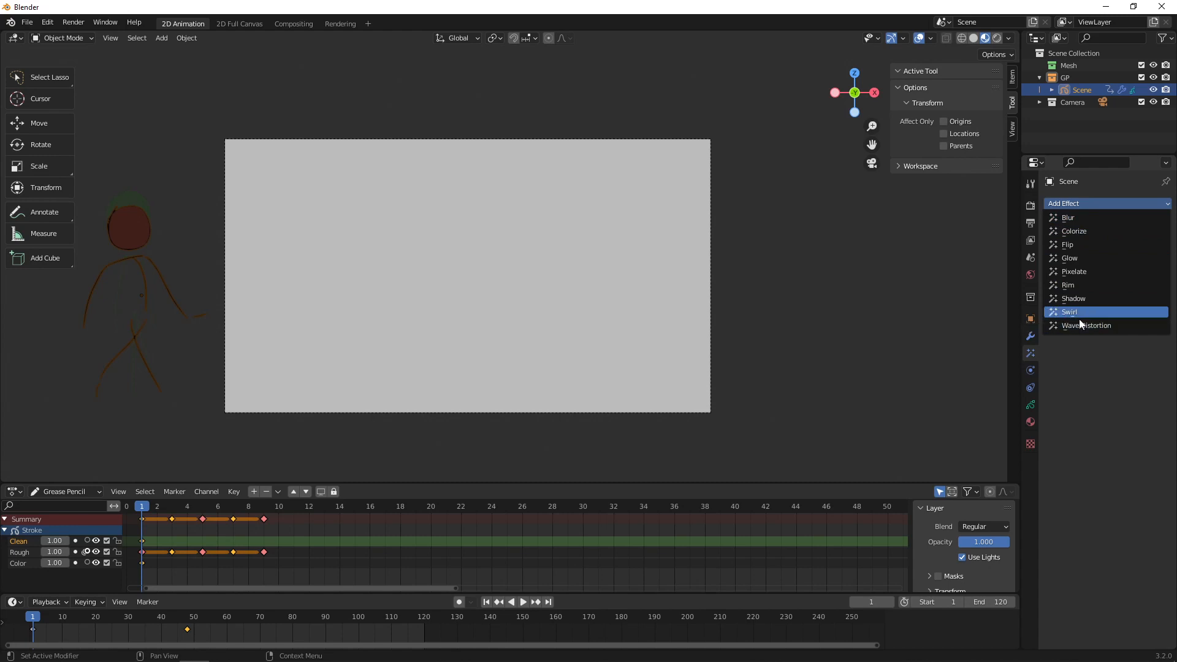
left_click(1080, 206)
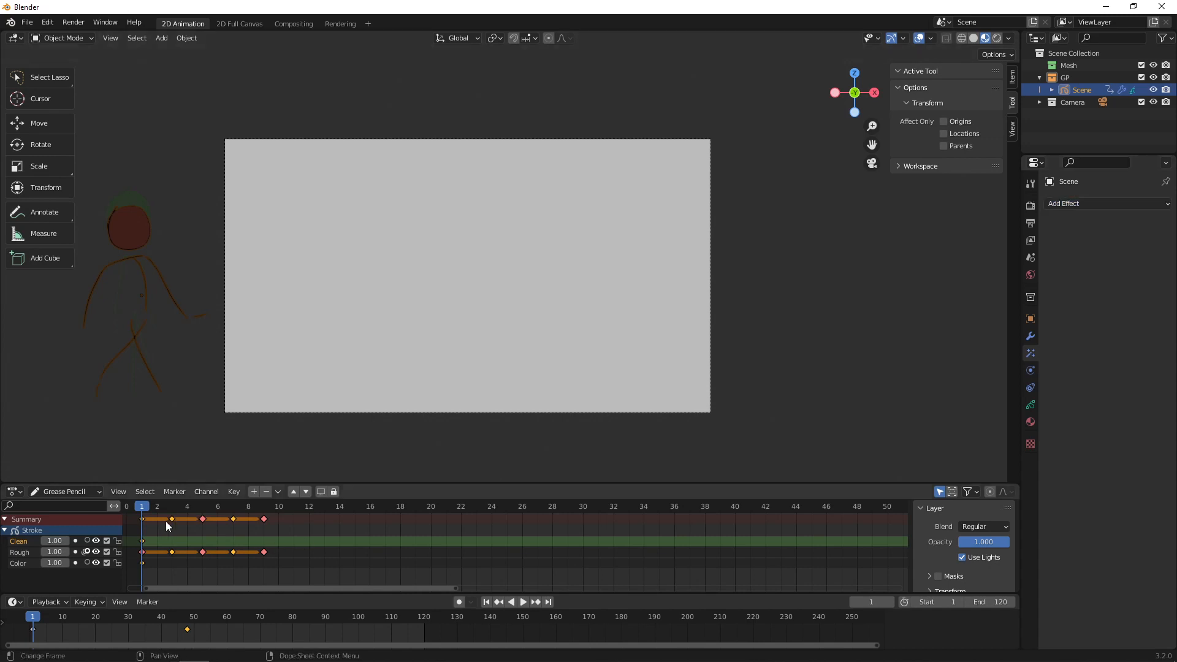
- Play the walk up to frame 25 and add a Blur effect to the Grease Pencil object
key("space")
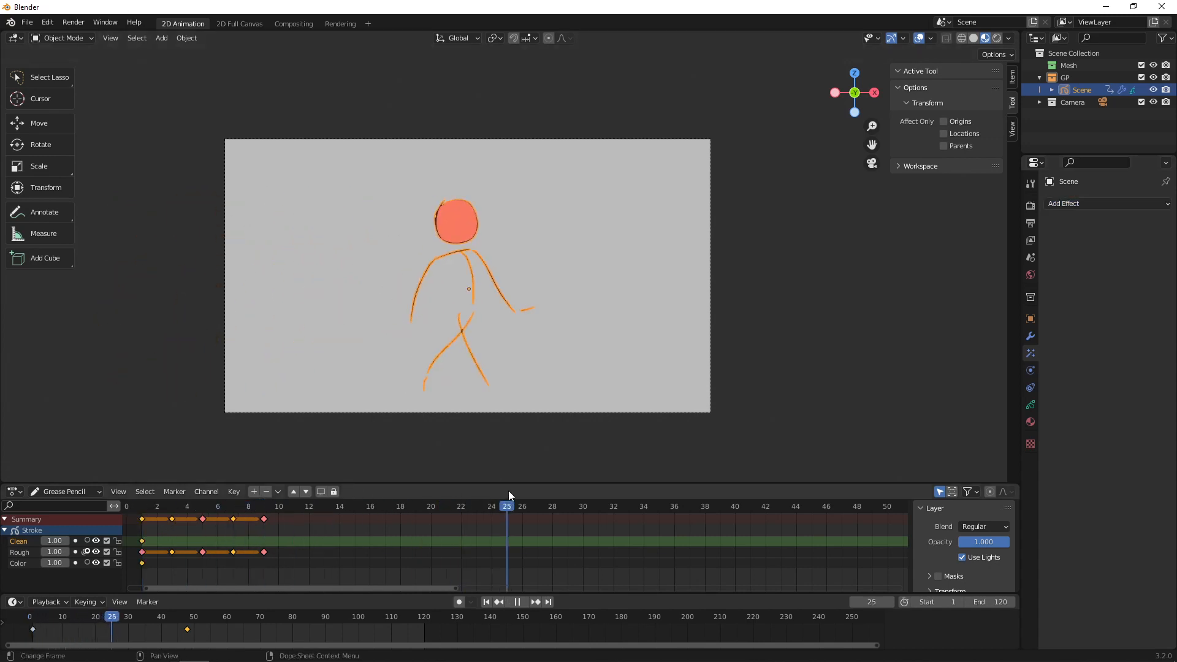
key("space")
left_click(1109, 204)
left_click(1083, 221)
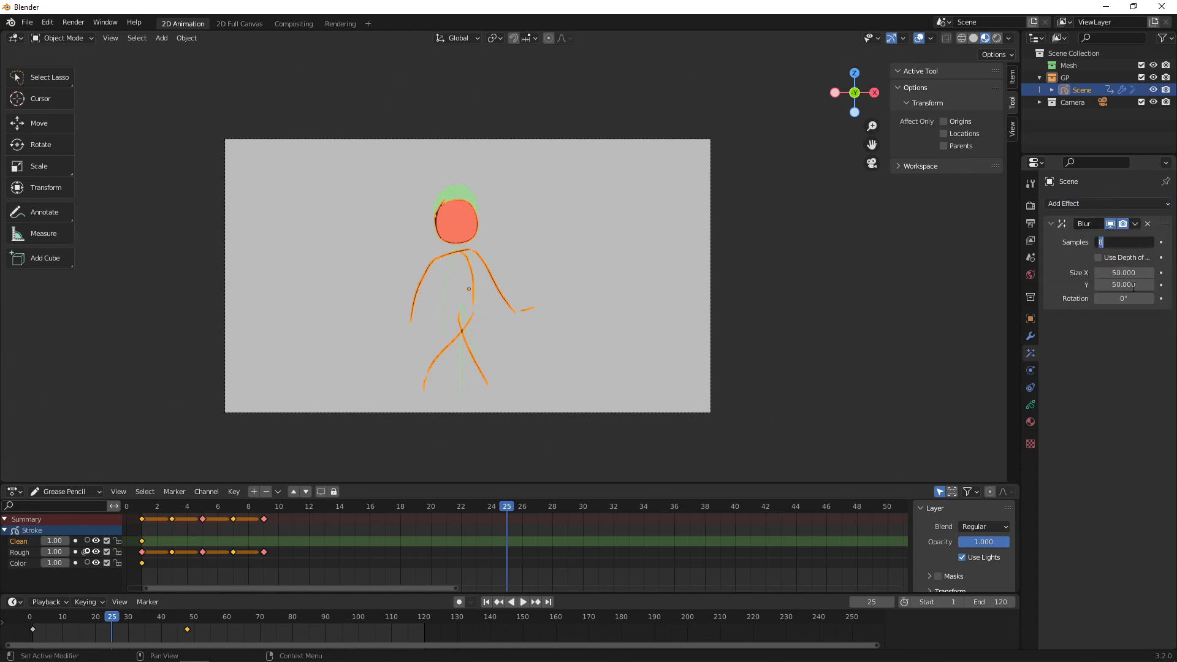
left_click_drag(1123, 273, 1121, 298)
left_click(1080, 355)
left_click(1109, 325)
left_click(1120, 334)
left_click(1121, 336)
key("Return")
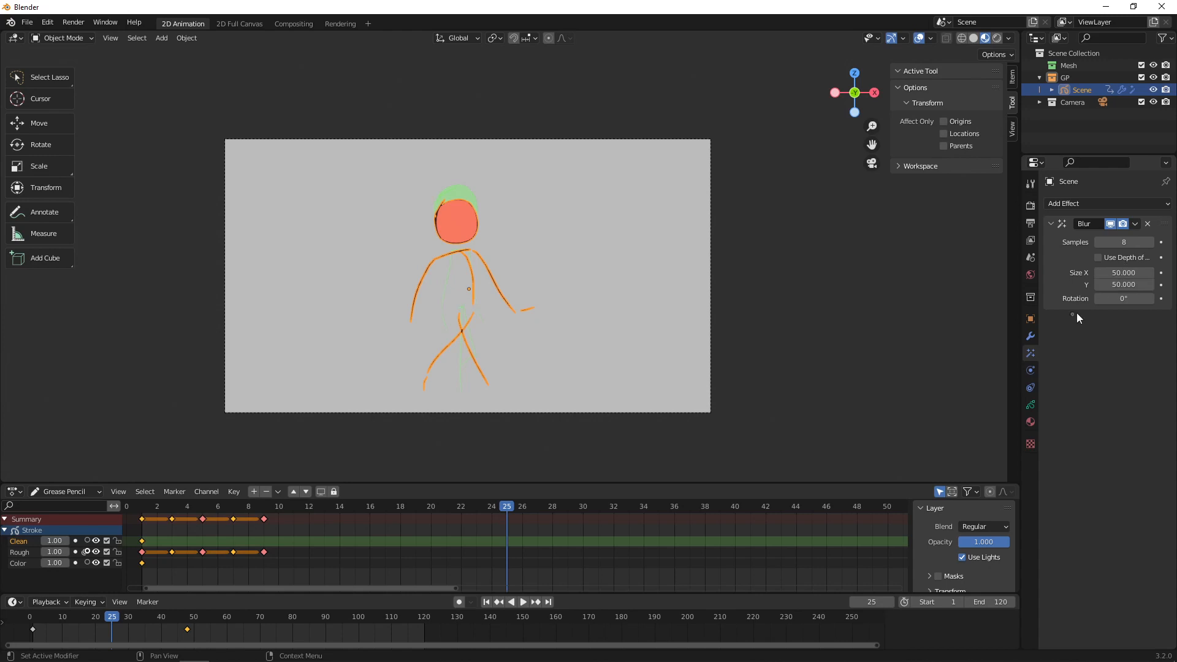
double_click(1117, 273)
key("Return")
- Set both the X and Y size of the Blur effect to 150
left_click_drag(1121, 272, 1127, 293)
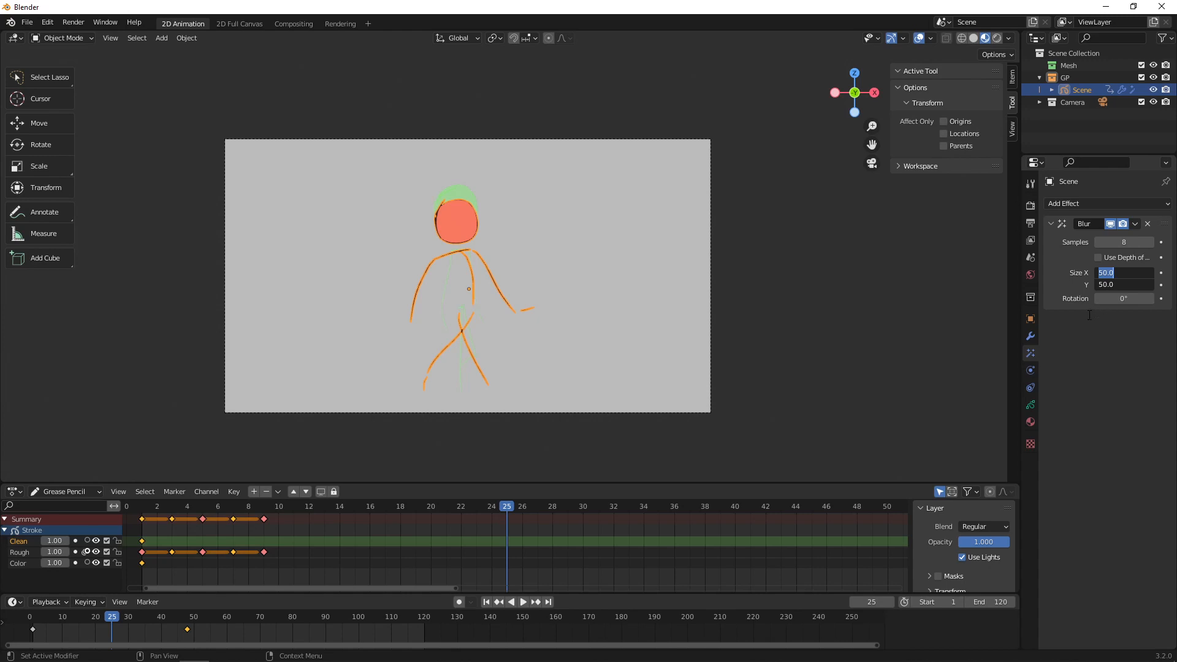
type("150")
key("Return")
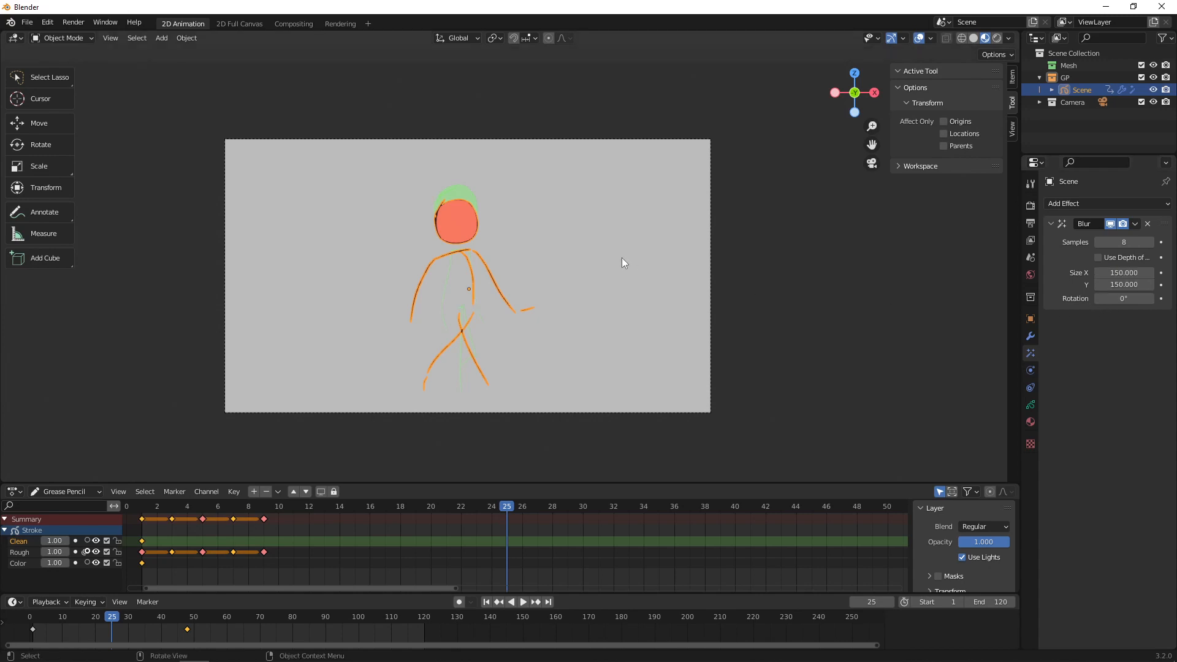
- Deselect the stick figure and switch the viewport to Rendered shading to preview the blur
left_click(610, 274)
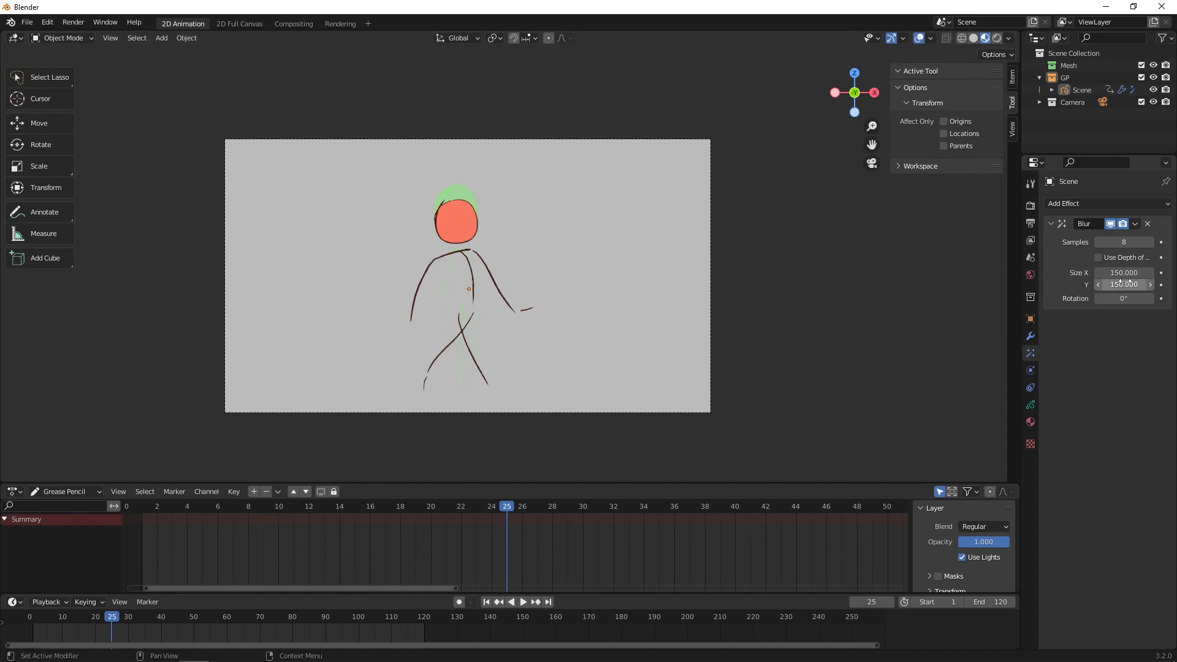
left_click(463, 256)
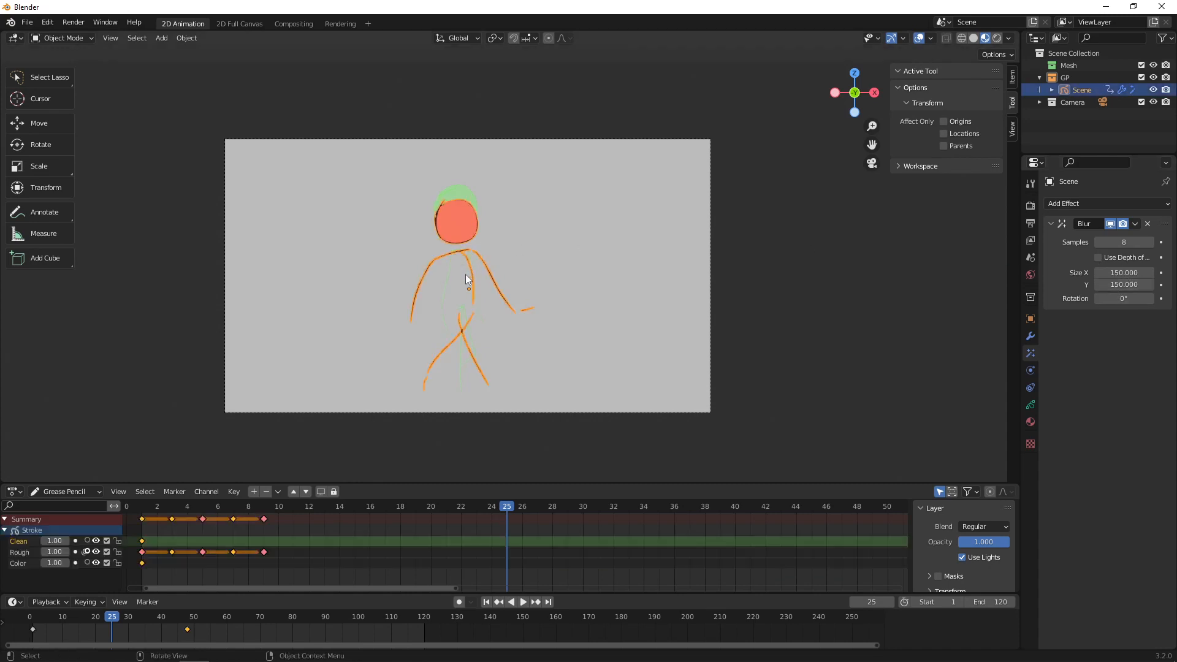
left_click(546, 256)
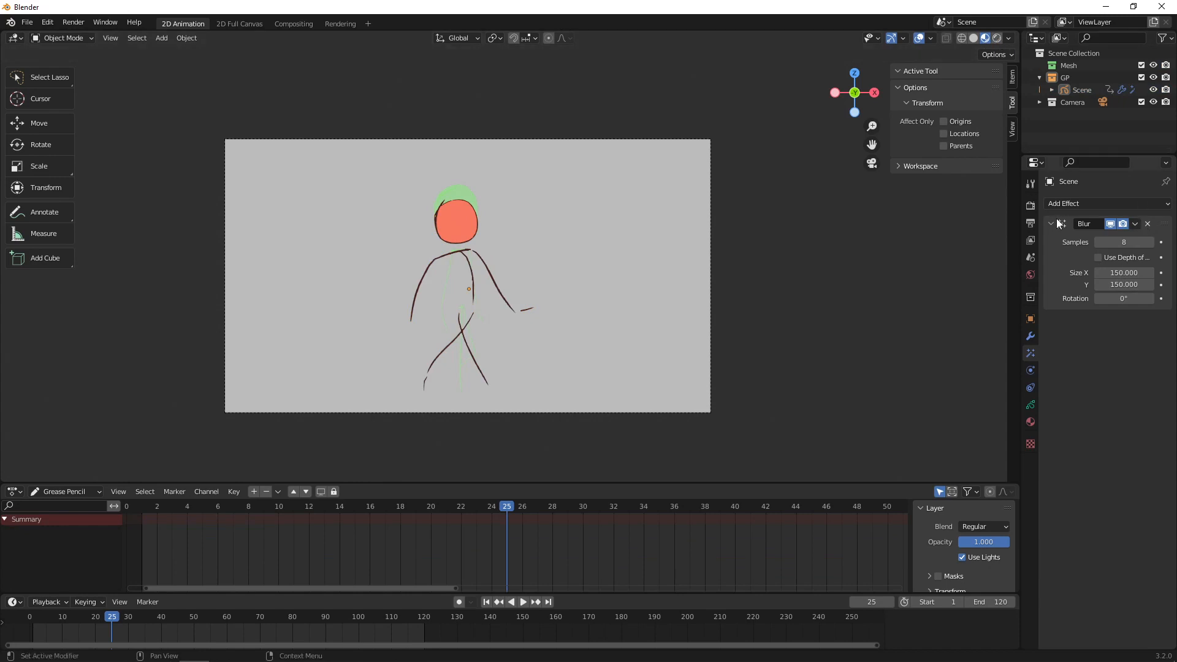
left_click(997, 39)
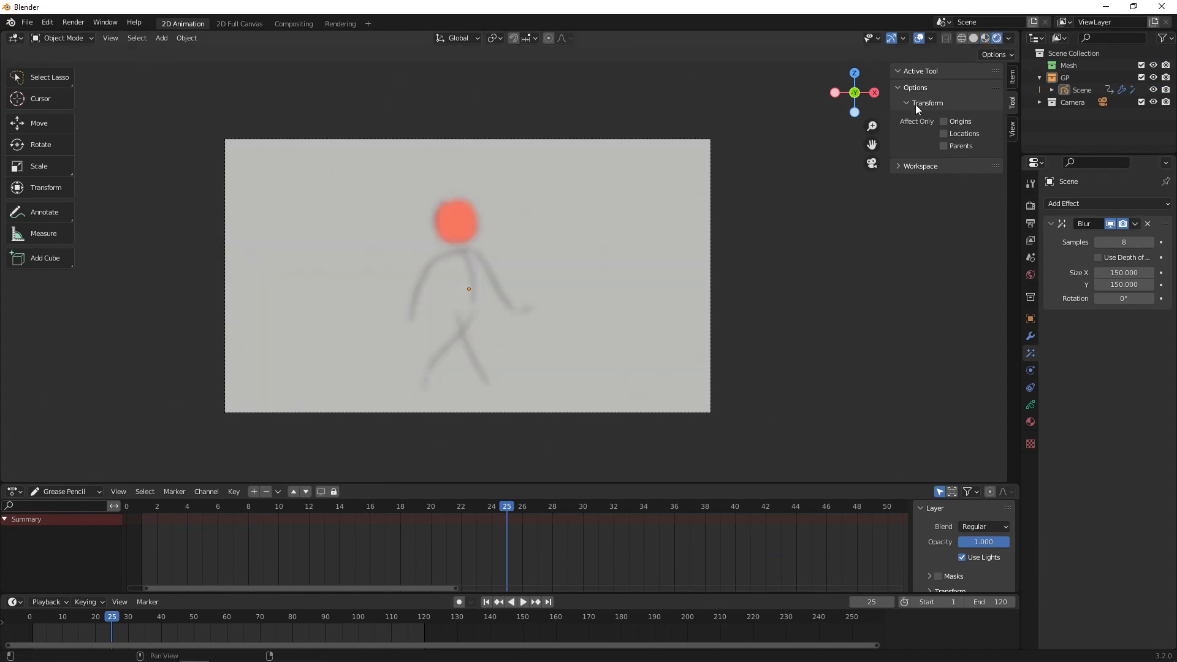
- Try a Blur Size X of 20, then reduce both the X and Y sizes to 10
left_click(1124, 273)
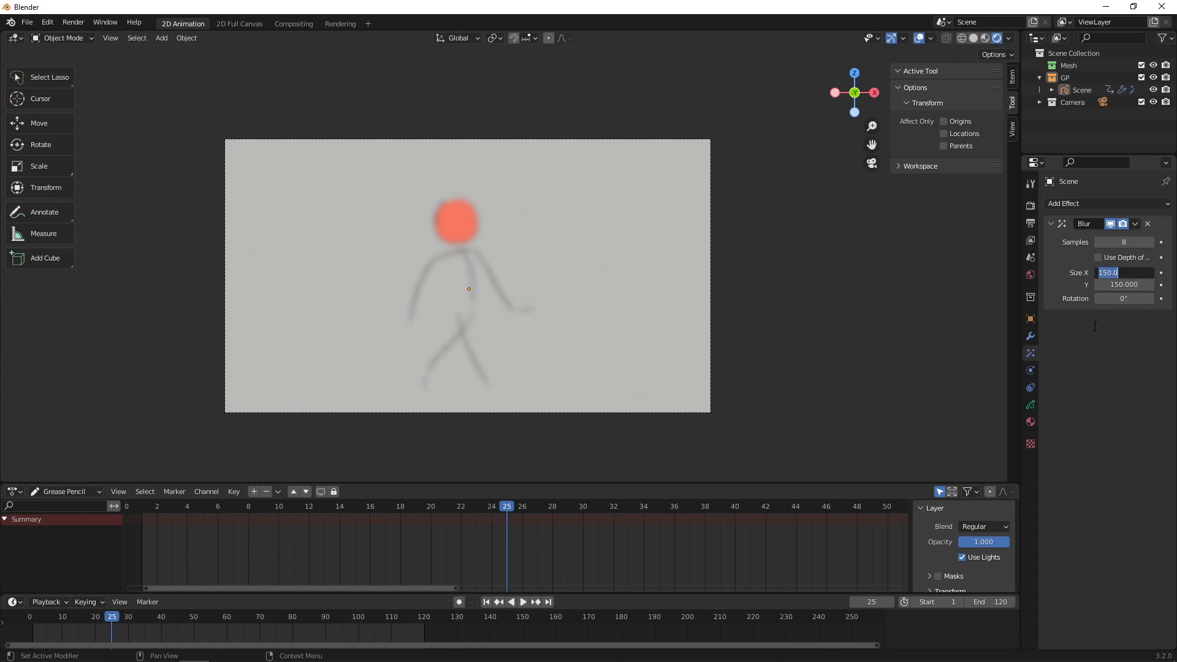
type("20")
key("Return")
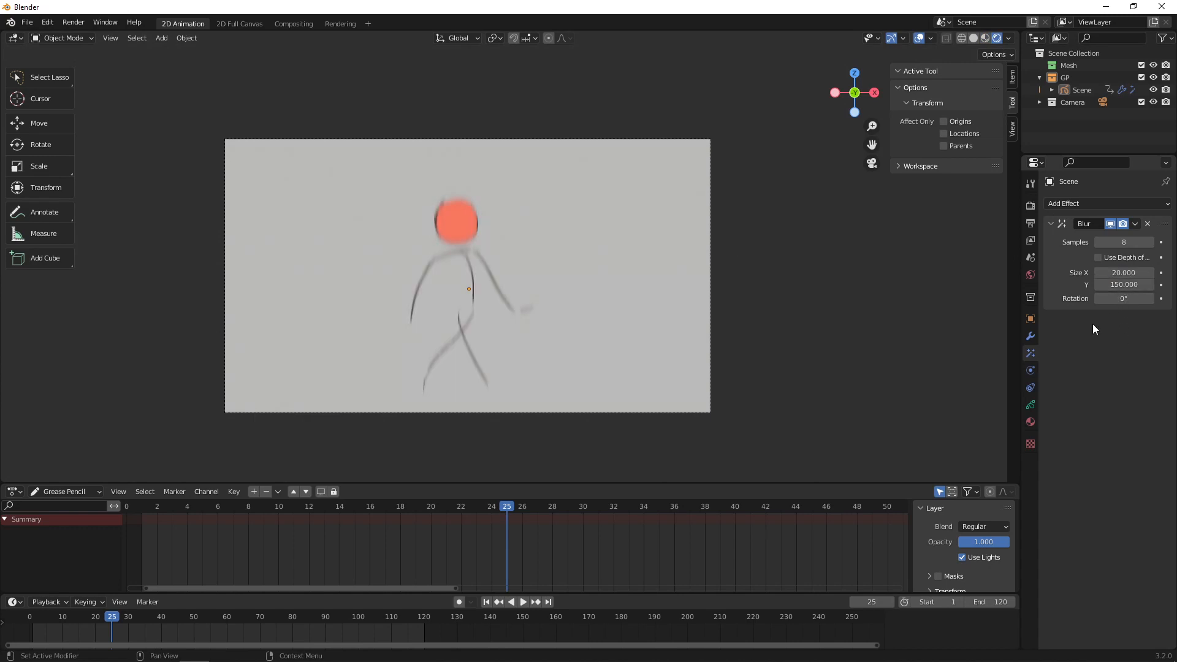
left_click(1128, 274)
type("10")
key("Return")
left_click(1123, 287)
type("10")
key("Return")
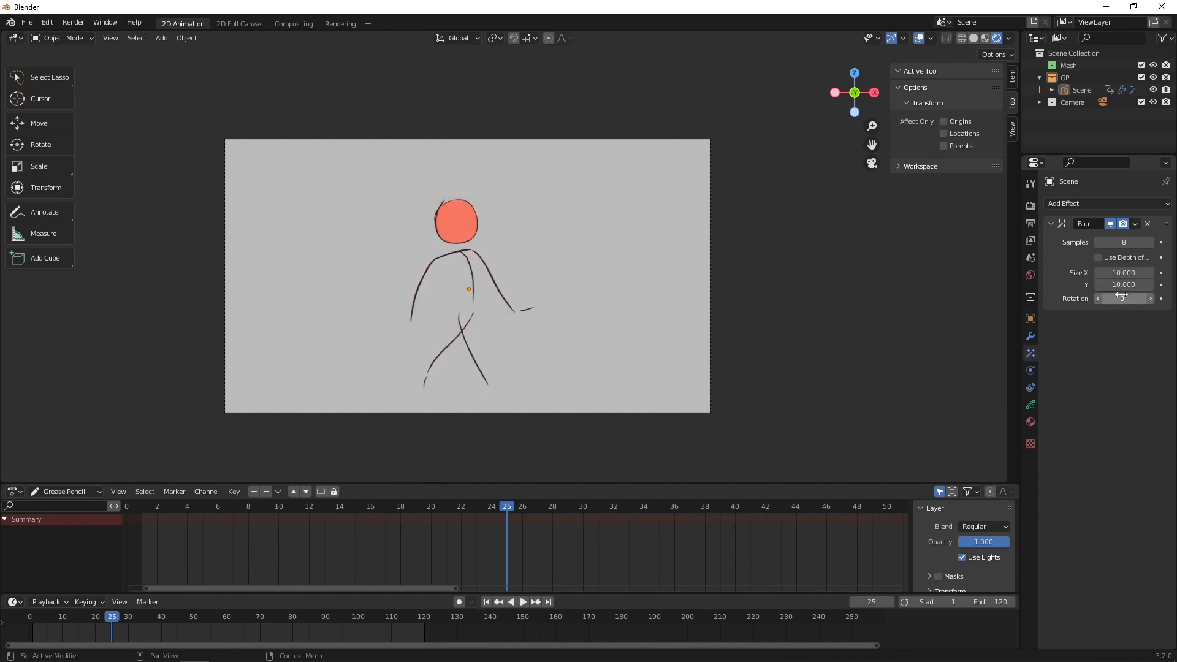
- Add a Shadow effect to the stick figure and set its Offset X to 50 px
left_click(1093, 206)
left_click(1080, 295)
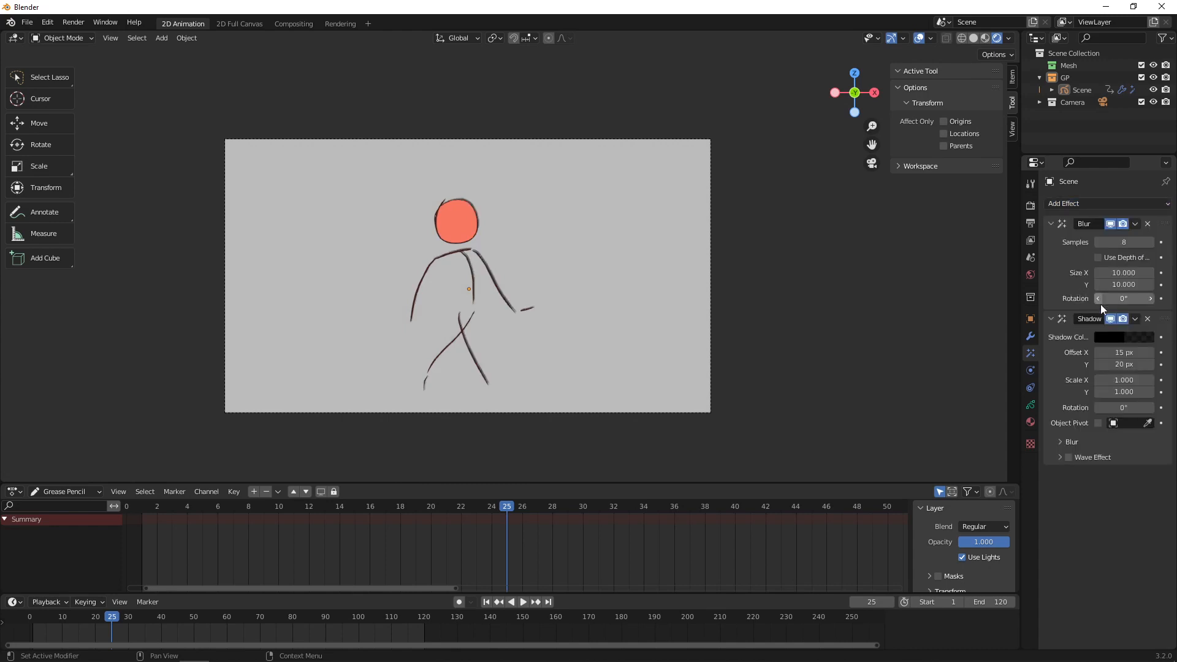
left_click(1124, 353)
type("50")
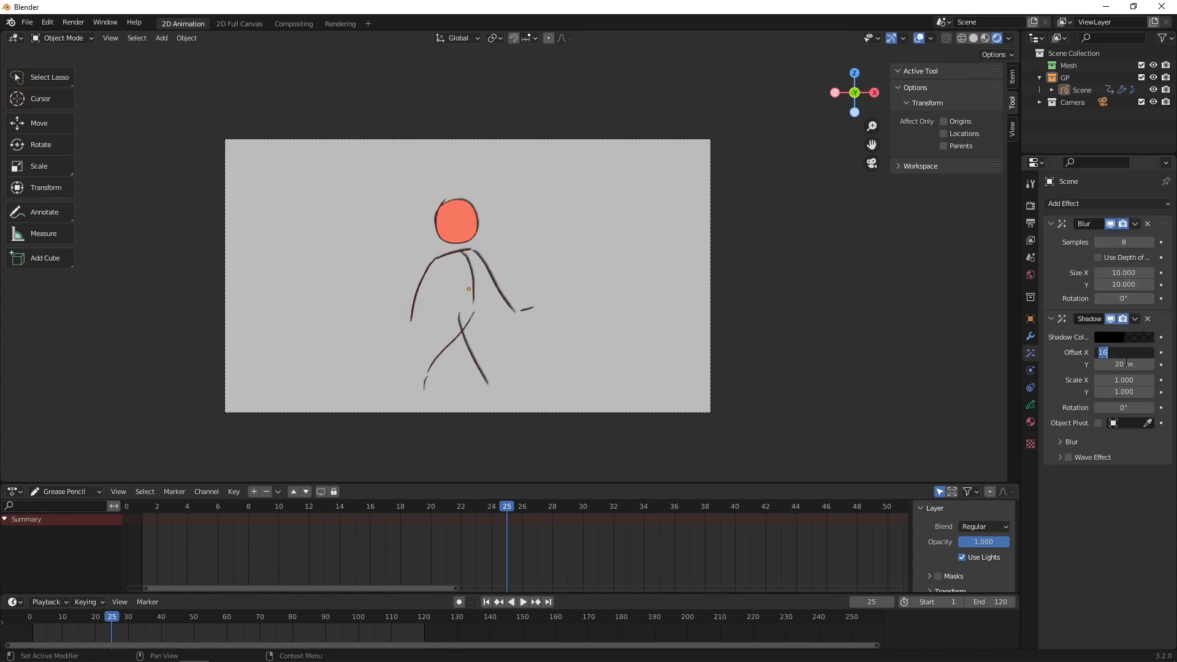
key("Return")
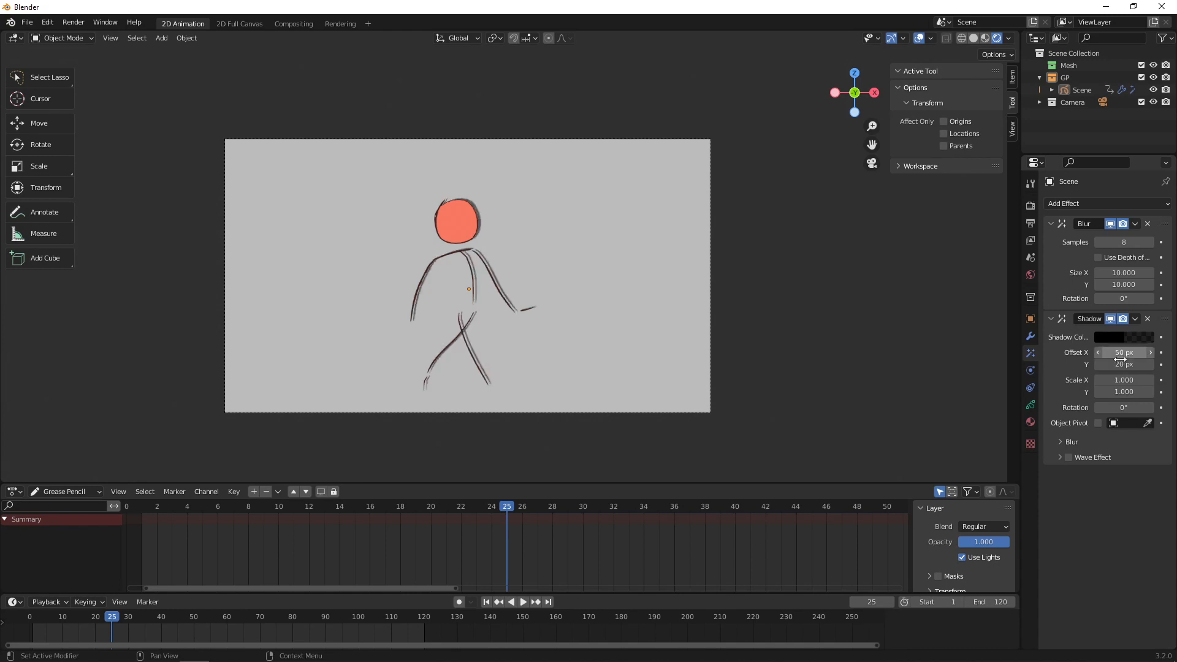
- Replace the Blur and Shadow effects with Wave Distortion, raise its amplitude to 10.1 and keyframe it at frame 25
left_click(1147, 224)
left_click(1148, 224)
left_click(1139, 205)
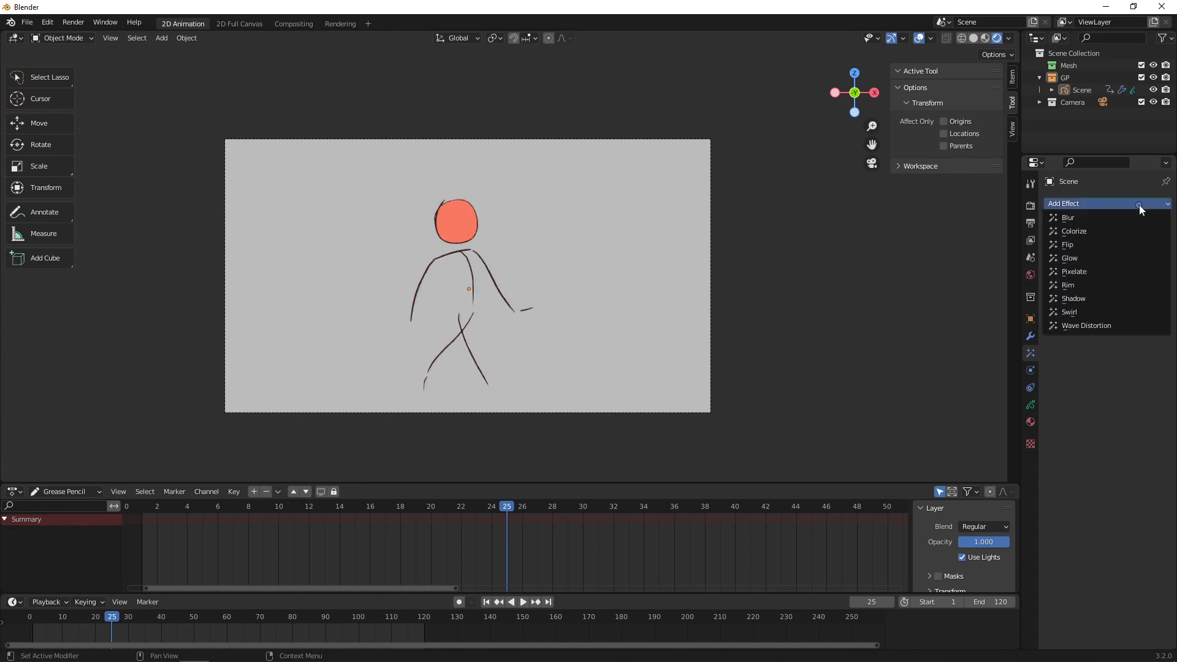
left_click(1091, 327)
left_click_drag(1121, 258, 1169, 262)
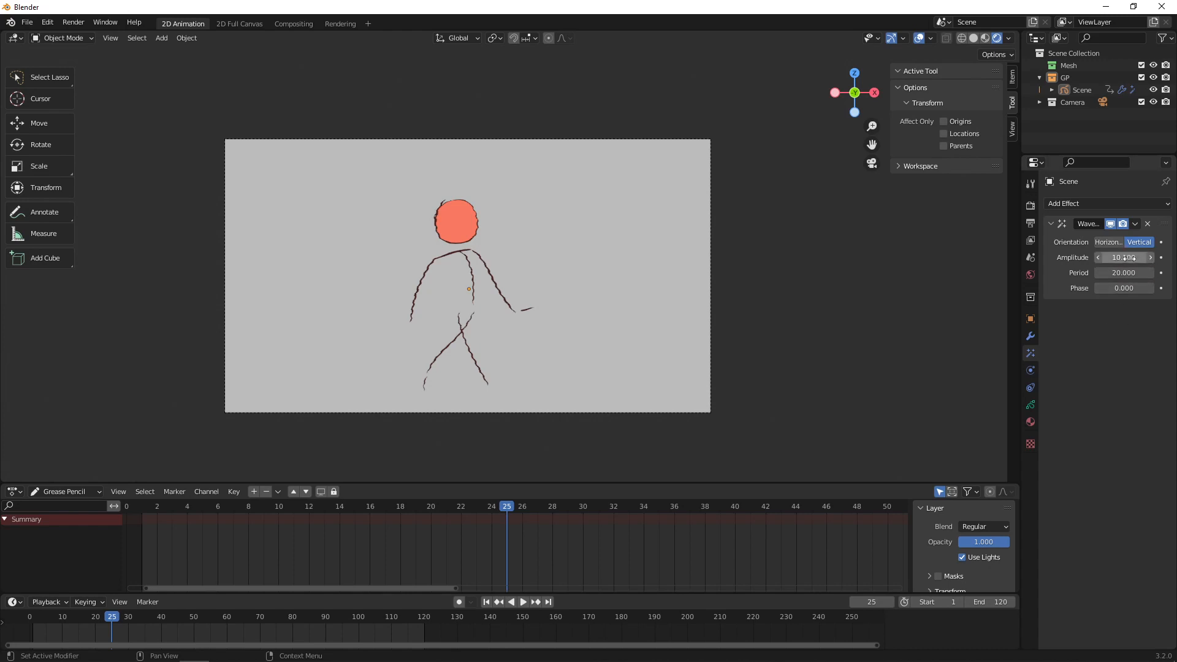
left_click(1162, 258)
- Enter a wave amplitude of 50 at frame 40 and scrub the timeline to preview the distortion
left_click(160, 615)
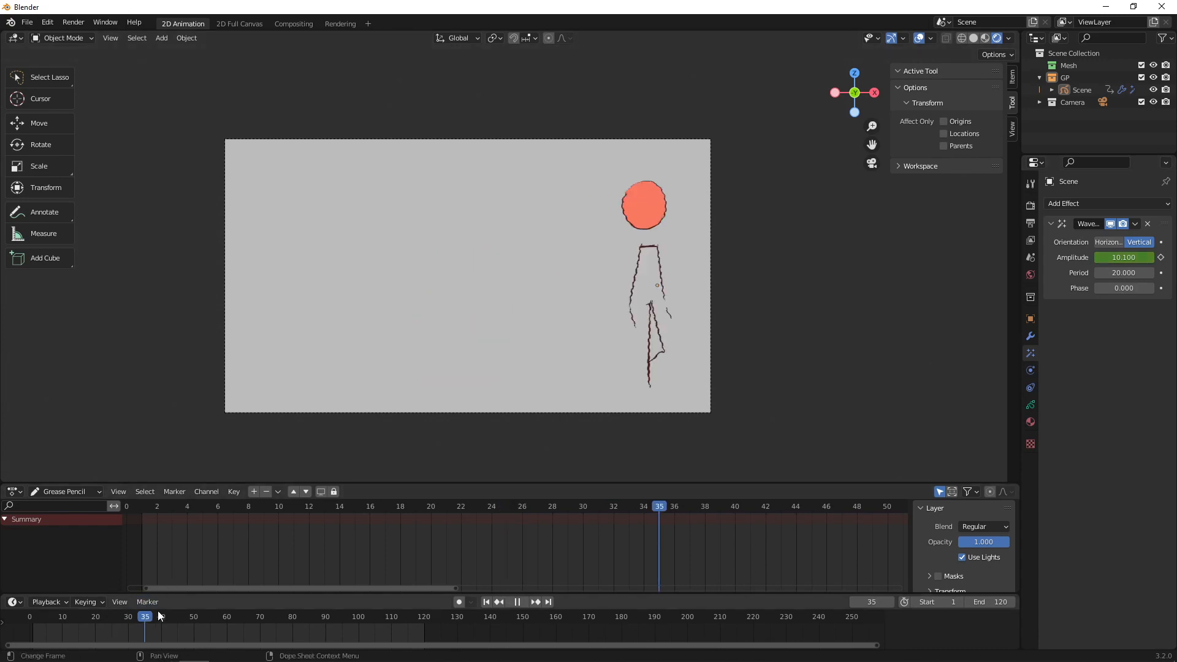
left_click(1131, 259)
type("50")
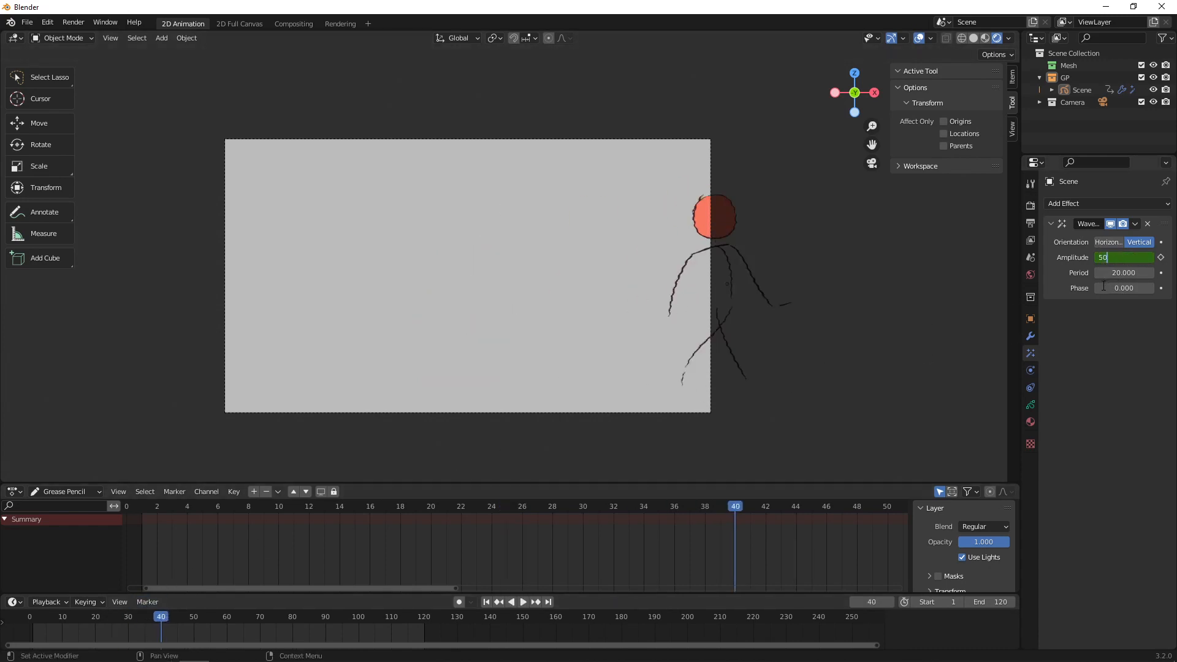
key("Return")
left_click_drag(212, 612, 167, 616)
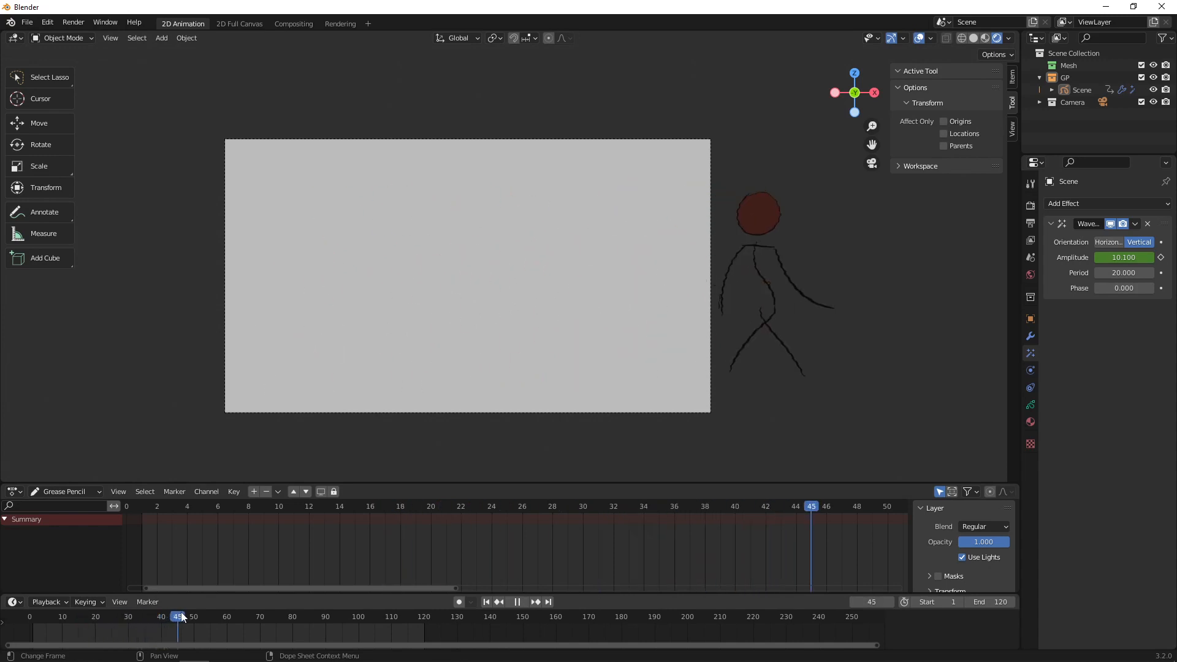
key("space")
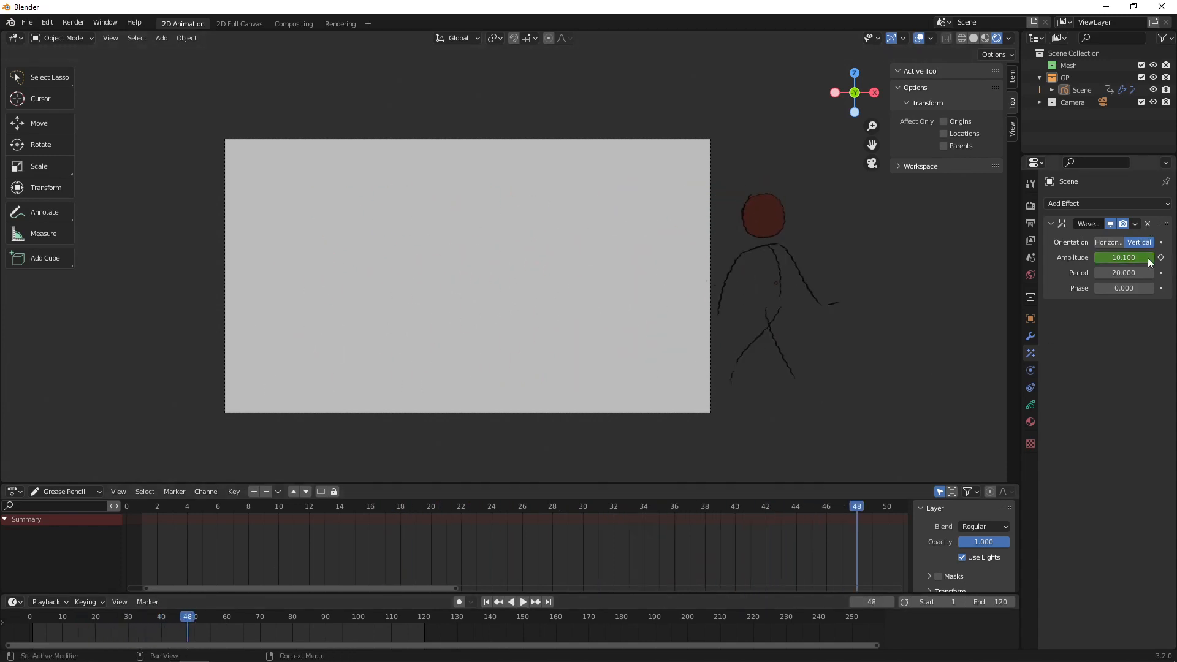
- Remove the Wave Distortion effect, then collapse the fill settings and expand the stroke settings of the Holdout material
left_click(1148, 224)
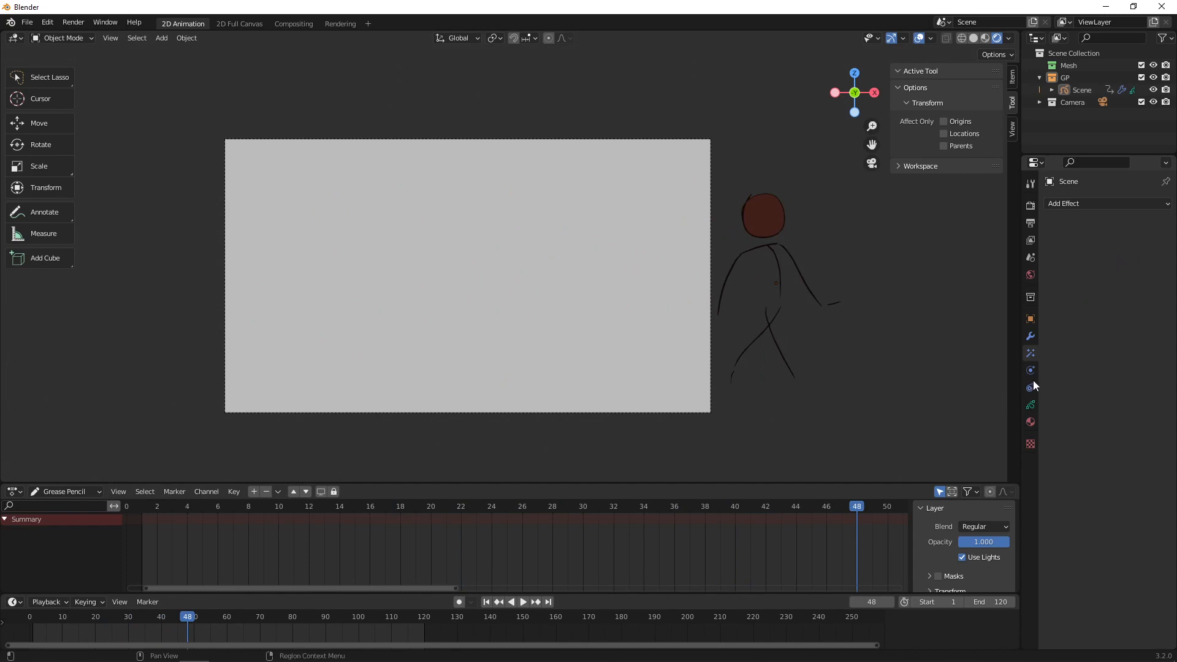
left_click(1030, 422)
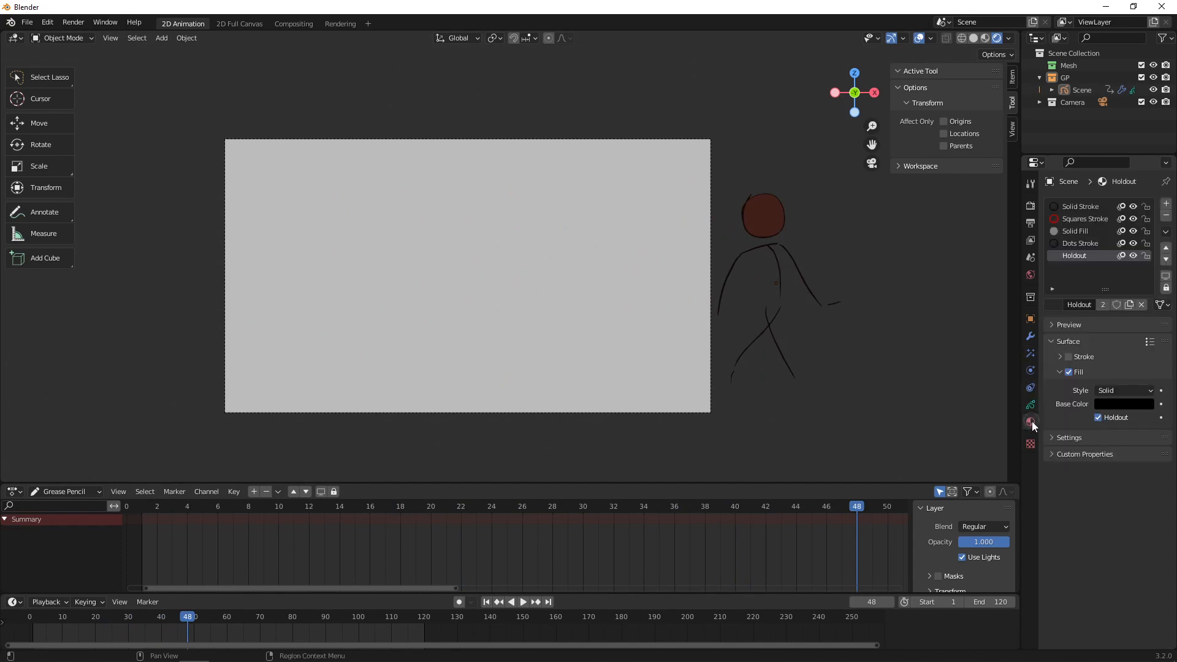
left_click(1061, 372)
left_click(1060, 358)
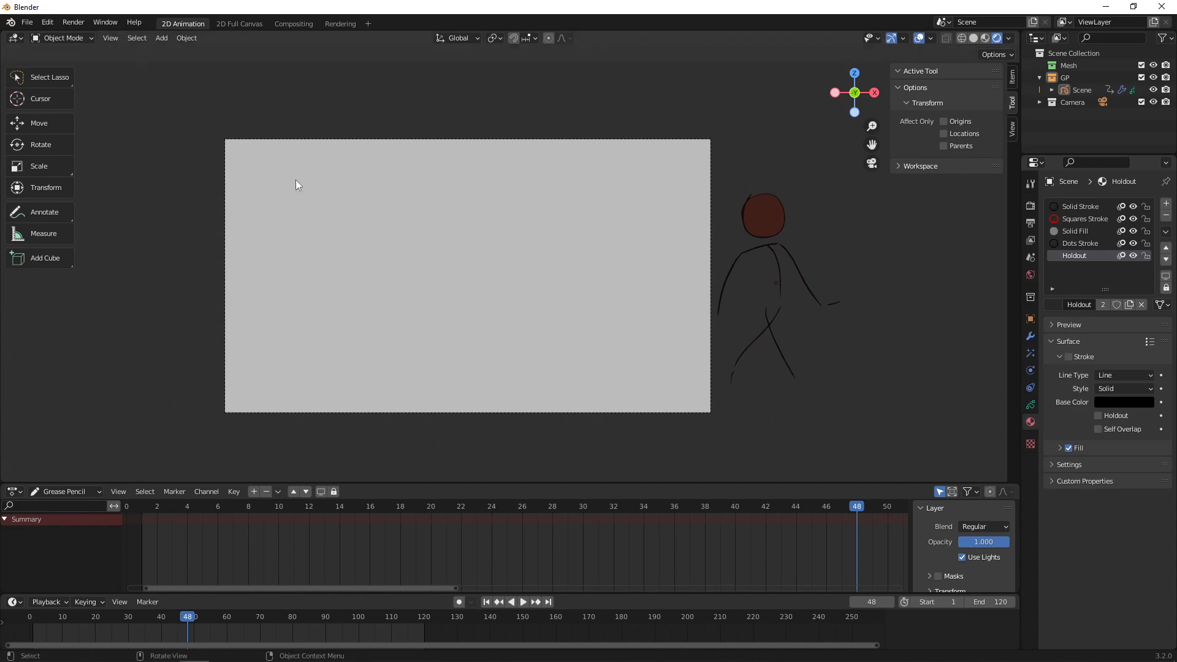
- Select the stick figure, switch it to Draw mode and turn off multiframe editing
left_click(776, 213)
key("ctrl+Tab")
left_click(789, 114)
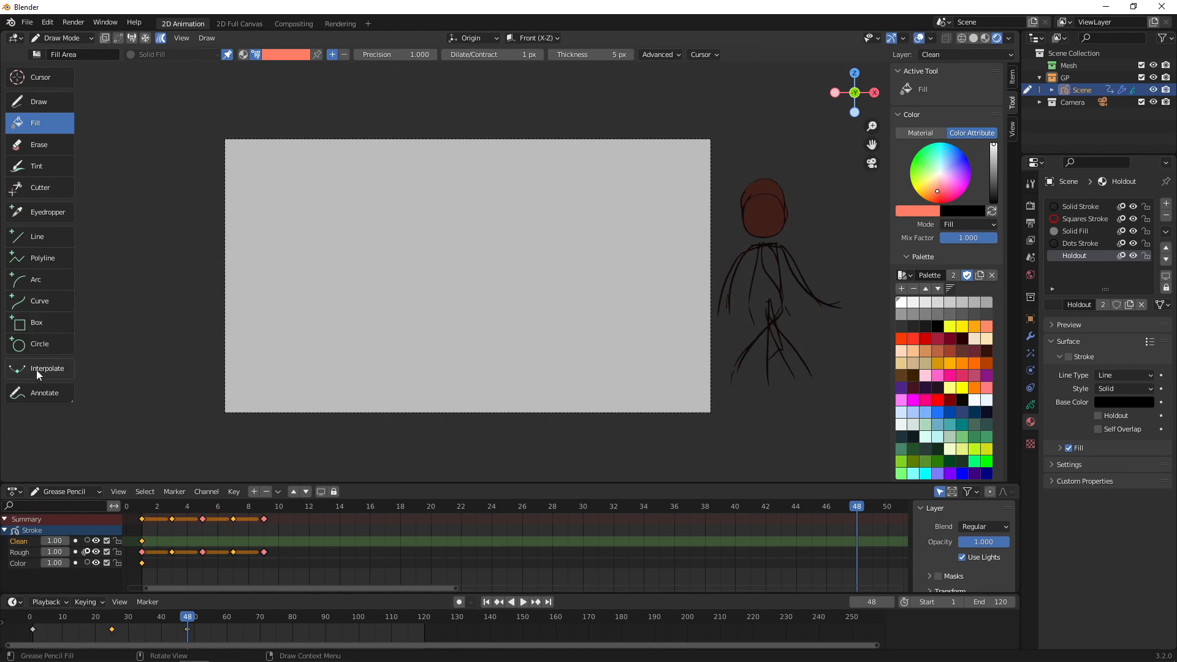
left_click(161, 38)
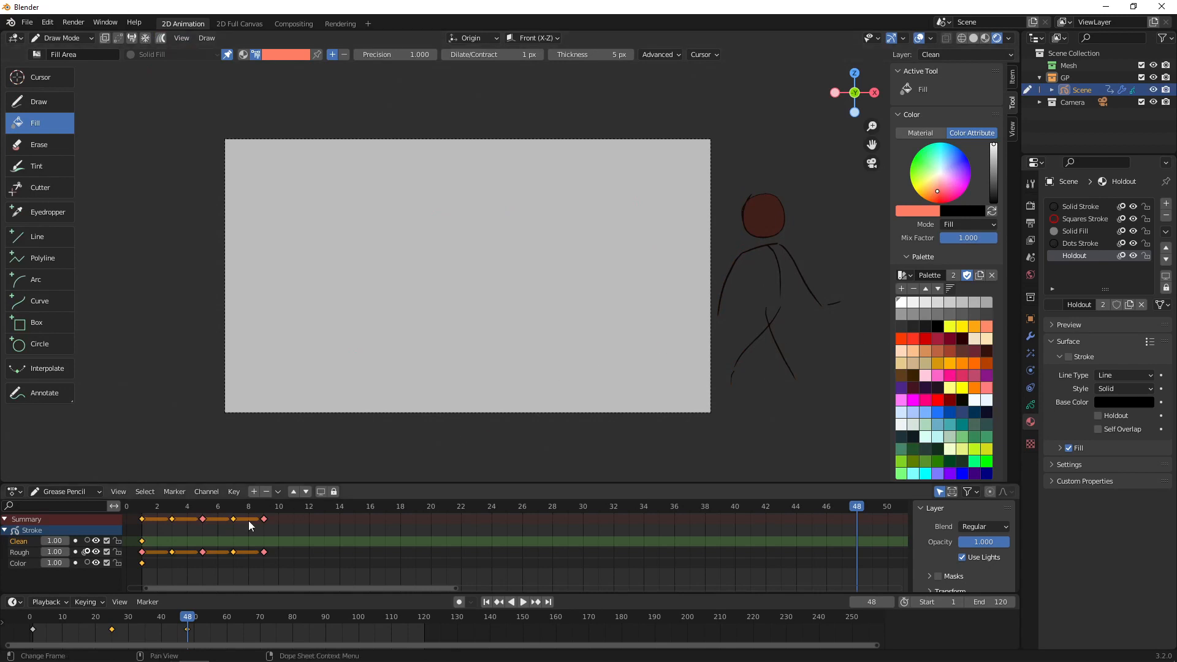
- Return to frame 1 and check the stroke style options of the Holdout material
left_click_drag(178, 506, 153, 504)
left_click(146, 505)
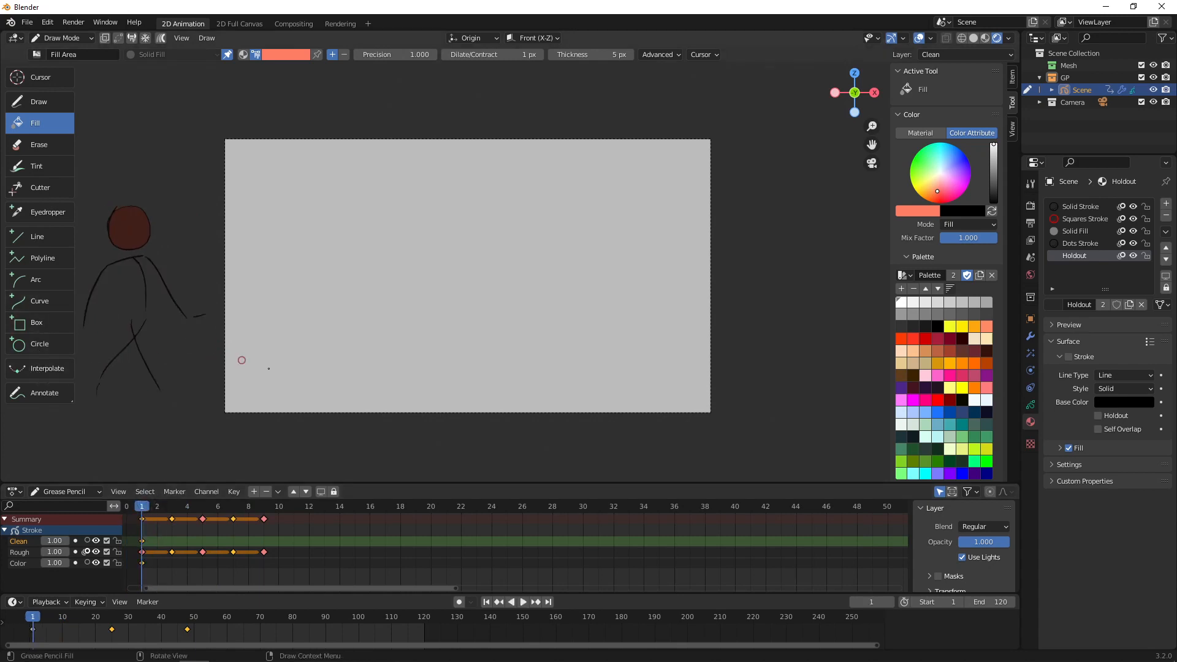
left_click(1119, 388)
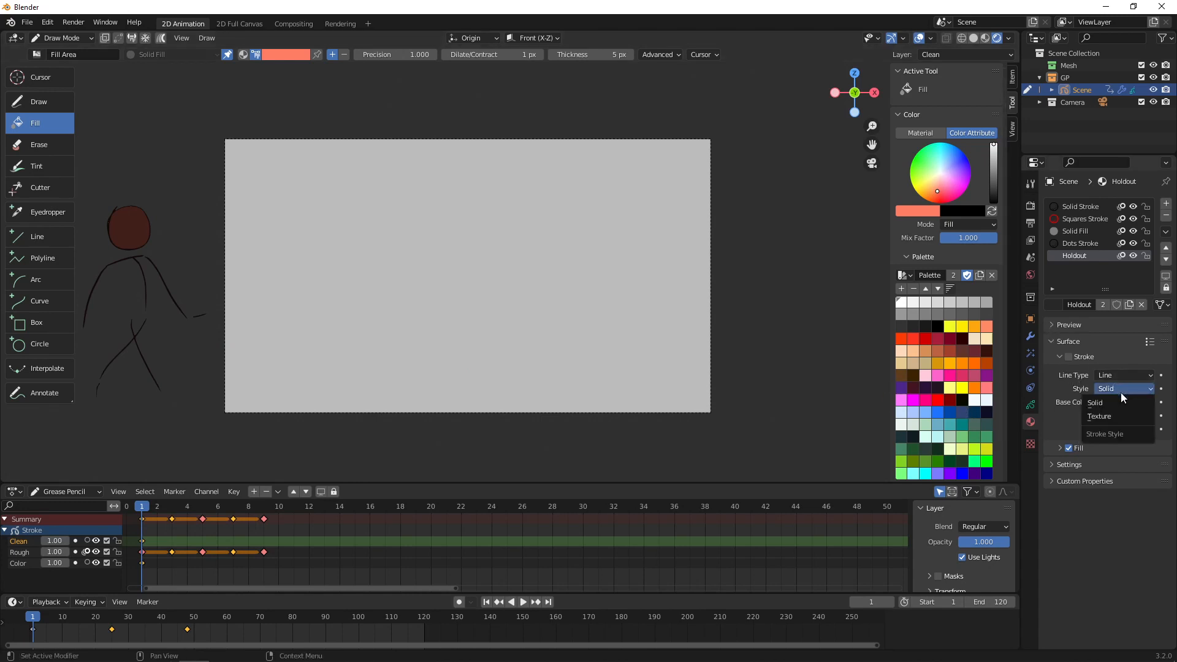
left_click(1121, 390)
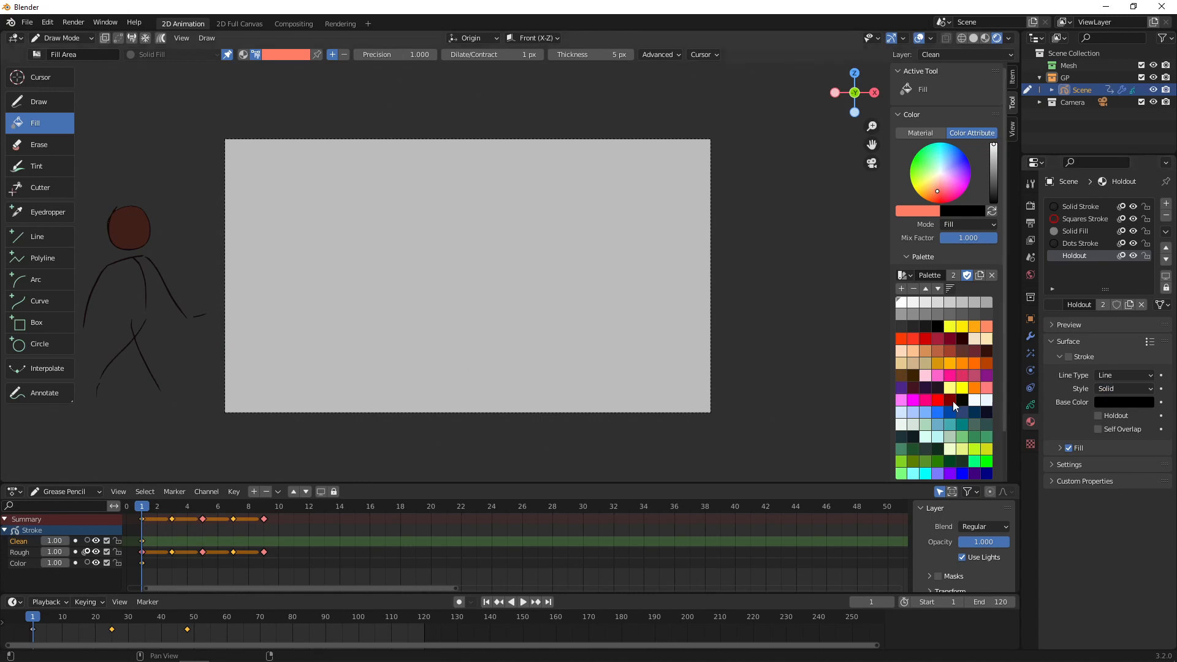